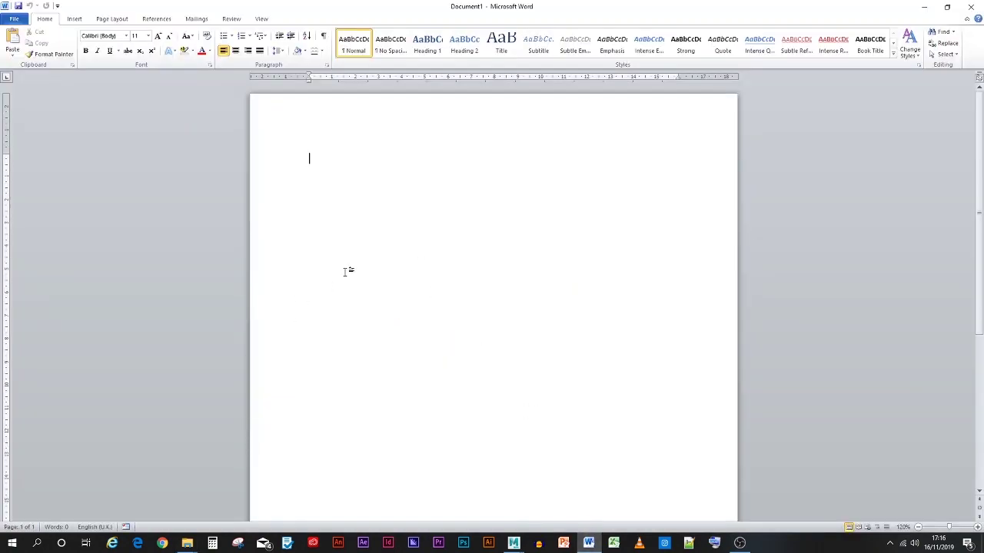
- Enter the centred title "Dialogue Performance Frames" with a left-aligned "Scene 1" line below it
{"action": "left_click", "coordinate": [236, 50]}
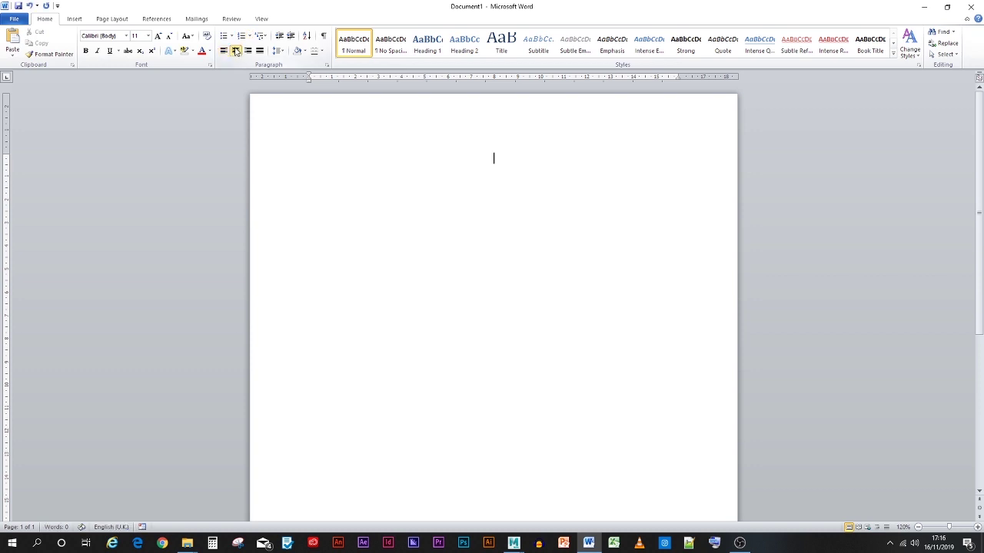
{"action": "type", "text": "Dialogue Performance"}
{"action": "type", "text": "Frames"}
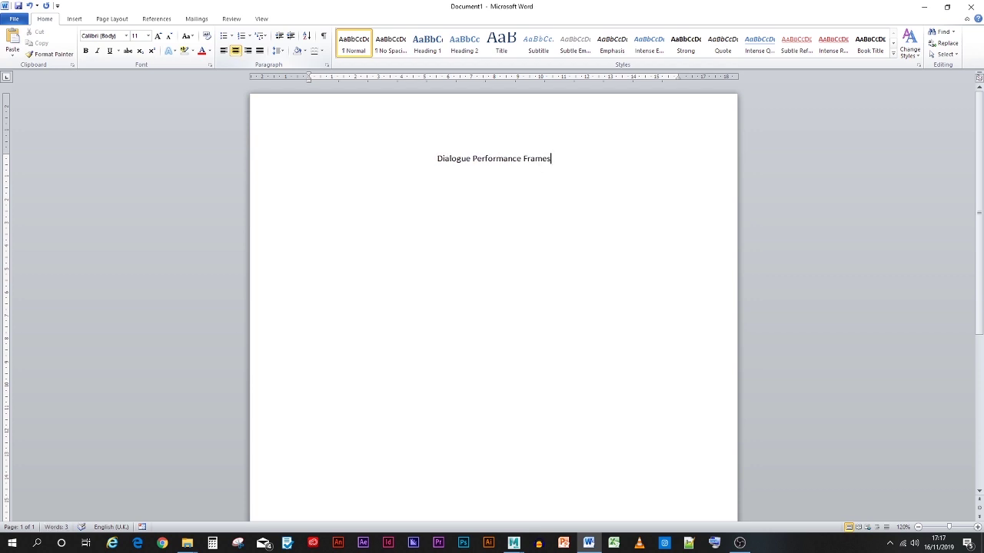
{"action": "key", "text": "Return"}
{"action": "left_click", "coordinate": [223, 52]}
{"action": "type", "text": "Scene 1"}
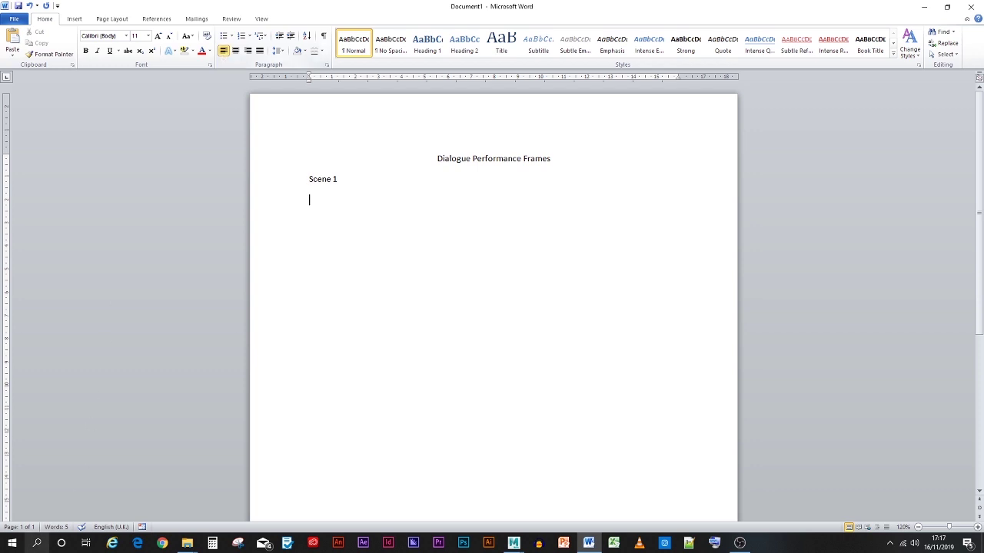
- Look up the frame range in the images folder "Scene 1 Test 2 (Playblast)" and enter "0 – 169" under Scene 1
{"action": "left_click", "coordinate": [187, 542]}
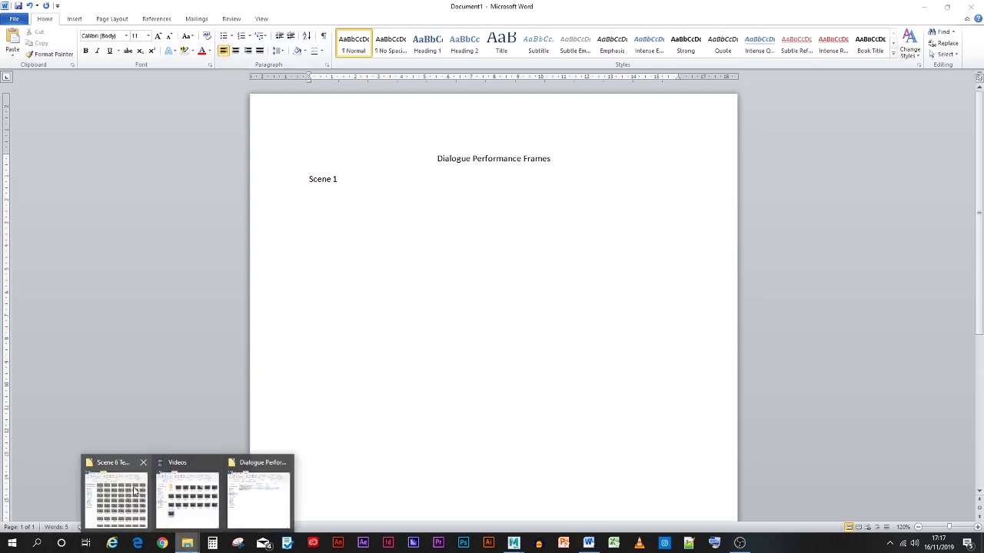
{"action": "left_click", "coordinate": [117, 491]}
{"action": "left_click", "coordinate": [525, 84]}
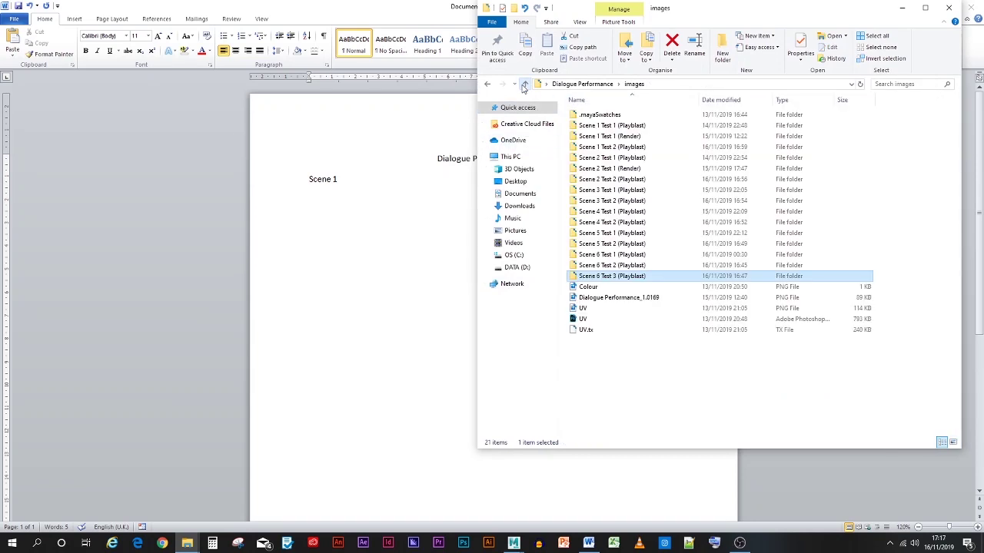
{"action": "double_click", "coordinate": [603, 148]}
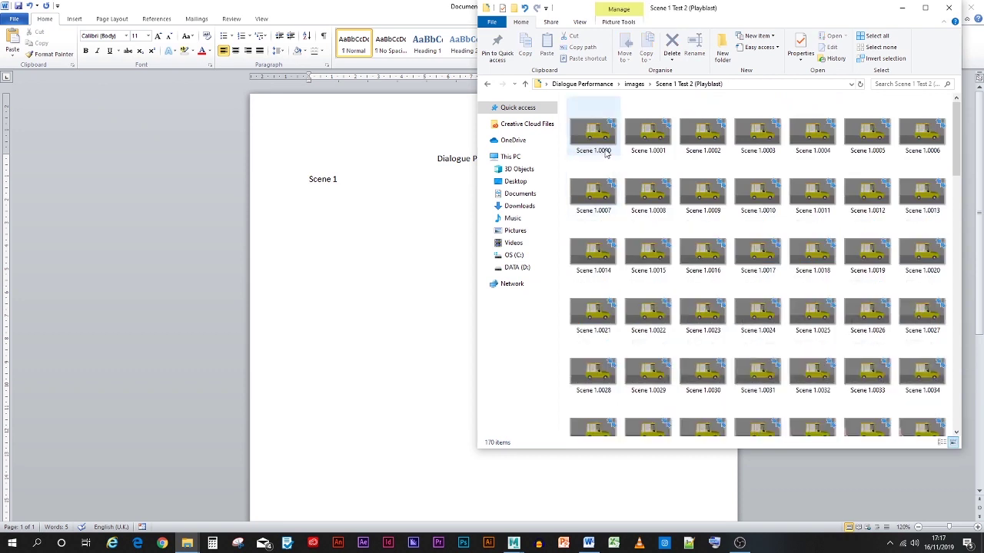
{"action": "scroll", "coordinate": [606, 153], "scroll_direction": "down", "scroll_amount": 15}
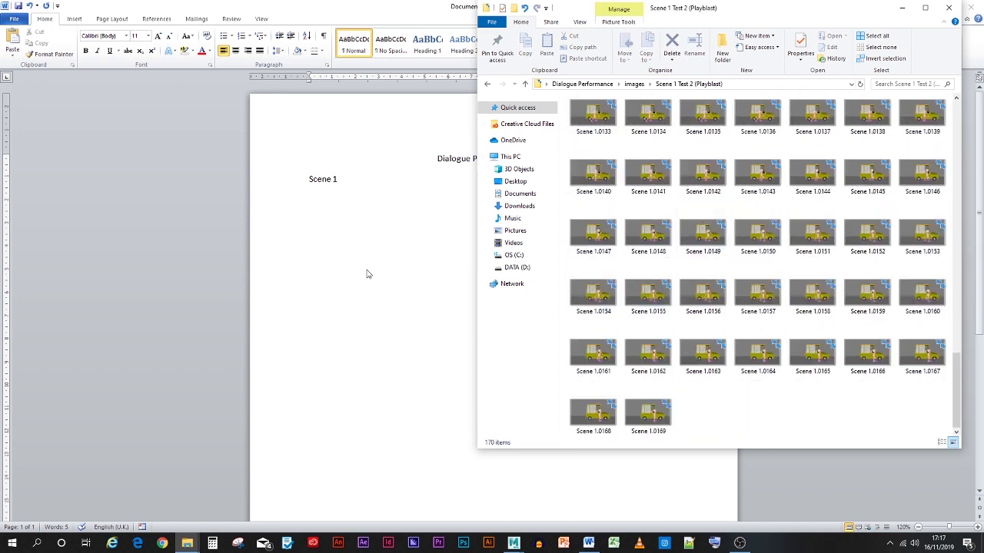
{"action": "left_click", "coordinate": [335, 208]}
{"action": "type", "text": "0"}
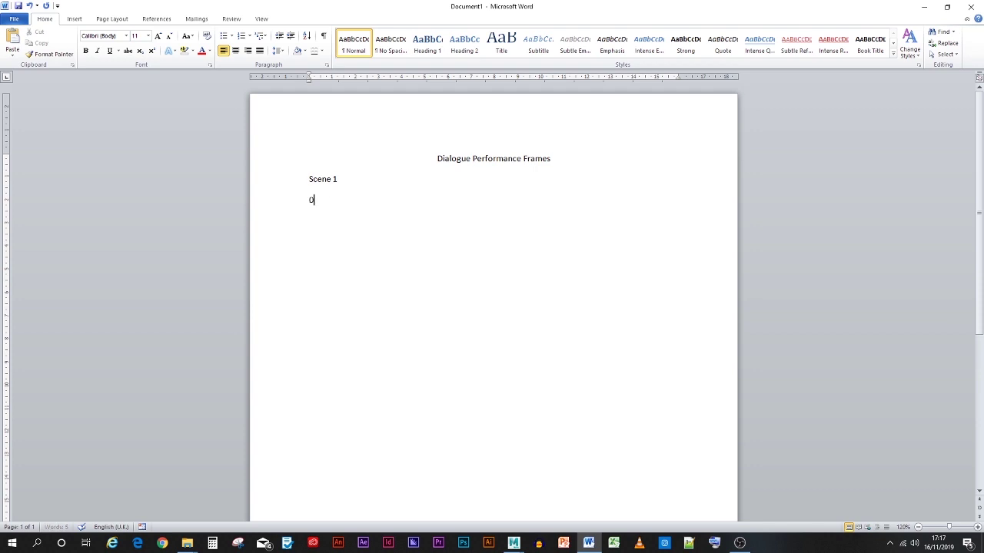
{"action": "type", "text": " - 169"}
- Add a "Scene 2" heading after a blank line and append "Frames" to the Scene 1 range
{"action": "key", "text": "Return"}
{"action": "key", "text": "Return"}
{"action": "type", "text": "Scene 2"}
{"action": "key", "text": "Return"}
{"action": "left_click", "coordinate": [383, 192]}
{"action": "type", "text": "Frames"}
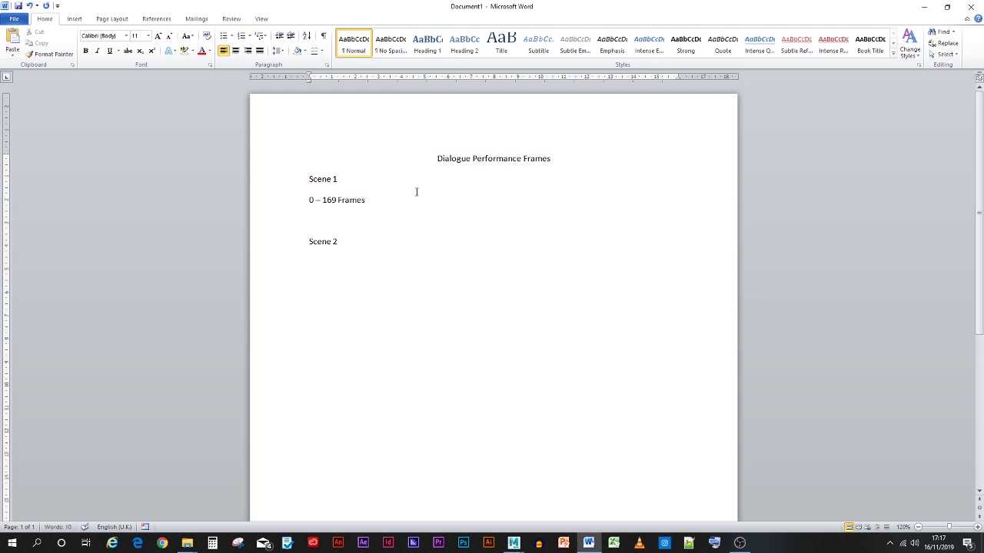
- Copy the Scene 1 range line below Scene 2 and set its start frame to 170, checking the "Scene 2 Test 2 (Playblast)" folder
{"action": "left_click", "coordinate": [297, 197]}
{"action": "left_click_drag", "start_coordinate": [326, 199], "coordinate": [323, 269], "text": "ctrl"}
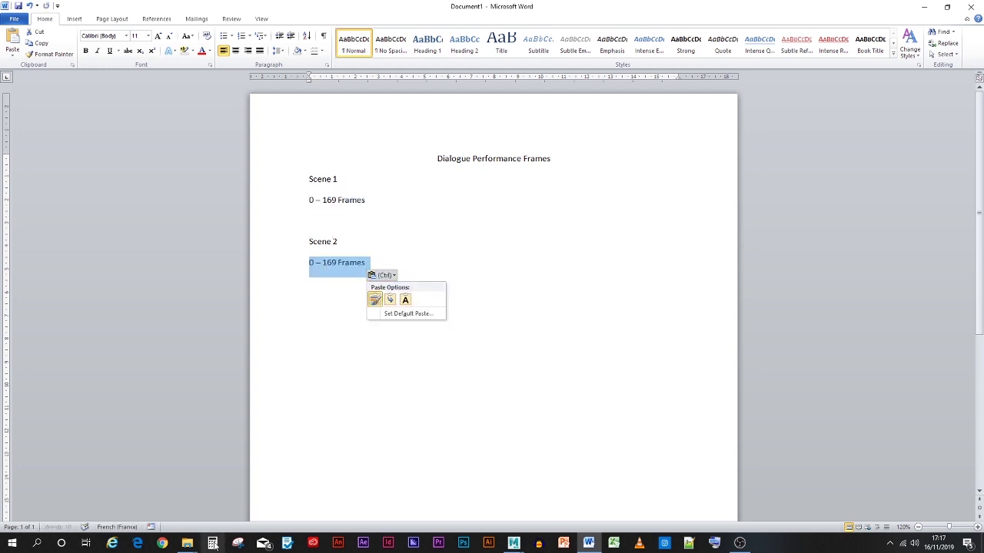
{"action": "left_click", "coordinate": [190, 545]}
{"action": "left_click", "coordinate": [115, 495]}
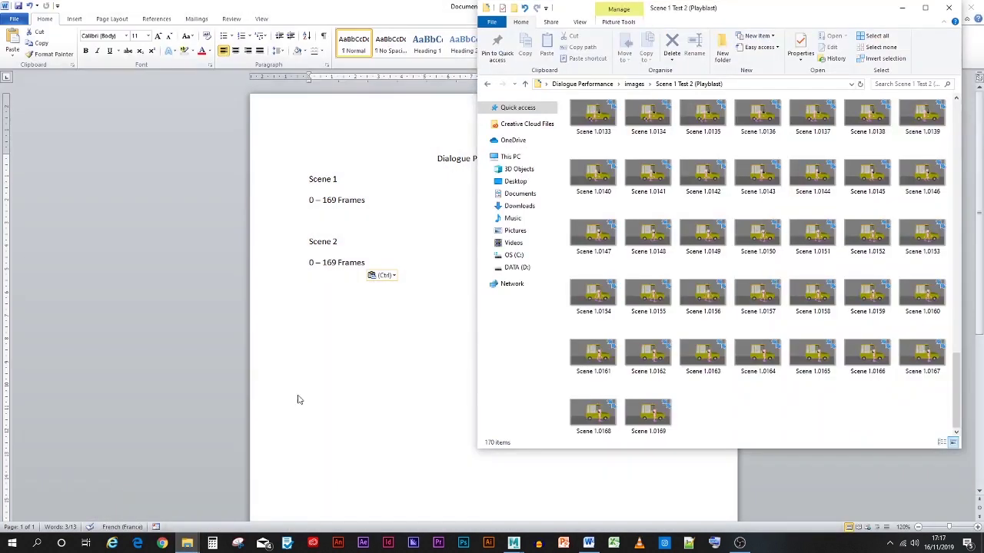
{"action": "left_click", "coordinate": [526, 85]}
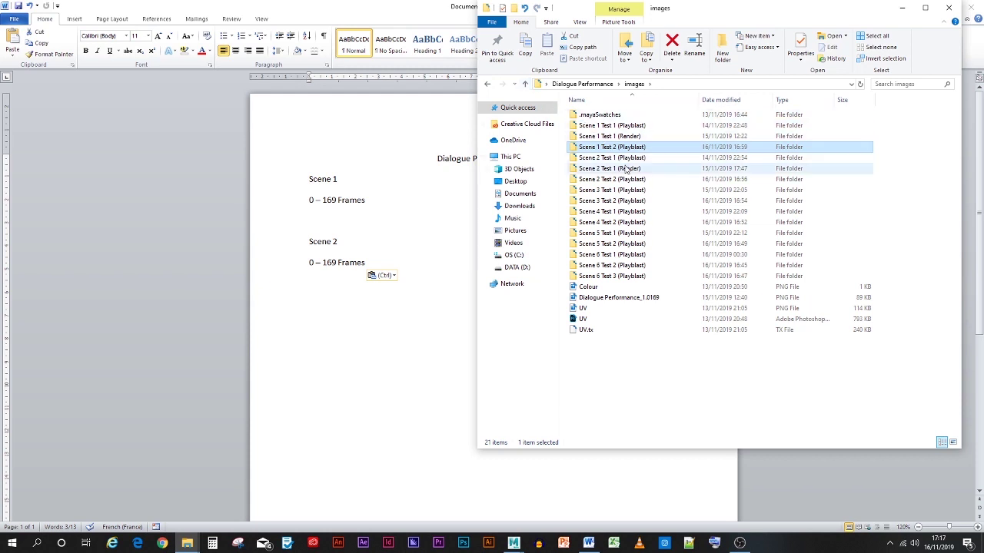
{"action": "double_click", "coordinate": [636, 179]}
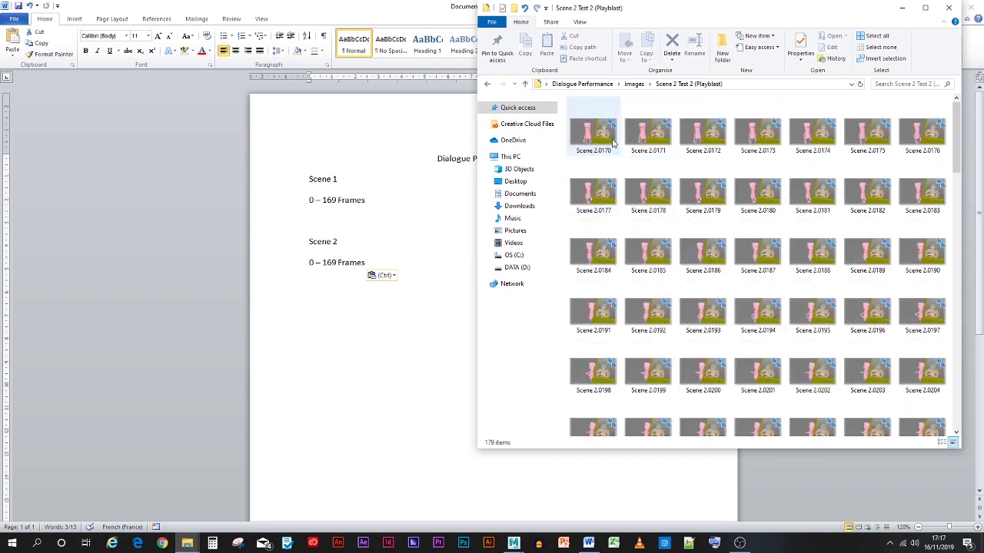
{"action": "scroll", "coordinate": [607, 143], "scroll_direction": "down", "scroll_amount": 15}
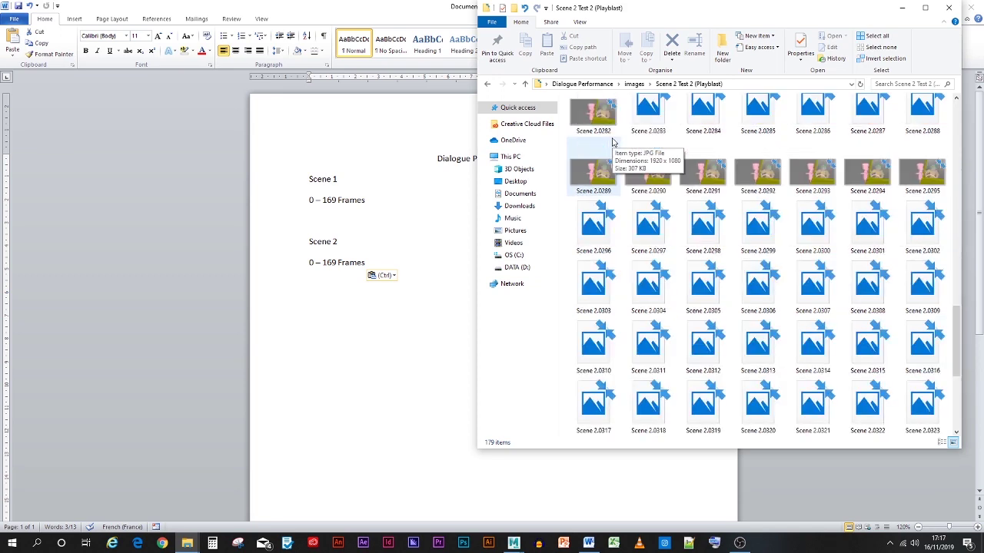
{"action": "left_click", "coordinate": [328, 275]}
{"action": "left_click", "coordinate": [313, 272]}
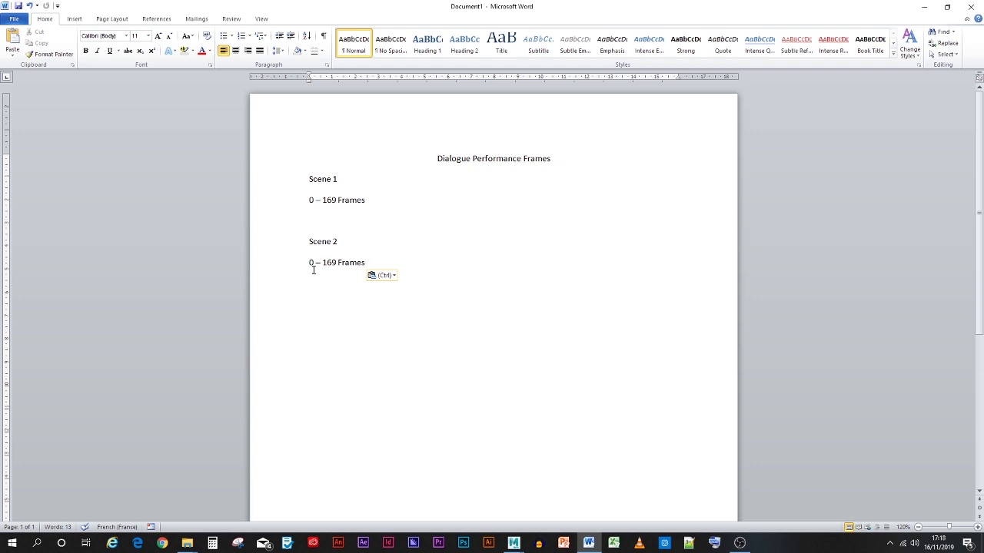
{"action": "type", "text": "17"}
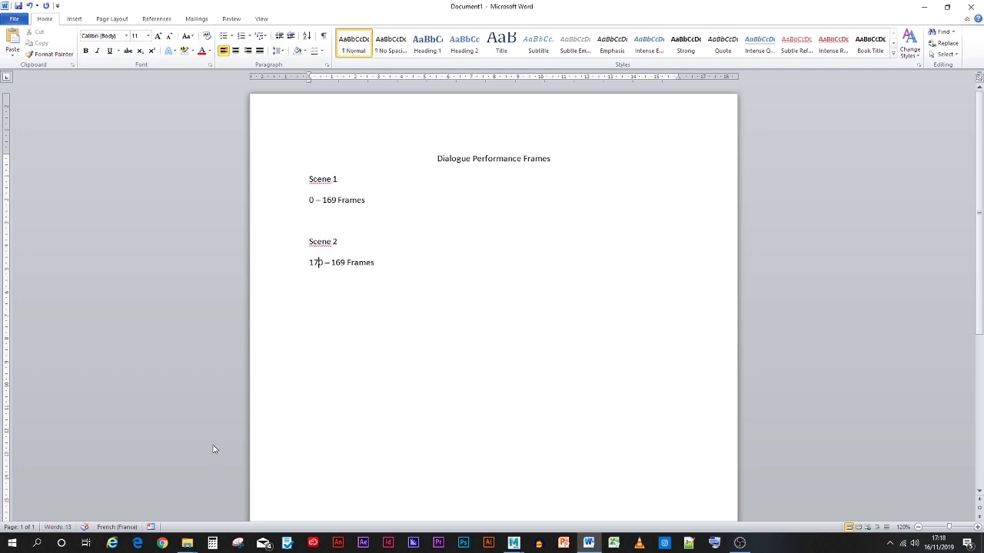
- Set the Scene 1 start frame to 000 and the Scene 2 end frame to 348, checking the Scene 2 playblast folder
{"action": "left_click", "coordinate": [311, 199]}
{"action": "type", "text": "00"}
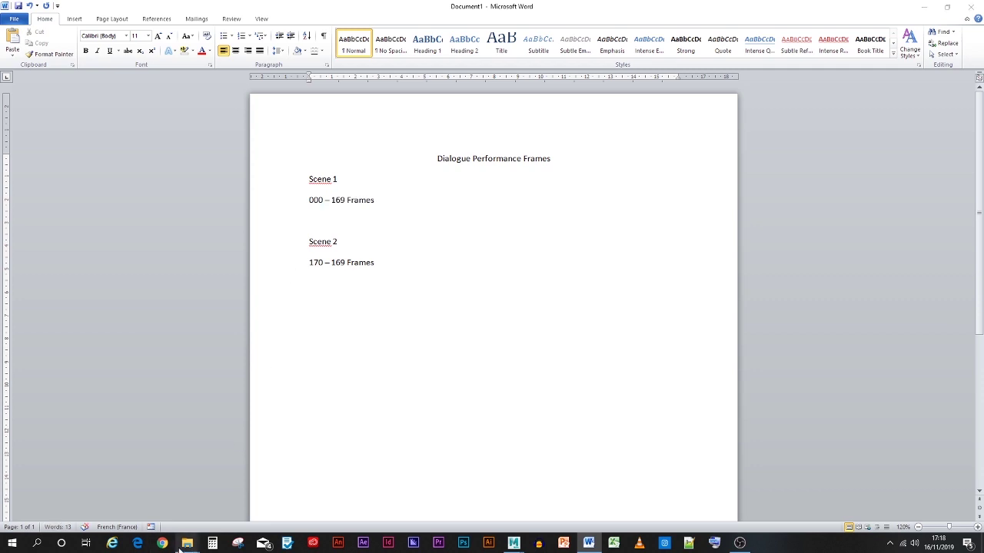
{"action": "mouse_move", "coordinate": [187, 542]}
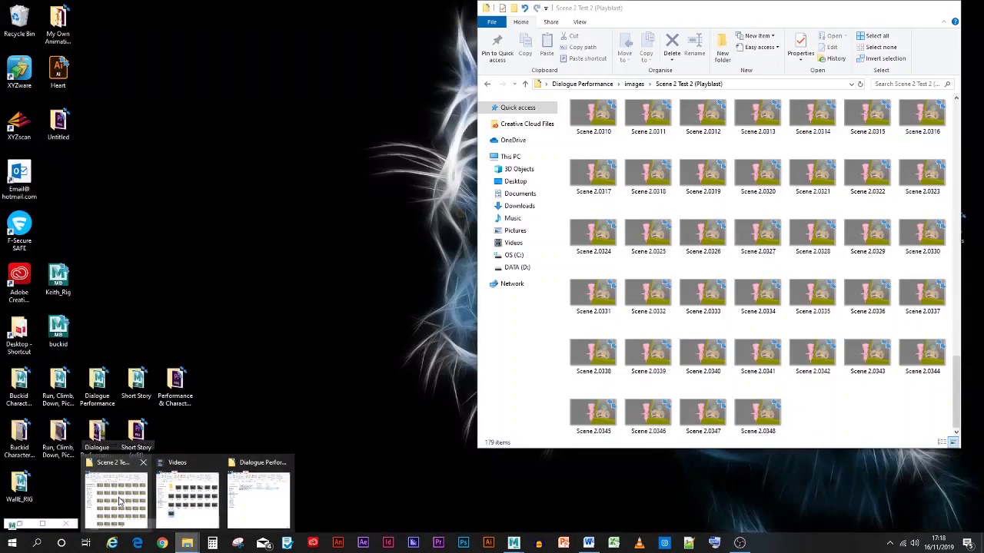
{"action": "left_click", "coordinate": [119, 501]}
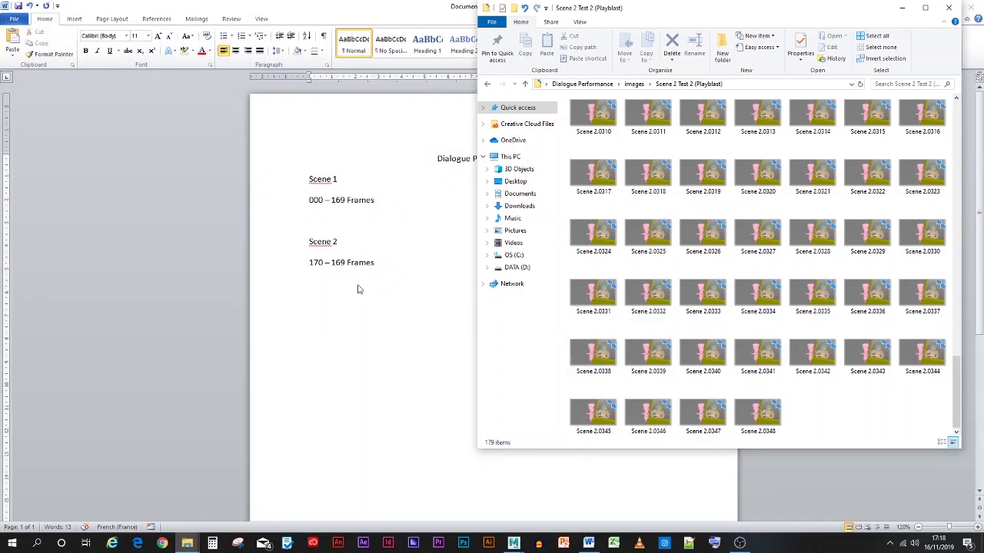
{"action": "left_click", "coordinate": [345, 262]}
{"action": "double_click", "coordinate": [345, 262]}
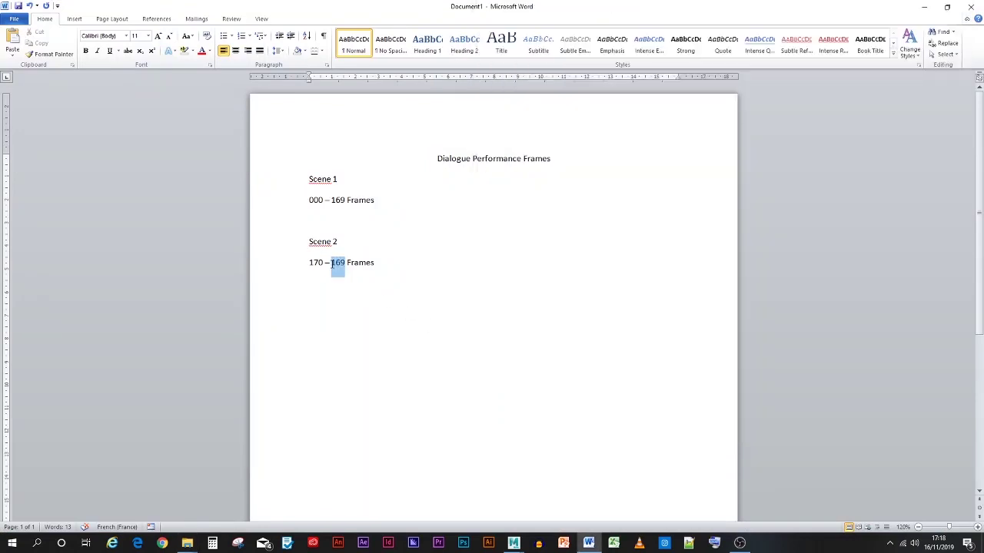
{"action": "type", "text": "348"}
- Set the language of the word "Scene" in the Scene 2 heading to English (U.K.)
{"action": "right_click", "coordinate": [316, 244]}
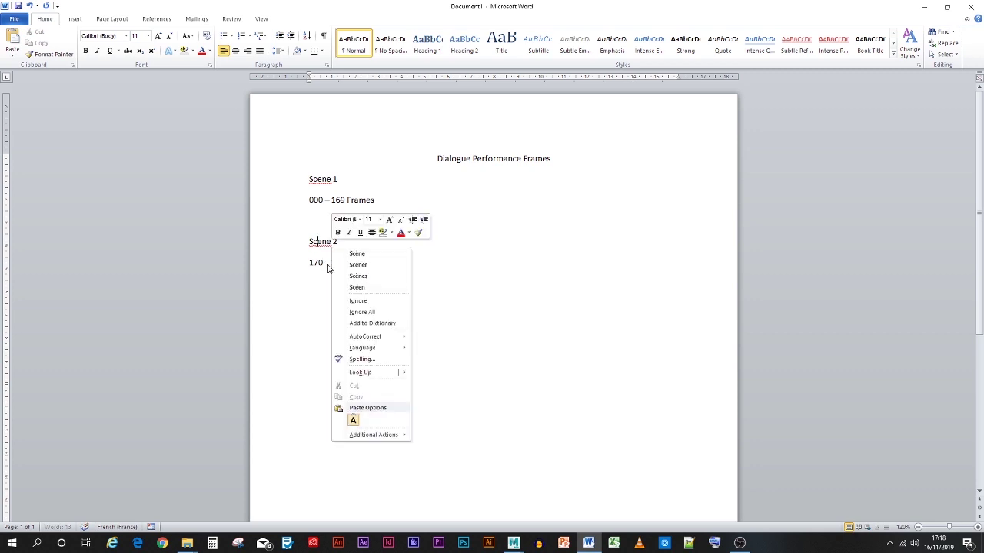
{"action": "mouse_move", "coordinate": [396, 348]}
{"action": "left_click", "coordinate": [437, 349]}
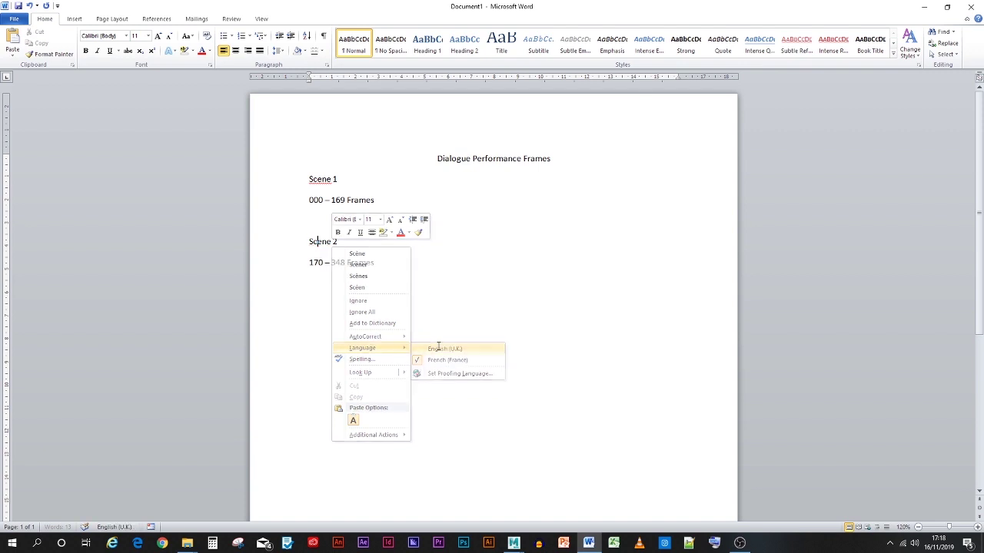
- Try to apply English (U.K.) as the proofing language without selecting any text
{"action": "left_click", "coordinate": [115, 20]}
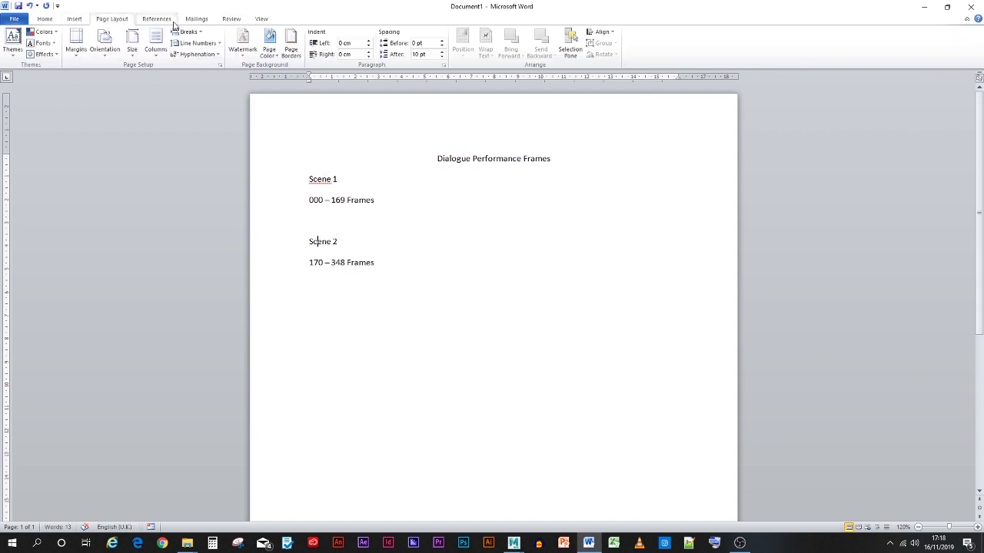
{"action": "left_click", "coordinate": [229, 19]}
{"action": "left_click", "coordinate": [154, 45]}
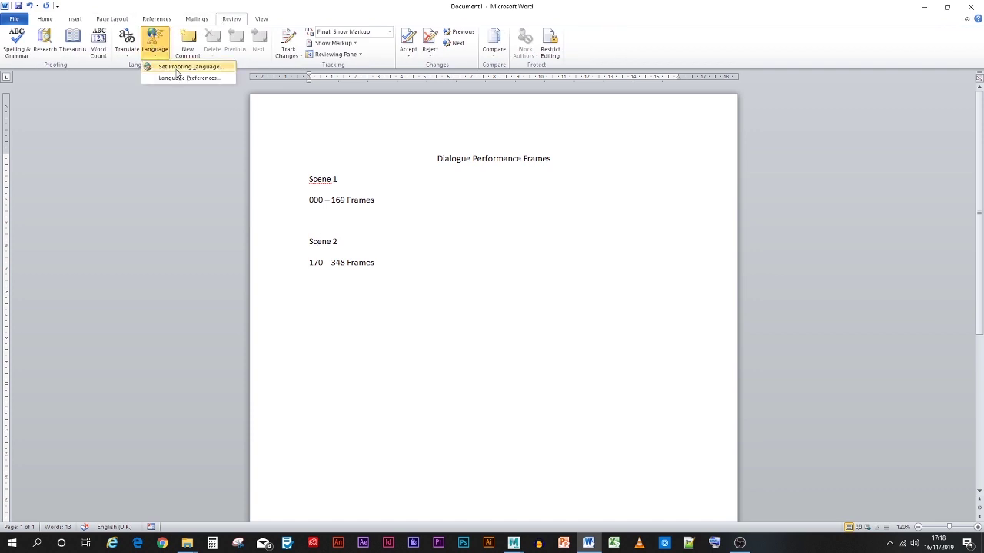
{"action": "left_click", "coordinate": [179, 67]}
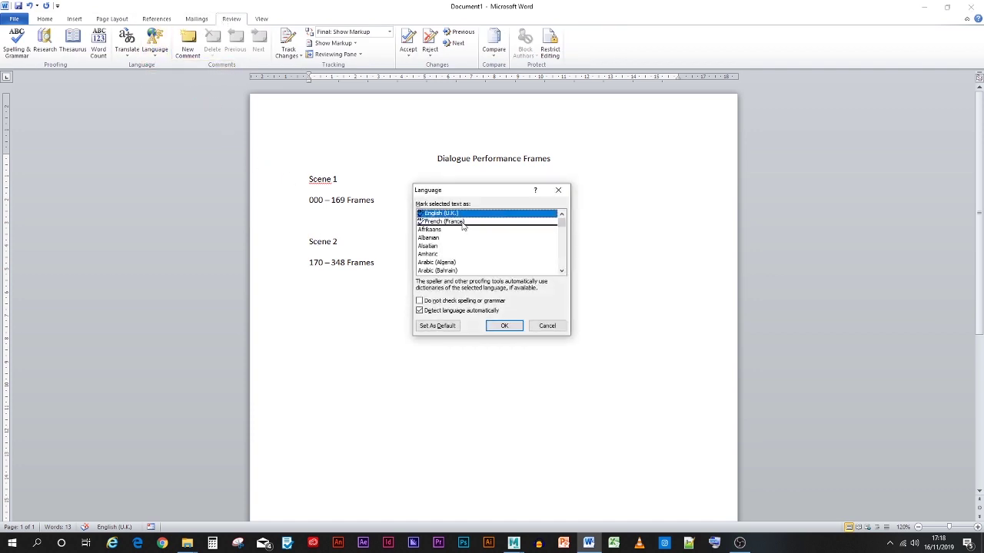
{"action": "left_click", "coordinate": [504, 326]}
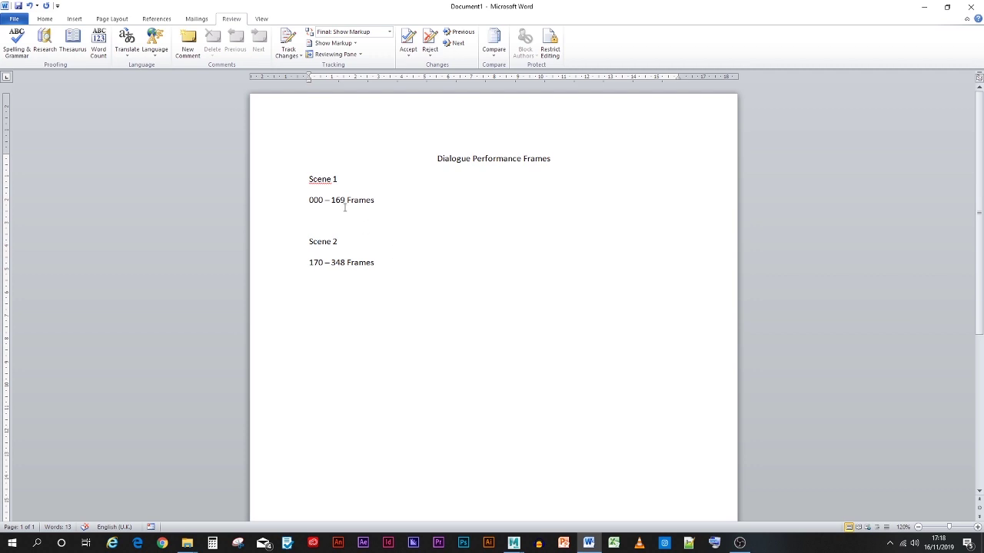
{"action": "left_click", "coordinate": [154, 44]}
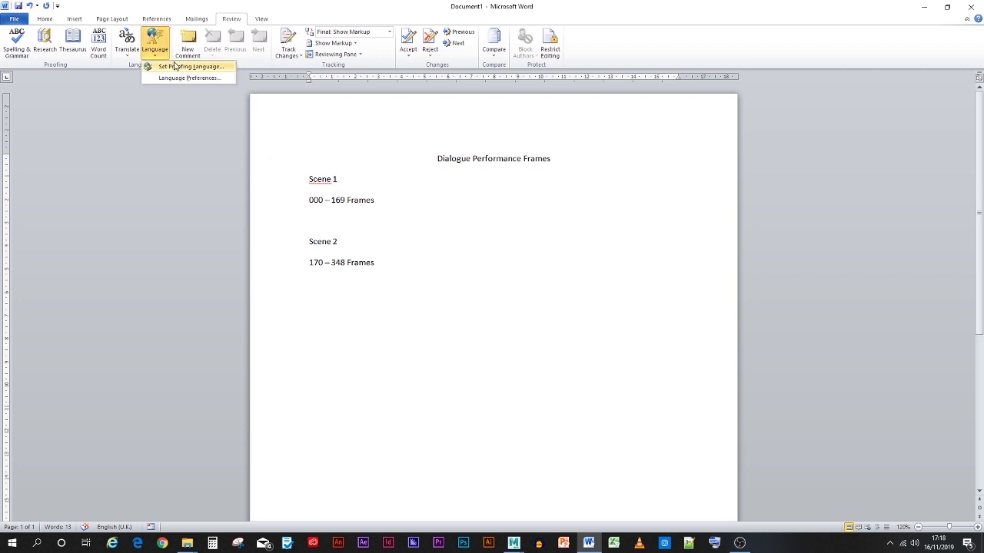
{"action": "left_click", "coordinate": [181, 68]}
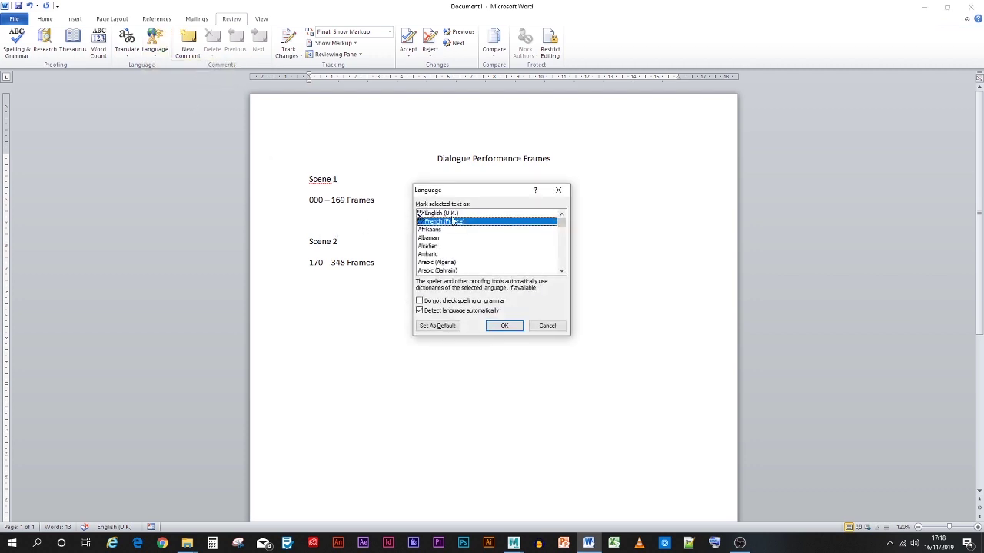
{"action": "left_click", "coordinate": [505, 326]}
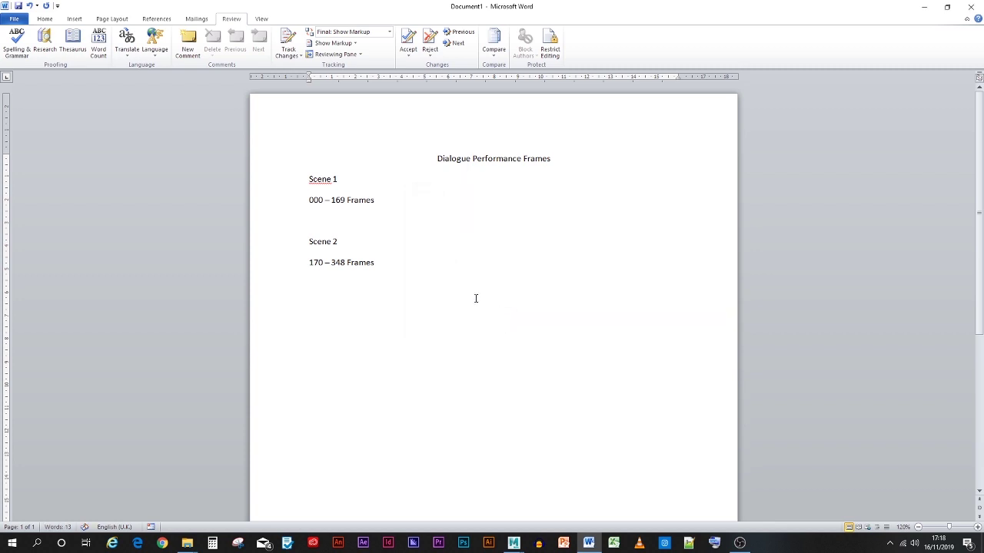
- Set the proofing language of the word "Scene" in the Scene 1 heading to English (U.K.)
{"action": "left_click", "coordinate": [332, 179]}
{"action": "right_click", "coordinate": [332, 181]}
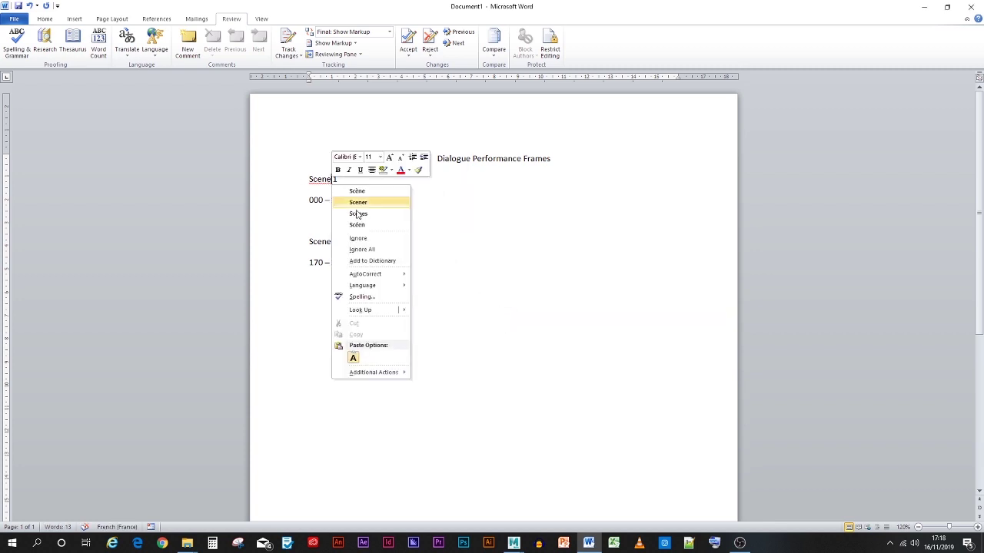
{"action": "mouse_move", "coordinate": [386, 289]}
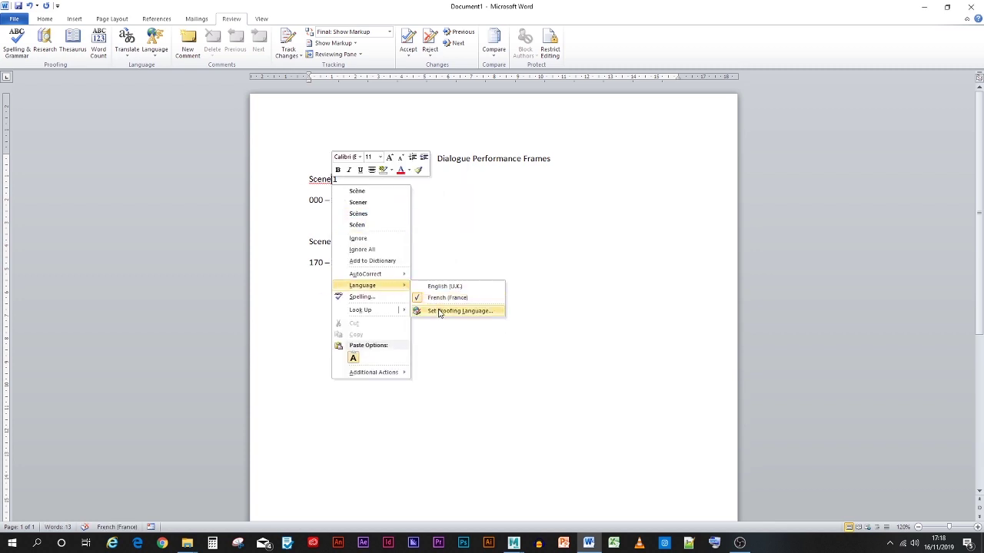
{"action": "left_click", "coordinate": [442, 310]}
{"action": "left_click", "coordinate": [450, 215]}
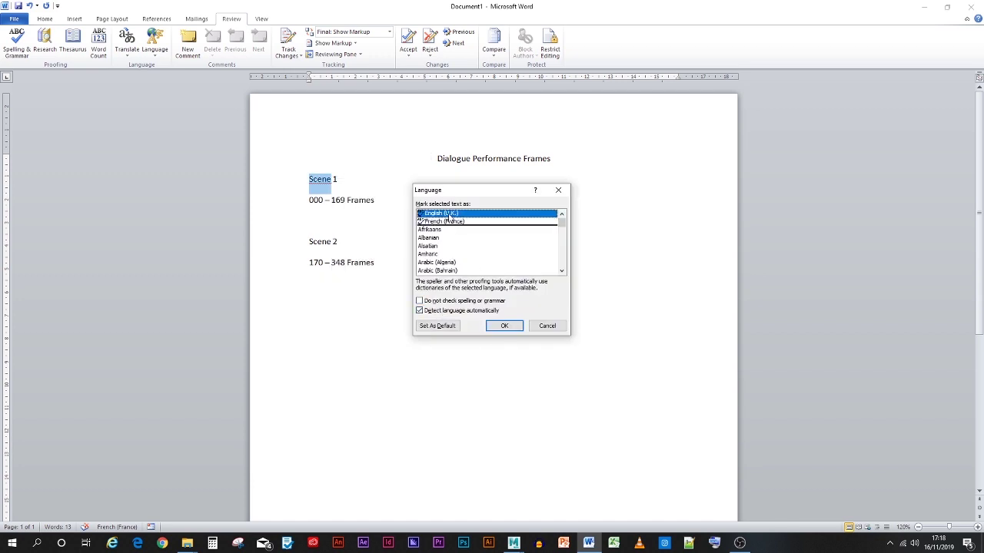
{"action": "left_click", "coordinate": [497, 329]}
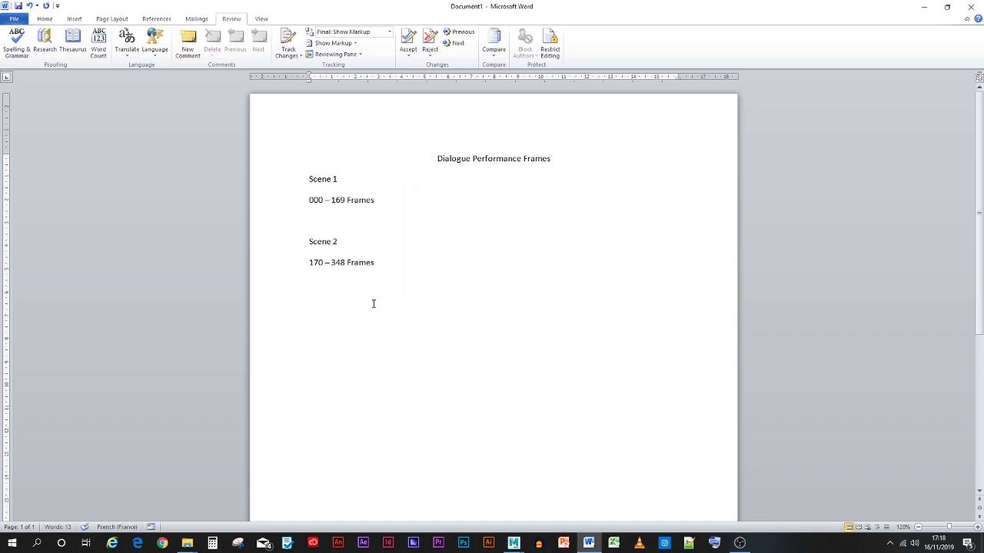
- Duplicate the Scene 2 heading and frame range below the original and rename the copied heading "Scene 3"
{"action": "left_click_drag", "start_coordinate": [304, 239], "coordinate": [346, 310]}
{"action": "left_click", "coordinate": [347, 364]}
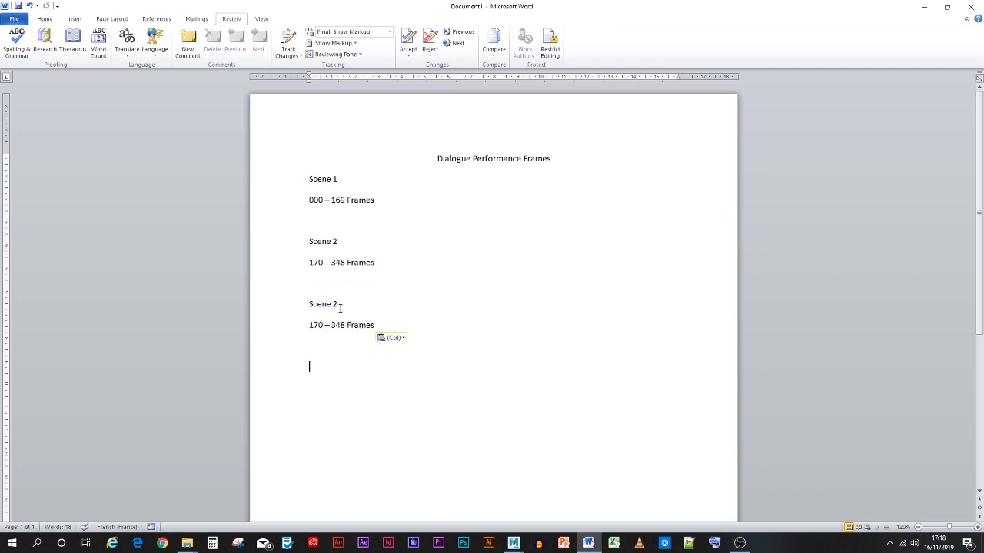
{"action": "left_click_drag", "start_coordinate": [339, 307], "coordinate": [333, 307]}
{"action": "type", "text": "3"}
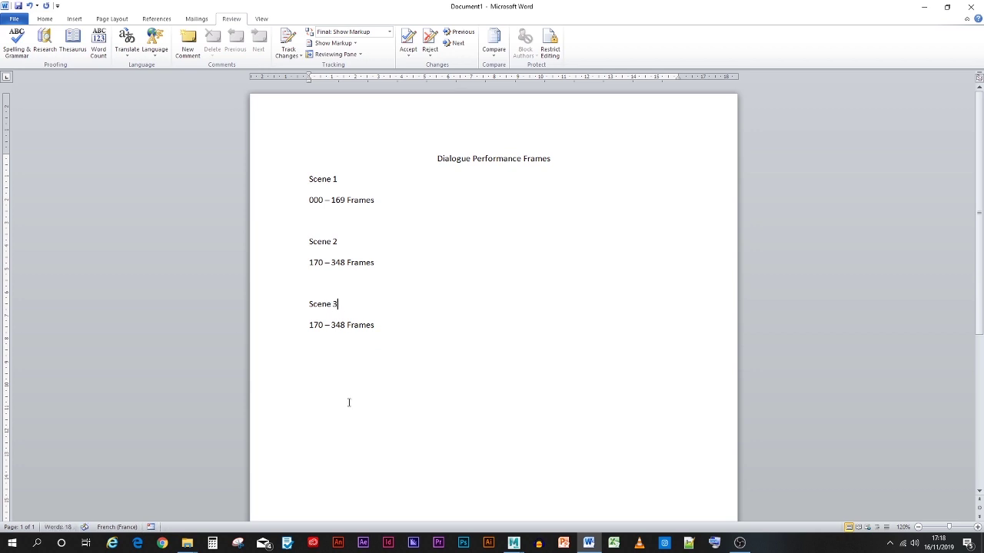
- Check the first frame number in the Scene 3 Test 2 (Playblast) folder and the last one in Scene 2 Test 1 (Render)
{"action": "left_click", "coordinate": [188, 543]}
{"action": "left_click", "coordinate": [127, 496]}
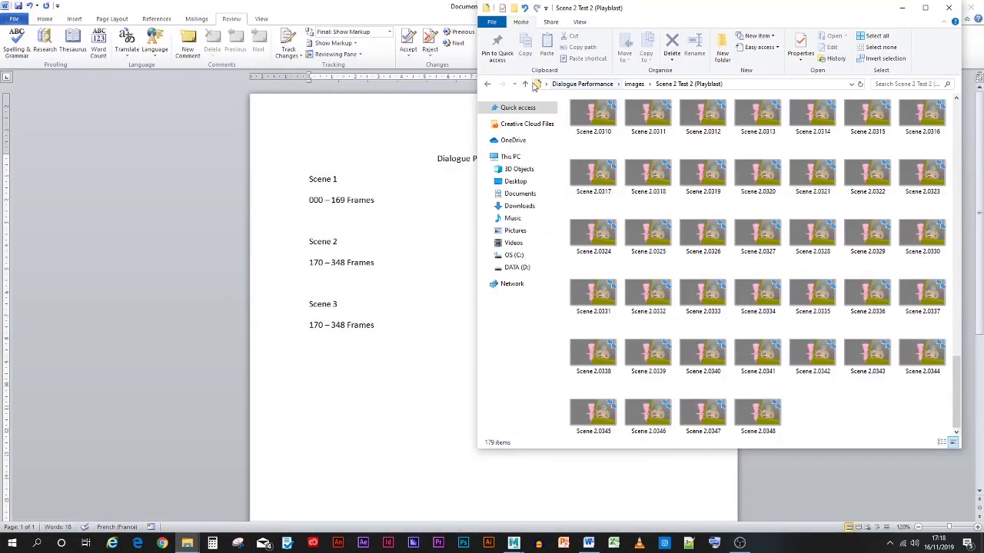
{"action": "left_click", "coordinate": [532, 84]}
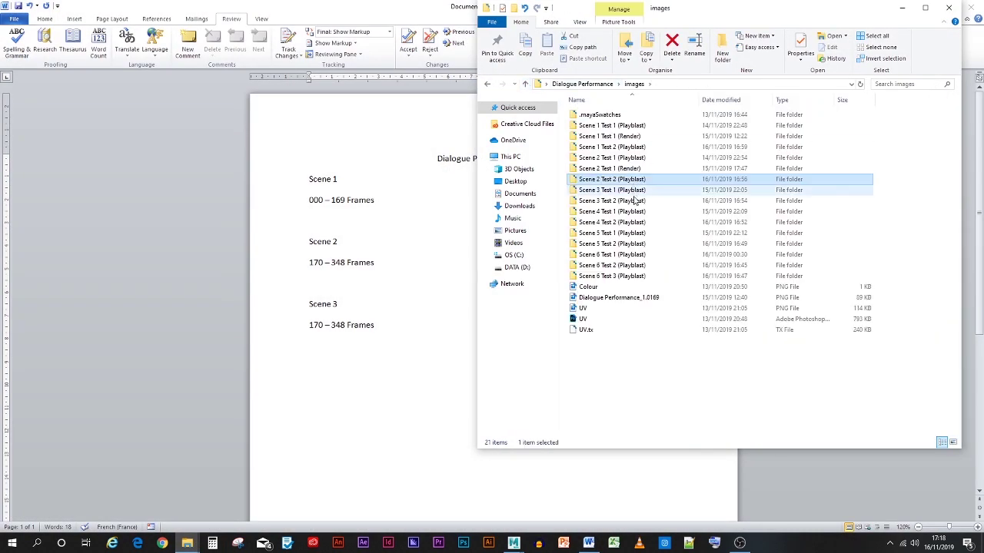
{"action": "double_click", "coordinate": [635, 199]}
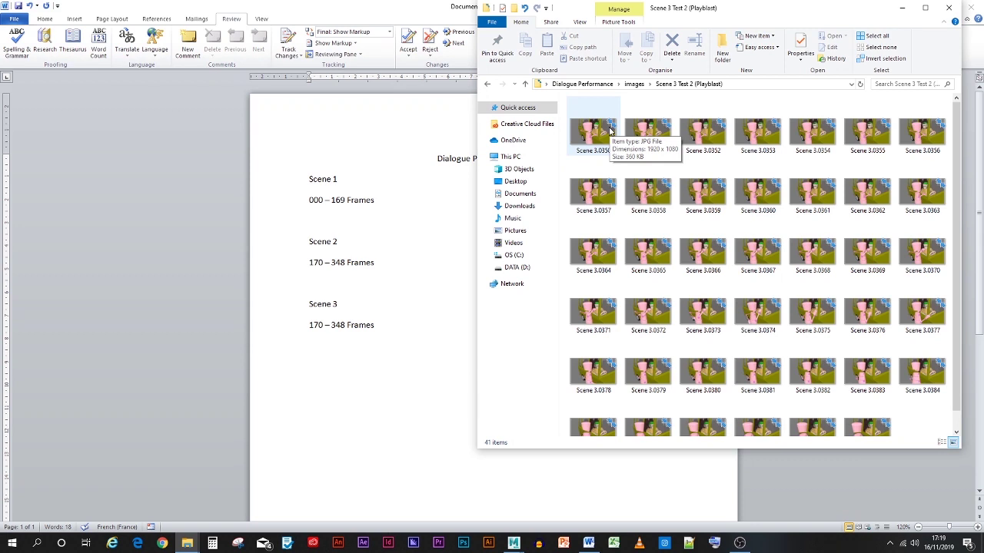
{"action": "left_click", "coordinate": [526, 84]}
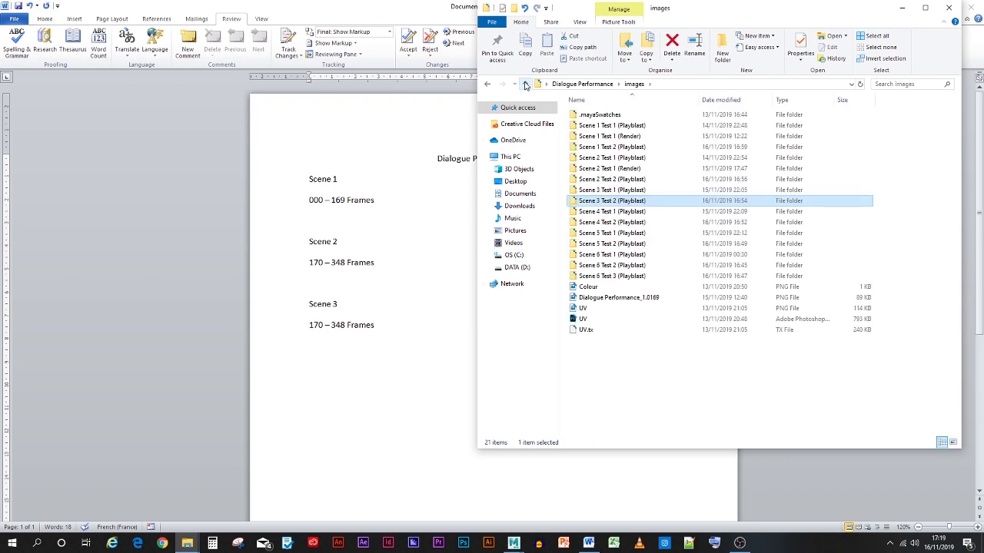
{"action": "double_click", "coordinate": [614, 169]}
{"action": "scroll", "coordinate": [730, 244], "scroll_direction": "down", "scroll_amount": 5}
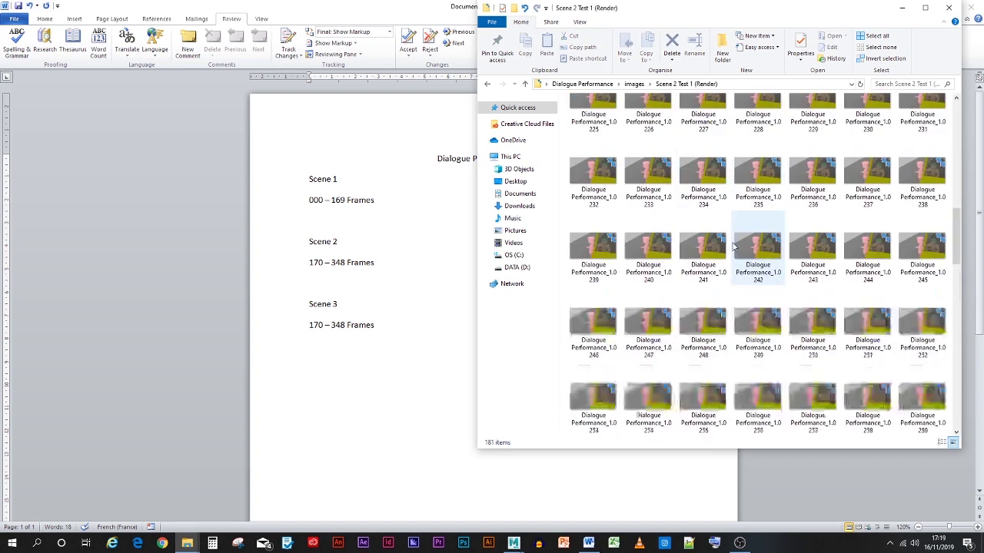
{"action": "scroll", "coordinate": [734, 244], "scroll_direction": "down", "scroll_amount": 8}
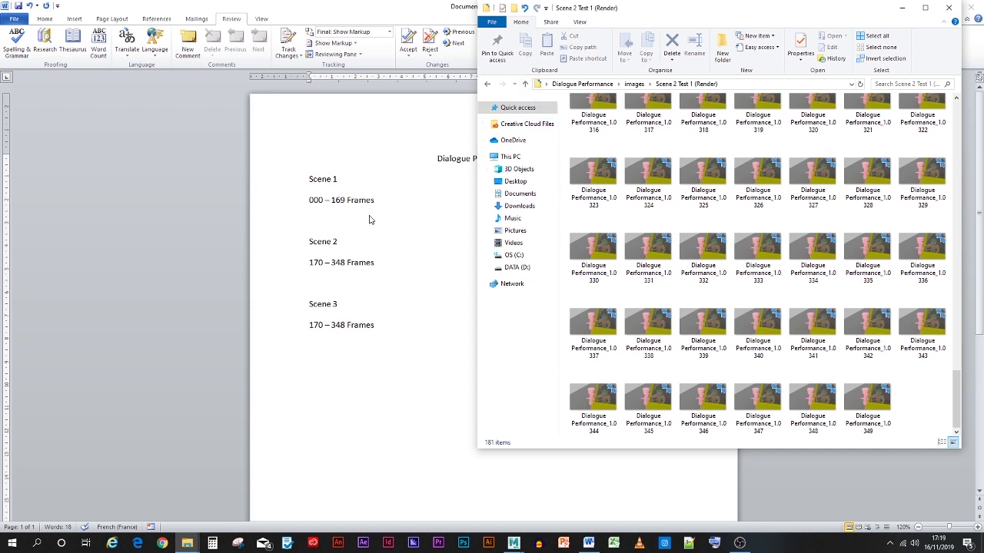
- Change the end frame of the Scene 2 range in the document to 349
{"action": "left_click", "coordinate": [349, 203]}
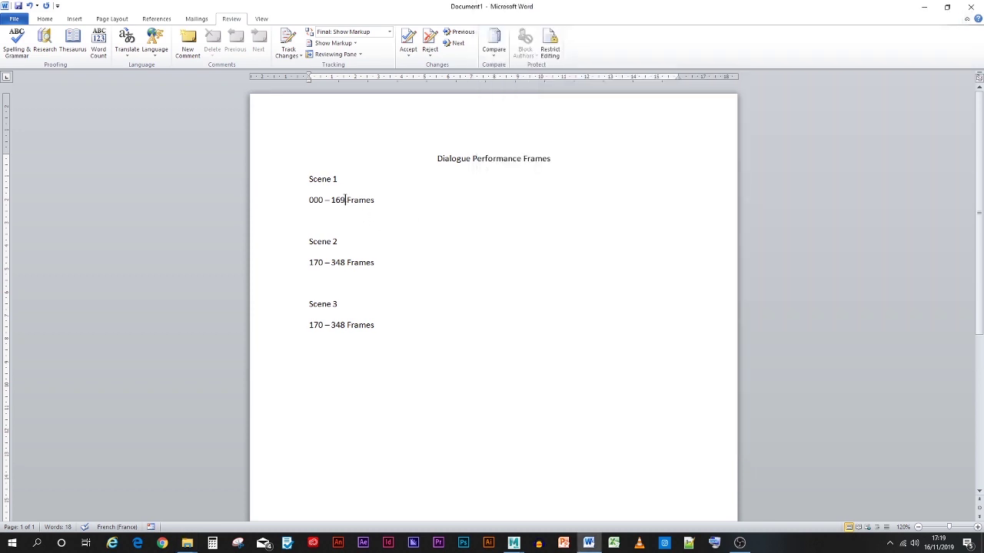
{"action": "left_click", "coordinate": [345, 262]}
{"action": "key", "text": "BackSpace"}
{"action": "type", "text": "9"}
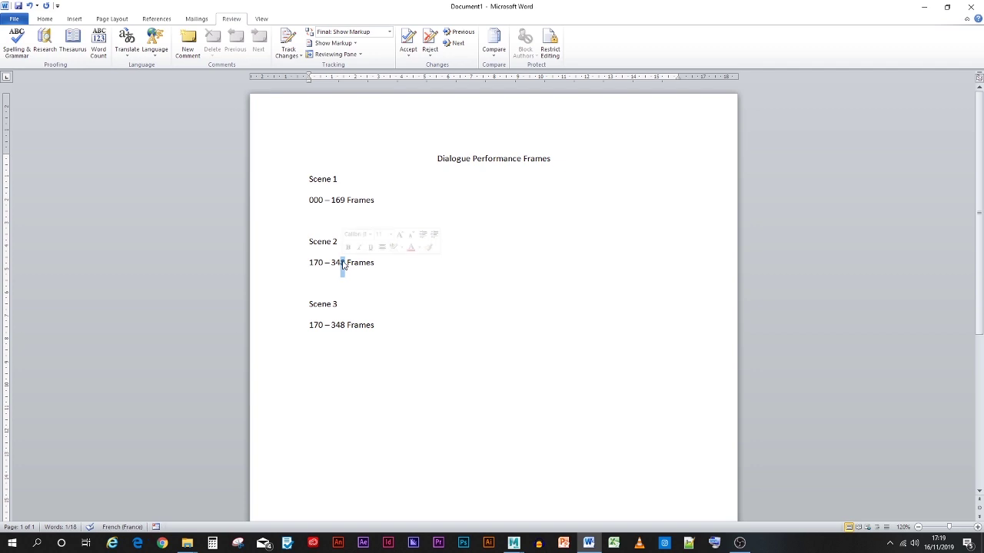
- Duplicate the last image, Scene 2.0348, within the Scene 2 Test 2 (Playblast) folder
{"action": "mouse_move", "coordinate": [186, 543]}
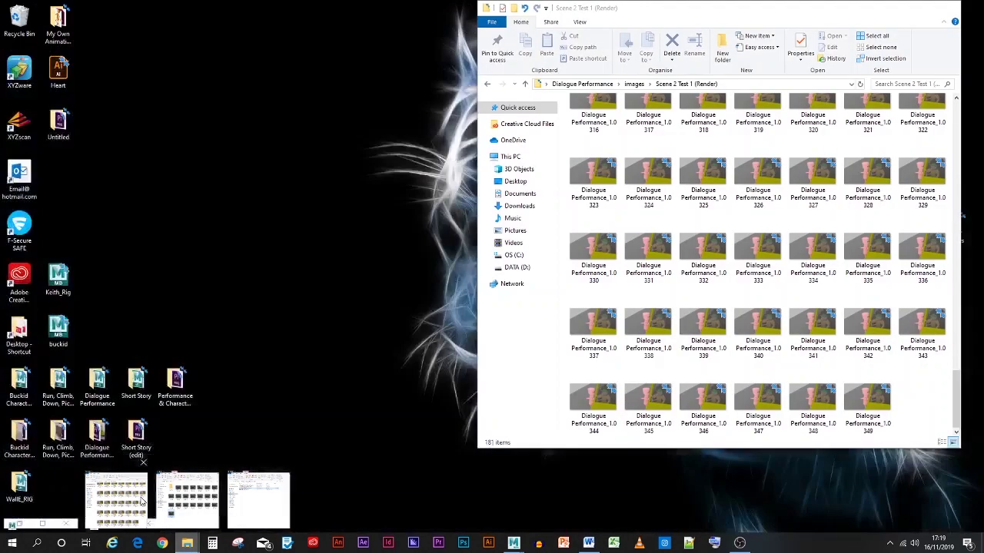
{"action": "left_click", "coordinate": [142, 501]}
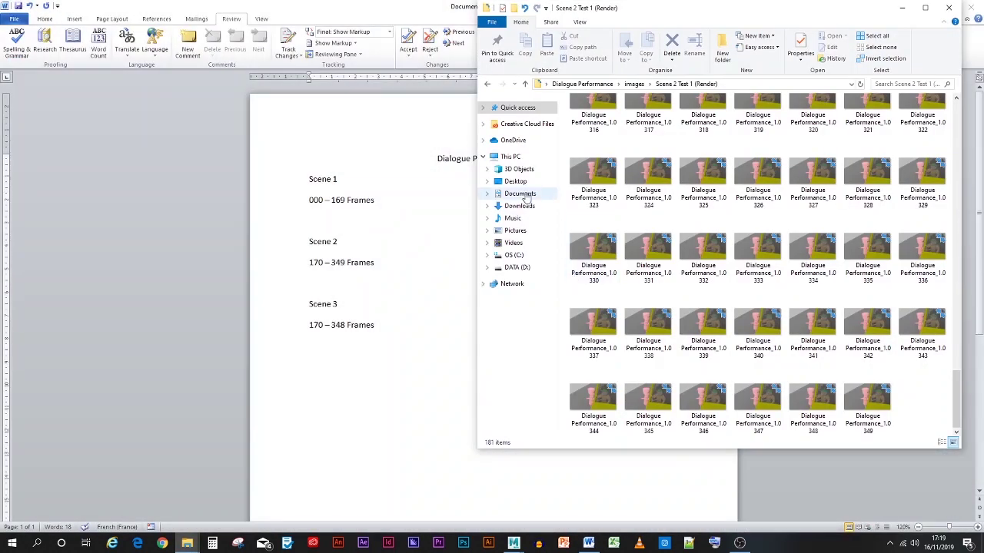
{"action": "left_click", "coordinate": [525, 86]}
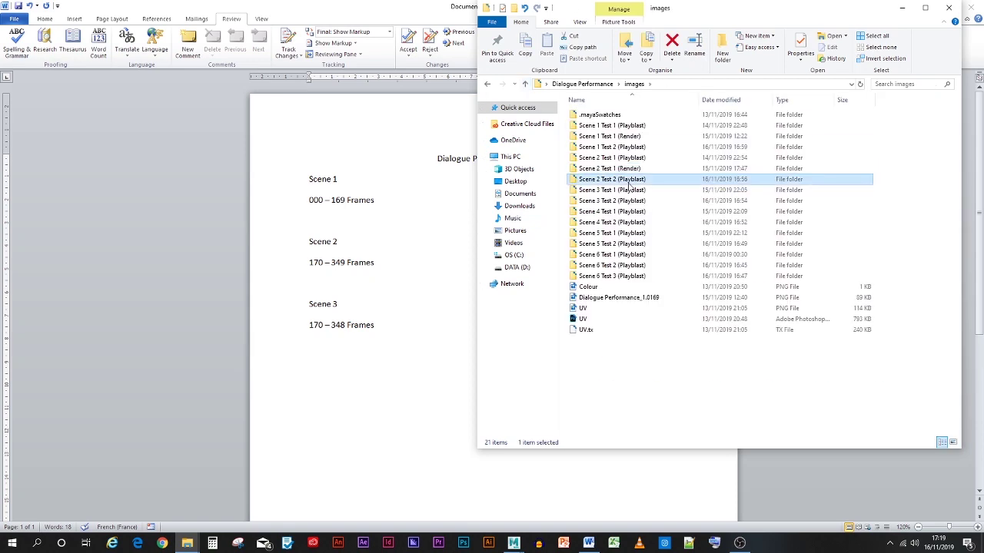
{"action": "double_click", "coordinate": [627, 179]}
{"action": "scroll", "coordinate": [806, 334], "scroll_direction": "down", "scroll_amount": 15}
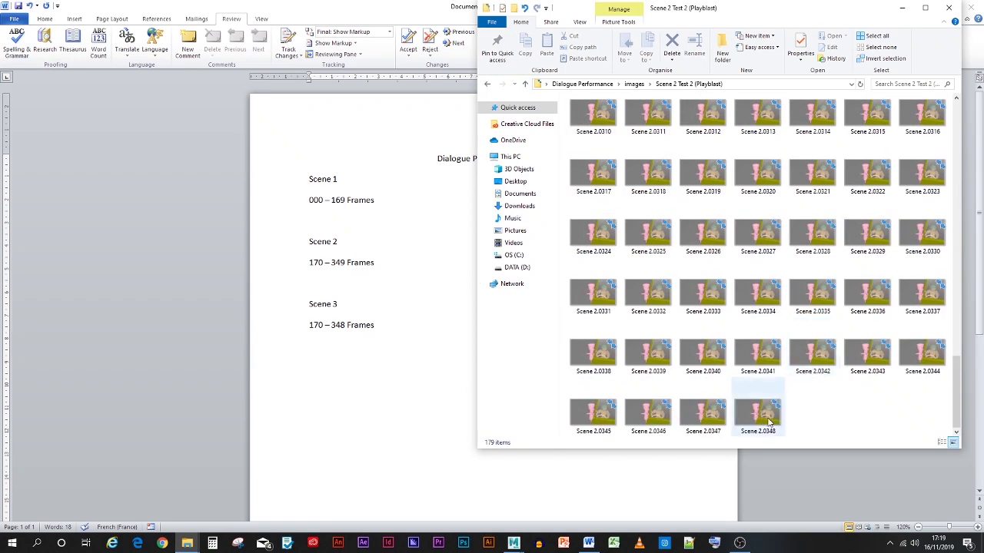
{"action": "left_click", "coordinate": [757, 416]}
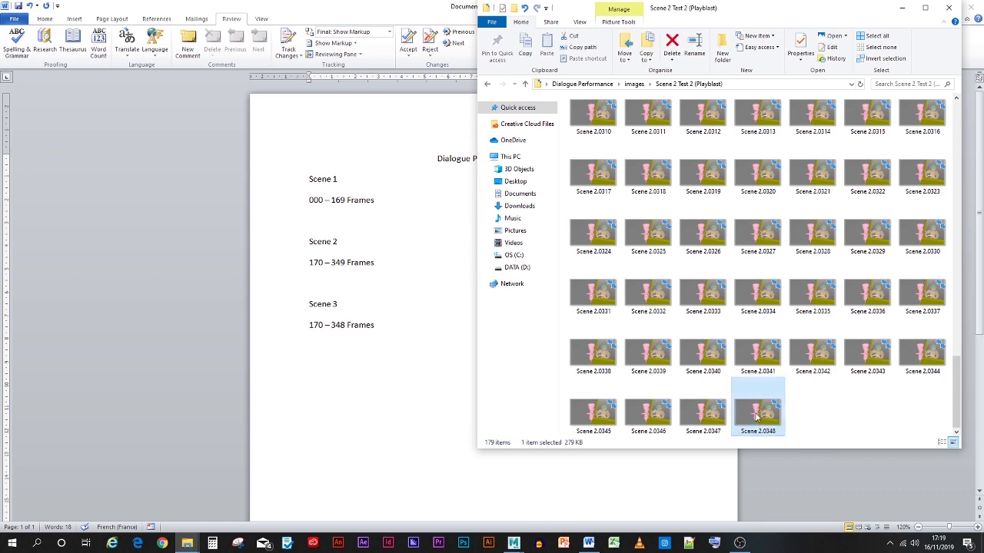
{"action": "right_click", "coordinate": [757, 416]}
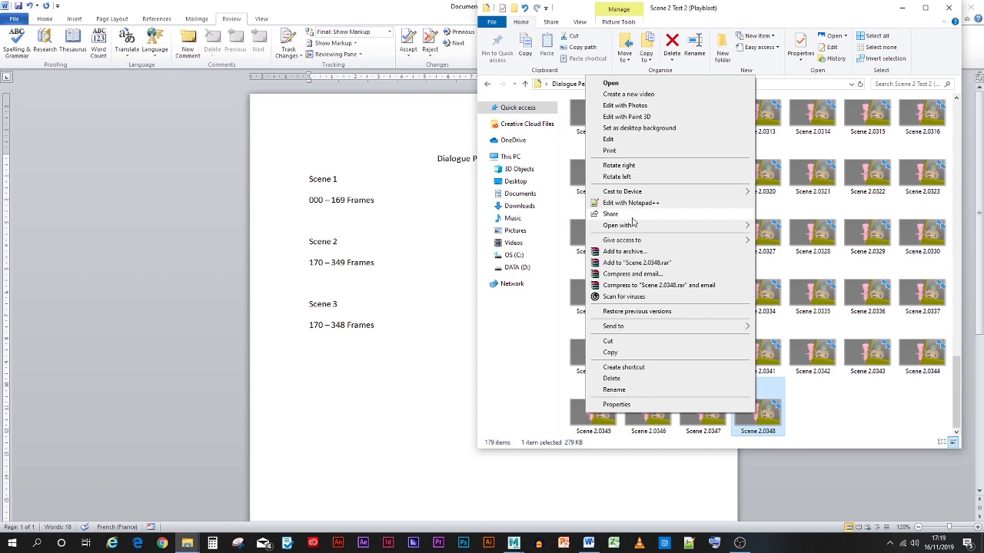
{"action": "left_click", "coordinate": [612, 354]}
{"action": "left_click", "coordinate": [815, 420]}
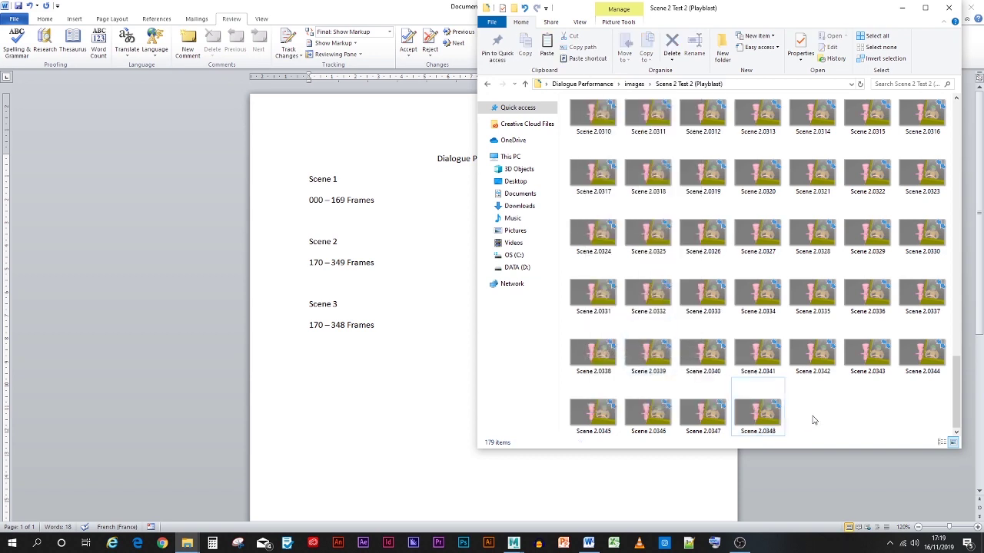
{"action": "key", "text": "ctrl+v"}
{"action": "key", "text": "ctrl+v"}
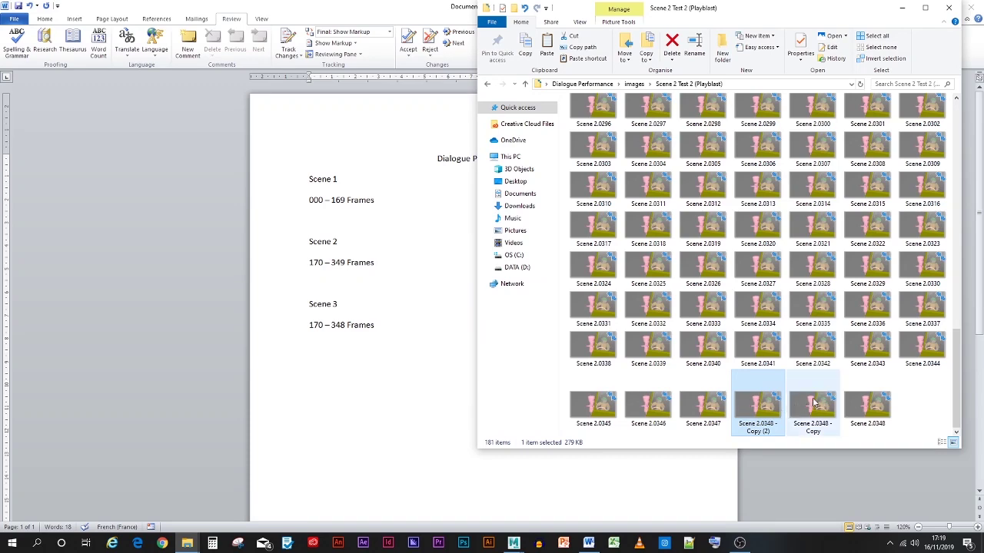
- Rename one copy of the image as Scene 2.0349 and delete the surplus copy
{"action": "right_click", "coordinate": [816, 403]}
{"action": "left_click", "coordinate": [727, 375]}
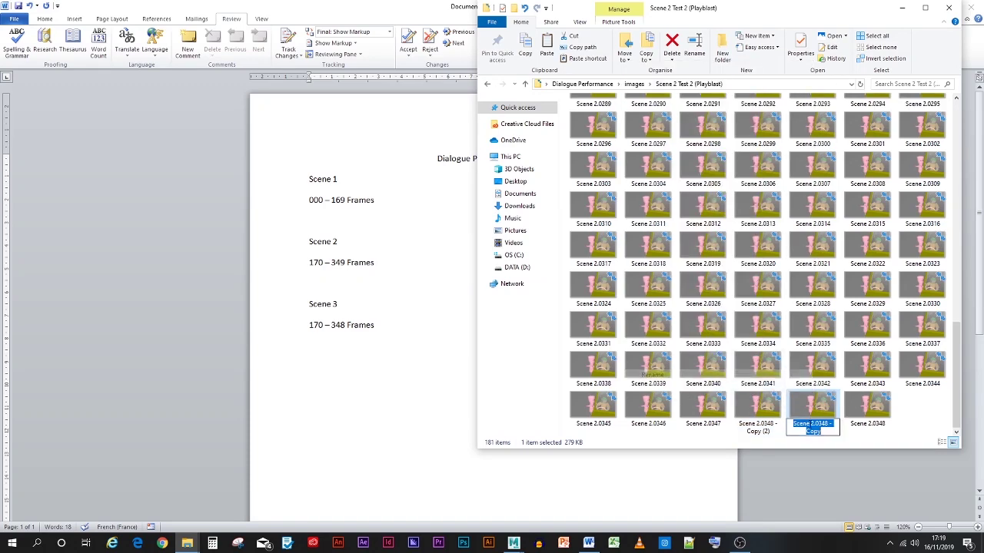
{"action": "left_click", "coordinate": [828, 427]}
{"action": "key", "text": "BackSpace"}
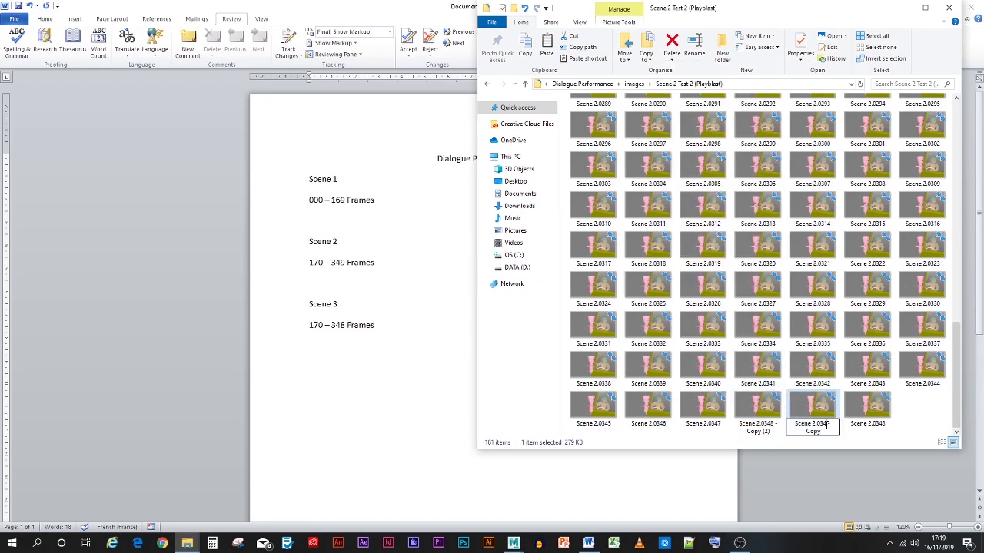
{"action": "type", "text": "9"}
{"action": "key", "text": "BackSpace"}
{"action": "key", "text": "BackSpace"}
{"action": "key", "text": "BackSpace"}
{"action": "key", "text": "BackSpace"}
{"action": "key", "text": "BackSpace"}
{"action": "key", "text": "BackSpace"}
{"action": "key", "text": "BackSpace"}
{"action": "key", "text": "Return"}
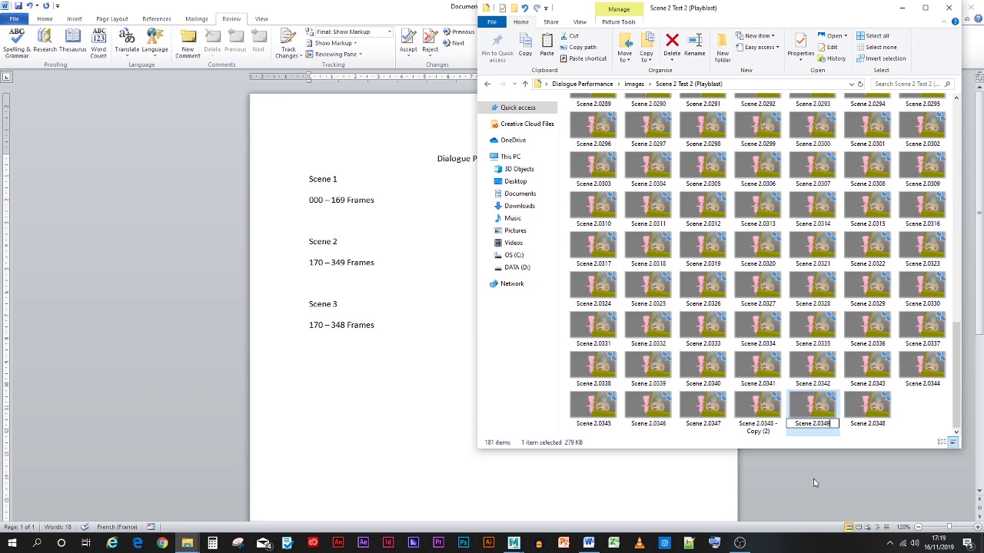
{"action": "left_click", "coordinate": [753, 405]}
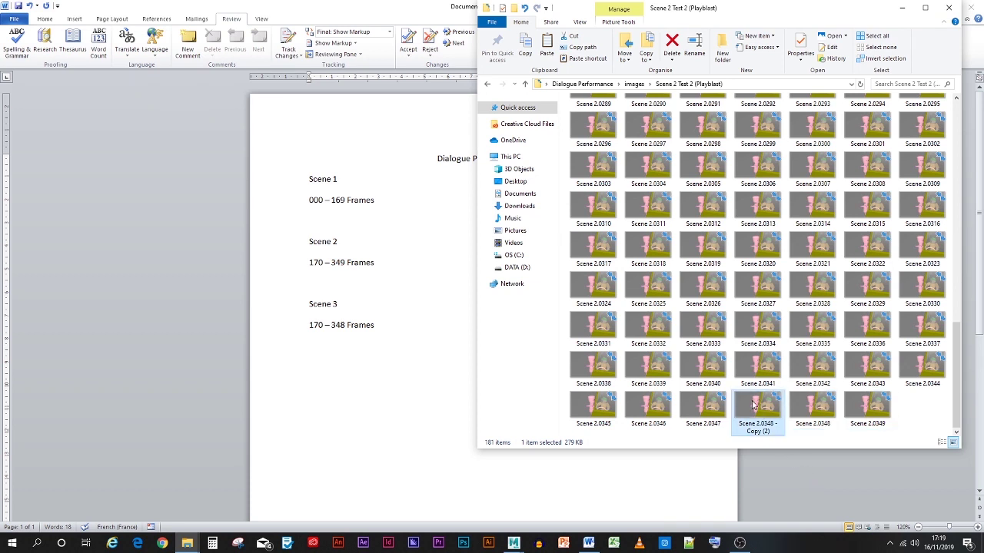
{"action": "key", "text": "Delete"}
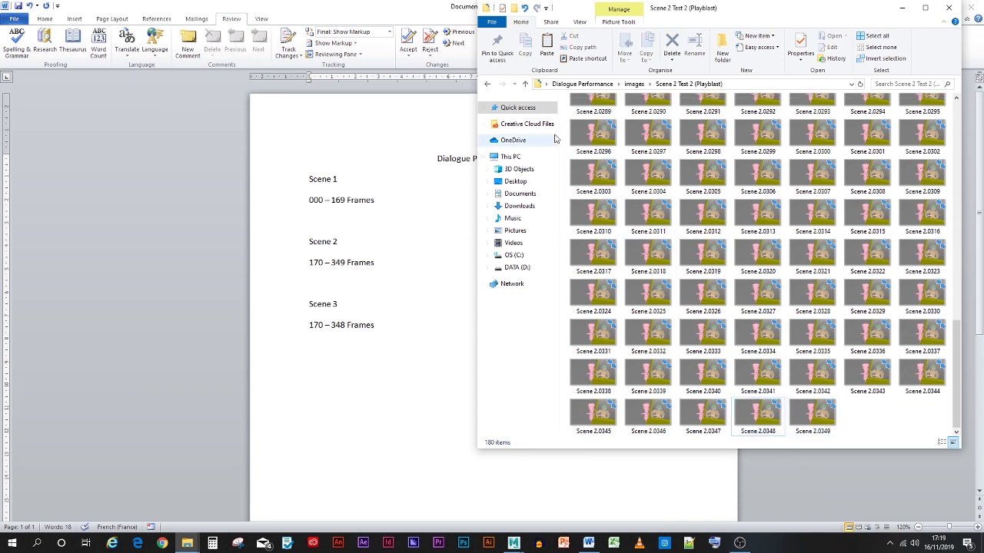
- Duplicate the last image, Scene 2.0348, within the Scene 2 Test 1 (Playblast) folder
{"action": "left_click", "coordinate": [525, 84]}
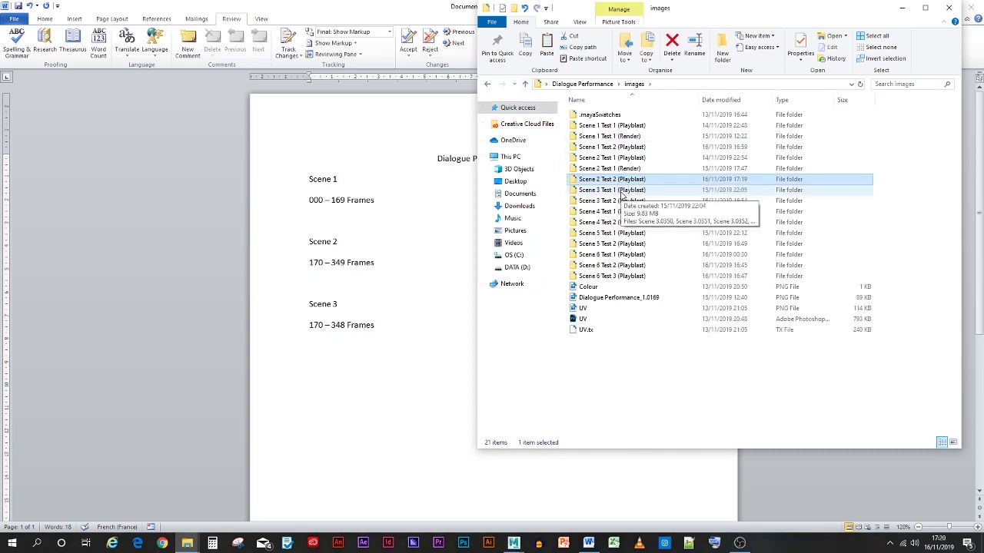
{"action": "double_click", "coordinate": [611, 158]}
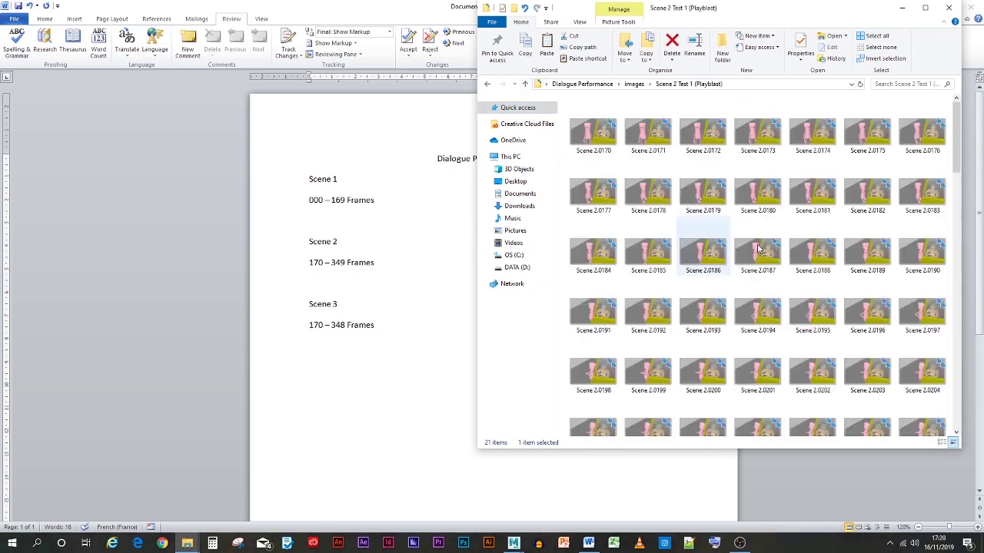
{"action": "scroll", "coordinate": [853, 330], "scroll_direction": "down", "scroll_amount": 10}
{"action": "left_click", "coordinate": [760, 416]}
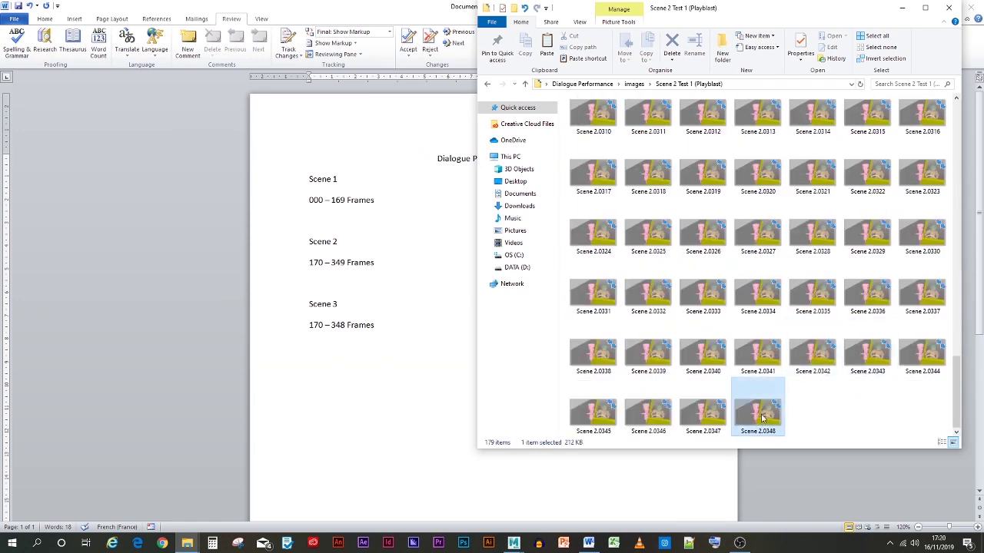
{"action": "right_click", "coordinate": [762, 416]}
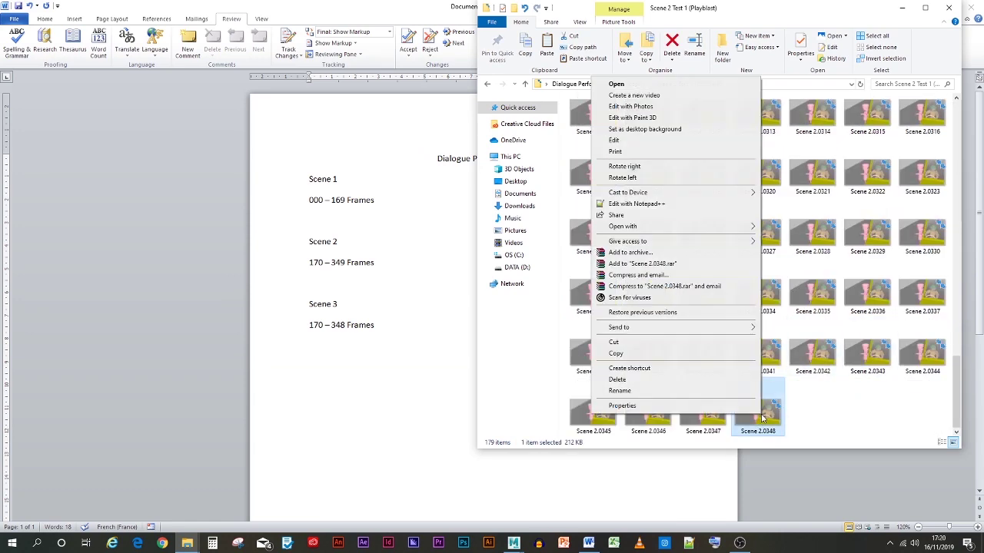
{"action": "left_click", "coordinate": [680, 354]}
{"action": "key", "text": "ctrl+v"}
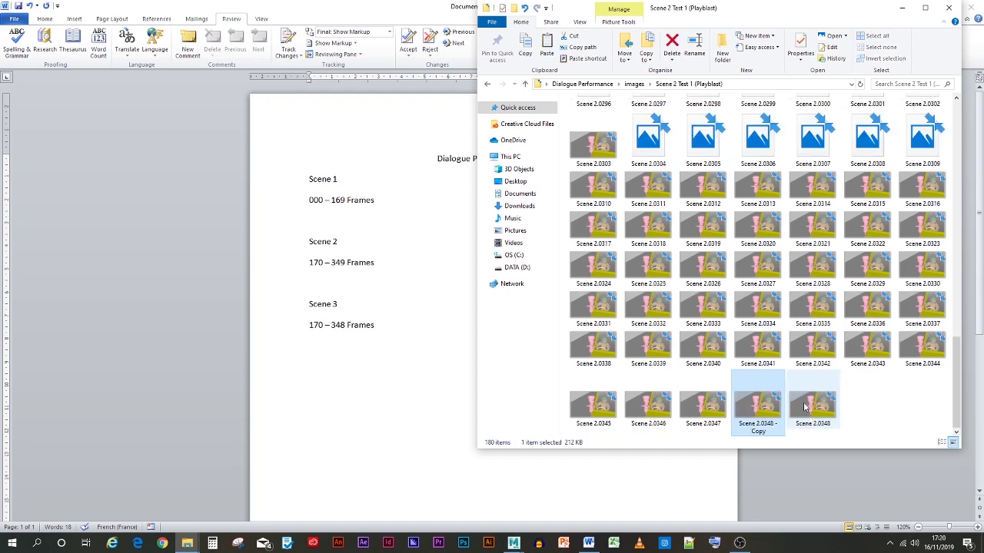
- Rename the copied image in the Scene 2 Test 1 (Playblast) folder as Scene 2.0349
{"action": "right_click", "coordinate": [759, 407]}
{"action": "left_click", "coordinate": [704, 384]}
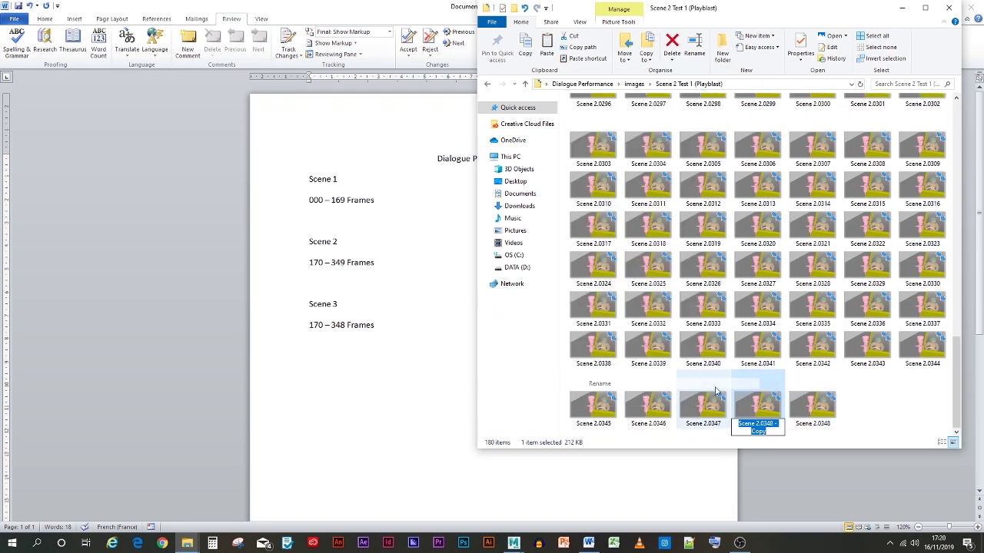
{"action": "left_click", "coordinate": [773, 425]}
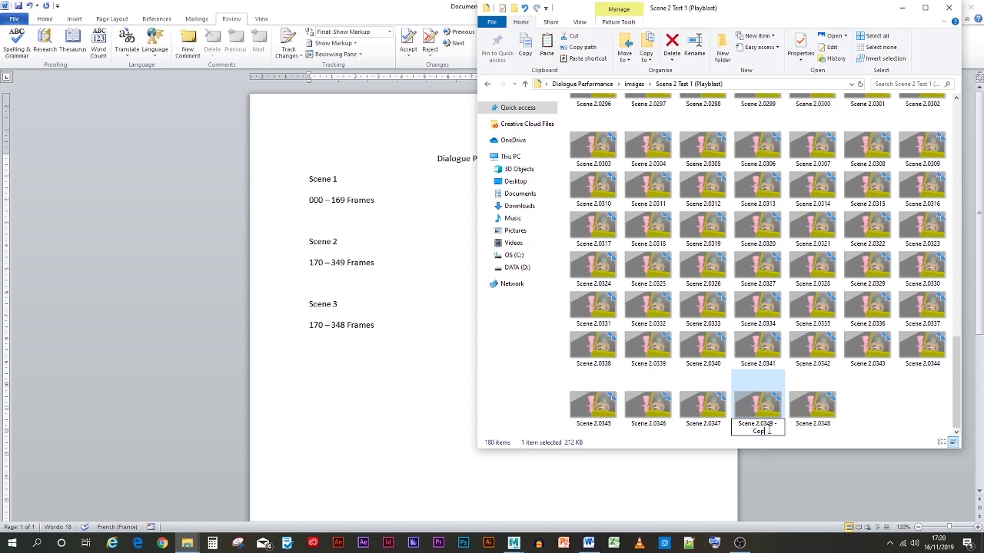
{"action": "key", "text": "Delete"}
{"action": "key", "text": "Delete"}
{"action": "key", "text": "Delete"}
{"action": "key", "text": "Delete"}
{"action": "key", "text": "Delete"}
{"action": "key", "text": "Delete"}
{"action": "key", "text": "Delete"}
{"action": "key", "text": "Return"}
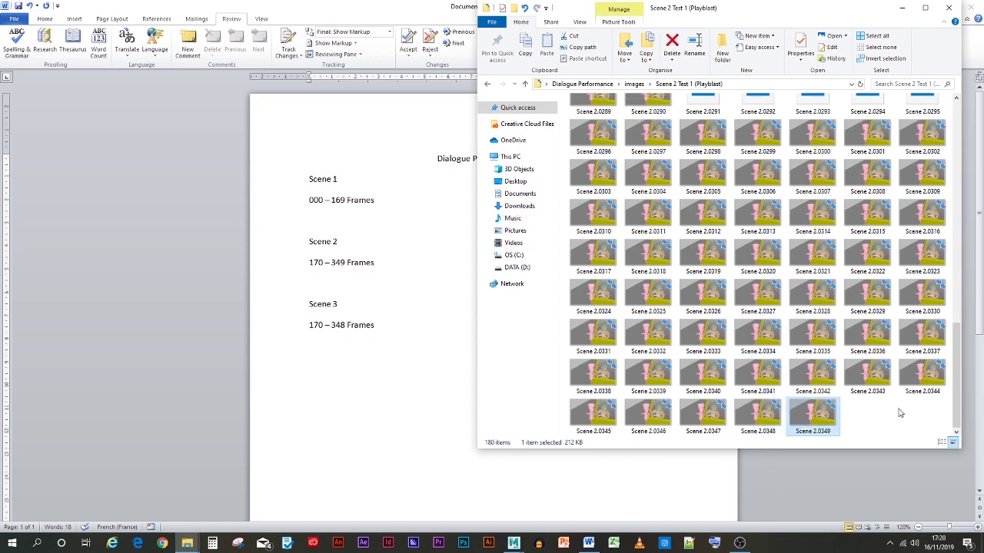
{"action": "left_click", "coordinate": [870, 433]}
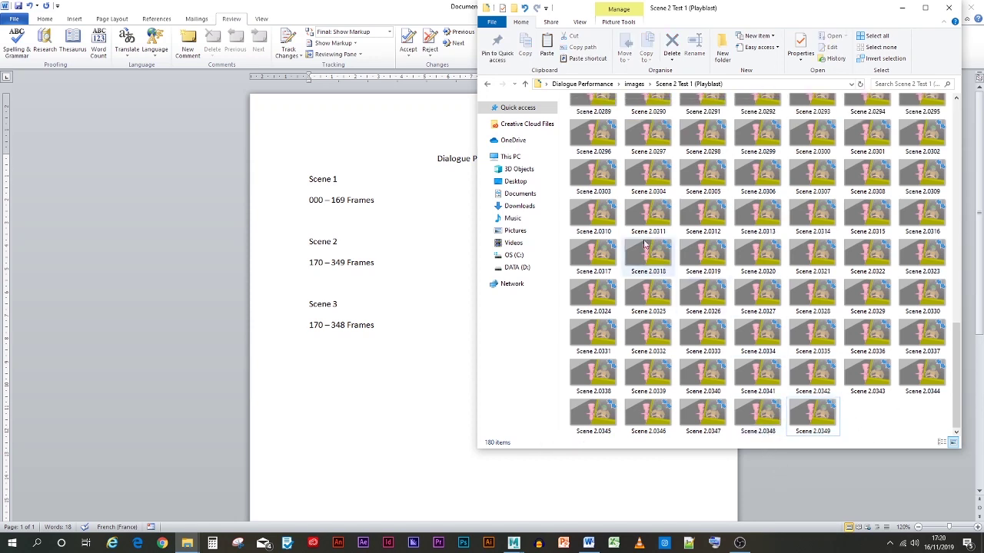
- Check the first image in the Scene 3 Test 2 (Playblast) folder and set the start frame of the Scene 3 range to 350
{"action": "left_click", "coordinate": [526, 85]}
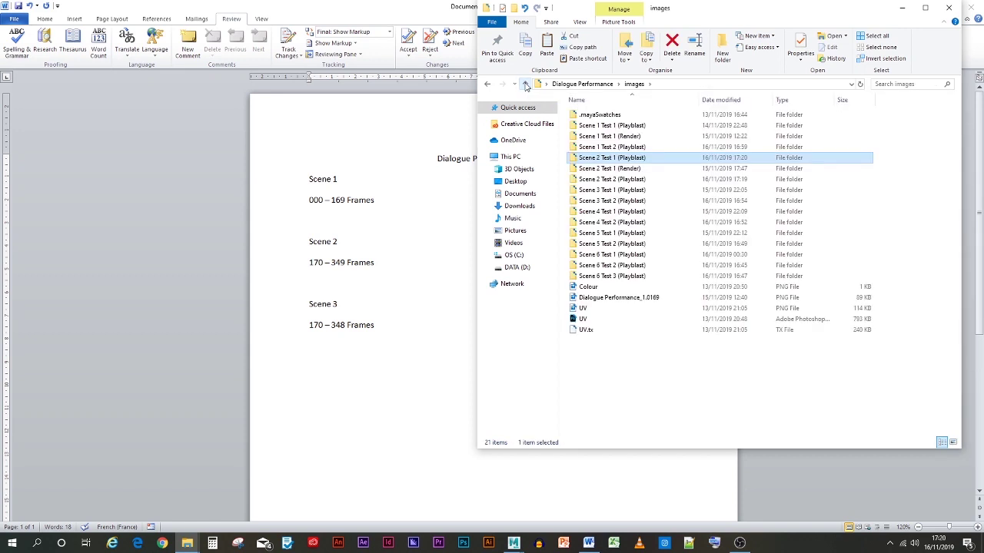
{"action": "double_click", "coordinate": [635, 201]}
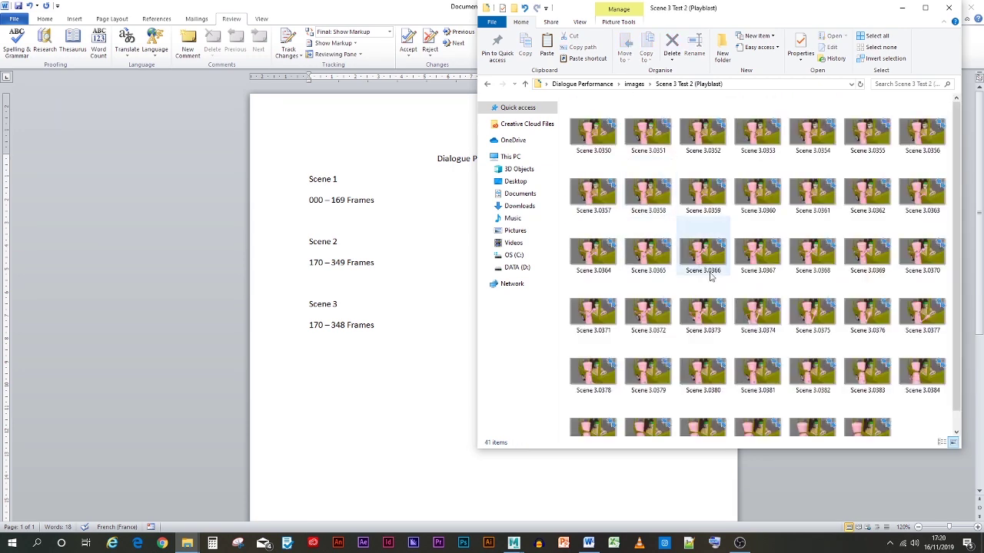
{"action": "left_click", "coordinate": [326, 338]}
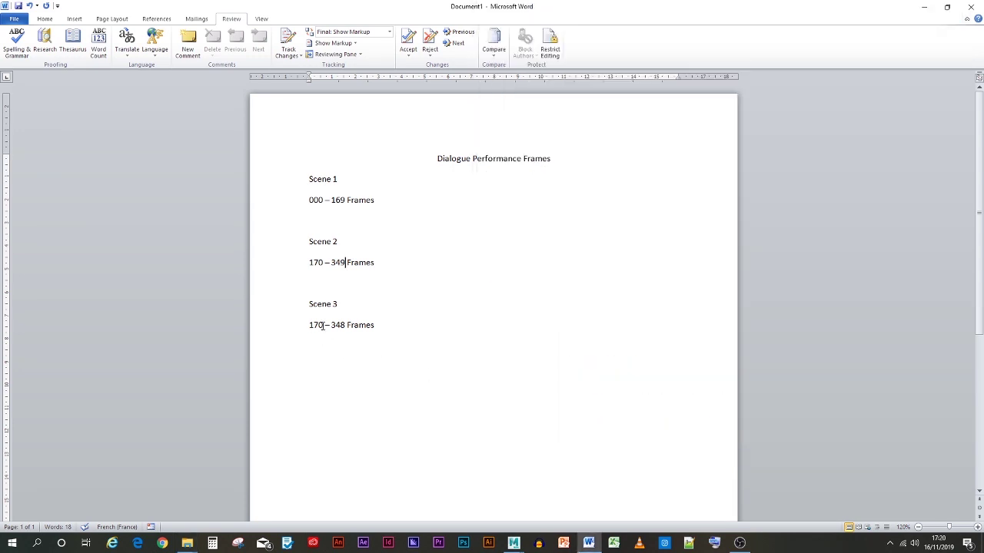
{"action": "left_click_drag", "start_coordinate": [323, 326], "coordinate": [308, 327]}
{"action": "type", "text": "350"}
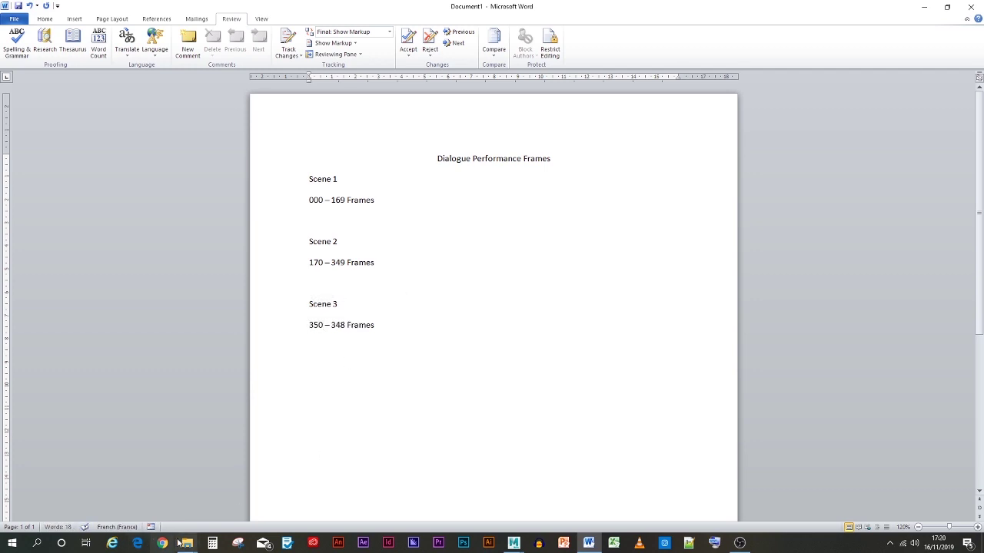
- Check the last image in the Scene 3 Test 2 (Playblast) folder and set the end frame of the Scene 3 range to 390
{"action": "left_click", "coordinate": [121, 500]}
{"action": "scroll", "coordinate": [771, 313], "scroll_direction": "down", "scroll_amount": 1}
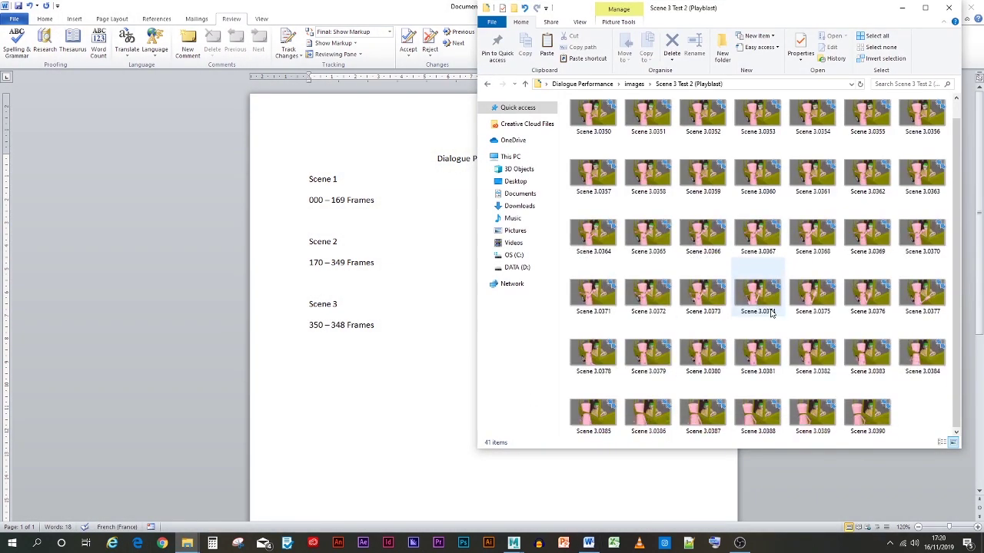
{"action": "left_click", "coordinate": [351, 343]}
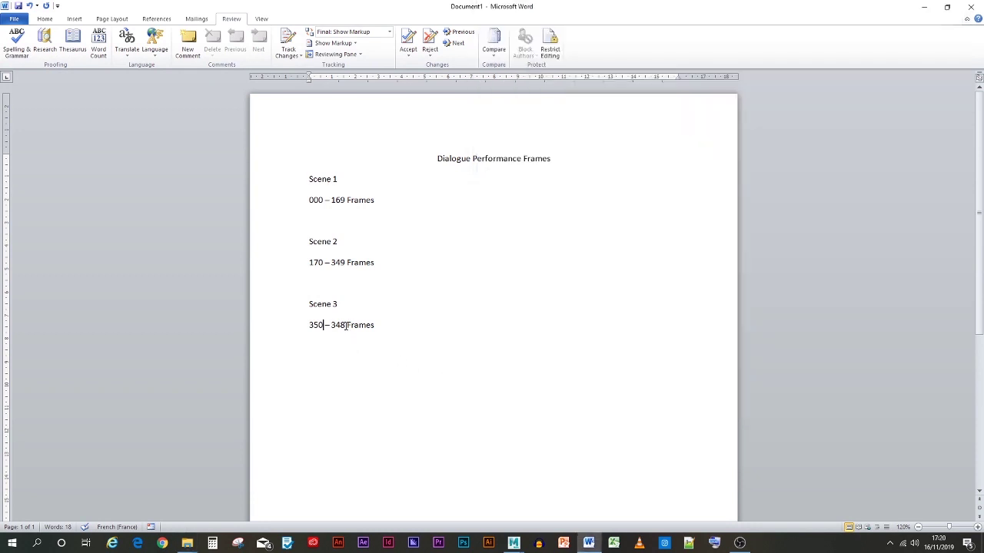
{"action": "double_click", "coordinate": [342, 325]}
{"action": "type", "text": "390"}
- Duplicate the Scene 3 heading and its frame range below the existing Scene 3 entry
{"action": "left_click_drag", "start_coordinate": [383, 322], "coordinate": [301, 297]}
{"action": "left_click", "coordinate": [298, 297]}
{"action": "left_click", "coordinate": [360, 324]}
{"action": "left_click_drag", "start_coordinate": [377, 326], "coordinate": [325, 380]}
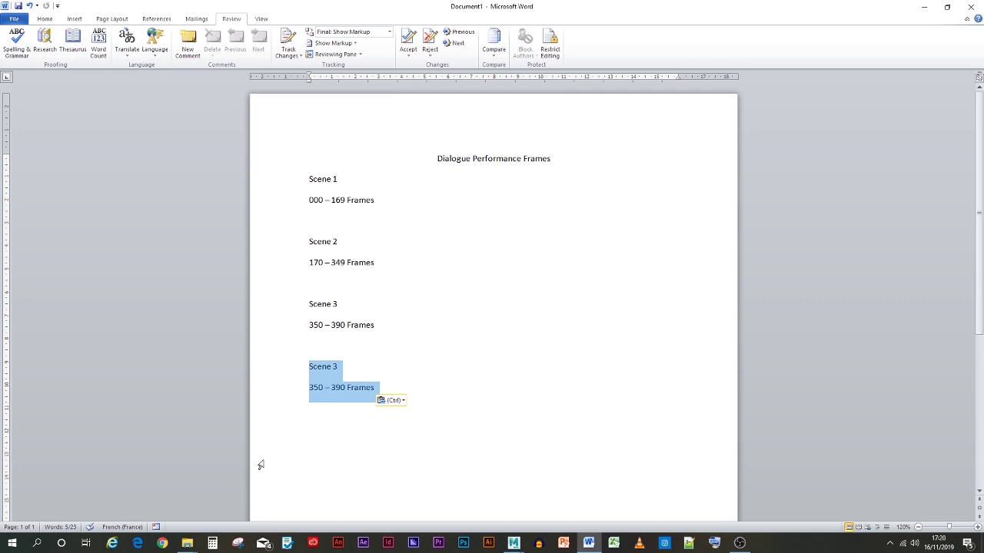
- Go up to the images folder in File Explorer, and renumber the duplicated Scene 3 heading in Word as Scene 4
{"action": "mouse_move", "coordinate": [187, 545]}
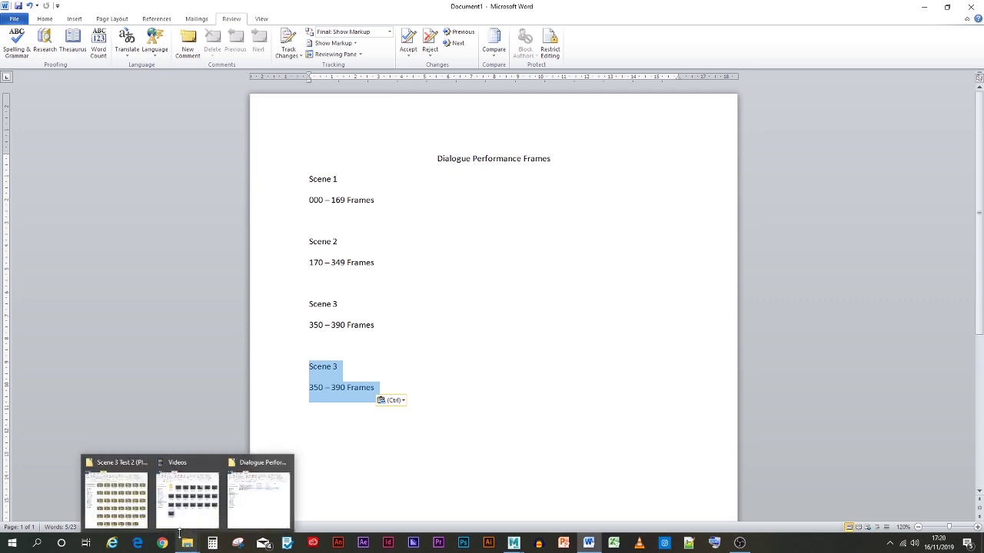
{"action": "left_click", "coordinate": [115, 498]}
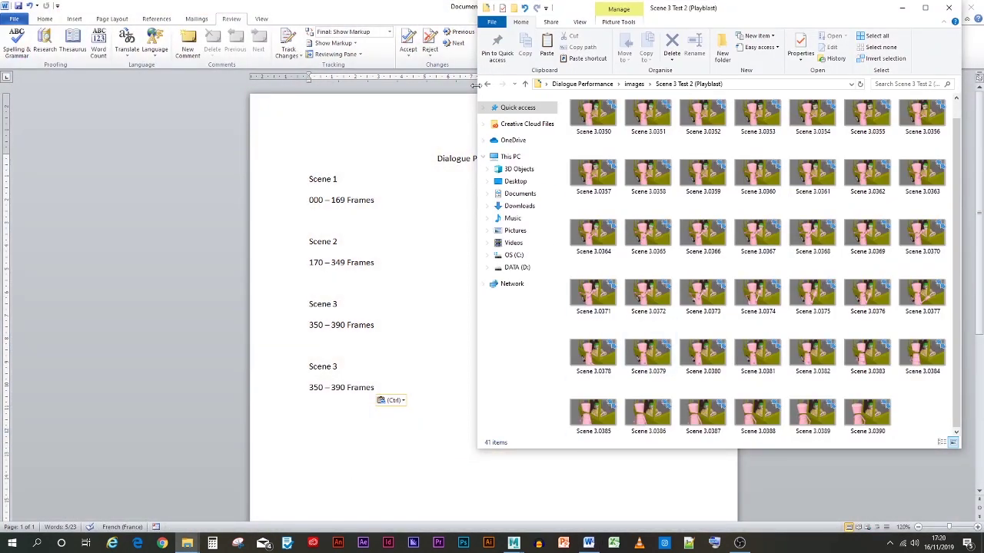
{"action": "left_click", "coordinate": [524, 84]}
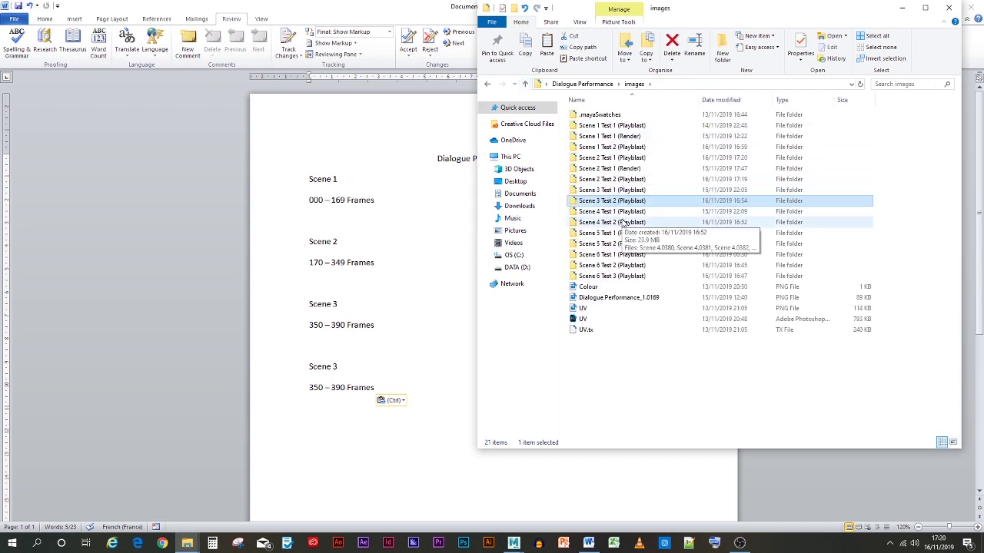
{"action": "left_click", "coordinate": [336, 367]}
{"action": "left_click", "coordinate": [339, 367]}
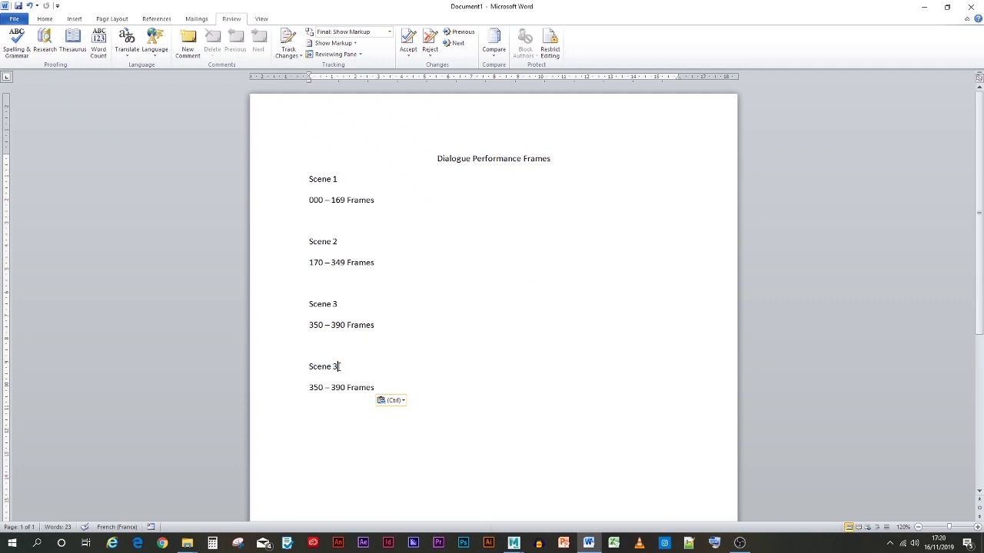
{"action": "double_click", "coordinate": [336, 366]}
{"action": "type", "text": "4"}
- Check the first image in the Scene 4 Test 2 (Playblast) folder and set the start frame of the Scene 4 range to 380
{"action": "mouse_move", "coordinate": [187, 543]}
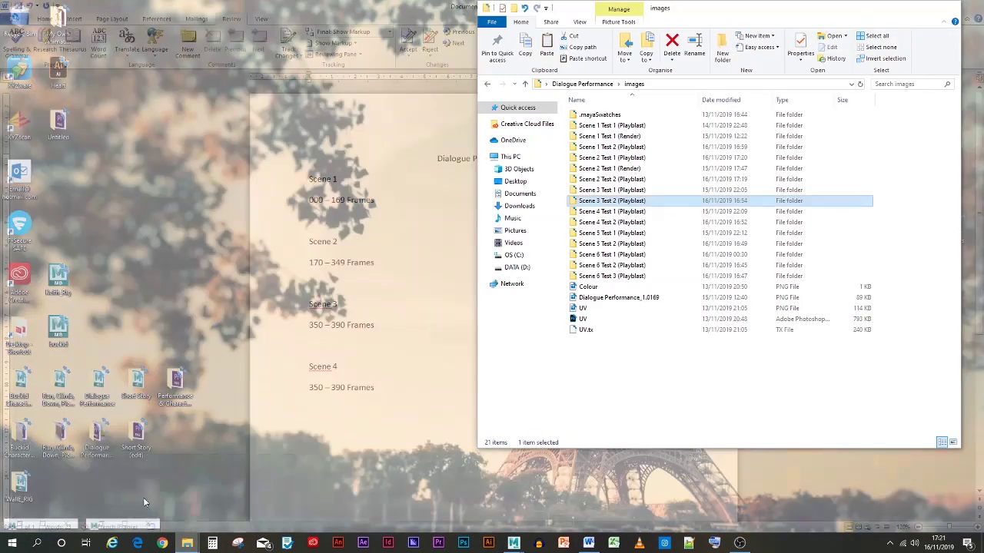
{"action": "left_click", "coordinate": [143, 509]}
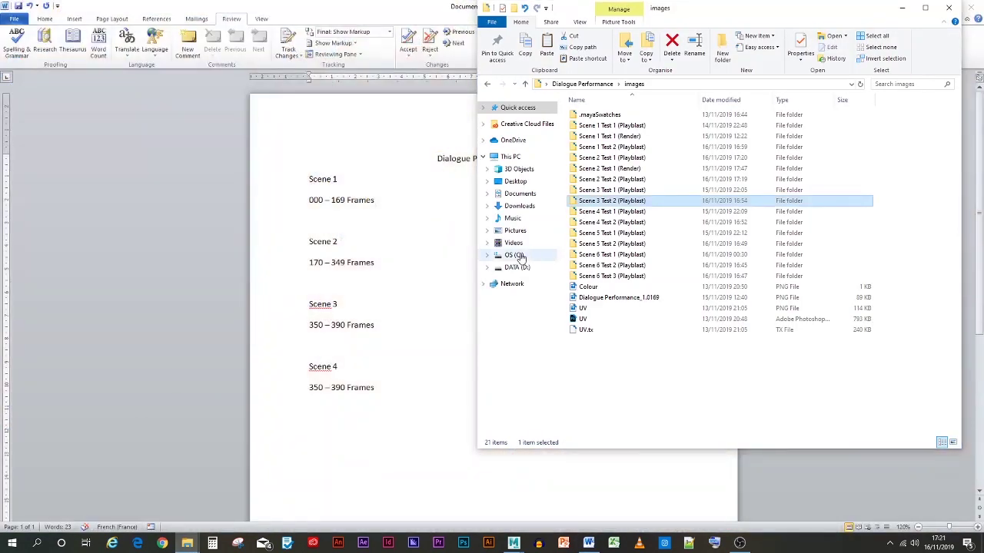
{"action": "double_click", "coordinate": [612, 222]}
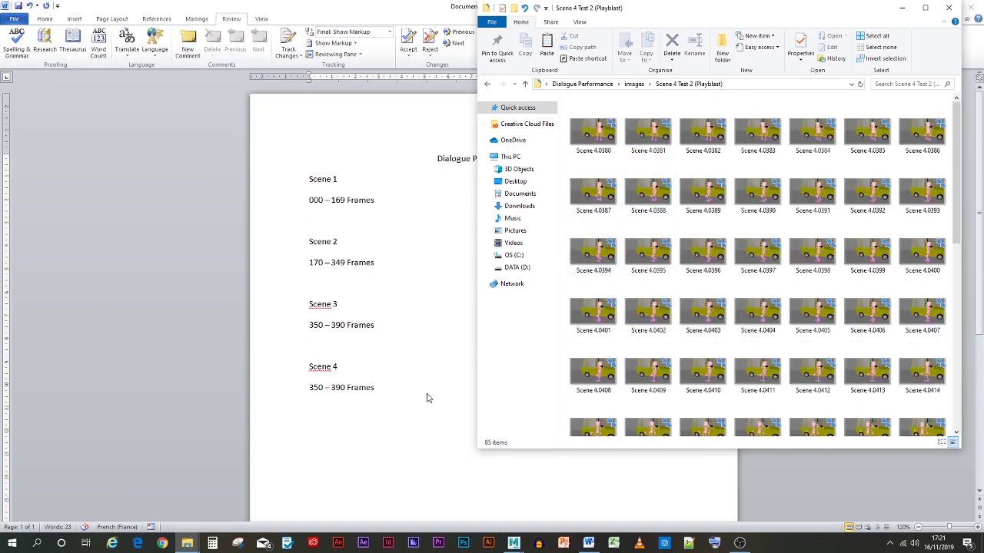
{"action": "left_click", "coordinate": [353, 412]}
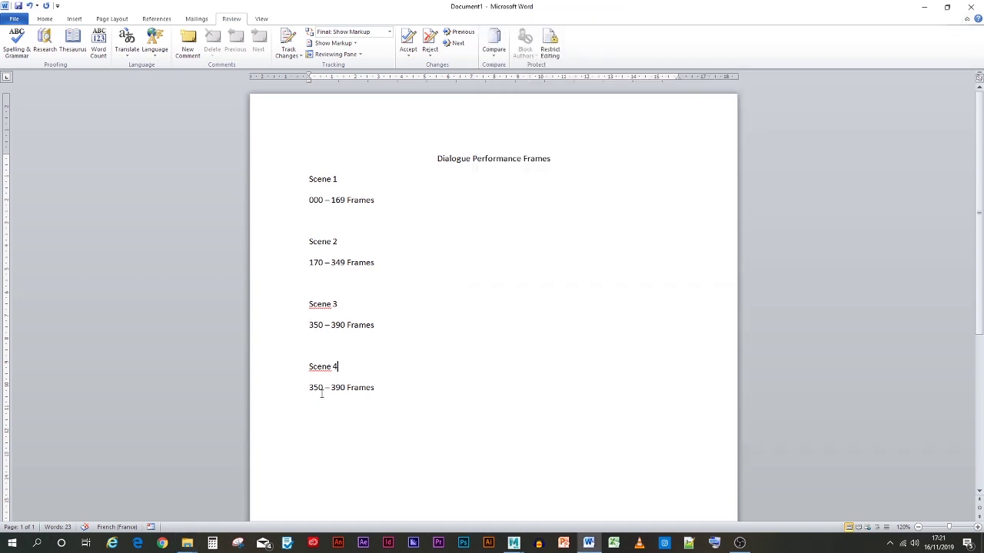
{"action": "double_click", "coordinate": [319, 388]}
{"action": "type", "text": "380"}
- Check the last image in the Scene 4 Test 2 (Playblast) folder and set the end frame of the Scene 4 range to 464
{"action": "left_click", "coordinate": [186, 543]}
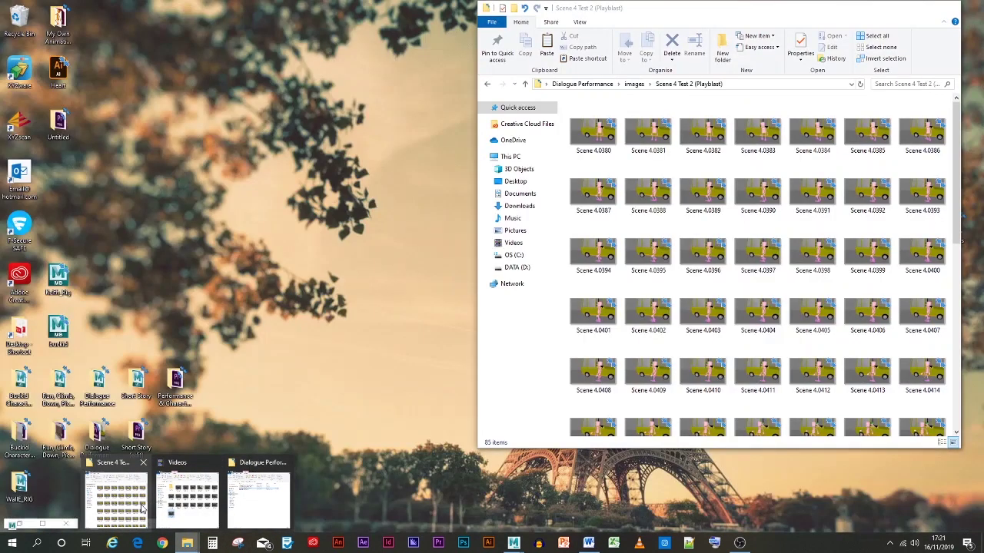
{"action": "left_click", "coordinate": [142, 508]}
{"action": "scroll", "coordinate": [730, 231], "scroll_direction": "down", "scroll_amount": 5}
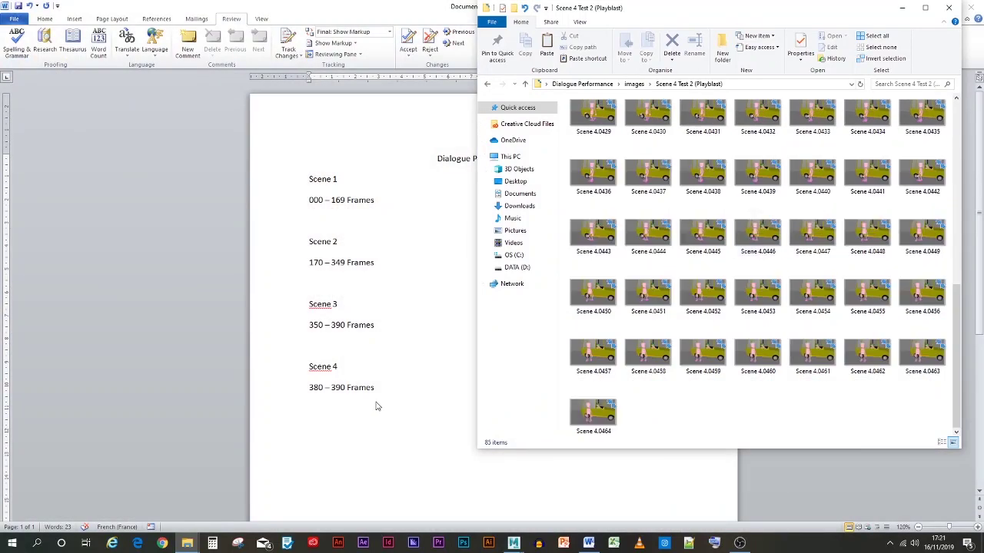
{"action": "key", "text": "alt+Tab"}
{"action": "left_click_drag", "start_coordinate": [344, 387], "coordinate": [331, 388]}
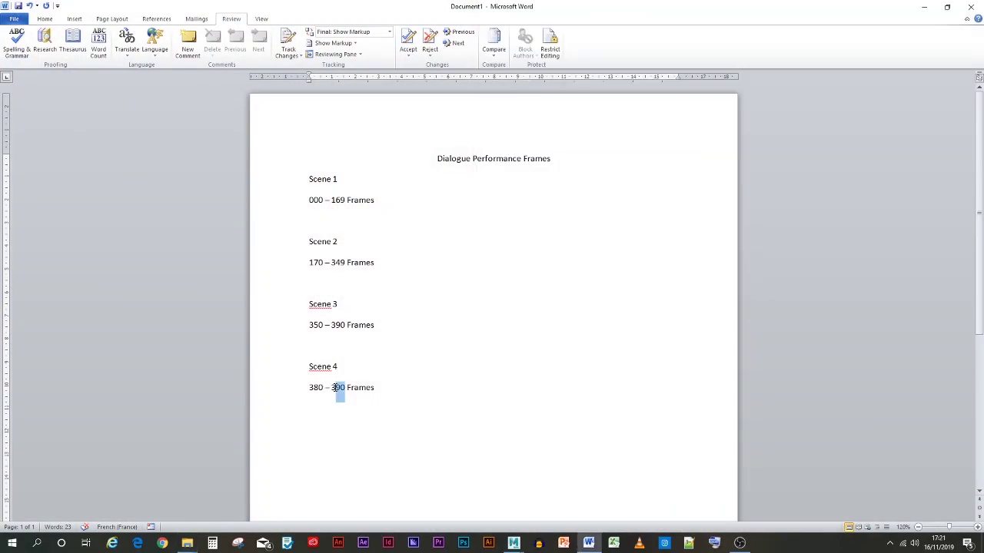
{"action": "type", "text": "464"}
{"action": "left_click", "coordinate": [127, 45]}
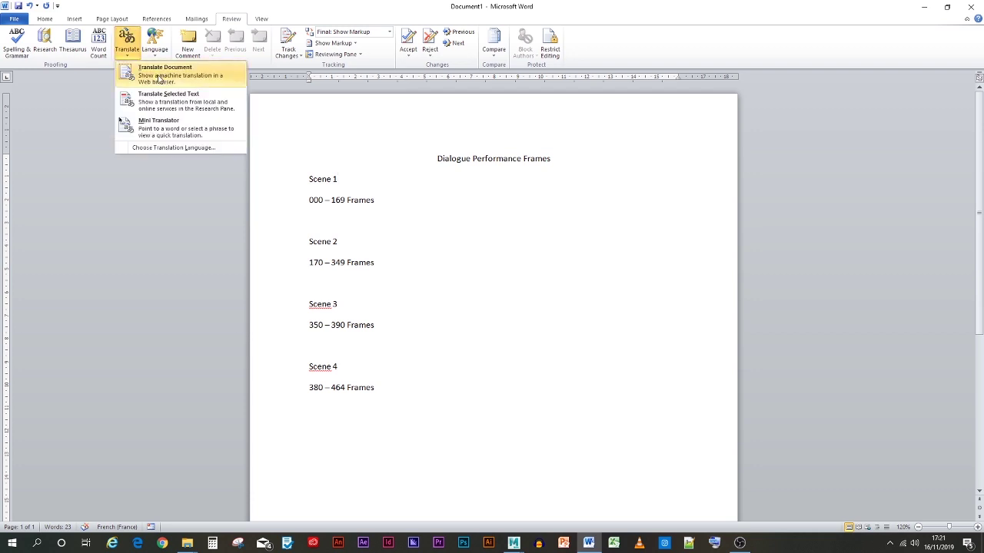
{"action": "left_click", "coordinate": [174, 148]}
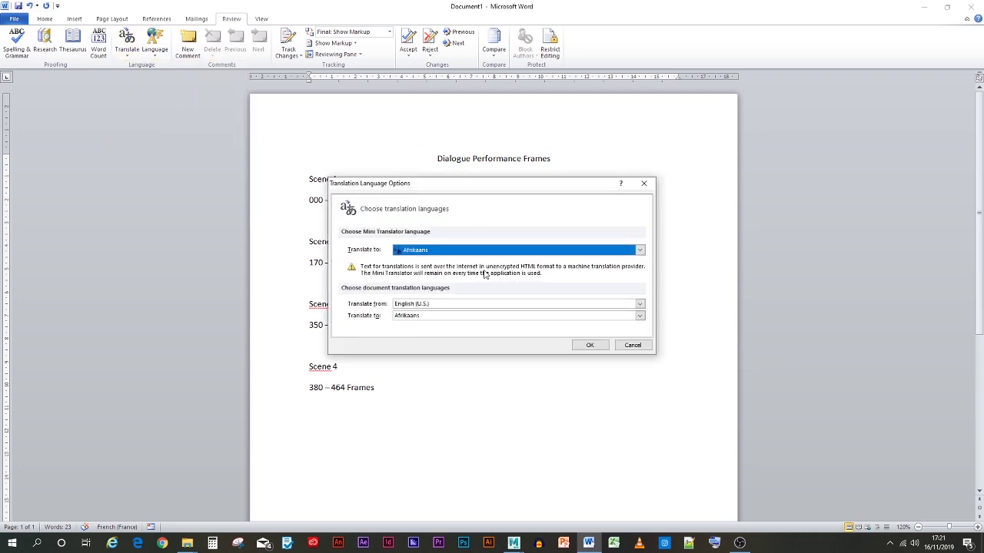
{"action": "left_click", "coordinate": [476, 305]}
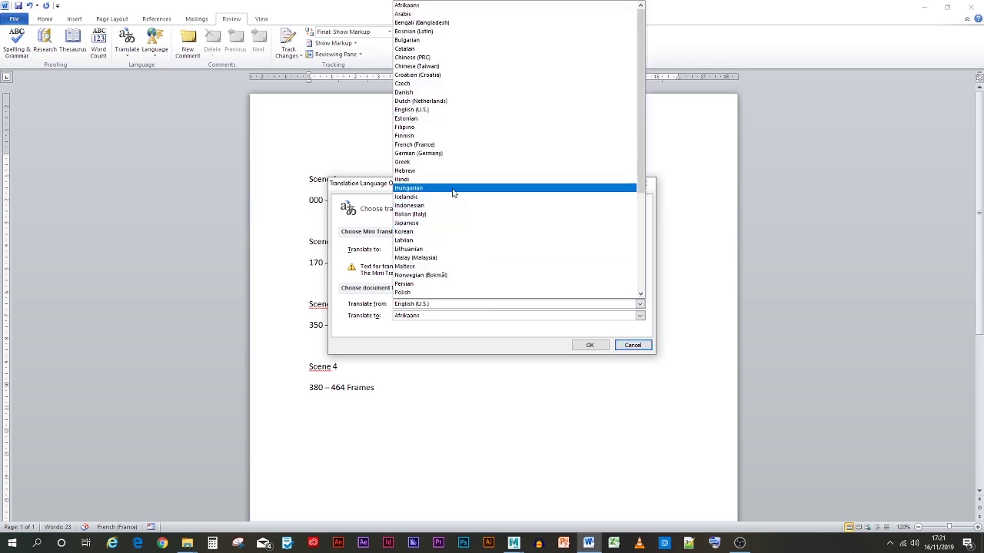
{"action": "left_click", "coordinate": [453, 145]}
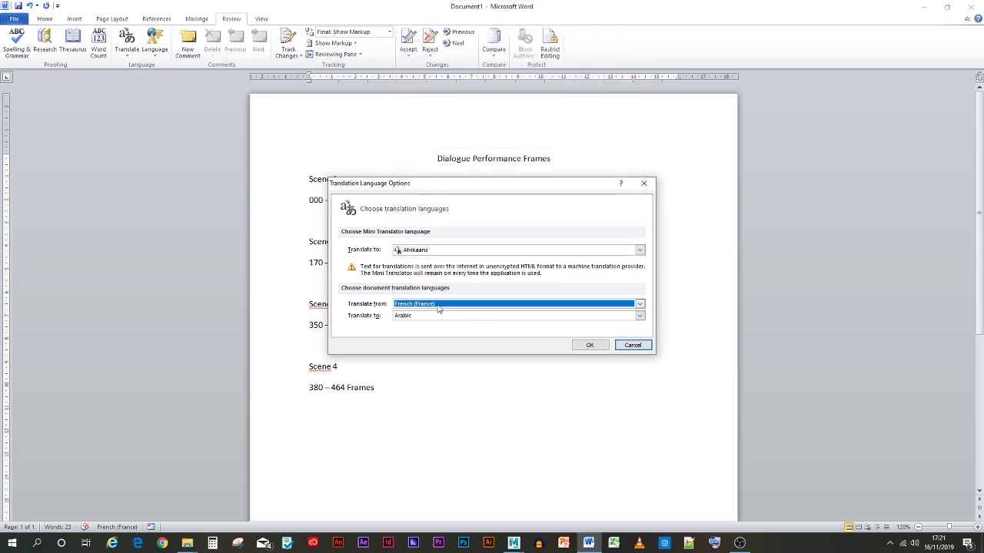
{"action": "left_click", "coordinate": [432, 316]}
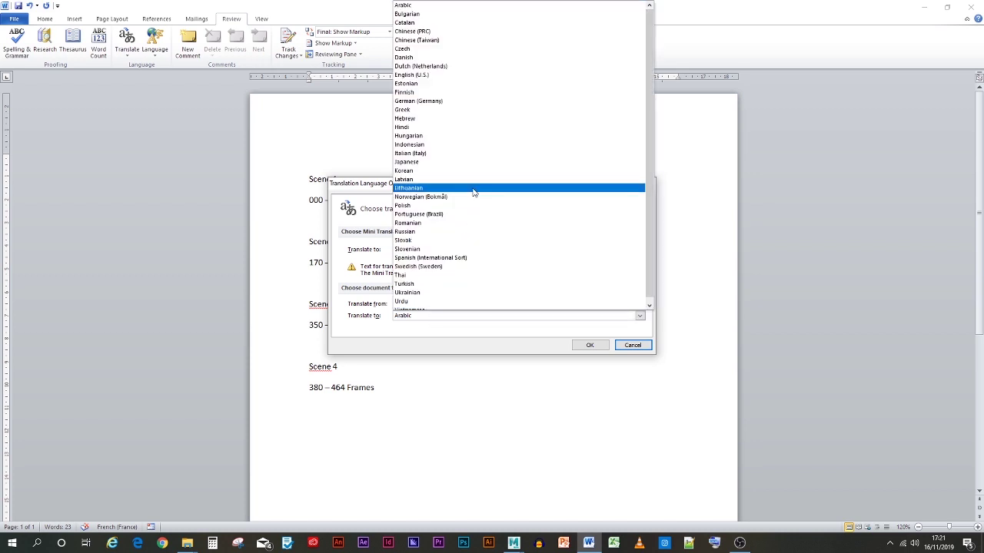
{"action": "scroll", "coordinate": [476, 179], "scroll_direction": "down", "scroll_amount": 1}
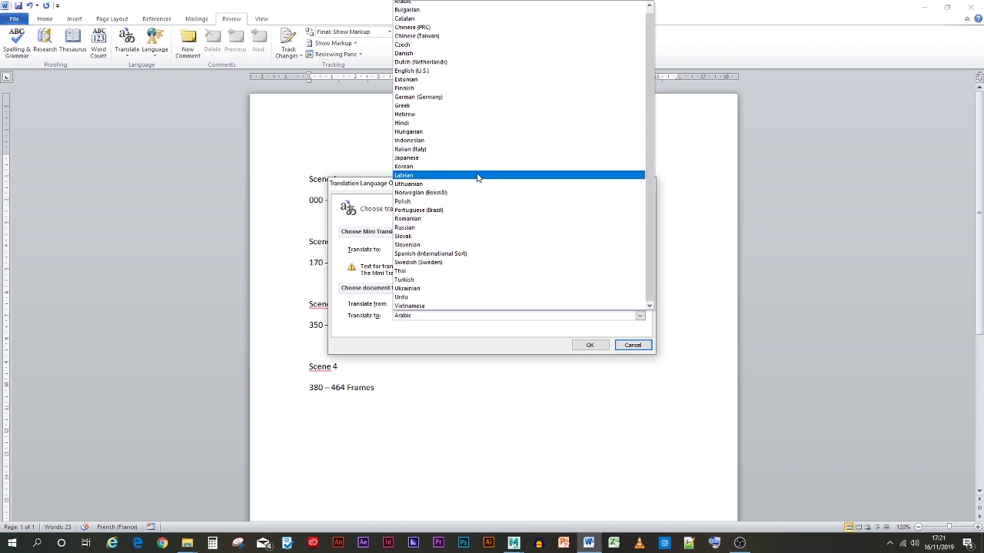
{"action": "scroll", "coordinate": [477, 178], "scroll_direction": "up", "scroll_amount": 1}
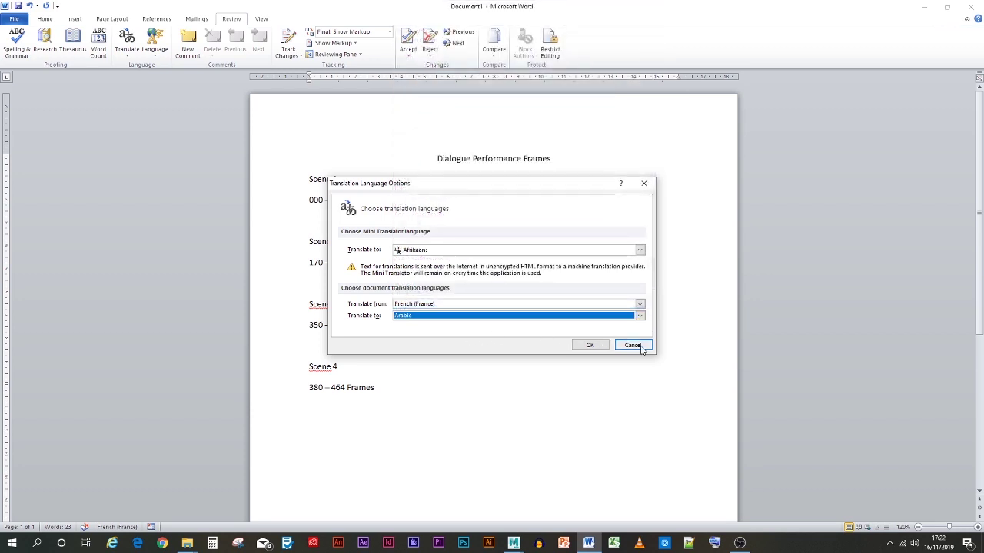
{"action": "left_click", "coordinate": [632, 345]}
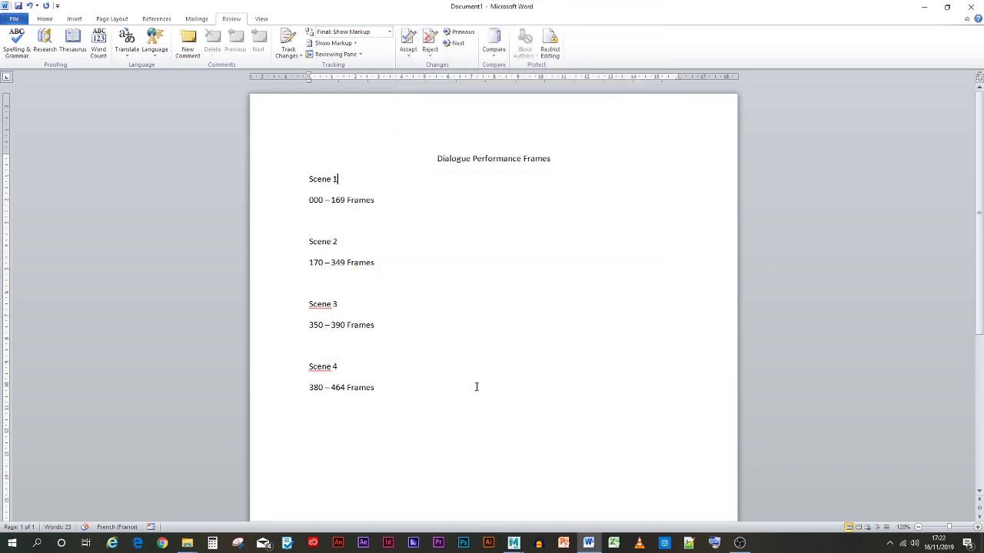
- Set the proofing language to English (U.K.) at the Scene 1 heading
{"action": "left_click", "coordinate": [156, 40]}
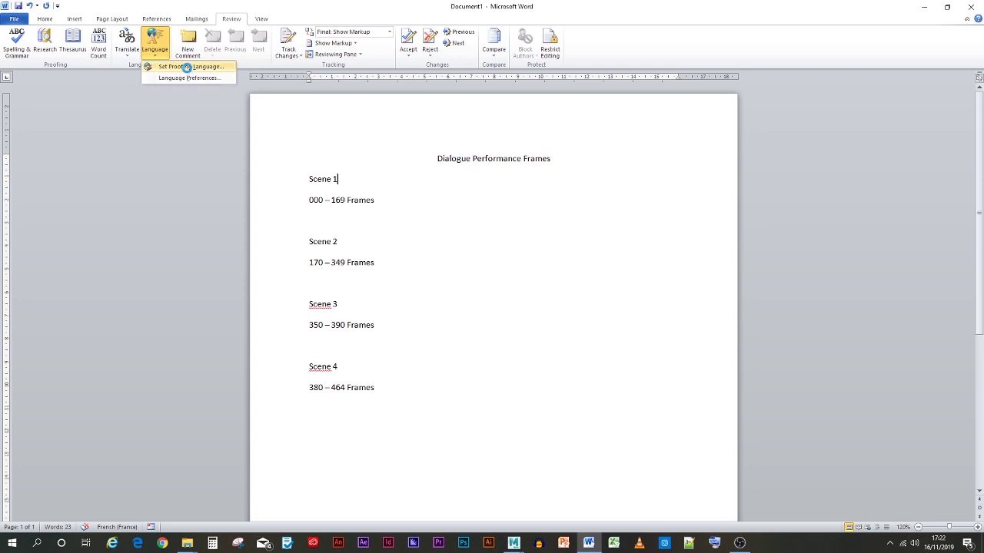
{"action": "left_click", "coordinate": [189, 67]}
{"action": "left_click", "coordinate": [442, 214]}
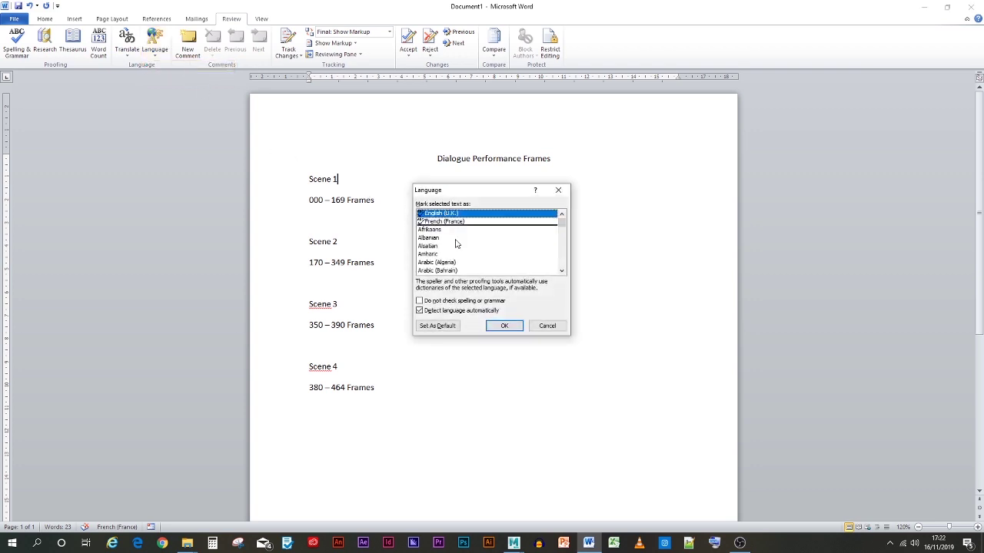
{"action": "left_click", "coordinate": [505, 326]}
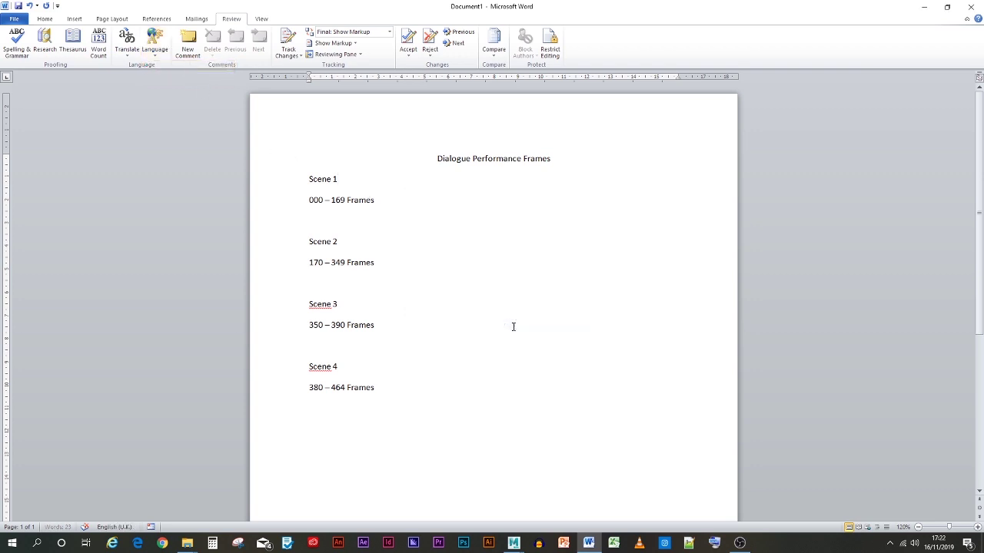
- Set the proofing language of the entire document text to English (U.K.)
{"action": "double_click", "coordinate": [276, 149]}
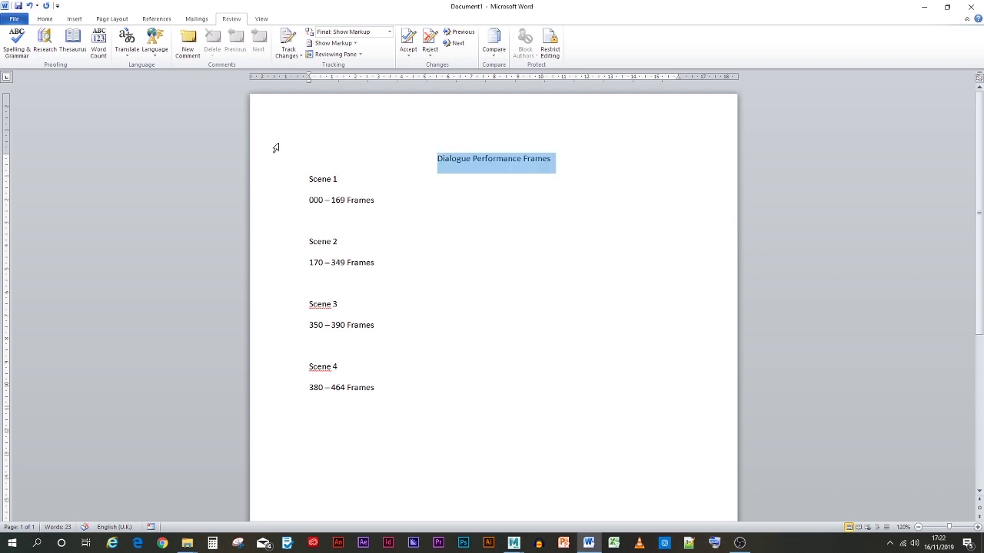
{"action": "double_click", "coordinate": [283, 181]}
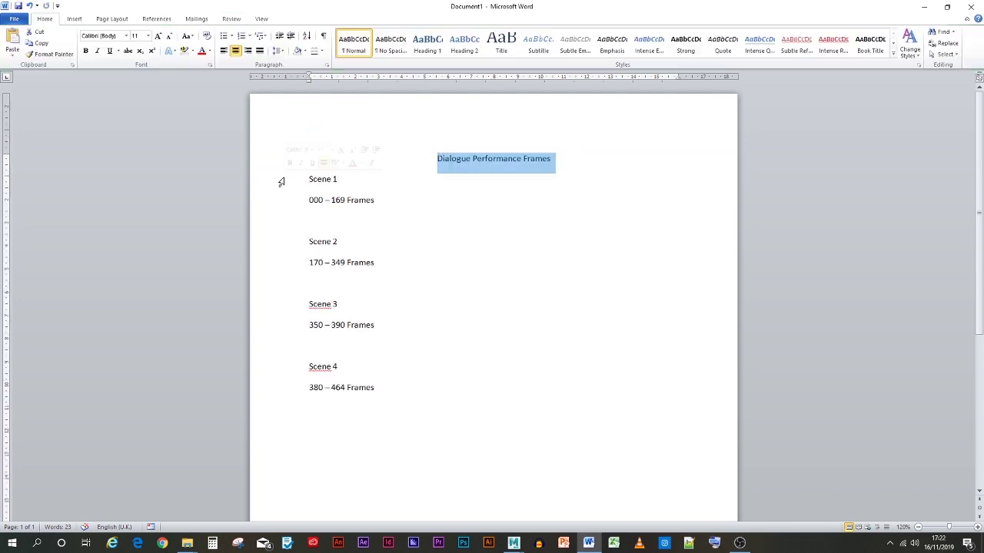
{"action": "key", "text": "ctrl+a"}
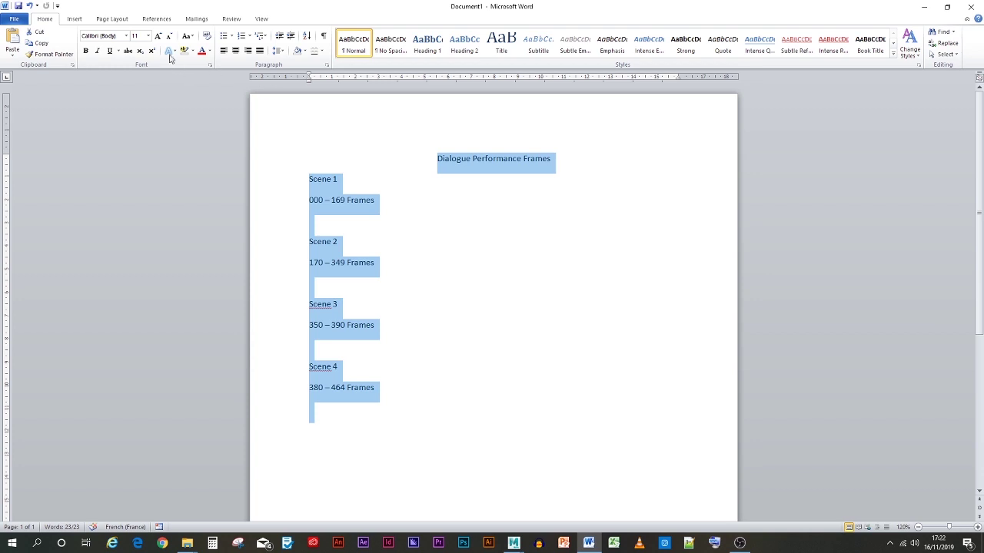
{"action": "left_click", "coordinate": [197, 18]}
{"action": "left_click", "coordinate": [232, 19]}
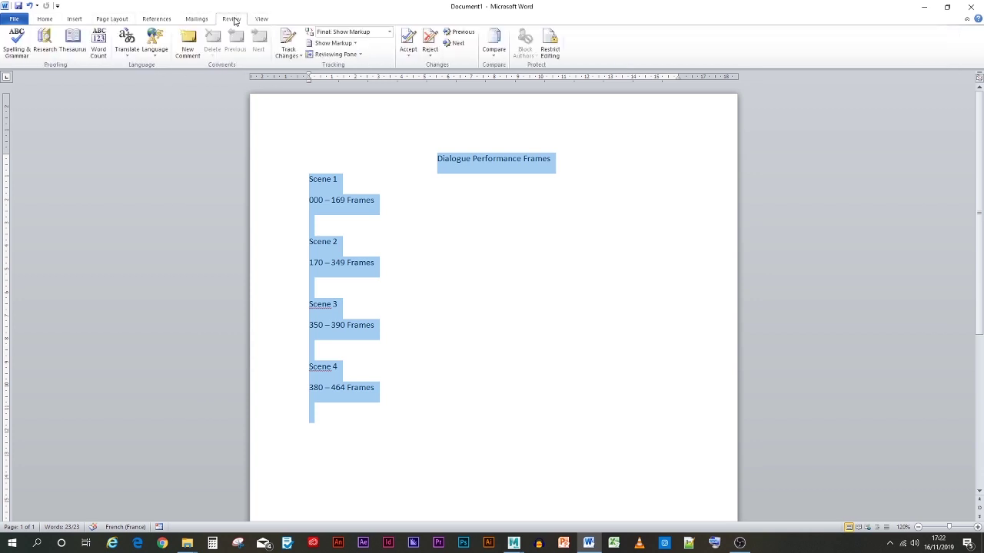
{"action": "left_click", "coordinate": [155, 38]}
{"action": "left_click", "coordinate": [174, 67]}
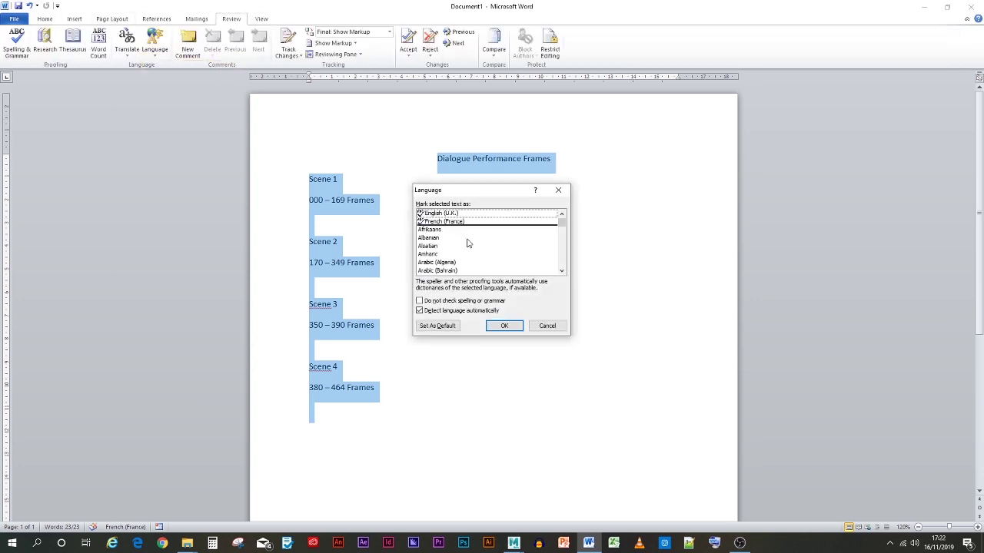
{"action": "left_click", "coordinate": [454, 214]}
{"action": "left_click", "coordinate": [518, 330]}
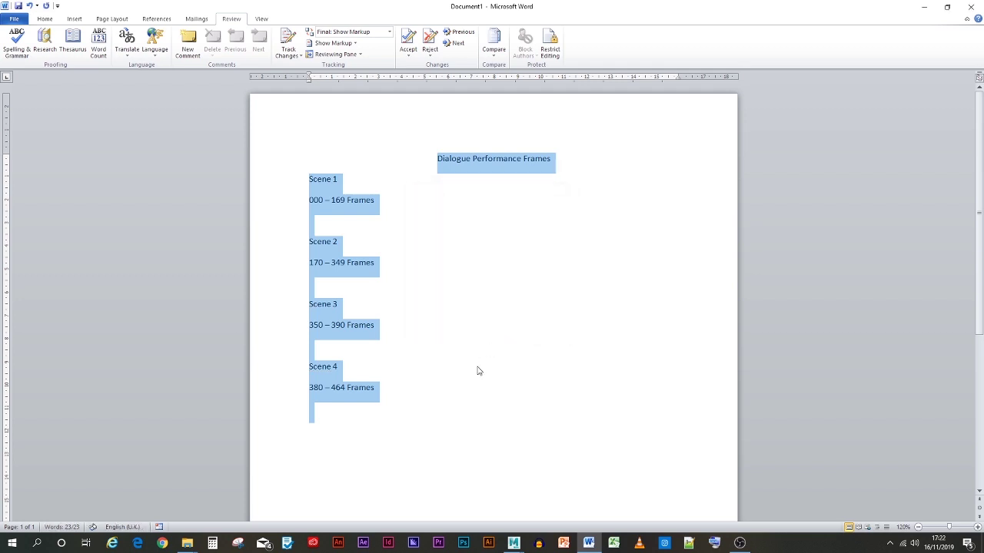
{"action": "left_click", "coordinate": [469, 371]}
- Duplicate the Scene 4 heading and its frame range below the Scene 4 entry, separated by a blank line
{"action": "left_click_drag", "start_coordinate": [364, 387], "coordinate": [305, 366]}
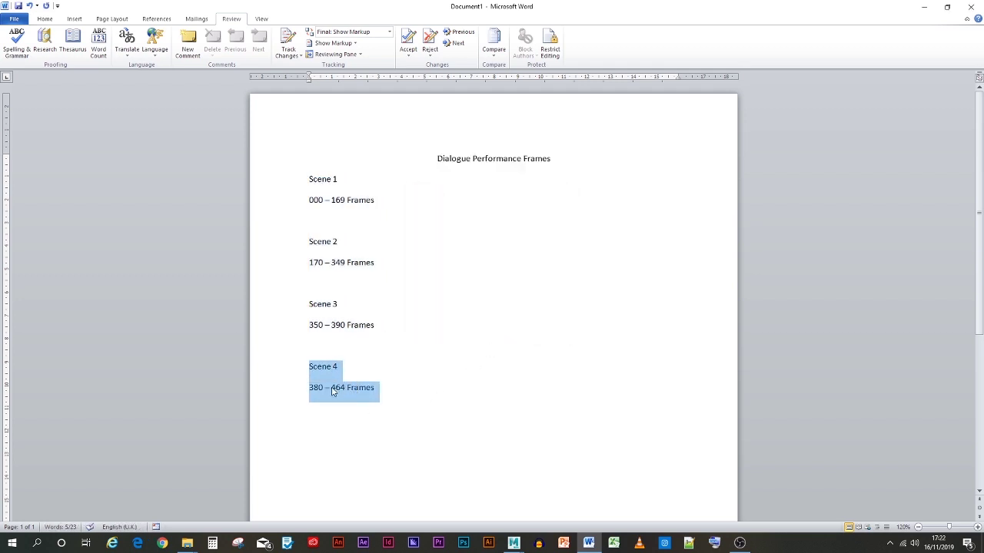
{"action": "left_click_drag", "start_coordinate": [333, 391], "coordinate": [322, 425], "text": "ctrl"}
{"action": "left_click", "coordinate": [311, 410]}
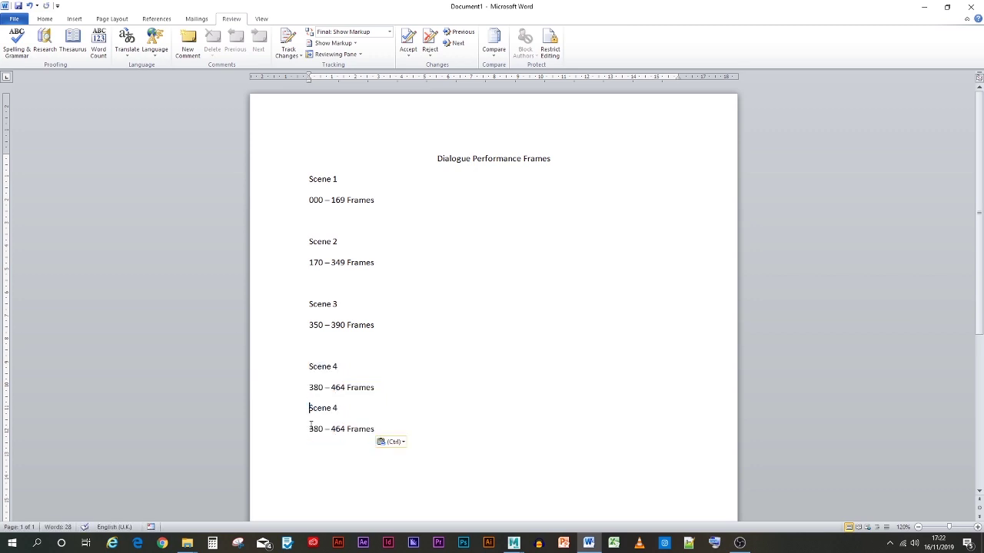
{"action": "key", "text": "Return"}
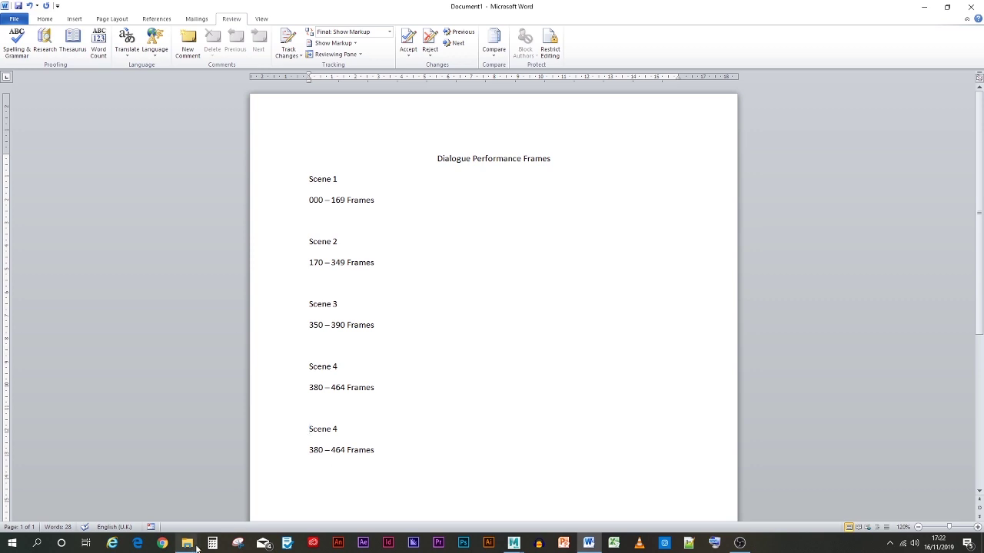
- Renumber the duplicated heading as Scene 5, check the first image in the Scene 5 Test 2 (Playblast) folder and set the range's start frame to 465
{"action": "double_click", "coordinate": [335, 429]}
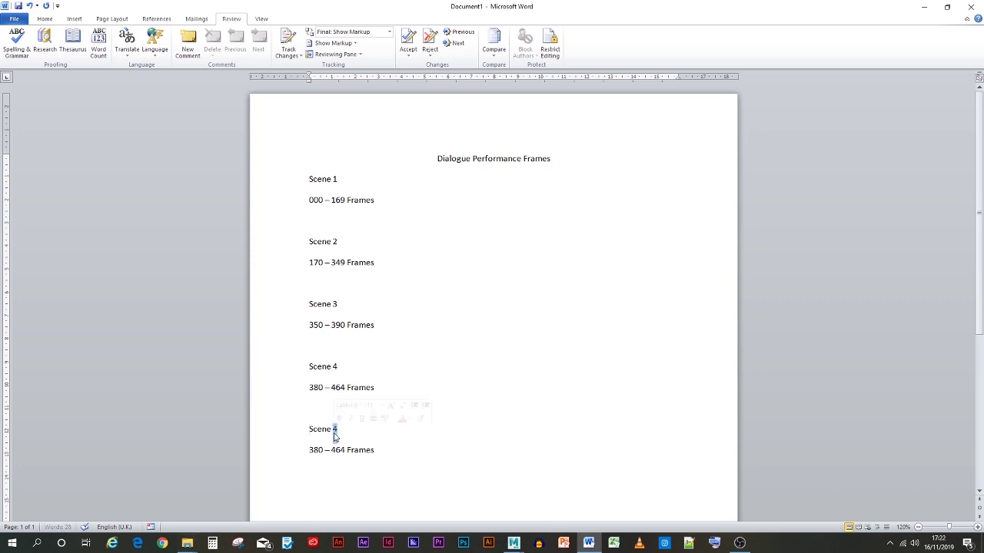
{"action": "type", "text": "5"}
{"action": "mouse_move", "coordinate": [186, 544]}
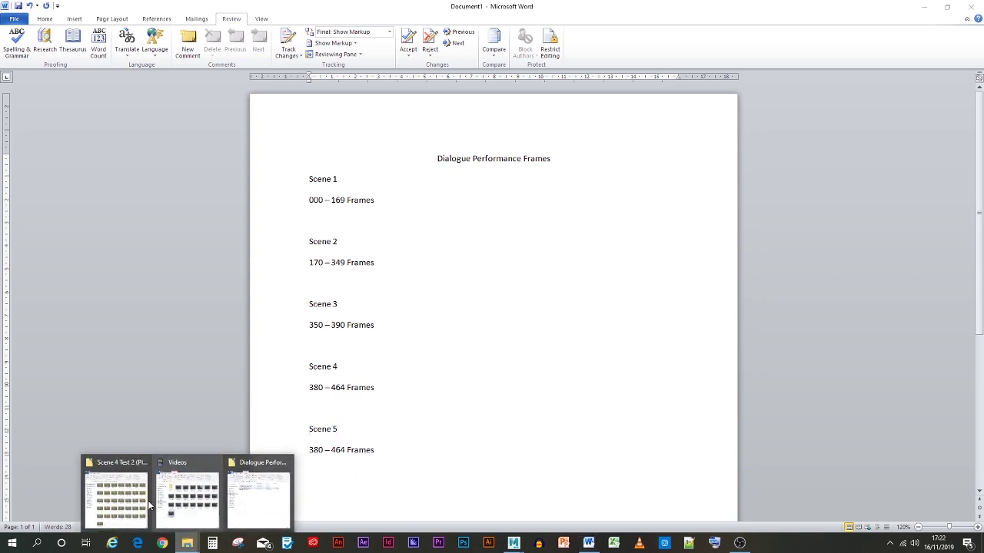
{"action": "left_click", "coordinate": [123, 488]}
{"action": "left_click", "coordinate": [525, 84]}
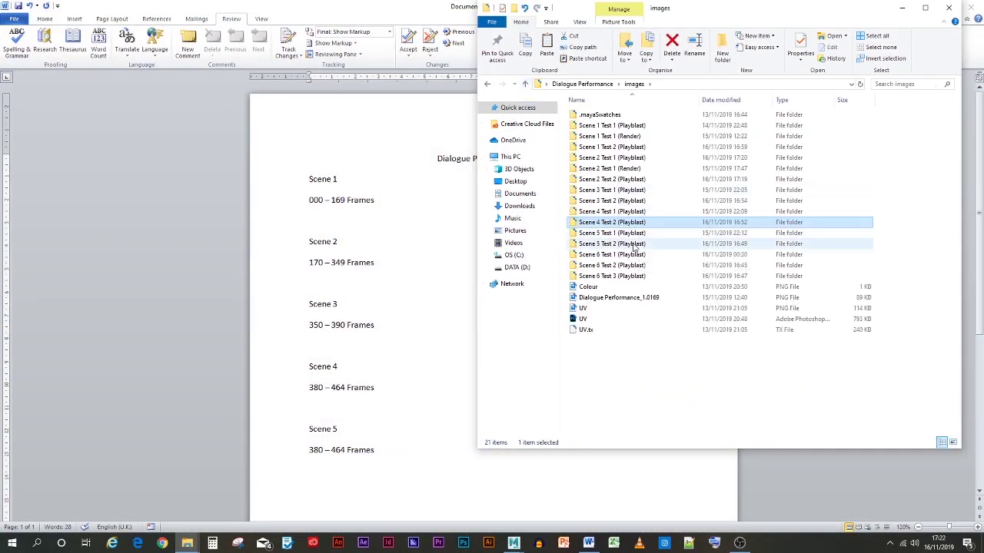
{"action": "double_click", "coordinate": [631, 244]}
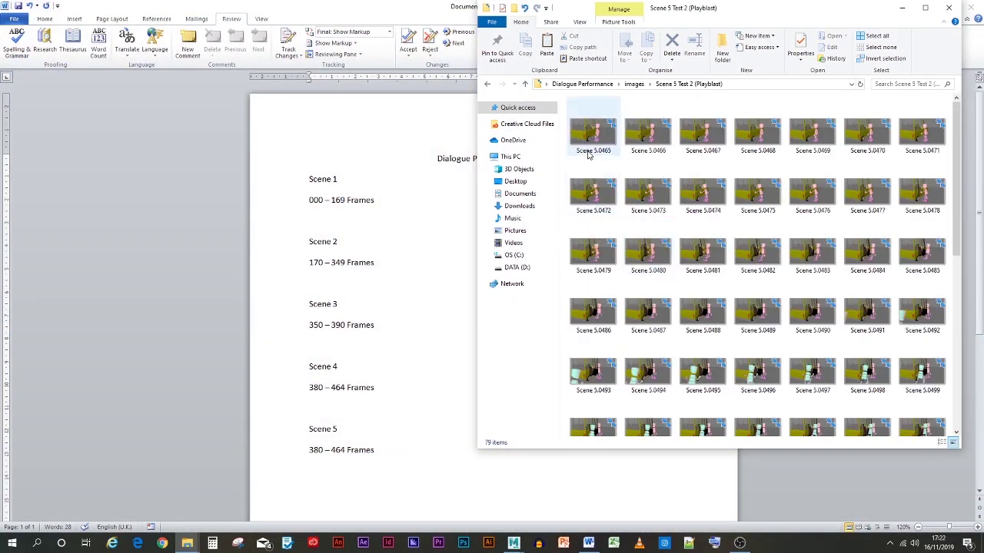
{"action": "left_click", "coordinate": [335, 450]}
{"action": "double_click", "coordinate": [316, 450]}
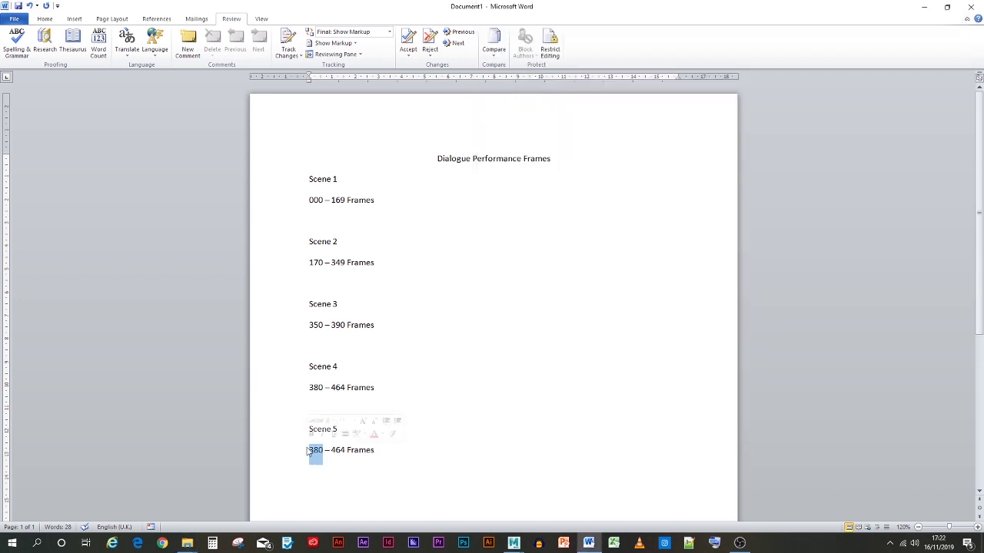
{"action": "type", "text": "465"}
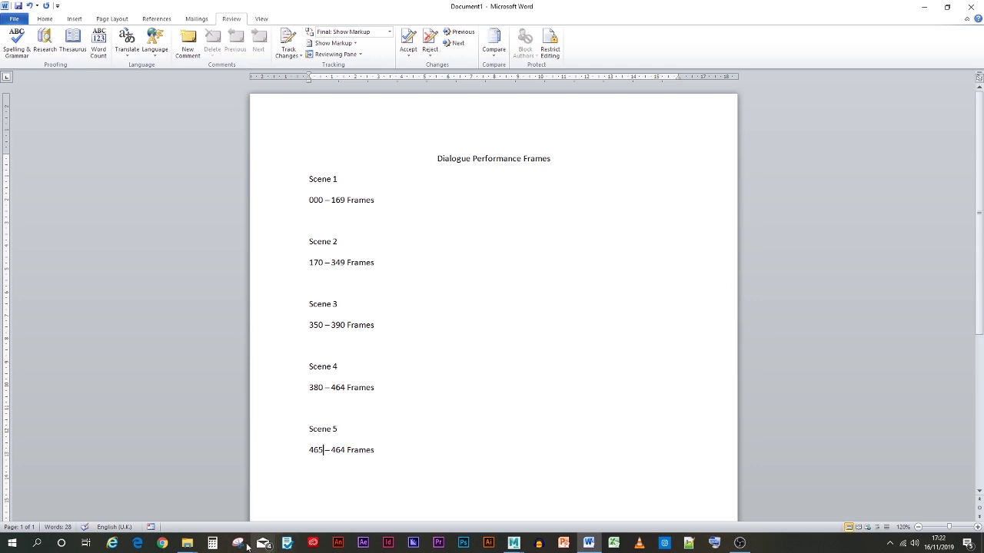
- Check the last image in the Scene 5 Test 2 (Playblast) folder and set the end frame of the Scene 5 range to 543
{"action": "mouse_move", "coordinate": [183, 527]}
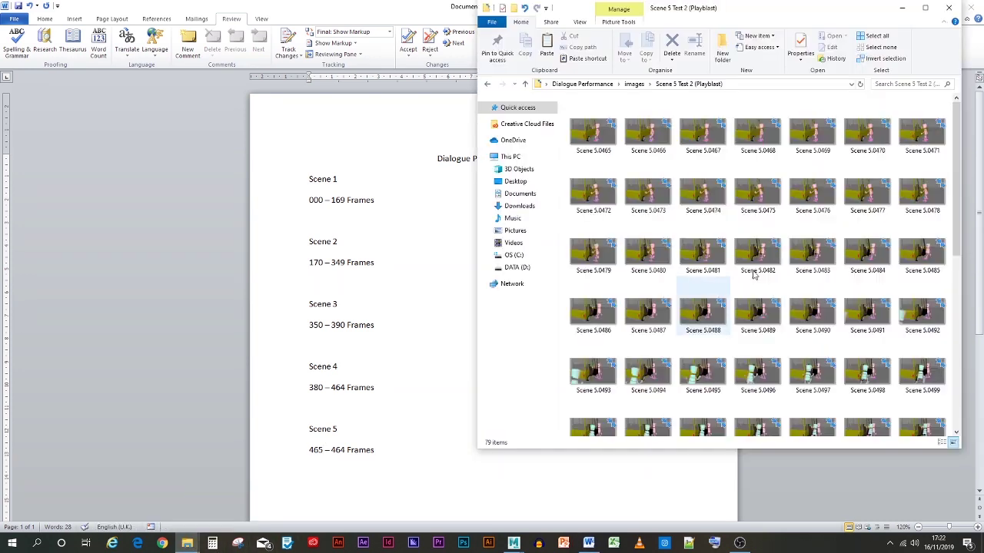
{"action": "left_click", "coordinate": [125, 498]}
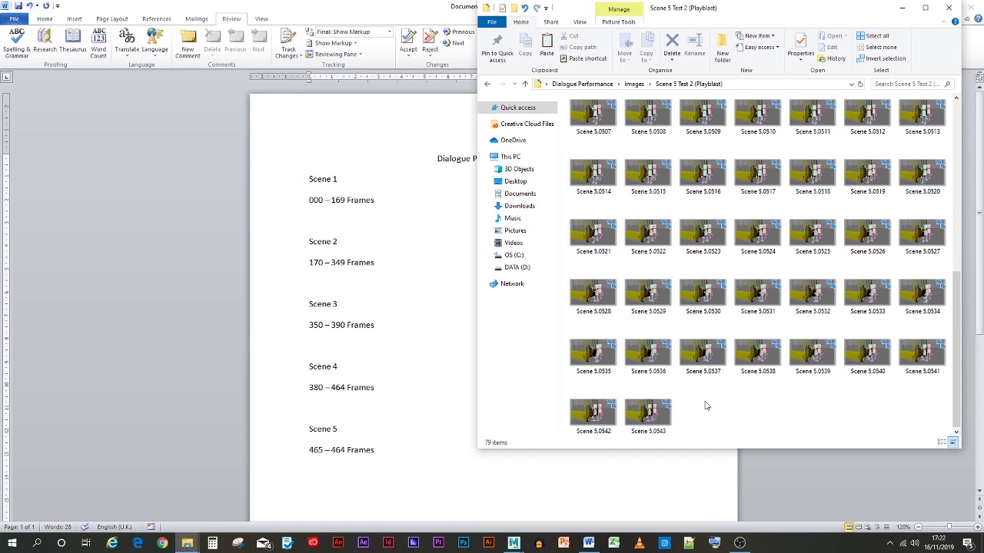
{"action": "left_click", "coordinate": [336, 459]}
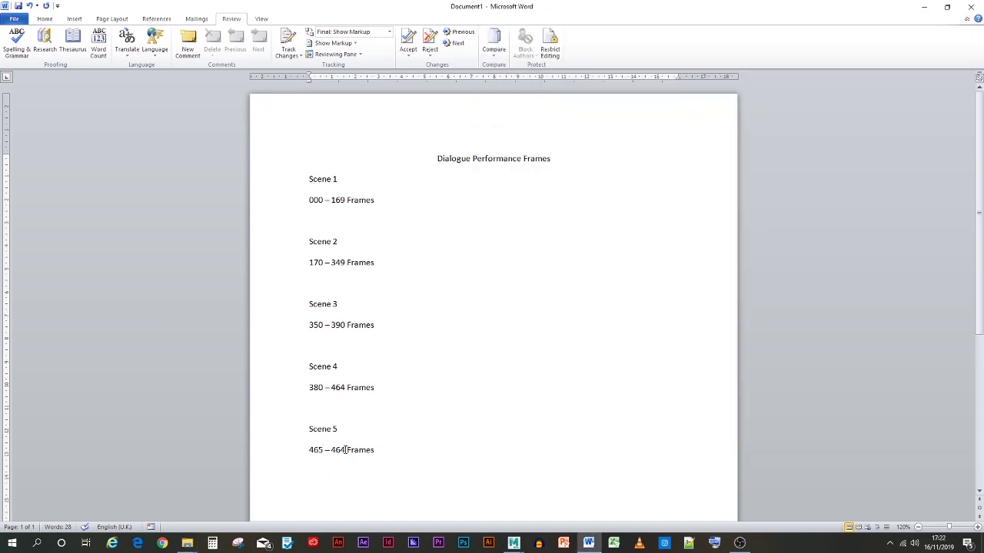
{"action": "double_click", "coordinate": [344, 449]}
{"action": "type", "text": "543"}
- Return to the image folder window and open the Scene 6 Test 3 (Playblast) folder inside the images folder
{"action": "mouse_move", "coordinate": [187, 543]}
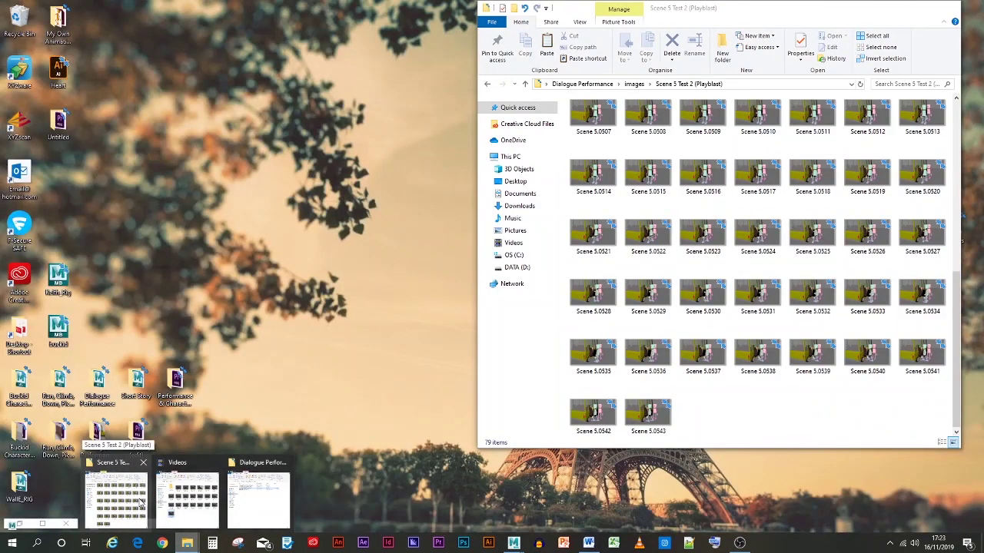
{"action": "left_click", "coordinate": [141, 504]}
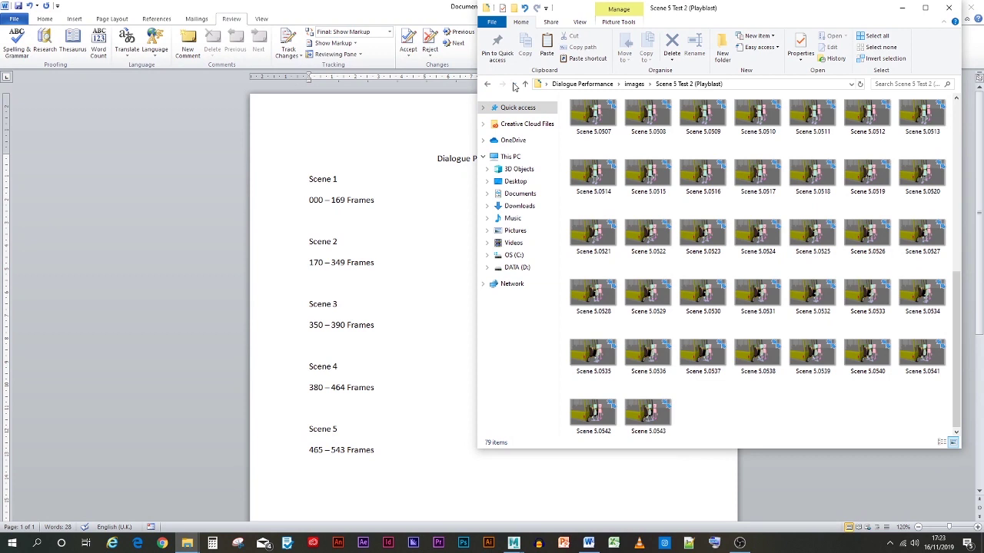
{"action": "left_click", "coordinate": [525, 84]}
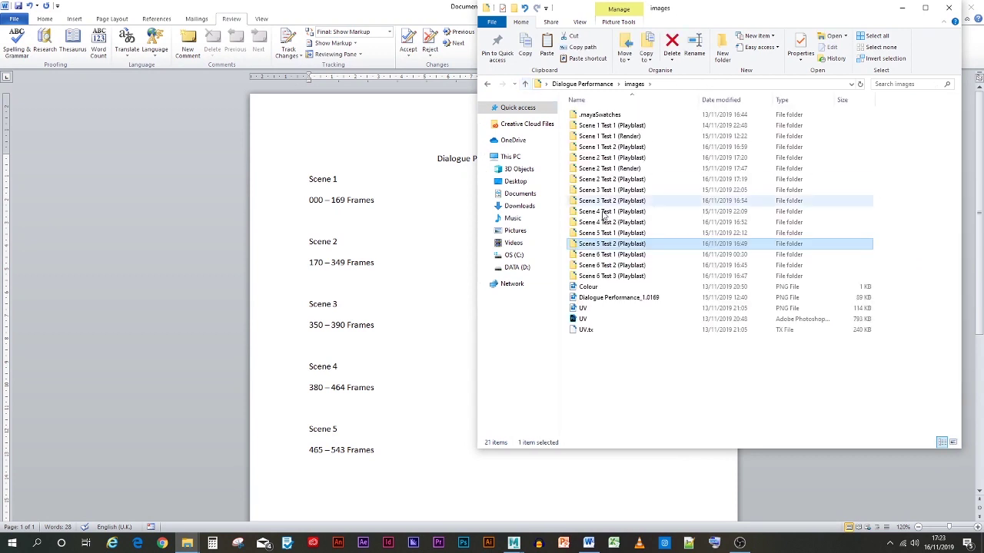
{"action": "double_click", "coordinate": [607, 276]}
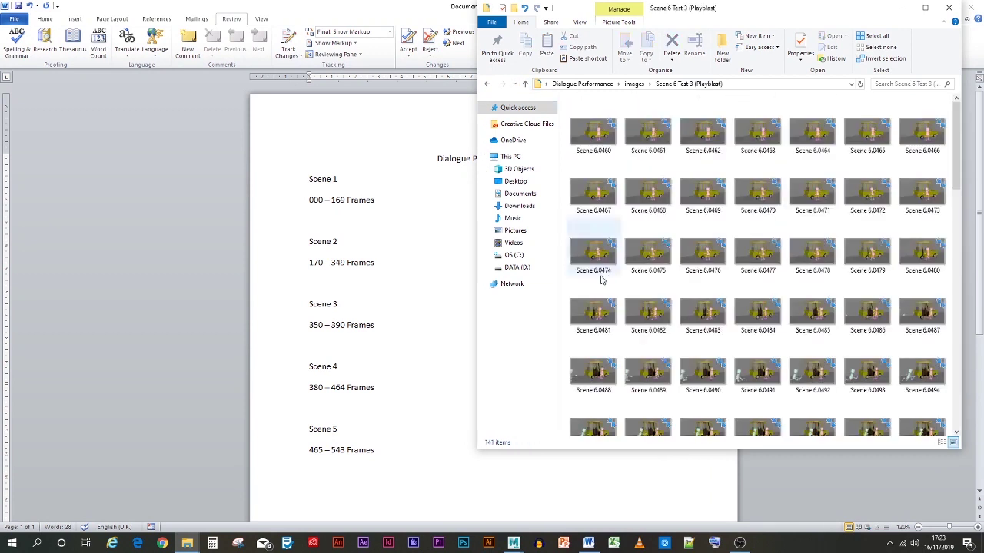
- Duplicate the Scene 5 heading and its frame range below the Scene 5 entry, separated by a blank line
{"action": "left_click", "coordinate": [383, 453]}
{"action": "left_click_drag", "start_coordinate": [377, 452], "coordinate": [324, 491]}
{"action": "left_click", "coordinate": [309, 471]}
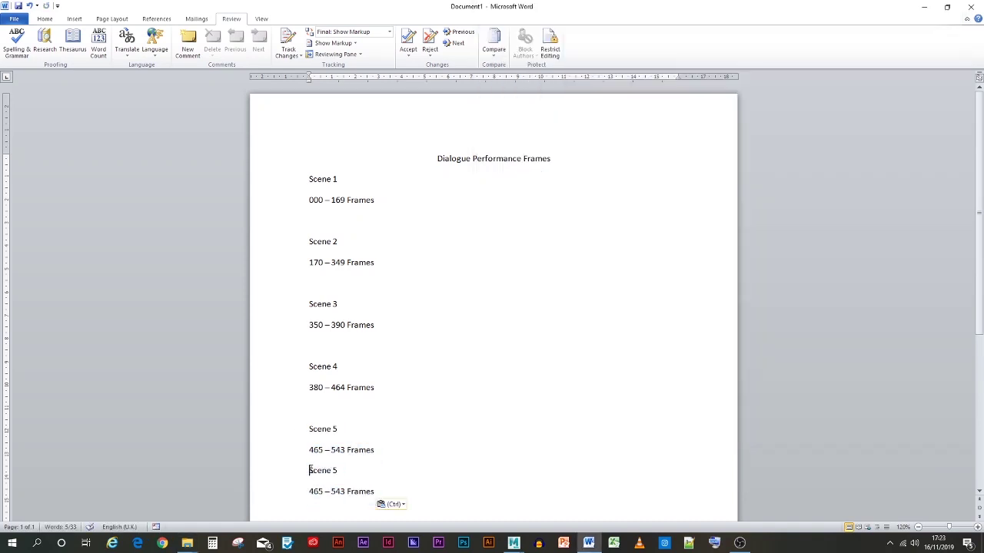
{"action": "key", "text": "Return"}
- Renumber the duplicated heading as Scene 6 and set its start frame to 460, matching the first image in the Scene 6 Test 3 (Playblast) folder
{"action": "scroll", "coordinate": [359, 444], "scroll_direction": "down", "scroll_amount": 2}
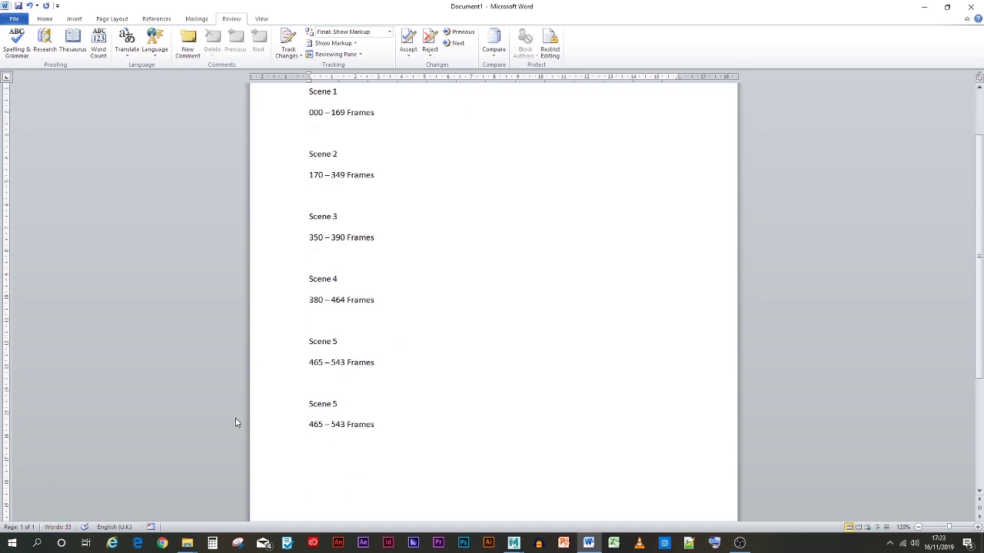
{"action": "double_click", "coordinate": [335, 405]}
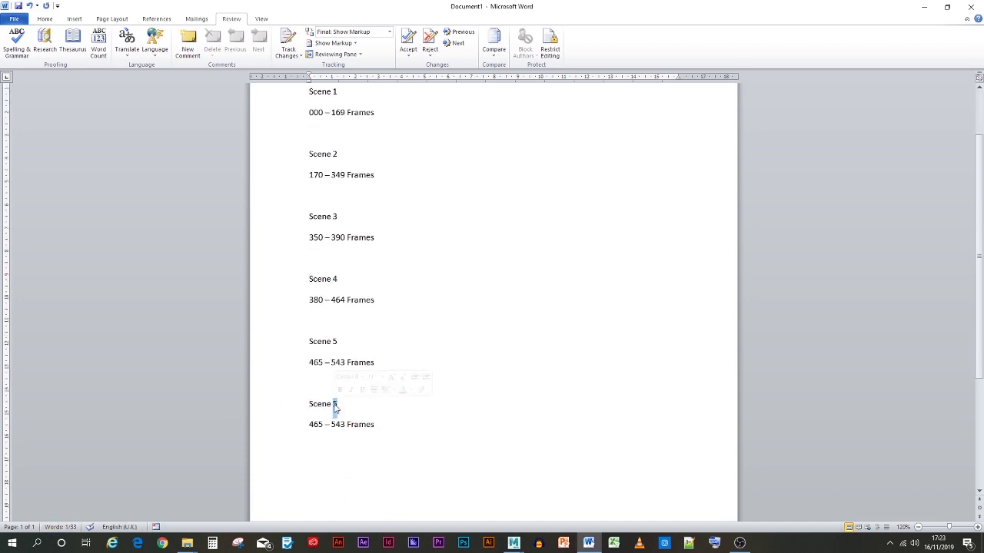
{"action": "type", "text": "6"}
{"action": "mouse_move", "coordinate": [187, 543]}
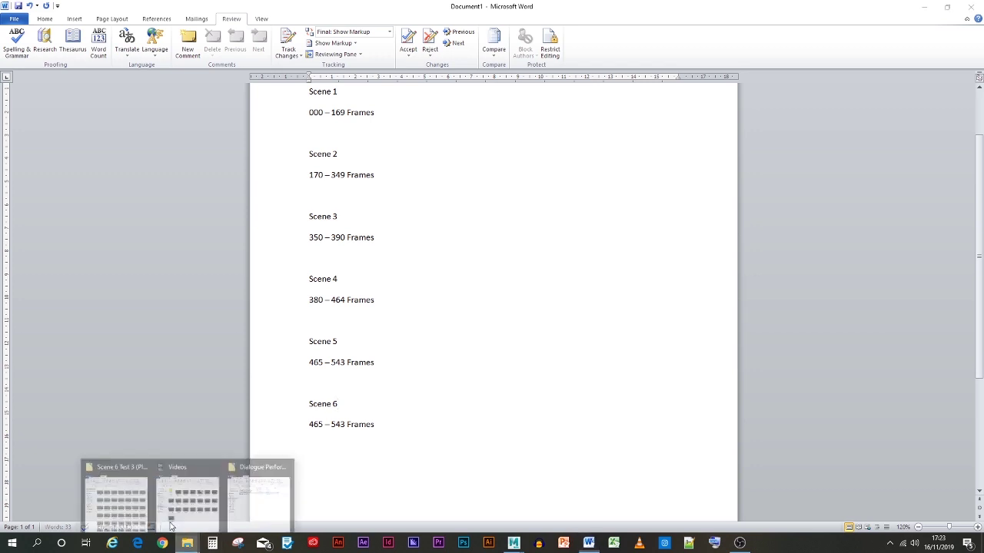
{"action": "left_click", "coordinate": [136, 507]}
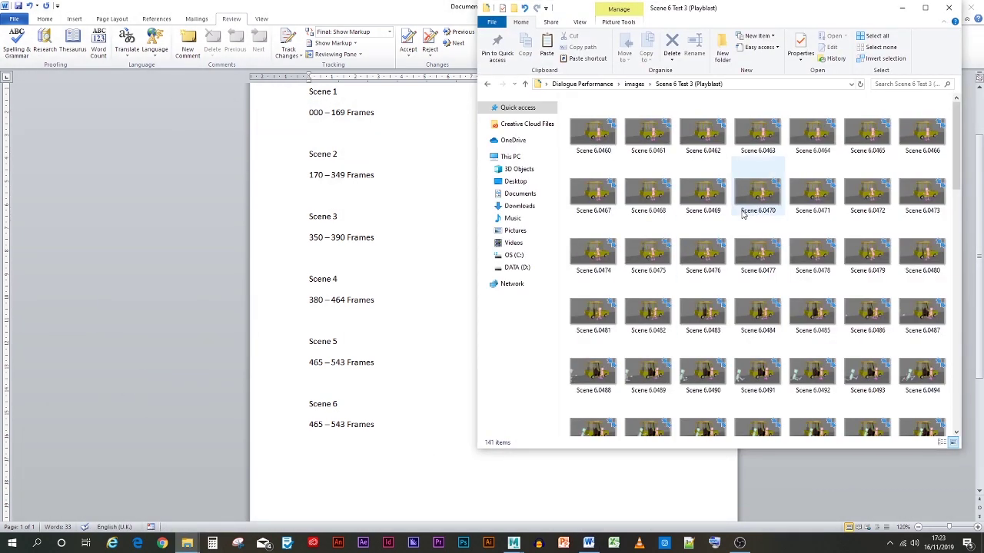
{"action": "left_click", "coordinate": [325, 426]}
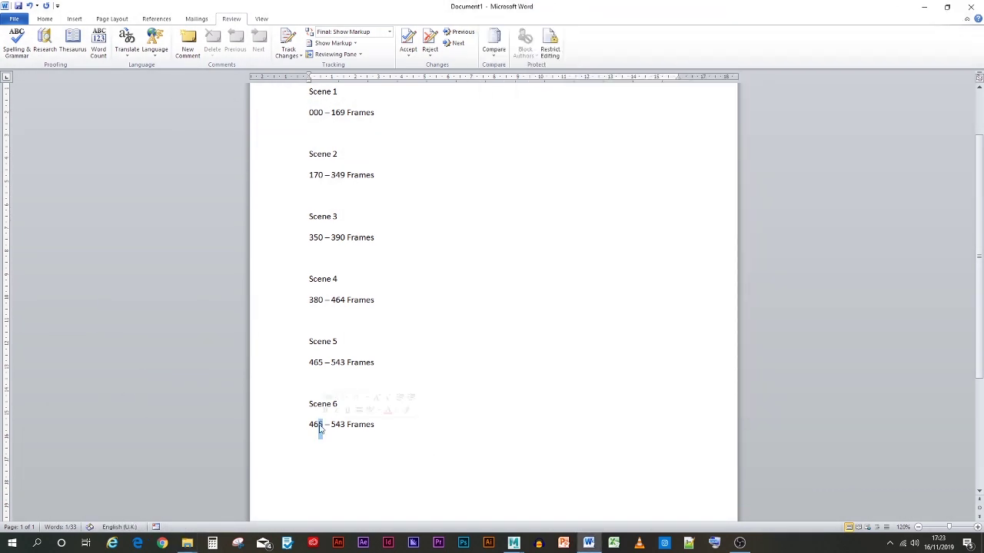
- Check the last image in the Scene 6 Test 3 (Playblast) folder and set the end frame of the Scene 6 range to 600
{"action": "mouse_move", "coordinate": [187, 543]}
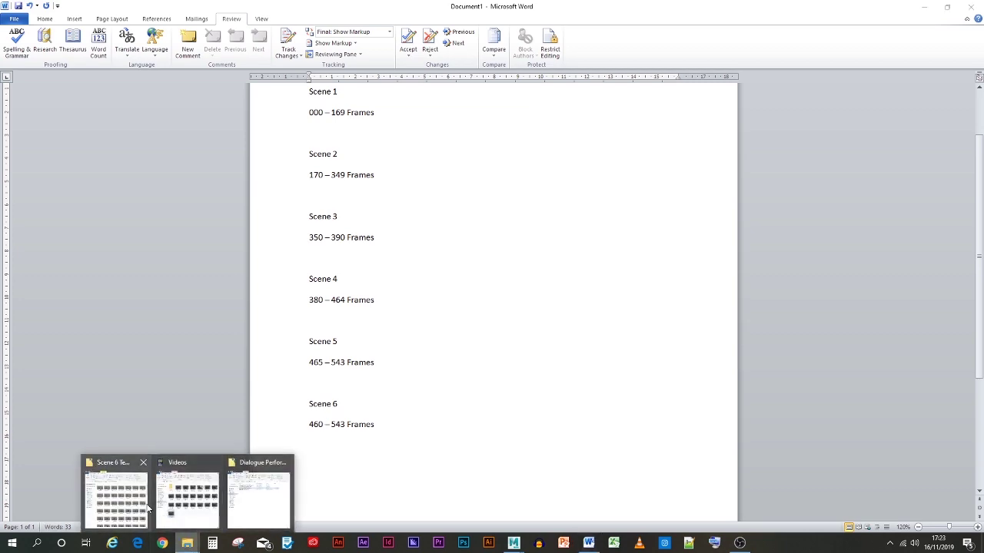
{"action": "left_click", "coordinate": [147, 507]}
{"action": "scroll", "coordinate": [763, 259], "scroll_direction": "down", "scroll_amount": 10}
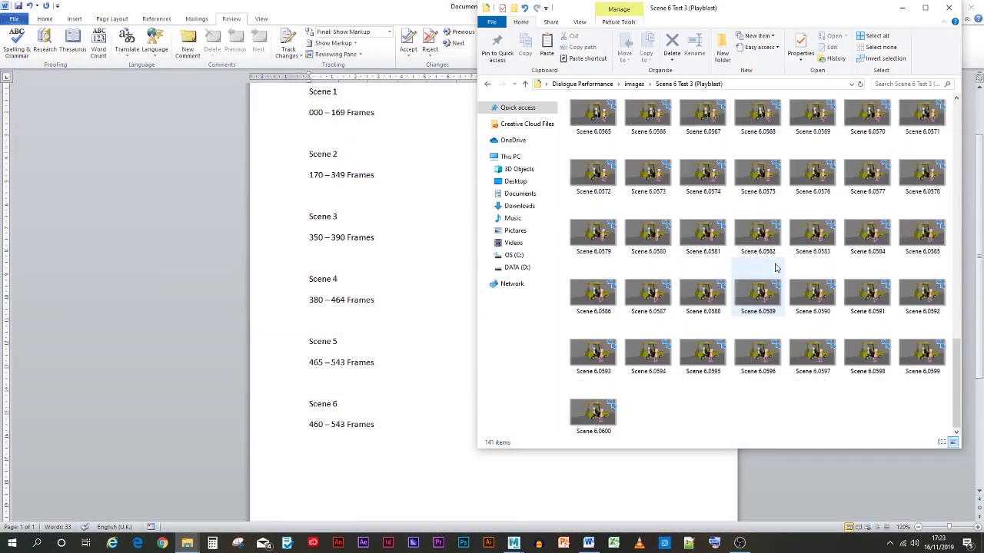
{"action": "left_click", "coordinate": [369, 452]}
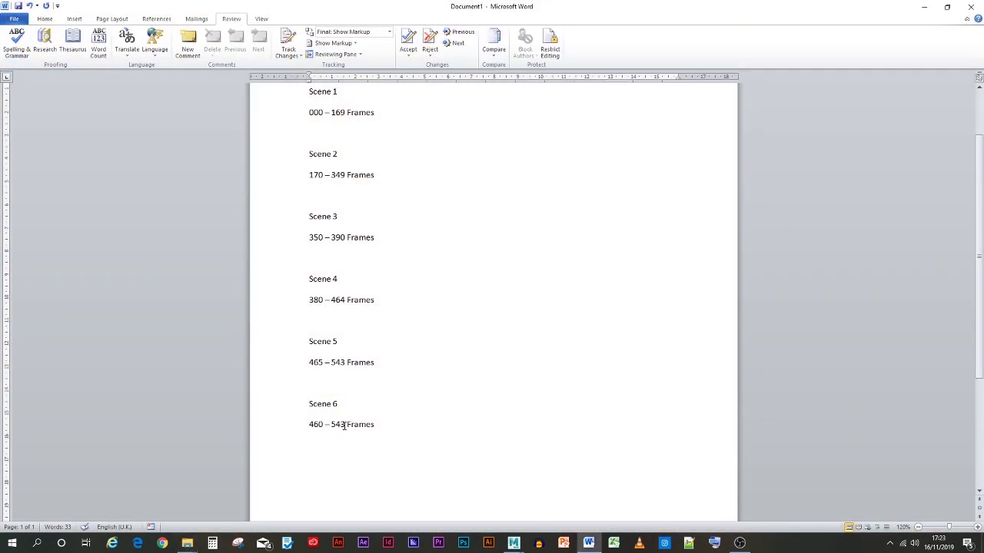
{"action": "type", "text": "600"}
- Save the document as Dialogue Performance Frames in the Dialogue Performance (edit) folder on the Desktop
{"action": "key", "text": "ctrl+s"}
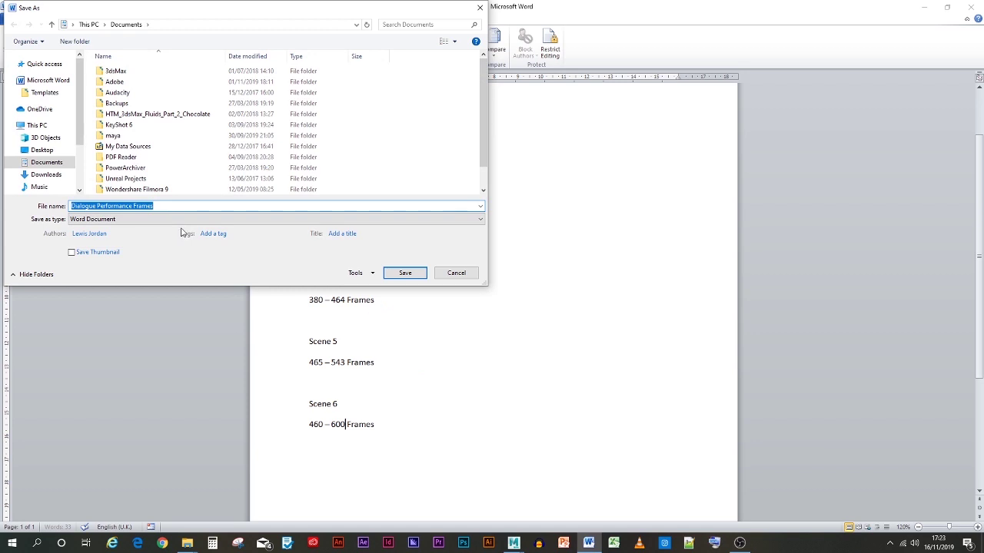
{"action": "left_click", "coordinate": [43, 151]}
{"action": "double_click", "coordinate": [131, 92]}
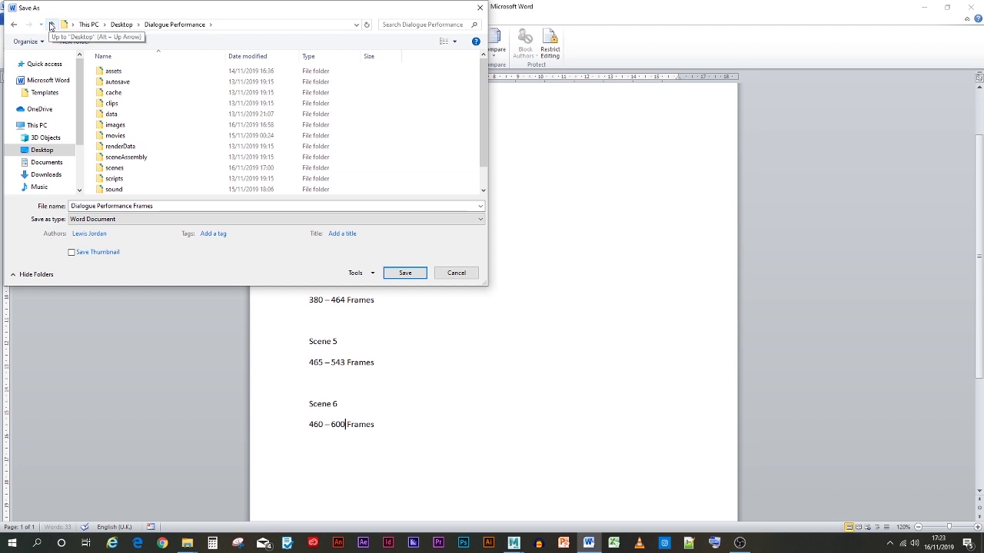
{"action": "scroll", "coordinate": [191, 134], "scroll_direction": "down", "scroll_amount": 1}
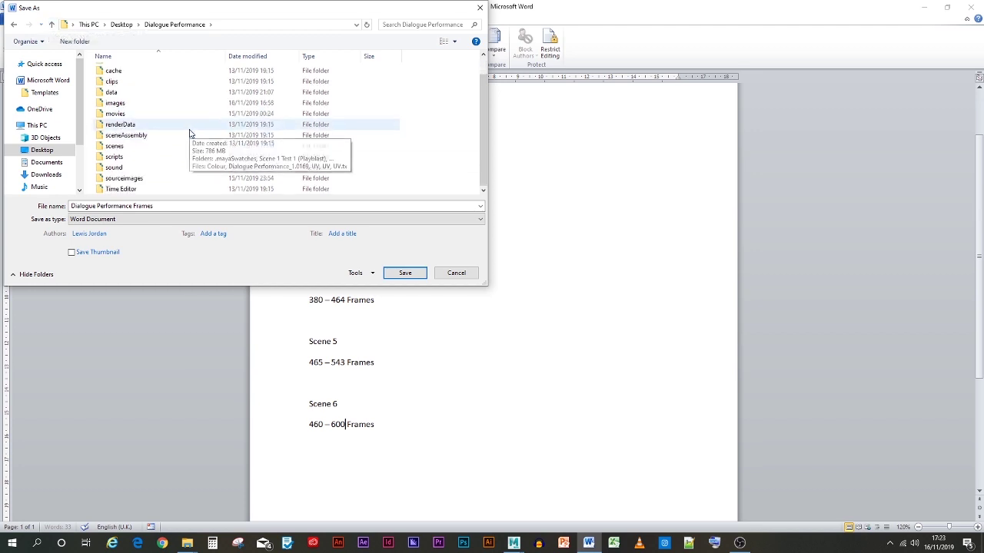
{"action": "left_click", "coordinate": [52, 24]}
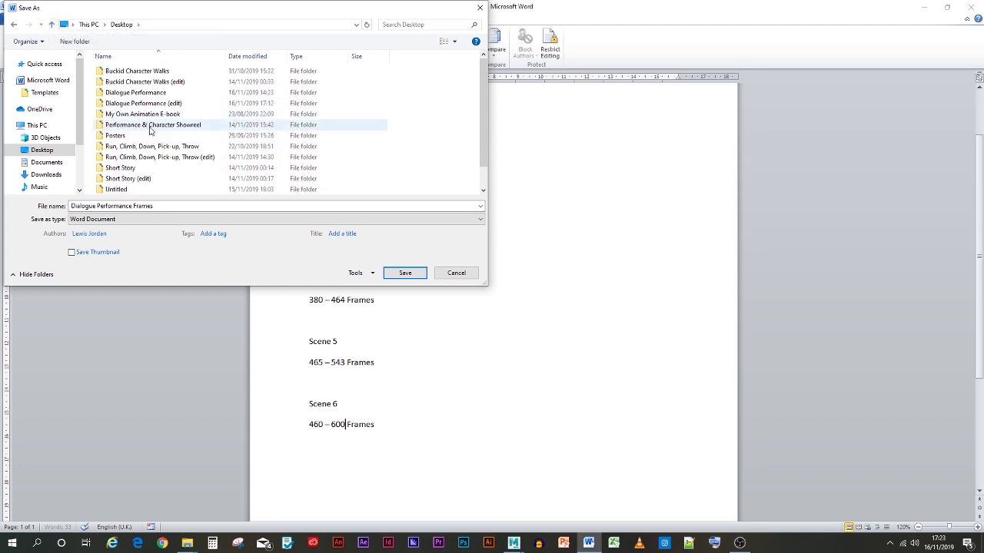
{"action": "double_click", "coordinate": [146, 103]}
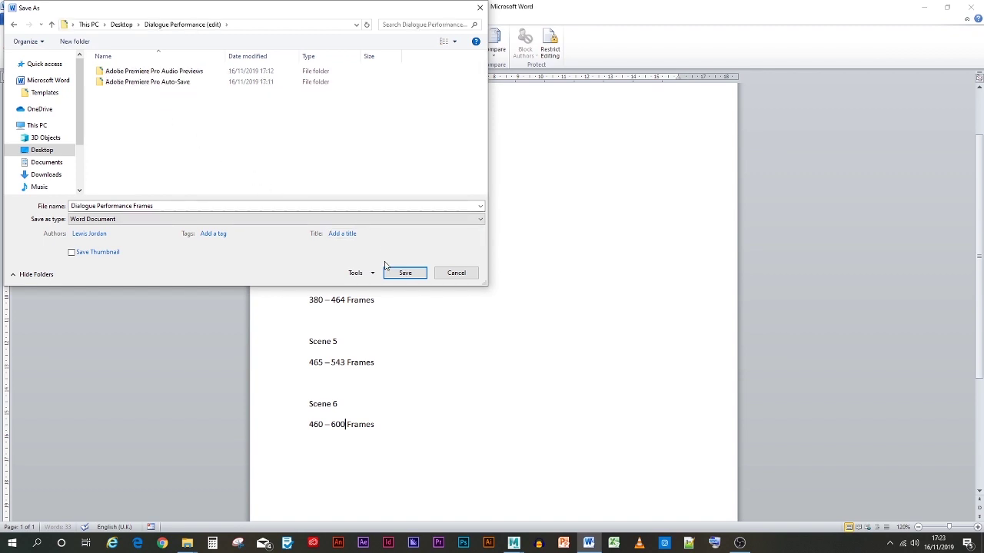
{"action": "left_click", "coordinate": [405, 273]}
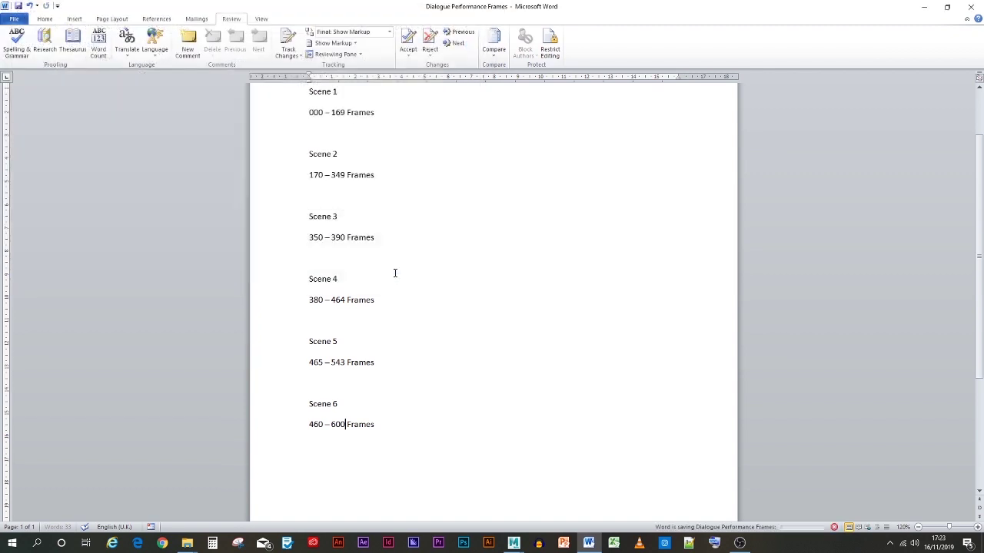
- Minimise the document and the image folder to switch to Maya, consulting the document once more for the Scene 6 frame range
{"action": "left_click", "coordinate": [922, 6]}
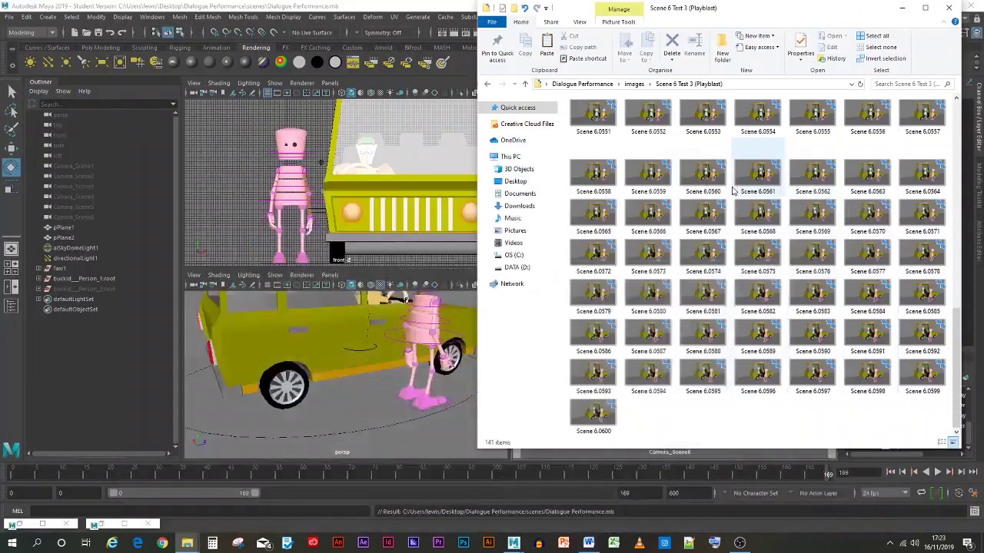
{"action": "left_click", "coordinate": [902, 9]}
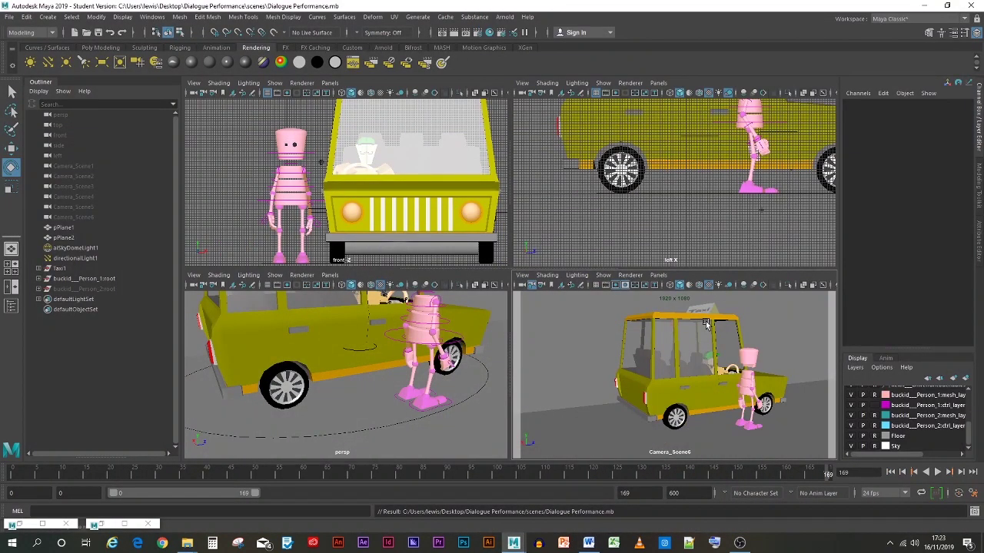
{"action": "left_click", "coordinate": [588, 544]}
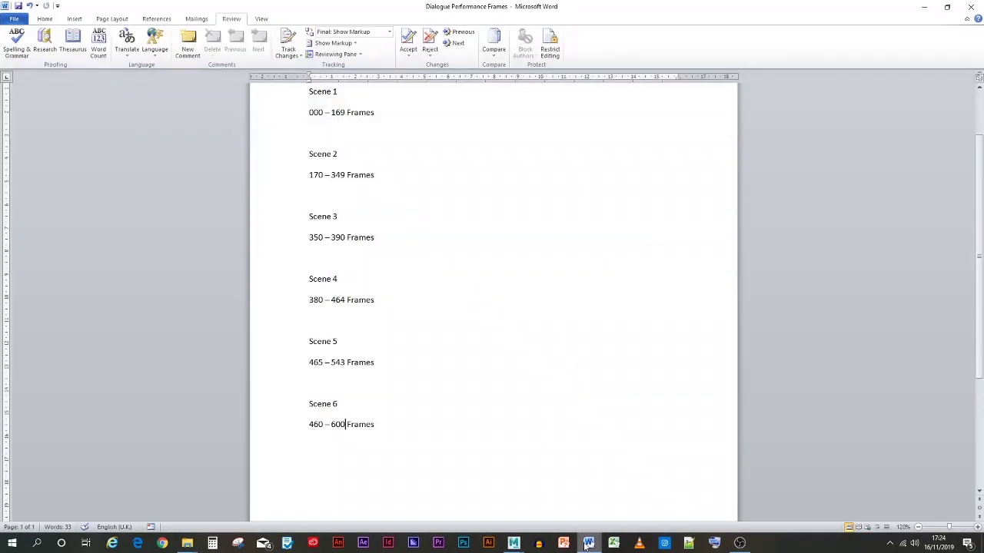
{"action": "left_click", "coordinate": [588, 543]}
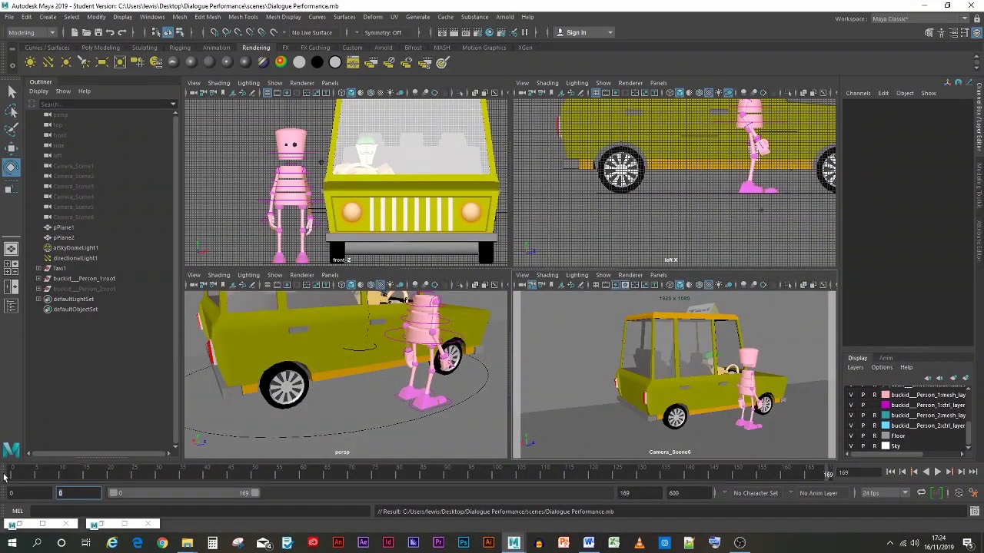
- Set the playback range to frames 460 to 600 and move the current time to frame 460
{"action": "type", "text": "460"}
{"action": "left_click", "coordinate": [677, 493]}
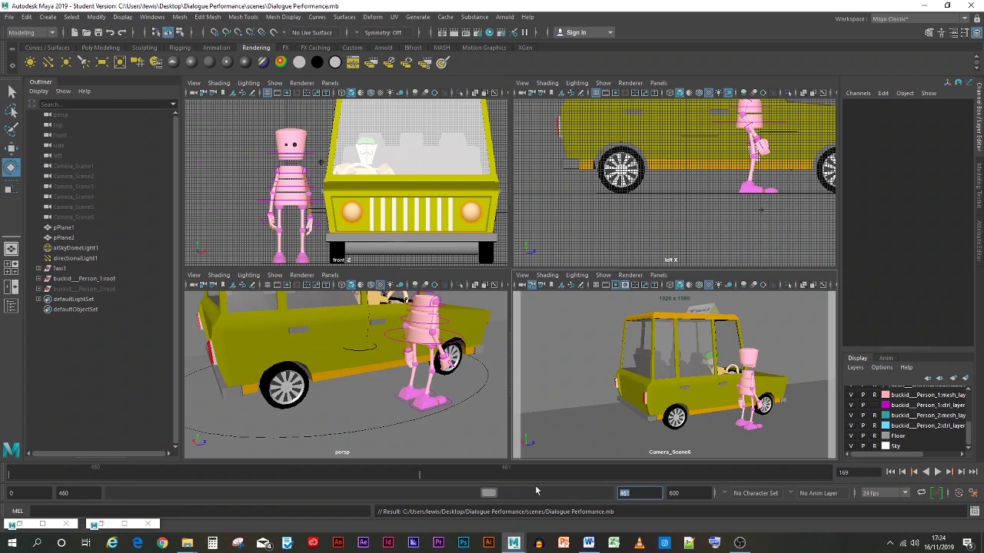
{"action": "type", "text": "600"}
{"action": "key", "text": "Return"}
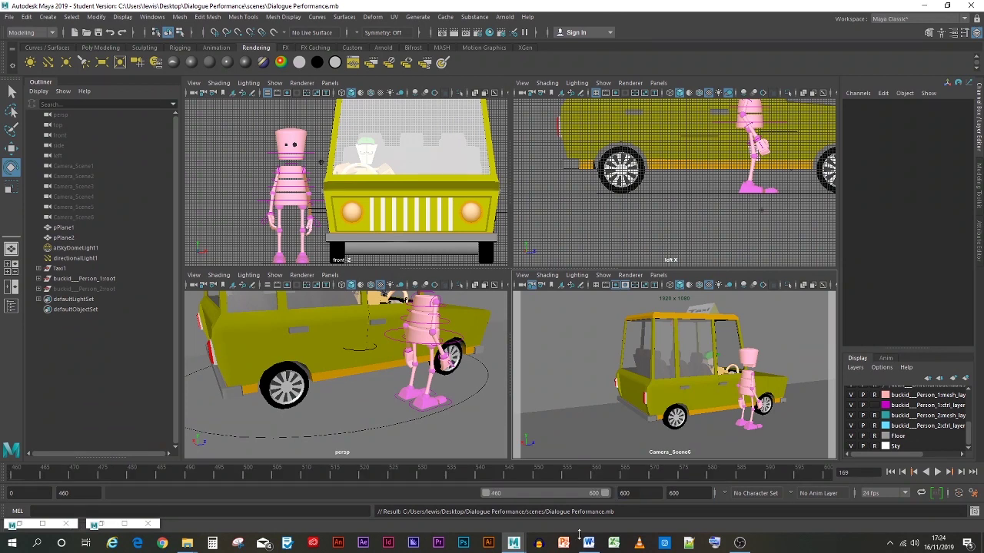
{"action": "left_click", "coordinate": [9, 476]}
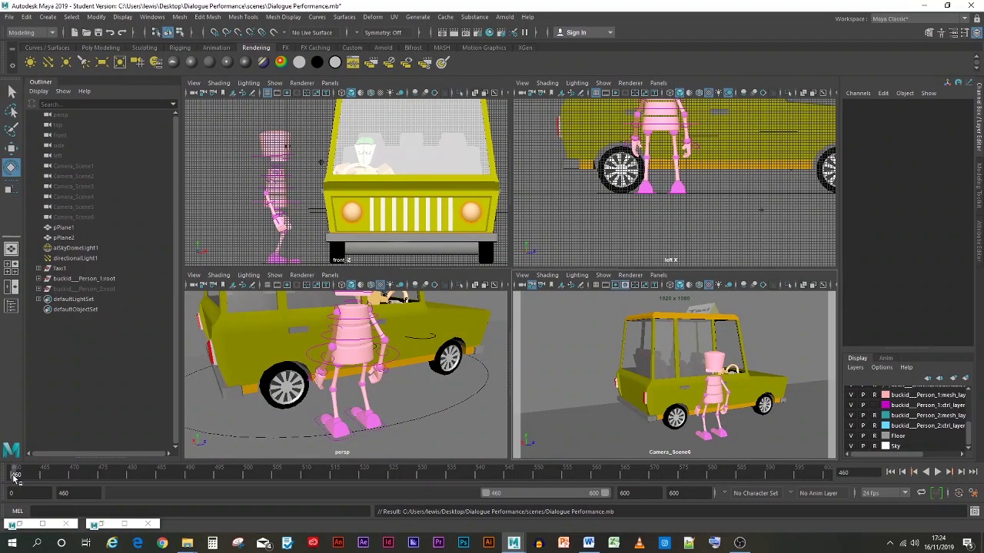
- Turn on the visibility of the buckid___Person_2 root
{"action": "mouse_move", "coordinate": [16, 477]}
{"action": "left_mouse_down"}
{"action": "mouse_move", "coordinate": [714, 475]}
{"action": "mouse_move", "coordinate": [836, 501]}
{"action": "mouse_move", "coordinate": [46, 496]}
{"action": "left_mouse_up"}
{"action": "left_click", "coordinate": [73, 289]}
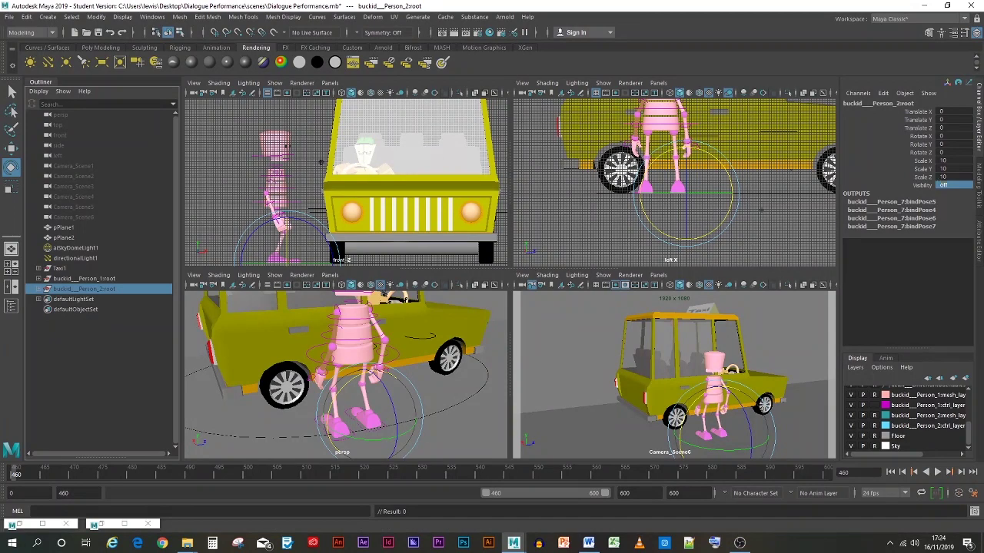
{"action": "type", "text": "1"}
{"action": "key", "text": "Return"}
- Play and scrub the Scene 6 animation to examine how both characters move beside the taxi
{"action": "key", "text": "alt+v"}
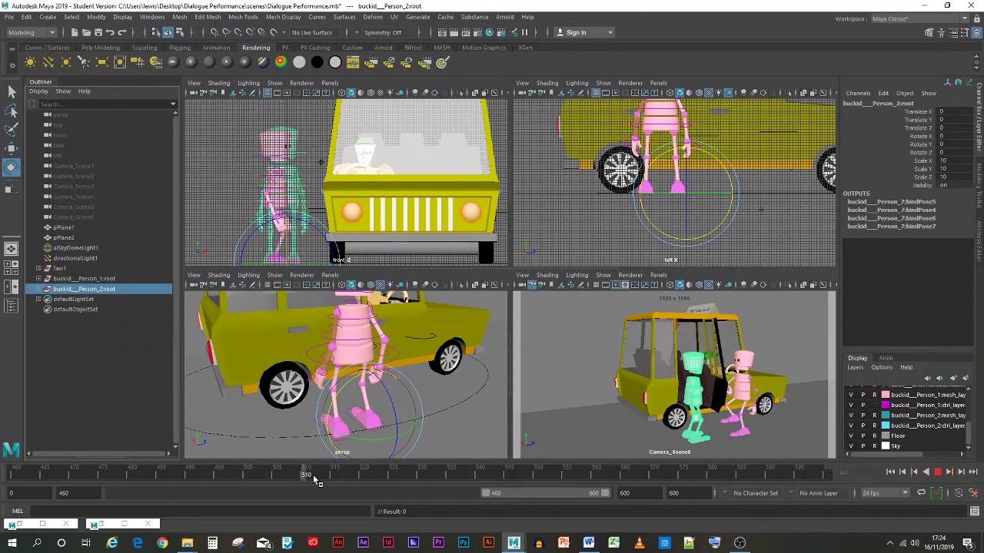
{"action": "left_click", "coordinate": [393, 474]}
{"action": "left_click", "coordinate": [553, 391]}
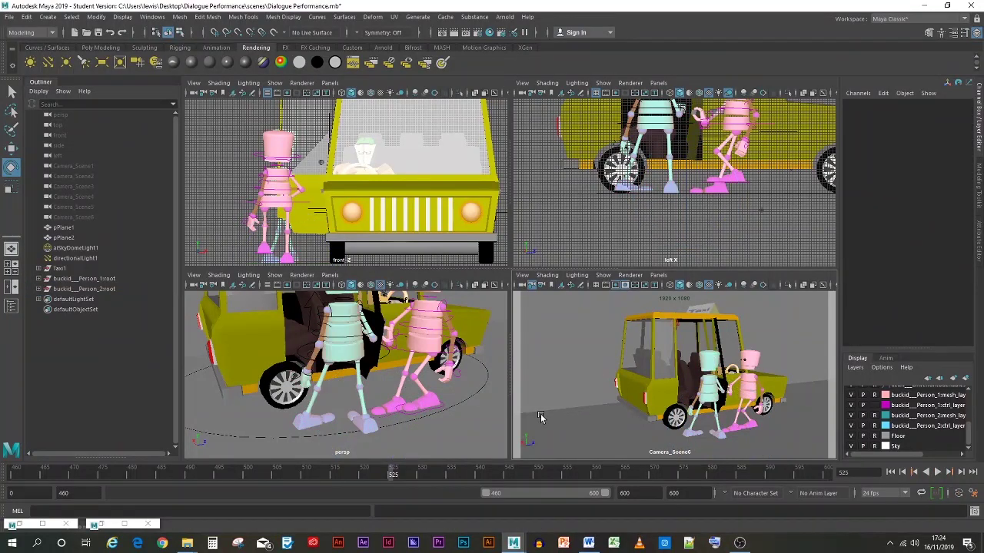
{"action": "left_click", "coordinate": [164, 475]}
{"action": "key", "text": "alt+v"}
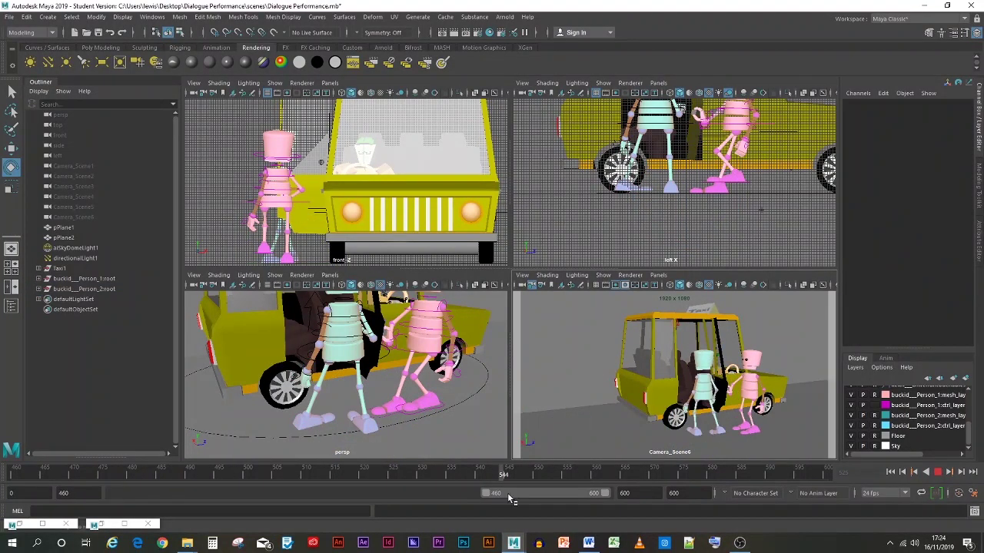
{"action": "mouse_move", "coordinate": [648, 508]}
{"action": "left_mouse_down"}
{"action": "mouse_move", "coordinate": [686, 509]}
{"action": "mouse_move", "coordinate": [602, 495]}
{"action": "mouse_move", "coordinate": [322, 497]}
{"action": "left_mouse_up"}
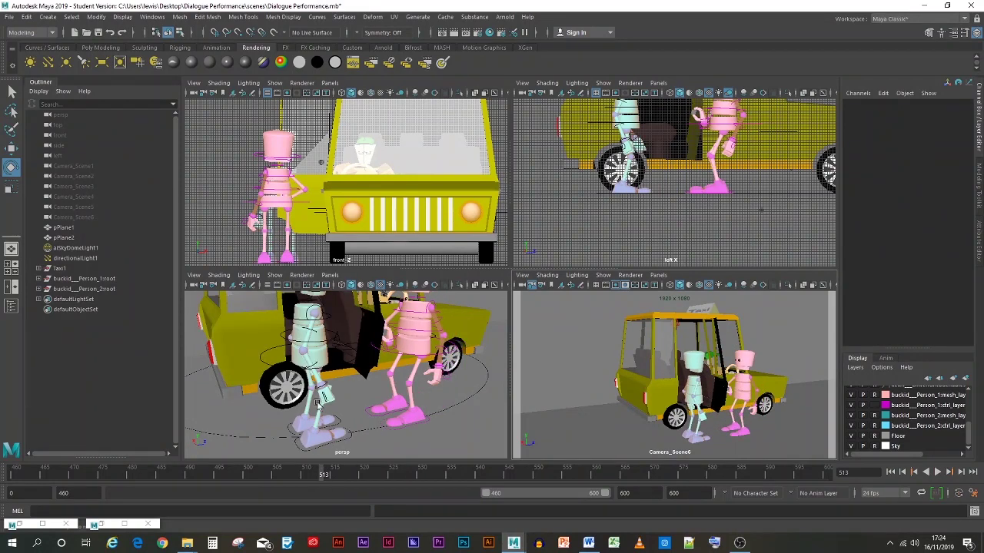
- Make the buckid___Person_2 control layer selectable, and at frame 557 rotate the left elbow control to about X 578, Y -59, Z -592
{"action": "left_click", "coordinate": [875, 426]}
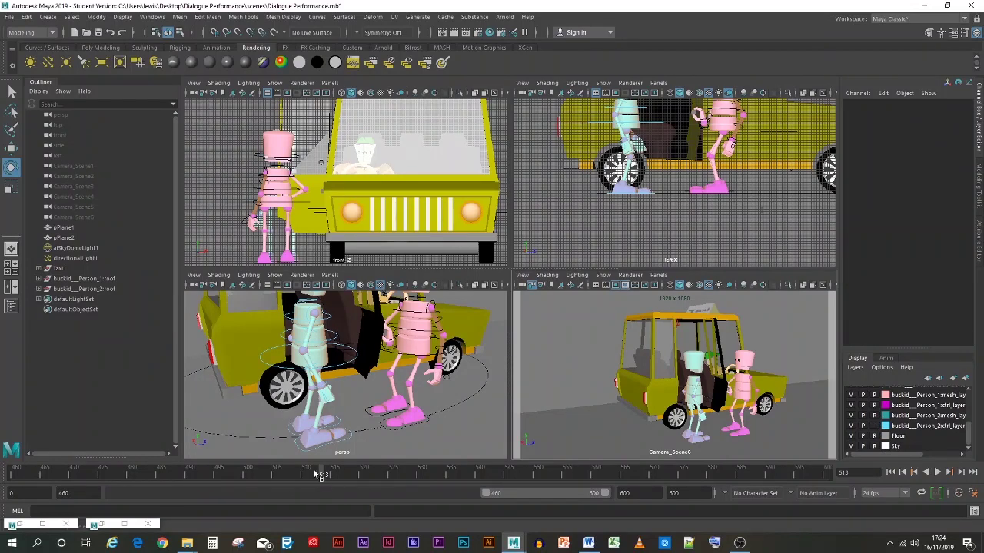
{"action": "mouse_move", "coordinate": [323, 476]}
{"action": "left_mouse_down"}
{"action": "mouse_move", "coordinate": [556, 474]}
{"action": "mouse_move", "coordinate": [580, 487]}
{"action": "mouse_move", "coordinate": [572, 487]}
{"action": "left_mouse_up"}
{"action": "left_click", "coordinate": [417, 427]}
{"action": "scroll", "coordinate": [302, 376], "scroll_direction": "up", "scroll_amount": 3}
{"action": "scroll", "coordinate": [311, 329], "scroll_direction": "up", "scroll_amount": 2}
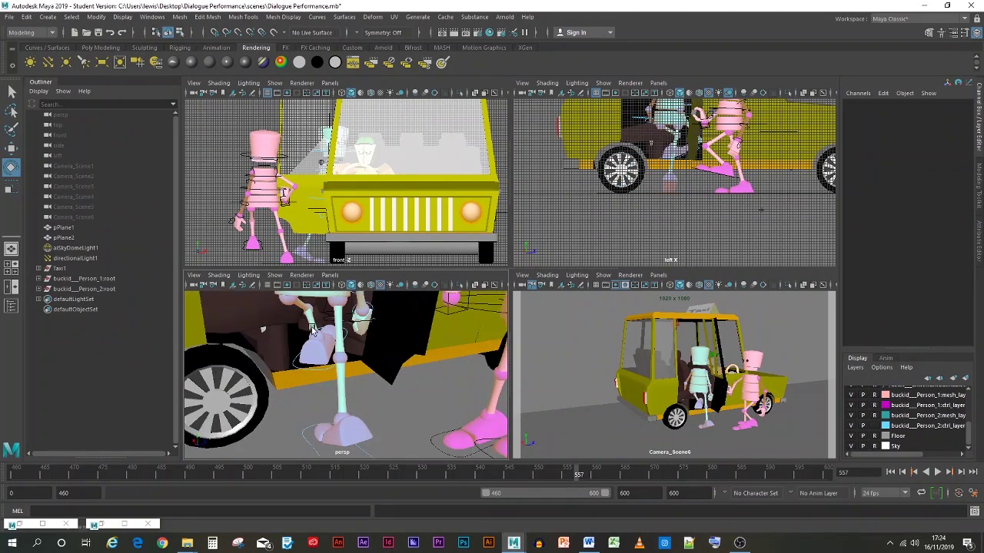
{"action": "middle_click_drag", "start_coordinate": [300, 316], "coordinate": [466, 426], "text": "alt"}
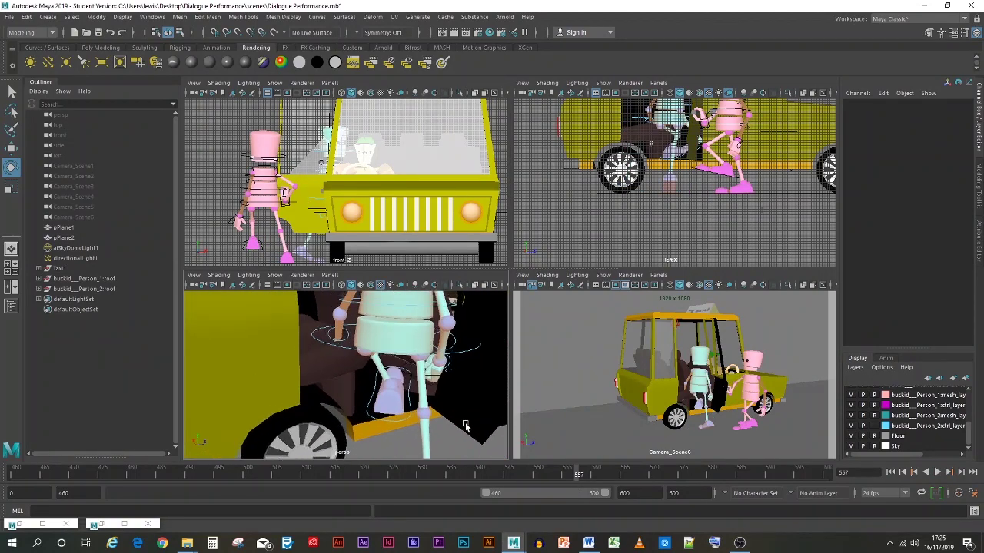
{"action": "middle_click_drag", "start_coordinate": [374, 381], "coordinate": [384, 409], "text": "alt"}
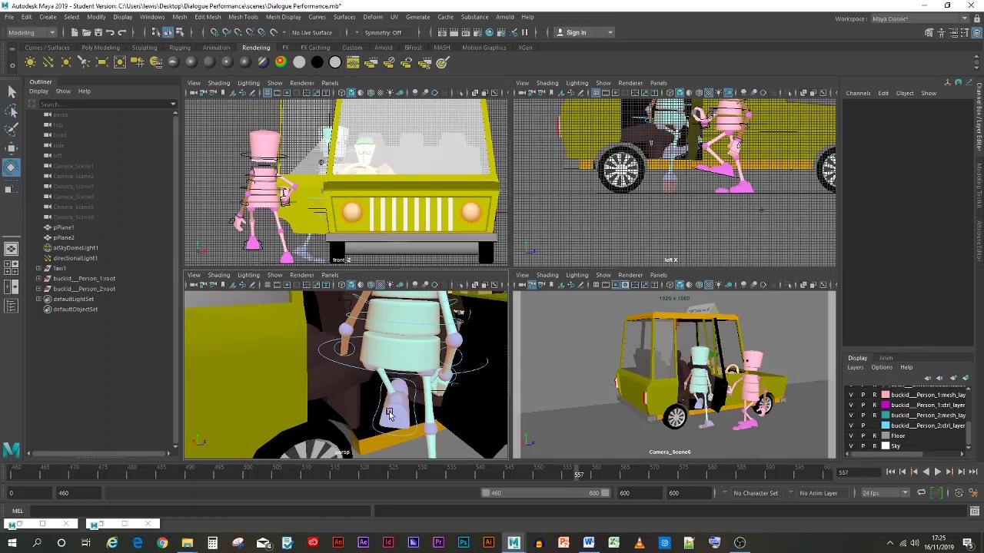
{"action": "left_click", "coordinate": [354, 351]}
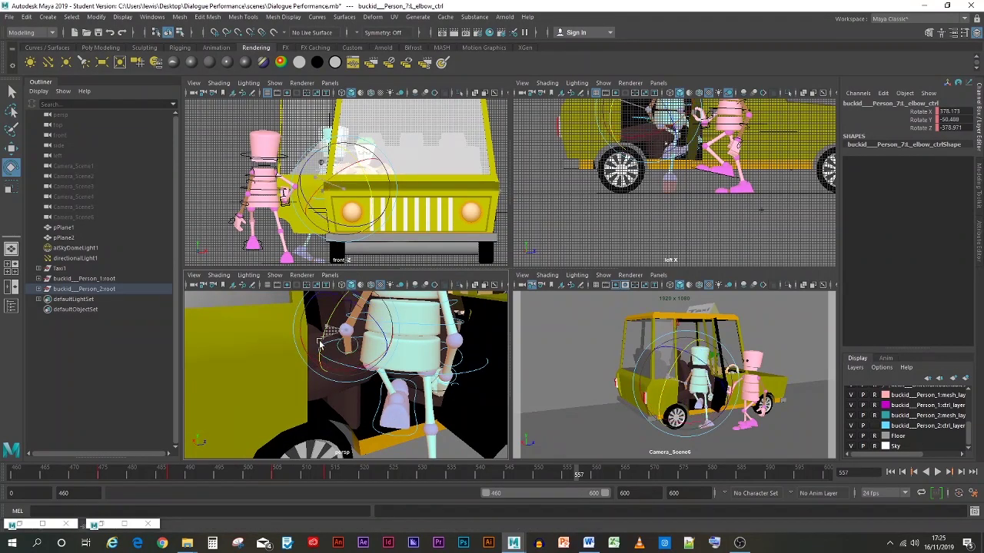
{"action": "left_click_drag", "start_coordinate": [320, 344], "coordinate": [381, 358]}
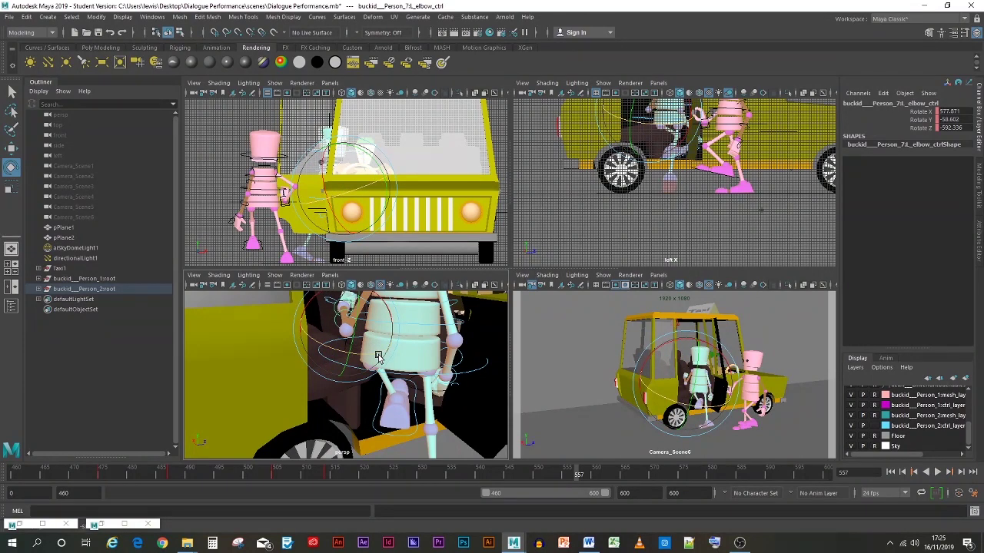
- Copy the left elbow control's pose from frame 514 and paste it at frame 544
{"action": "left_click_drag", "start_coordinate": [575, 475], "coordinate": [487, 475]}
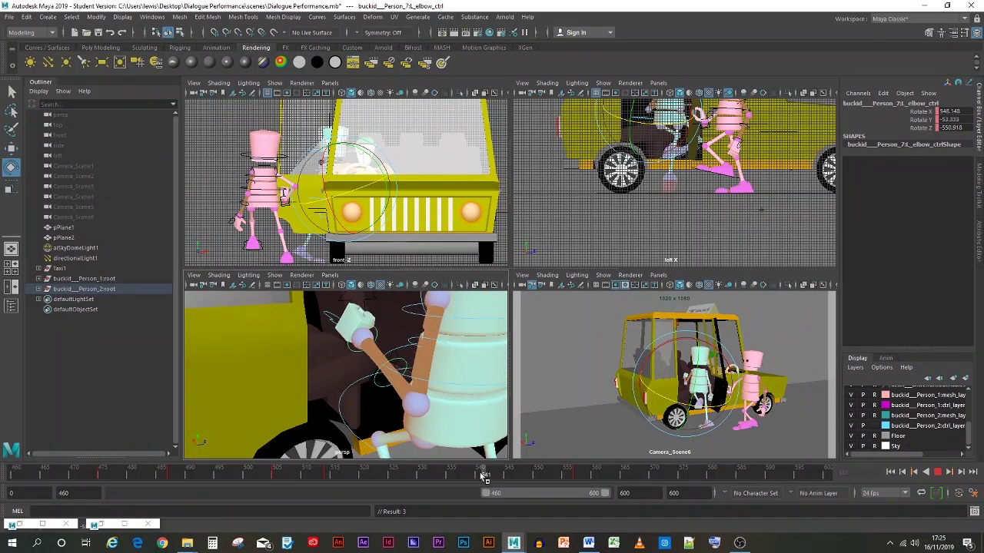
{"action": "left_click", "coordinate": [329, 475]}
{"action": "right_click", "coordinate": [329, 476]}
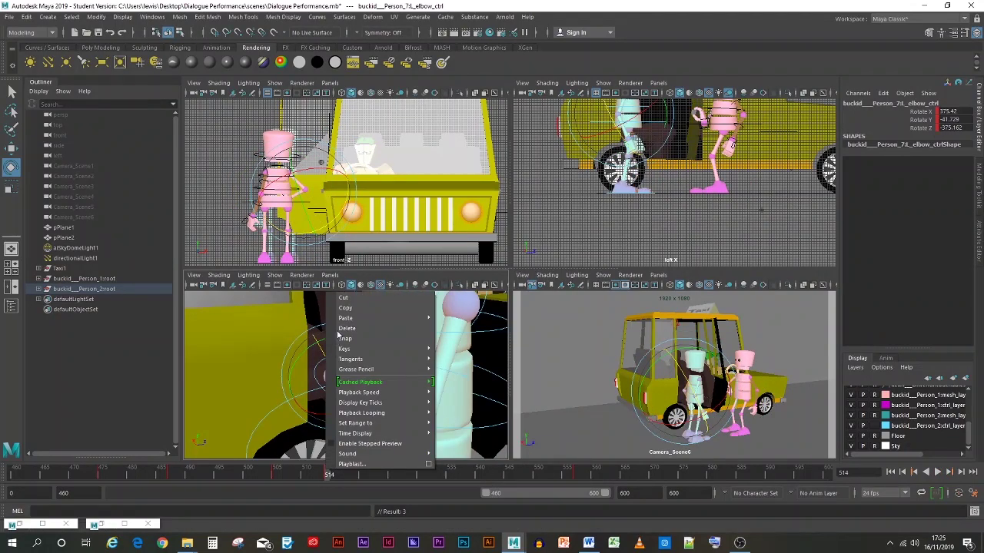
{"action": "left_click", "coordinate": [348, 309]}
{"action": "left_click_drag", "start_coordinate": [408, 476], "coordinate": [503, 474]}
{"action": "right_click", "coordinate": [503, 474]}
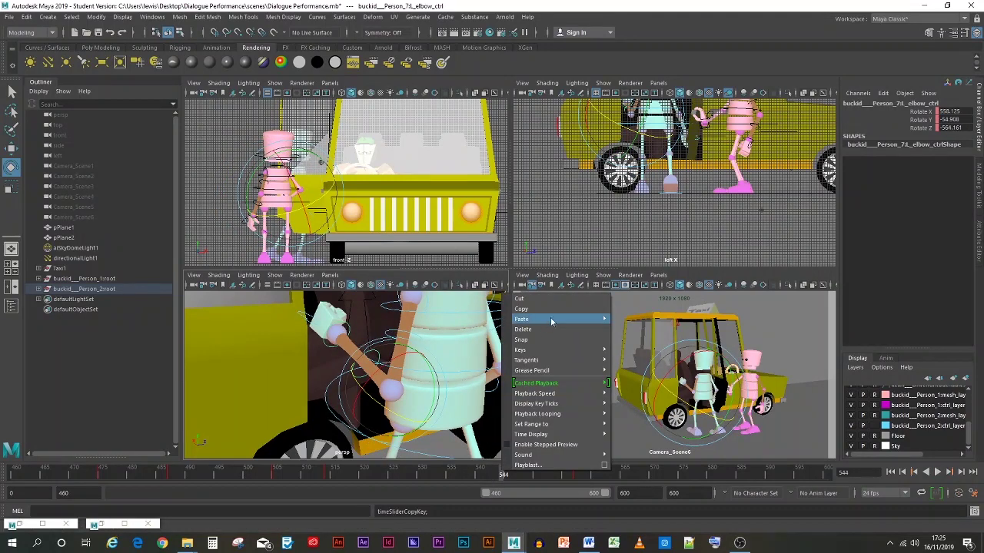
{"action": "mouse_move", "coordinate": [568, 319]}
{"action": "left_click", "coordinate": [628, 329]}
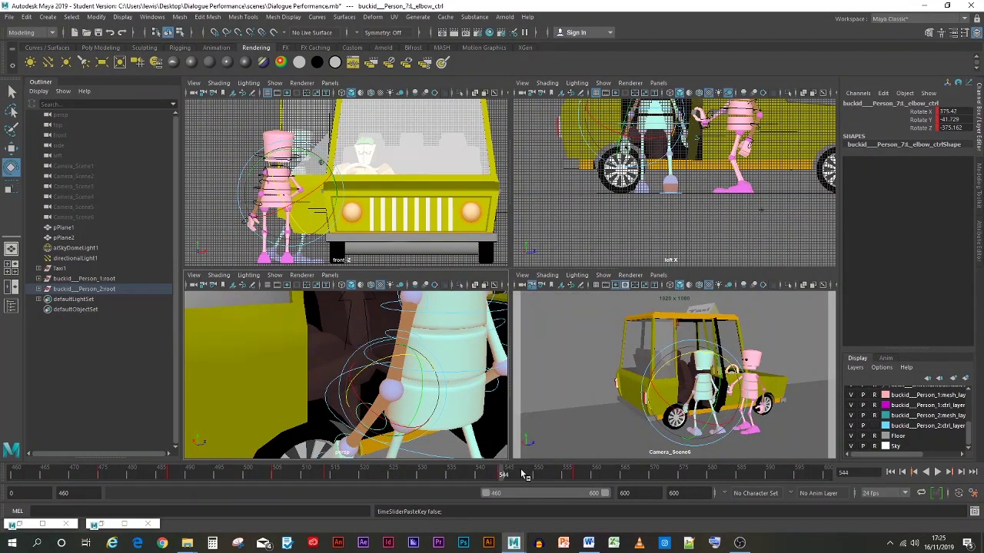
- Paste the copied elbow pose at frame 572 and rotate the elbow so the forearm reaches forward over the seated character's lap
{"action": "left_click_drag", "start_coordinate": [503, 476], "coordinate": [664, 480]}
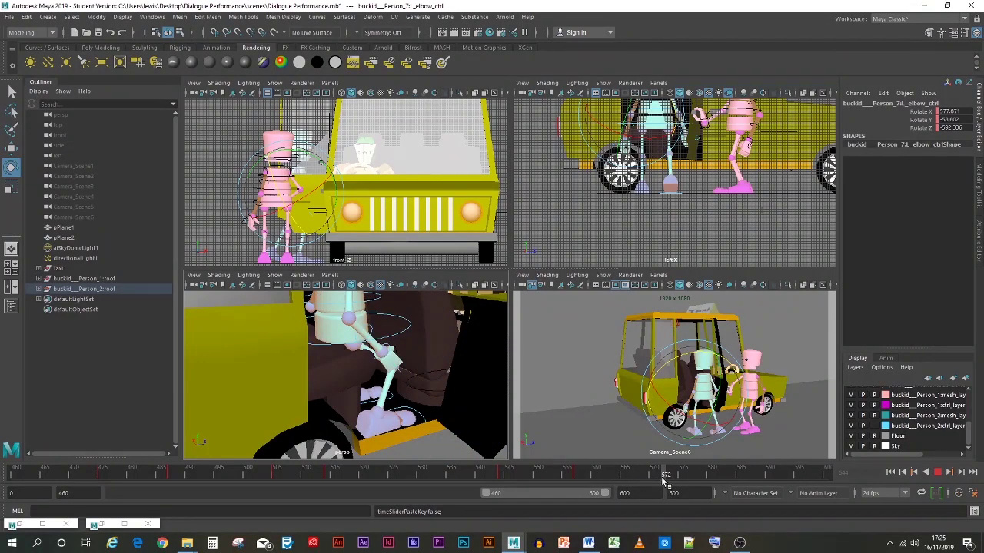
{"action": "right_click", "coordinate": [664, 480]}
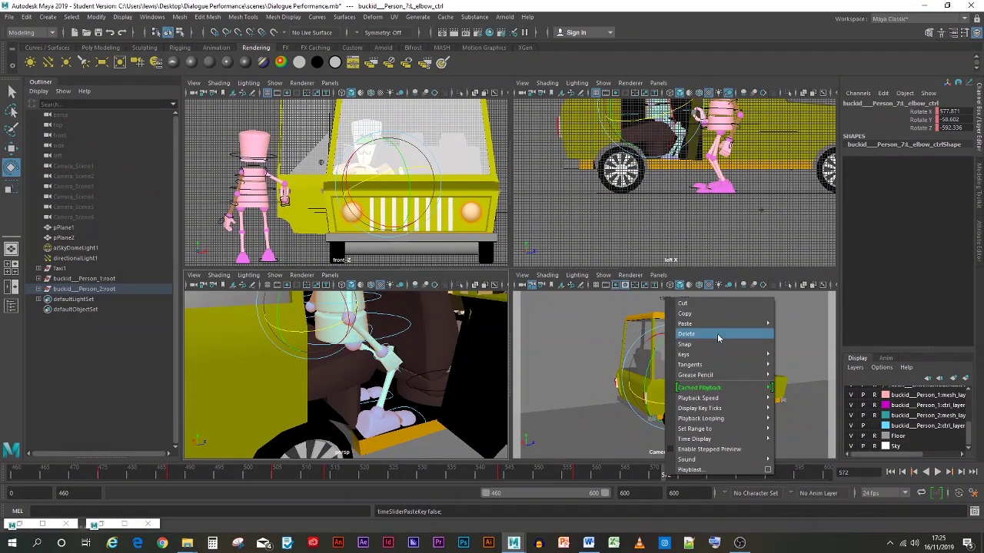
{"action": "mouse_move", "coordinate": [718, 337]}
{"action": "left_click", "coordinate": [790, 332]}
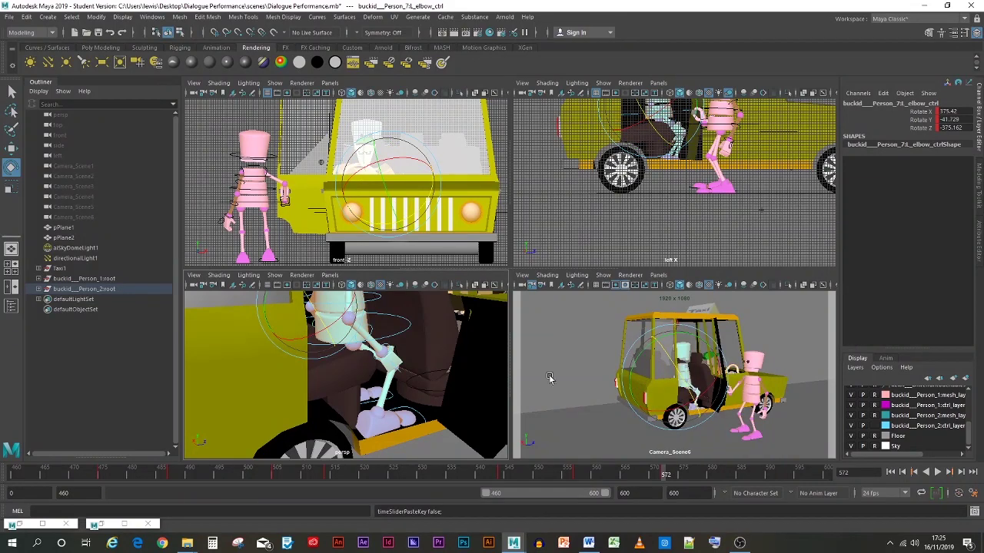
{"action": "scroll", "coordinate": [390, 355], "scroll_direction": "up", "scroll_amount": 3}
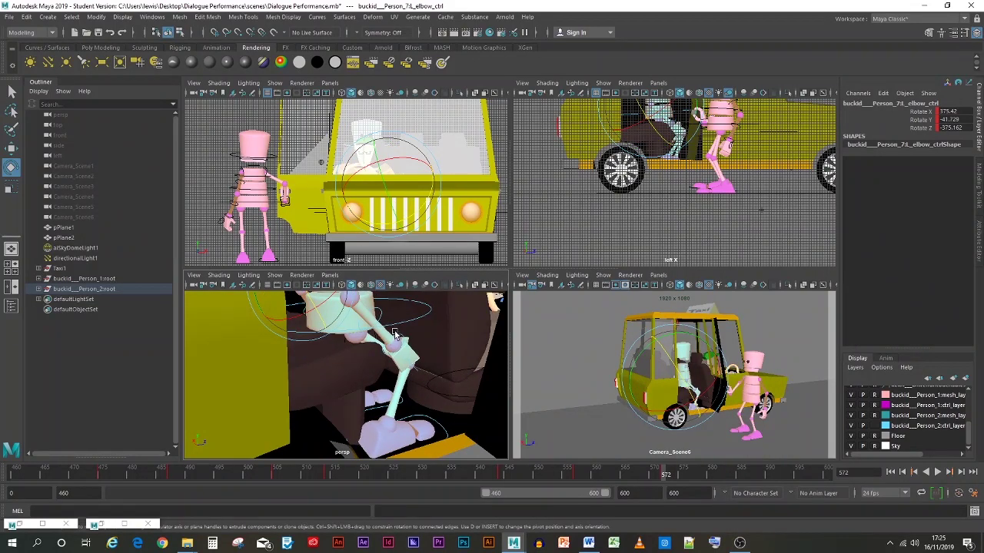
{"action": "left_click_drag", "start_coordinate": [404, 323], "coordinate": [300, 365], "text": "alt"}
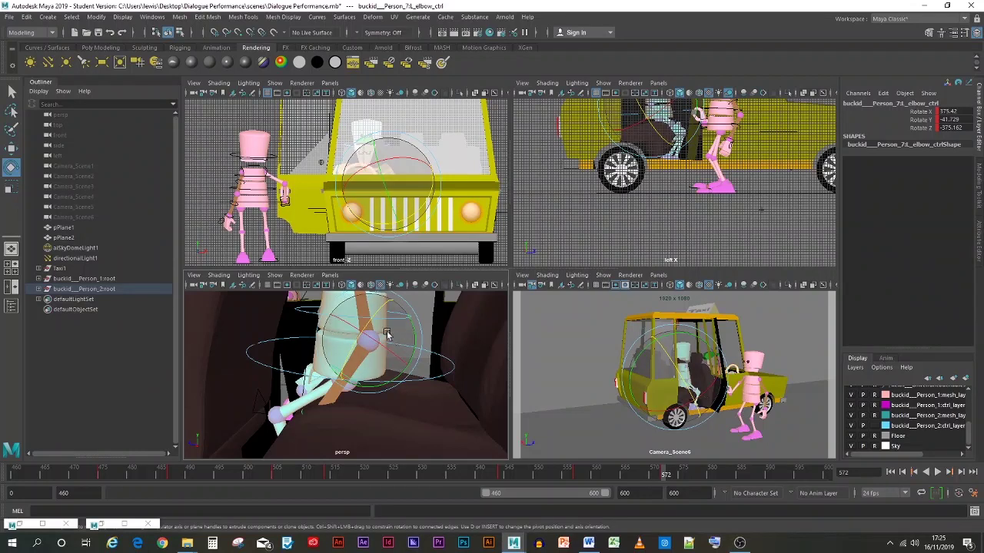
{"action": "left_click_drag", "start_coordinate": [397, 376], "coordinate": [333, 315]}
{"action": "left_click_drag", "start_coordinate": [376, 351], "coordinate": [364, 349]}
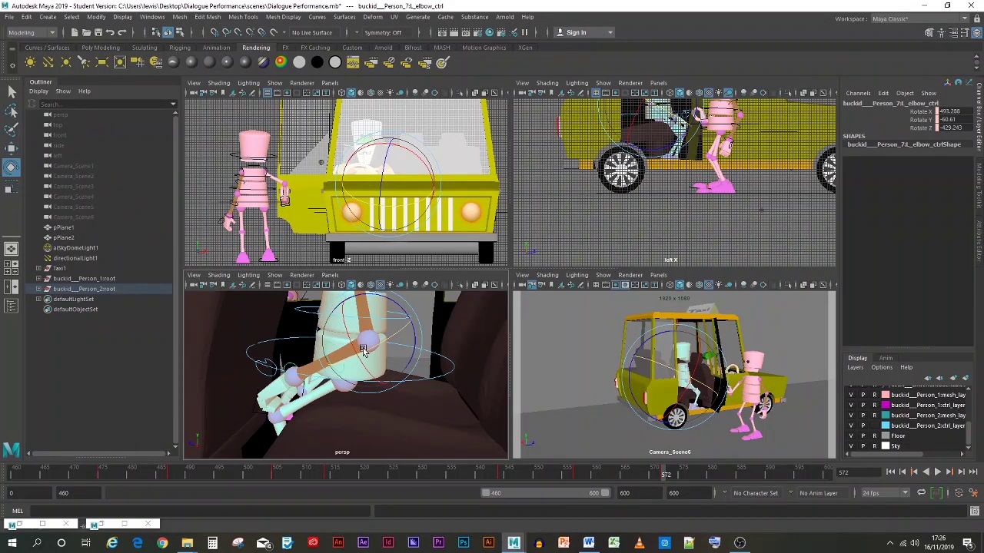
- At frame 561, rotate the left elbow control to about X 588, Y -54, Z -597 and play back the motion
{"action": "key", "text": "alt+v"}
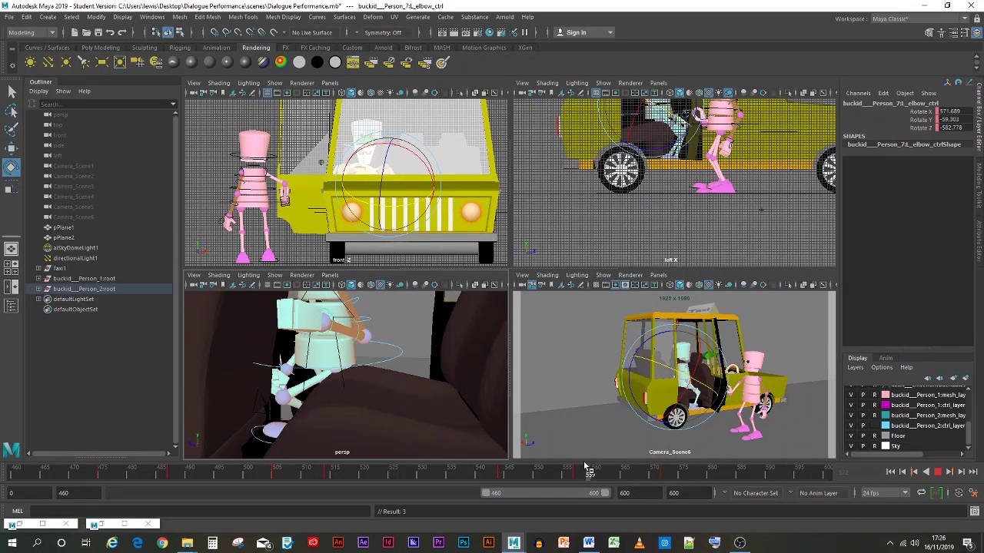
{"action": "key", "text": "alt+v"}
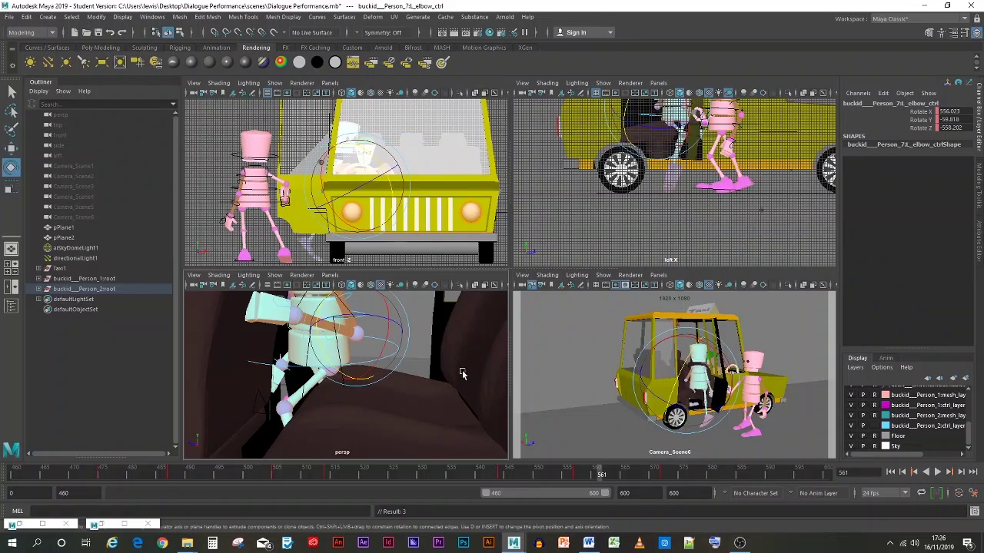
{"action": "left_click_drag", "start_coordinate": [369, 317], "coordinate": [333, 345]}
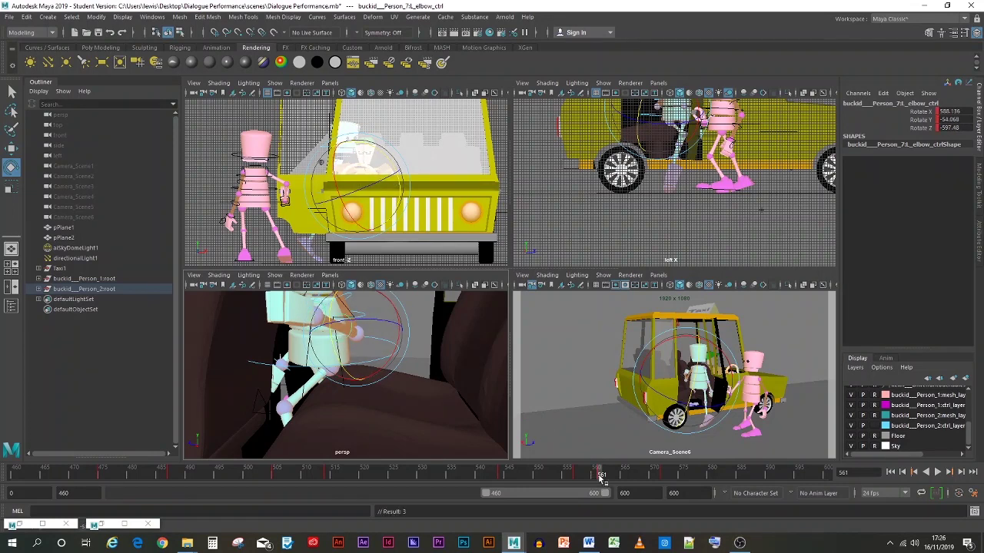
{"action": "key", "text": "alt+v"}
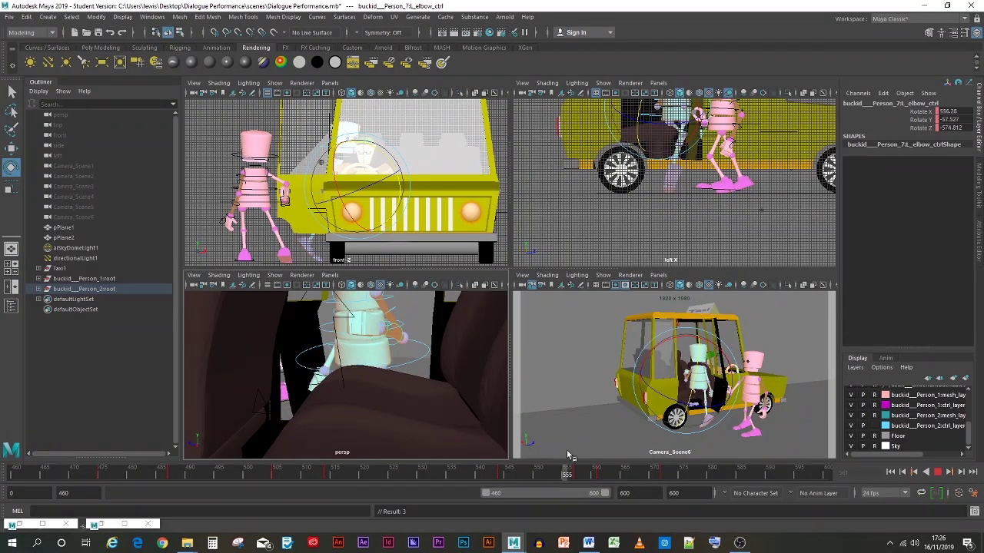
- At frame 567, rotate the left elbow control to lower the forearm, with Y about -80 and Z about -431
{"action": "left_click", "coordinate": [635, 469]}
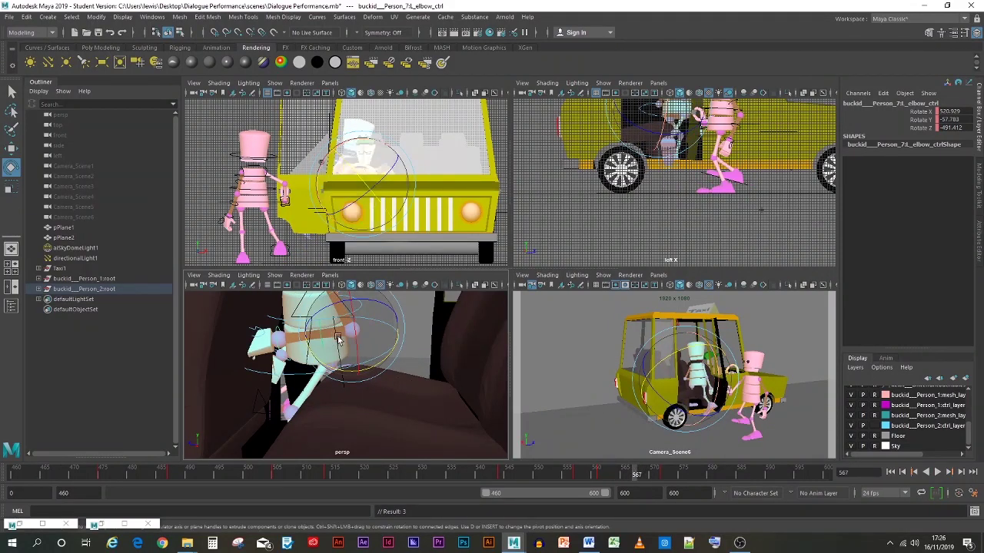
{"action": "left_click_drag", "start_coordinate": [315, 353], "coordinate": [340, 369]}
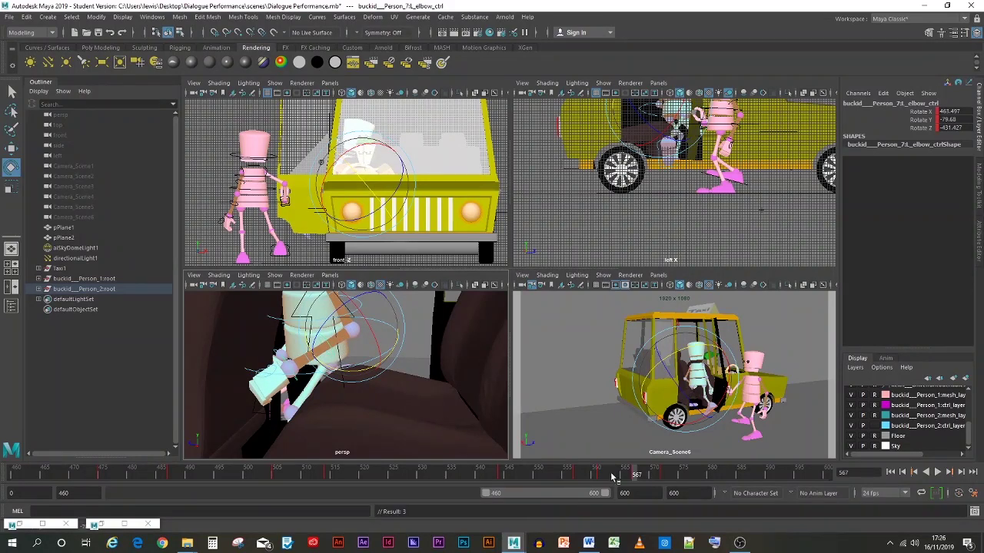
{"action": "left_click_drag", "start_coordinate": [635, 472], "coordinate": [616, 472]}
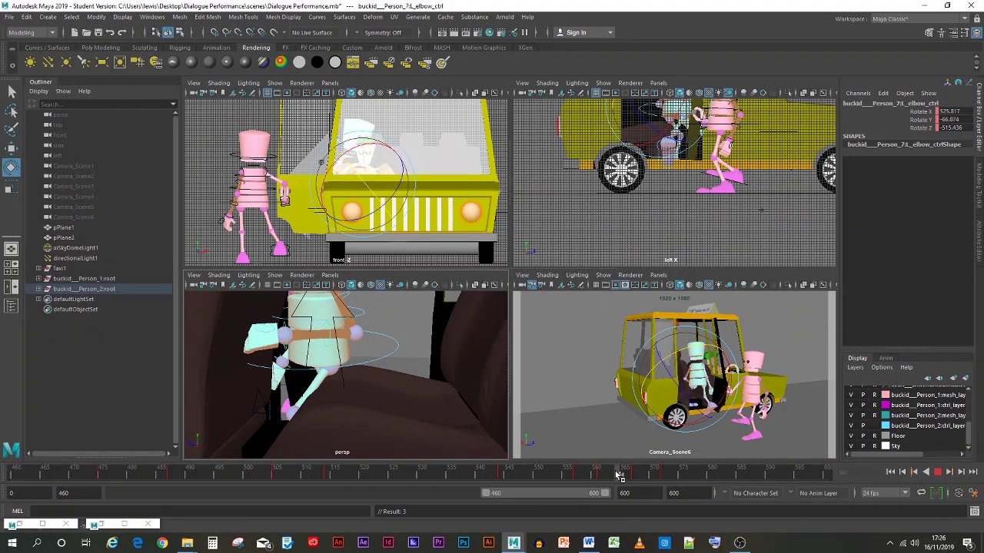
- At frame 564, rotate the left elbow control to about X 588, Y -57, Z -584, key it and replay the motion
{"action": "left_click", "coordinate": [620, 474]}
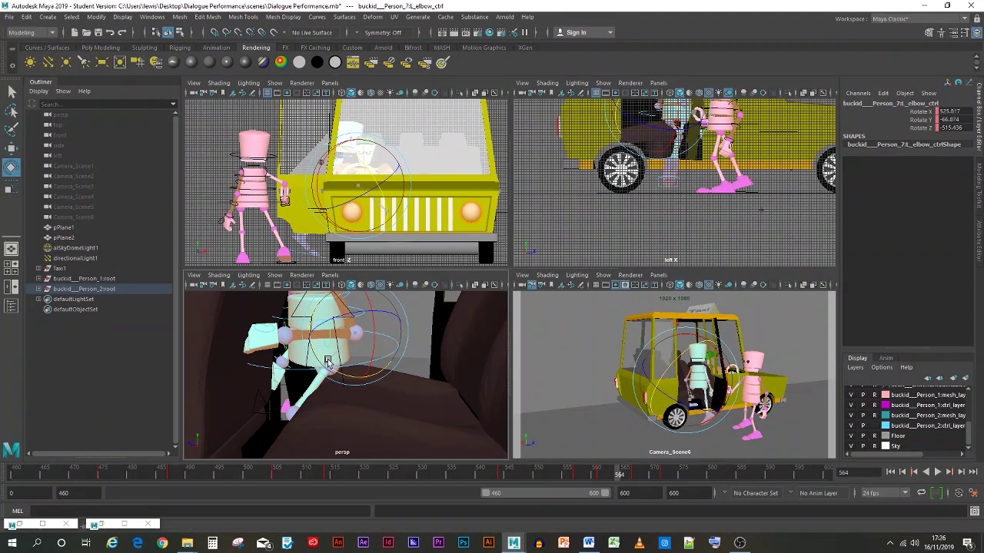
{"action": "left_click_drag", "start_coordinate": [328, 361], "coordinate": [367, 317]}
{"action": "key", "text": "s"}
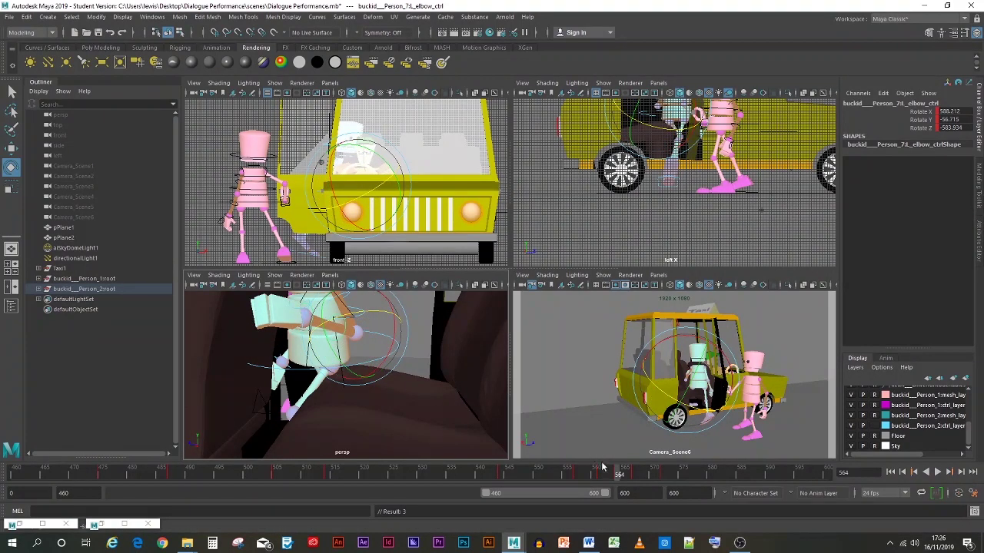
{"action": "key", "text": "alt+v"}
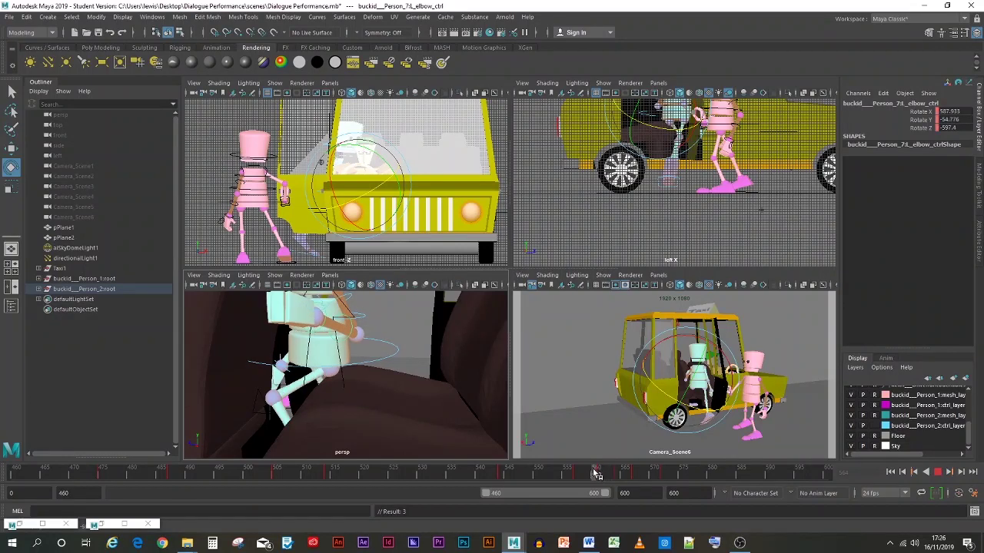
- At frame 565, rotate the left elbow control to about X 576, Y -78, Z -560, scrub through the motion and deselect the control
{"action": "left_click_drag", "start_coordinate": [621, 466], "coordinate": [625, 467]}
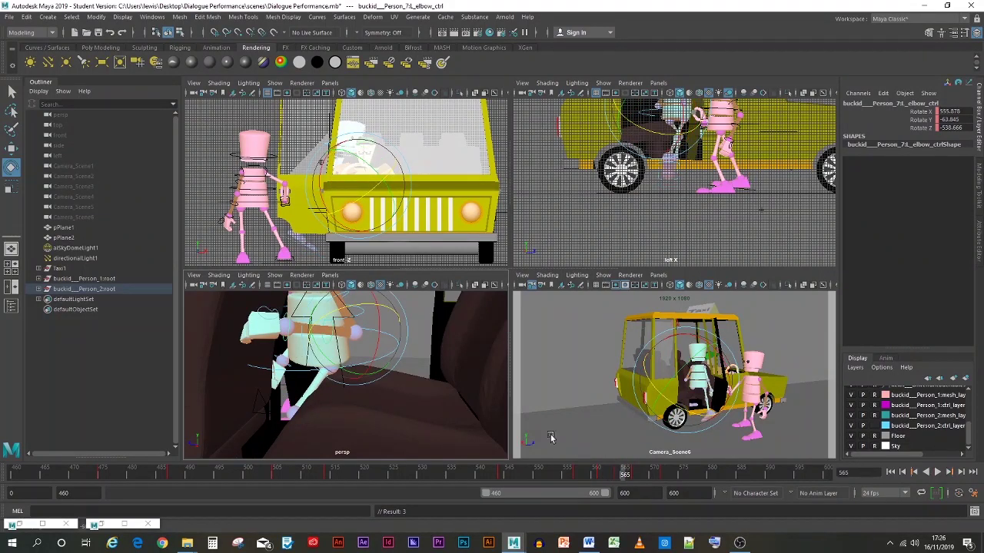
{"action": "left_click_drag", "start_coordinate": [330, 361], "coordinate": [341, 370]}
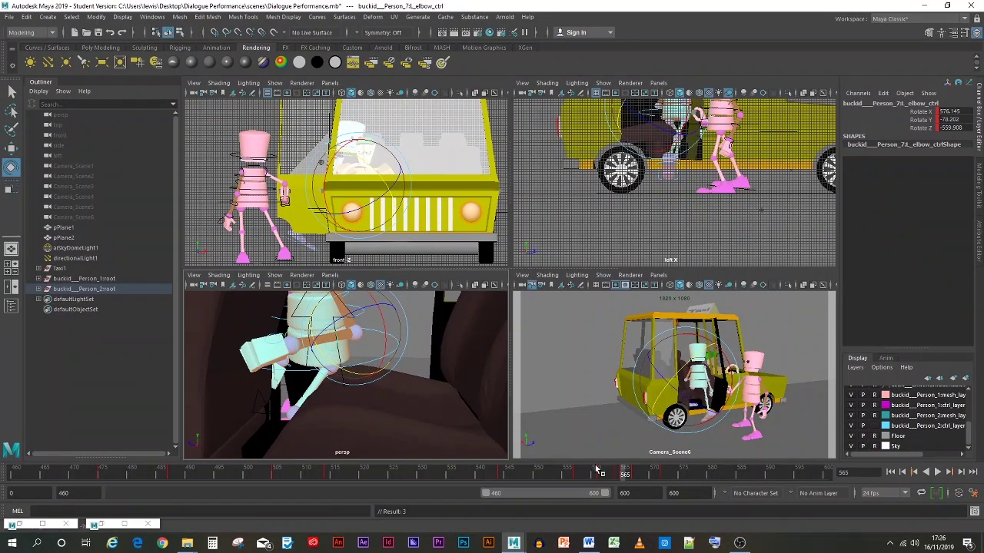
{"action": "mouse_move", "coordinate": [622, 475]}
{"action": "left_mouse_down"}
{"action": "mouse_move", "coordinate": [674, 482]}
{"action": "mouse_move", "coordinate": [296, 434]}
{"action": "mouse_move", "coordinate": [123, 386]}
{"action": "mouse_move", "coordinate": [470, 455]}
{"action": "mouse_move", "coordinate": [683, 484]}
{"action": "left_mouse_up"}
{"action": "left_click", "coordinate": [604, 424]}
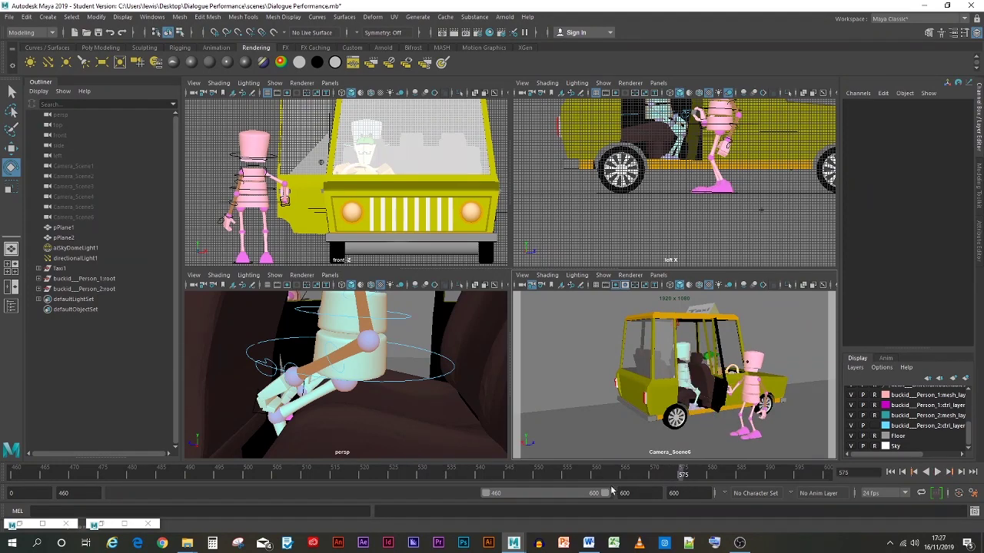
- Open the Playblast options for the Scene 6 camera view and go to the movie file setting
{"action": "left_click", "coordinate": [588, 543]}
{"action": "left_click", "coordinate": [589, 543]}
{"action": "right_click", "coordinate": [354, 477]}
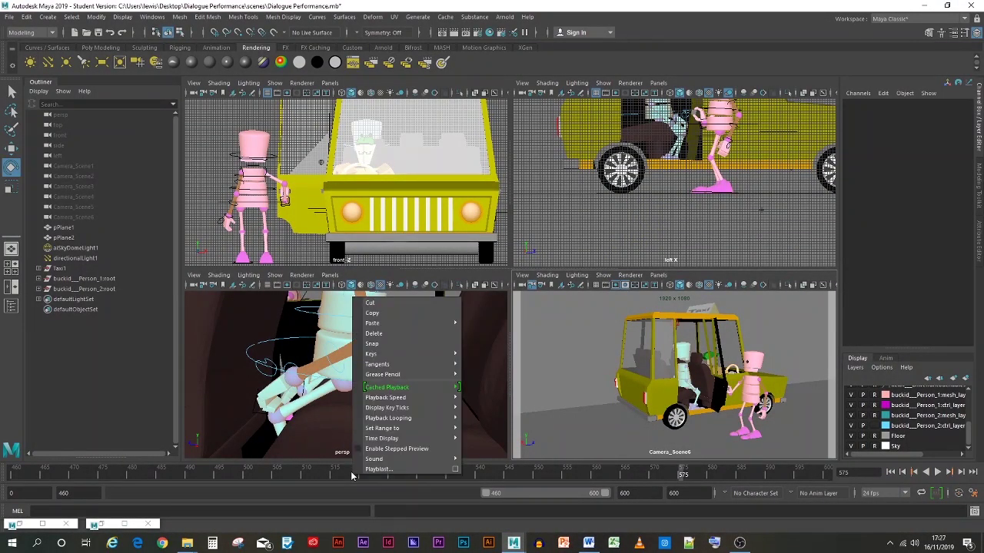
{"action": "left_click", "coordinate": [564, 399]}
{"action": "right_click", "coordinate": [467, 472]}
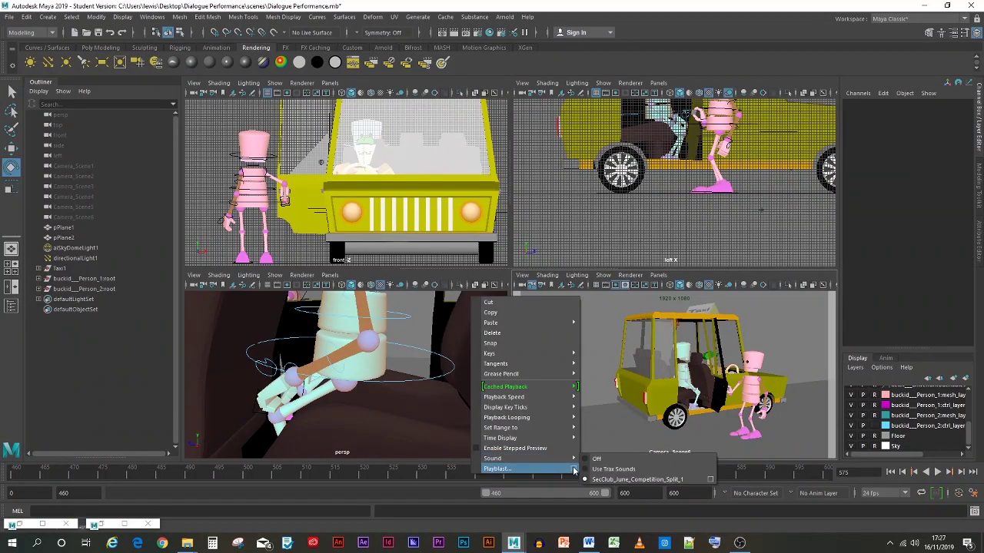
{"action": "left_click", "coordinate": [576, 474]}
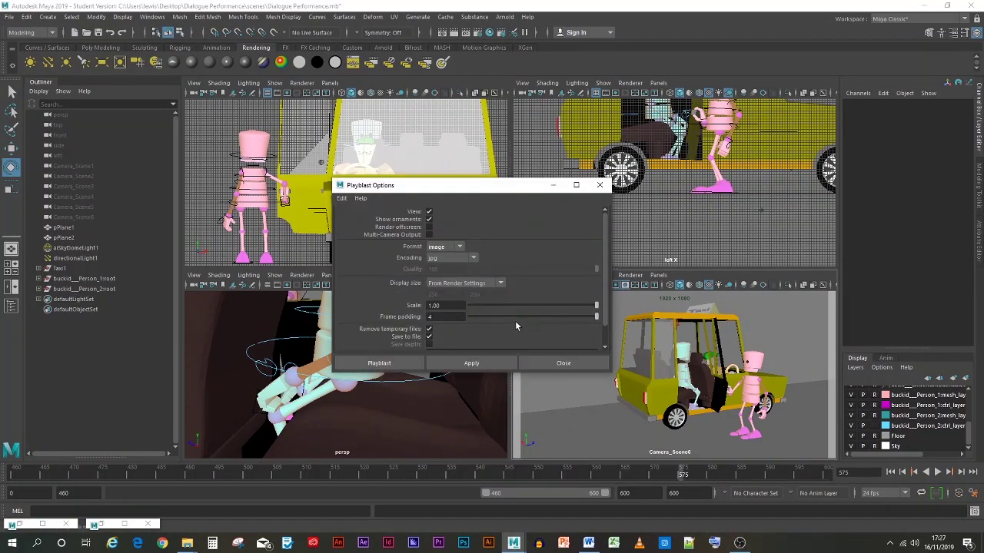
{"action": "scroll", "coordinate": [515, 315], "scroll_direction": "down", "scroll_amount": 1}
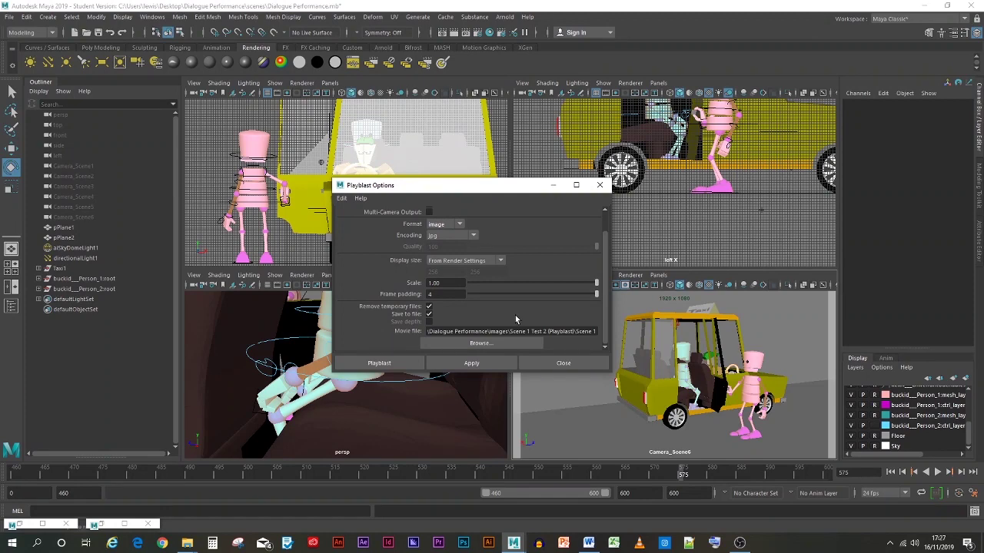
- Browse to the project's images folder for the movie file and copy the name of the Scene 6 Test 3 (Playblast) folder
{"action": "left_click", "coordinate": [480, 345]}
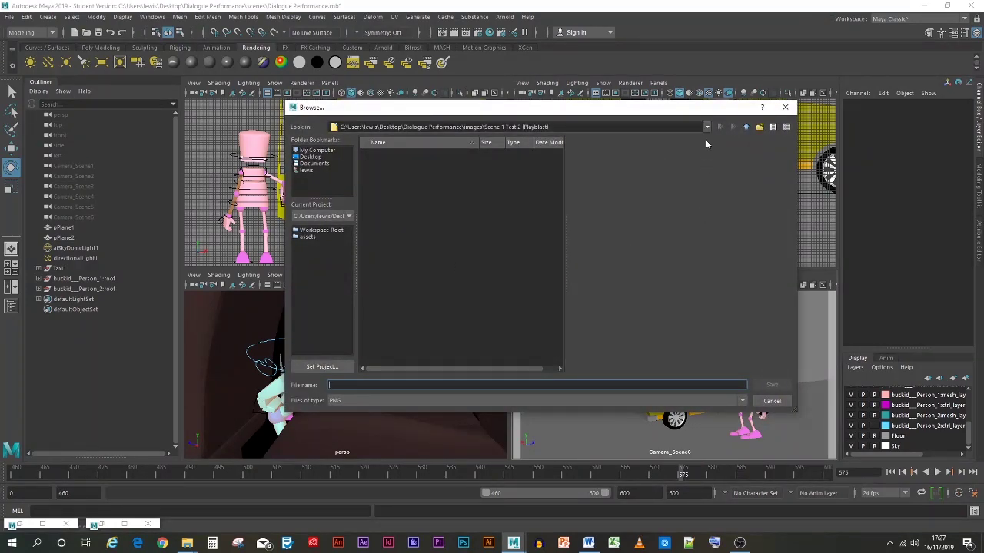
{"action": "left_click", "coordinate": [746, 128]}
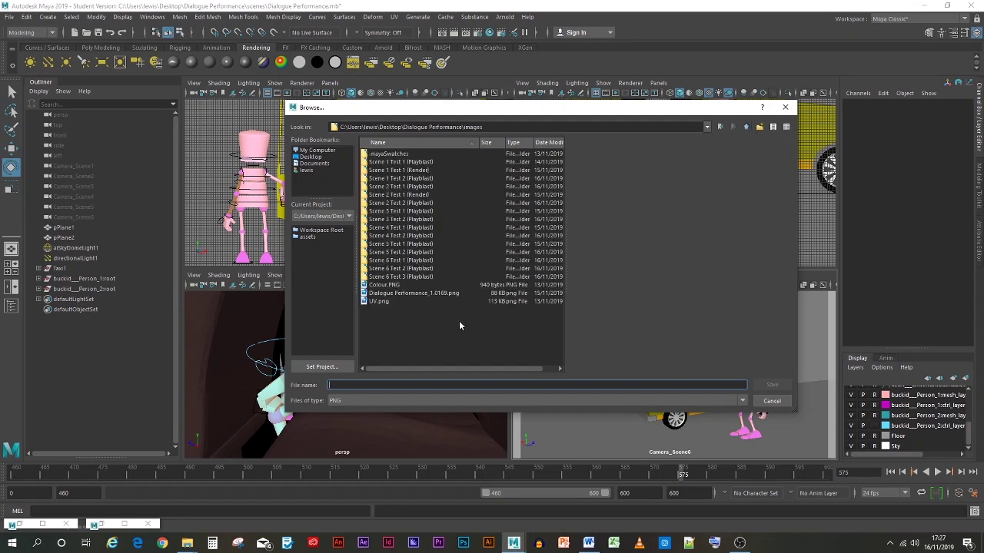
{"action": "left_click", "coordinate": [399, 278]}
{"action": "right_click", "coordinate": [401, 277]}
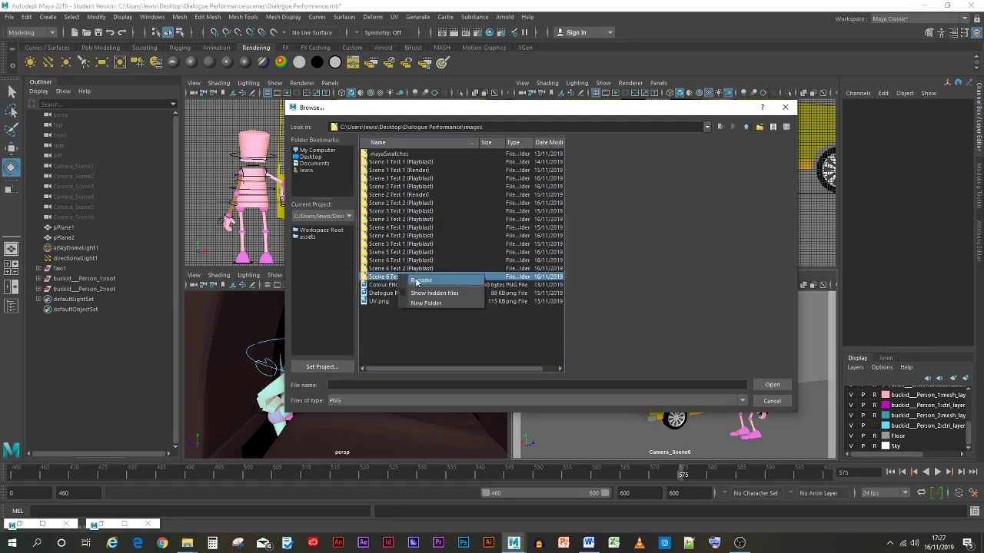
{"action": "left_click", "coordinate": [419, 281]}
{"action": "right_click", "coordinate": [405, 277]}
{"action": "left_click", "coordinate": [422, 314]}
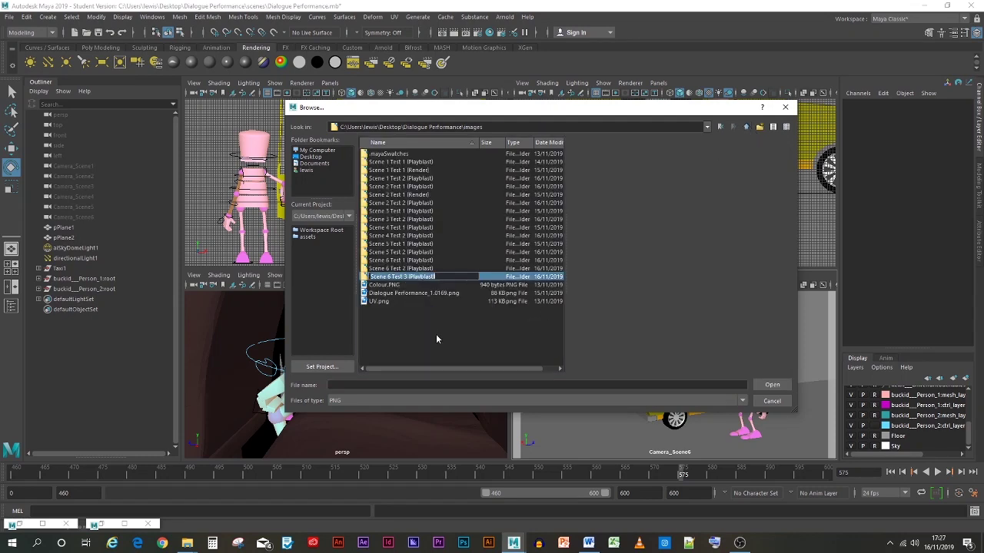
{"action": "left_click", "coordinate": [436, 334]}
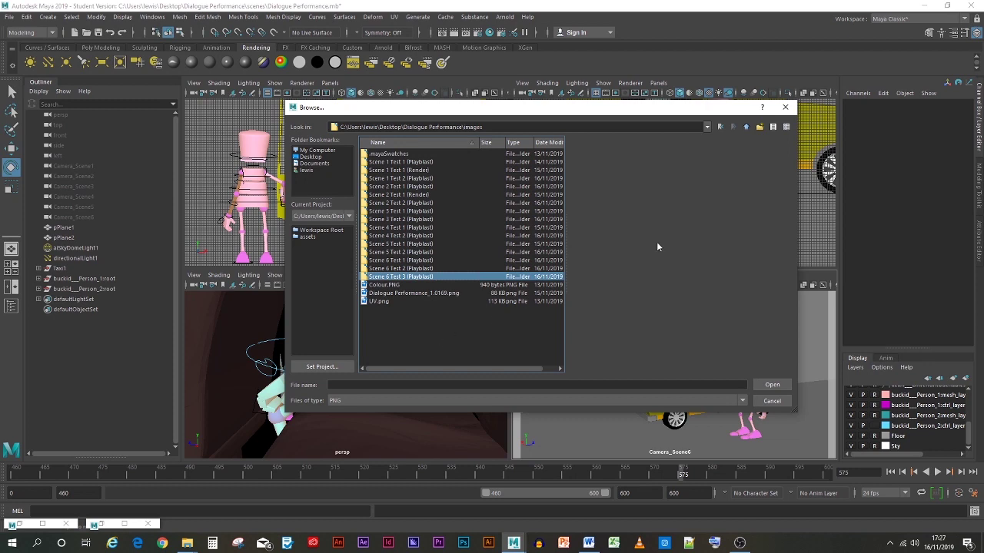
- Create a new folder in images named Scene 6 Test 4 (Playblast)
{"action": "left_click", "coordinate": [760, 128]}
{"action": "right_click", "coordinate": [391, 162]}
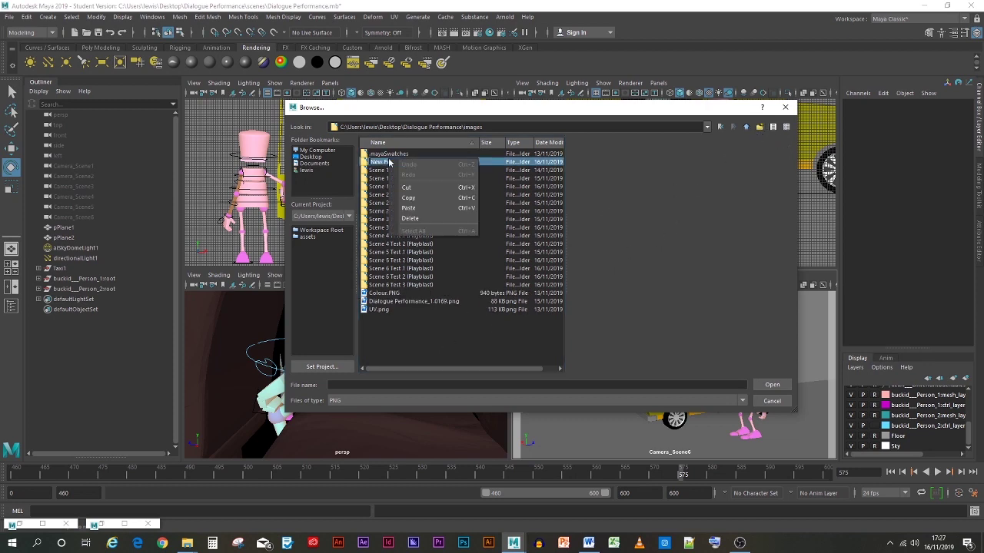
{"action": "left_click", "coordinate": [417, 208]}
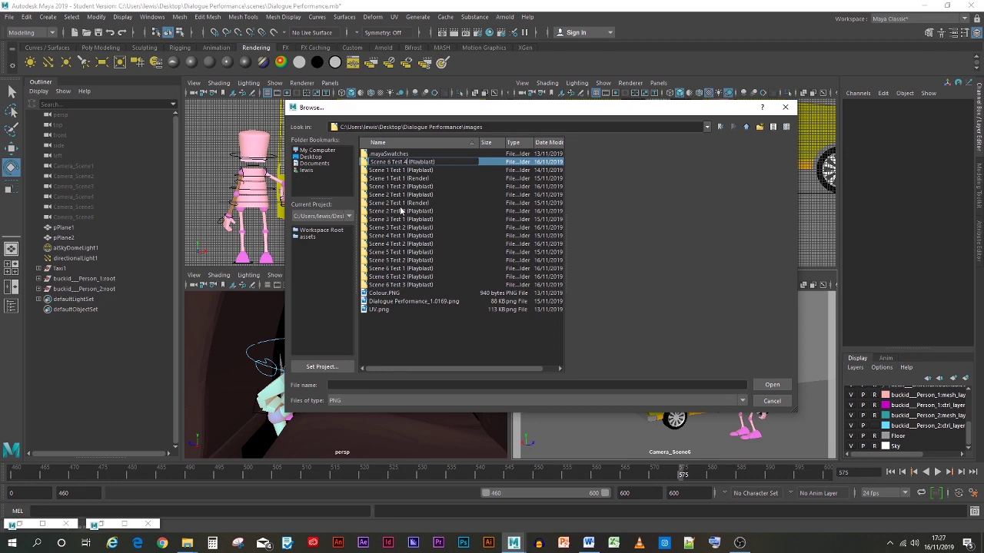
{"action": "key", "text": "Return"}
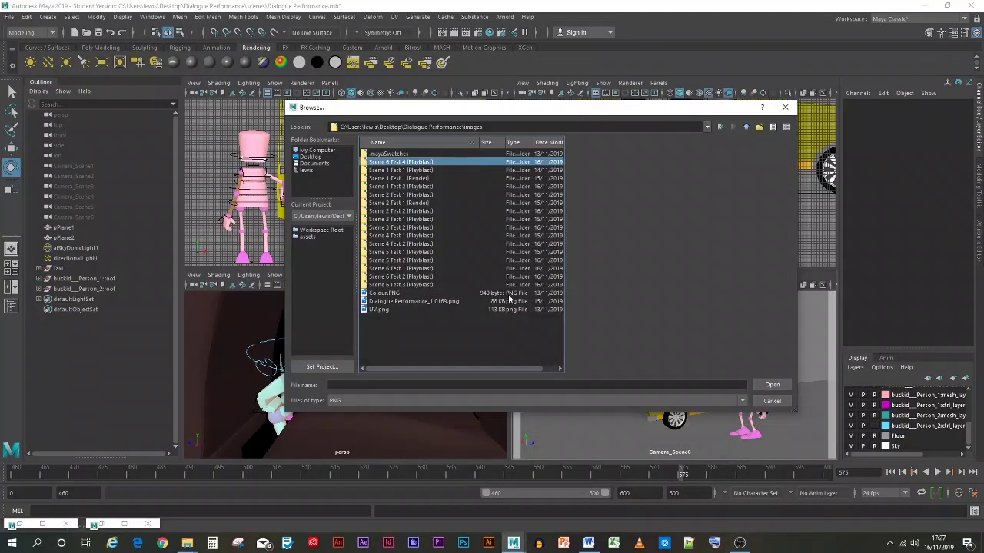
- Set the movie file to Scene 6 inside the Scene 6 Test 4 (Playblast) folder and run the playblast
{"action": "double_click", "coordinate": [420, 163]}
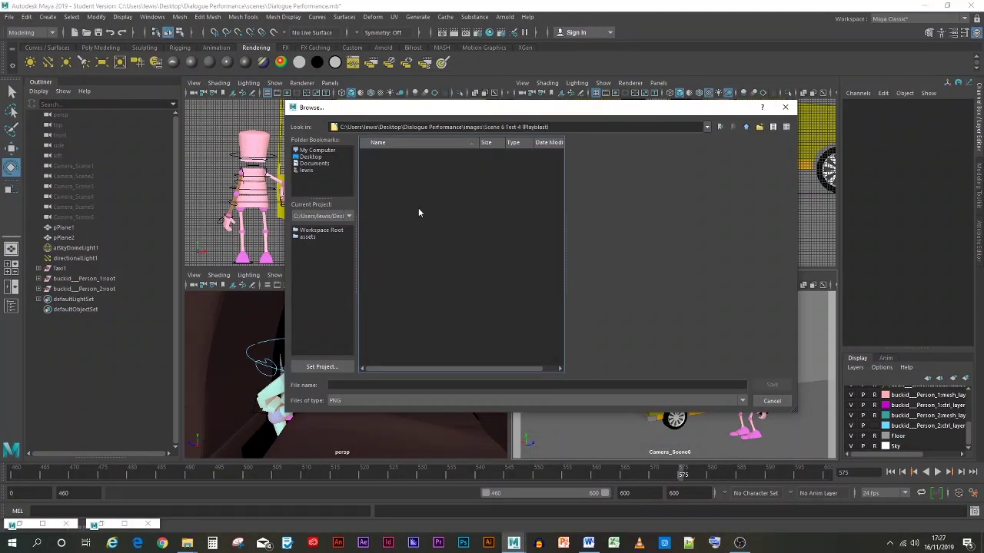
{"action": "left_click", "coordinate": [434, 385]}
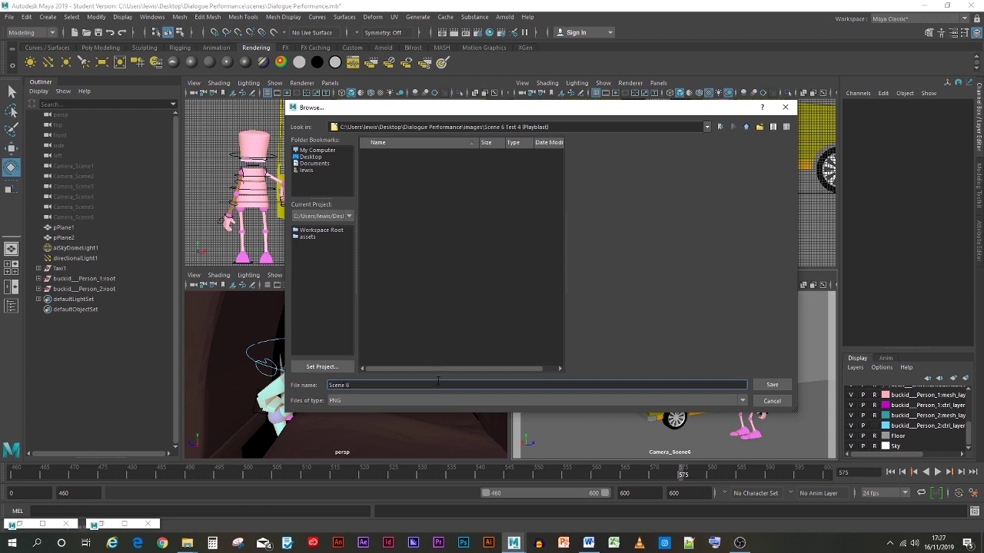
{"action": "key", "text": "Return"}
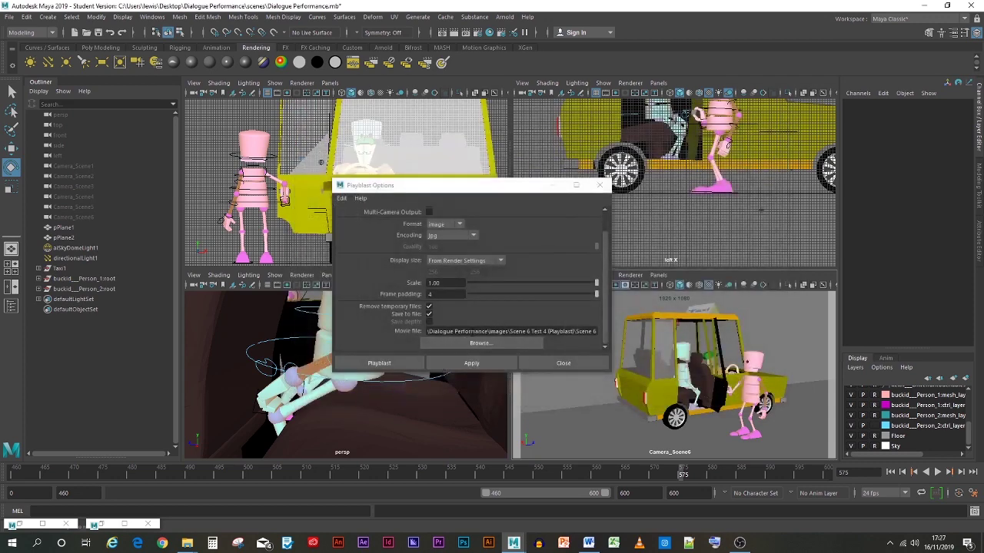
{"action": "left_click", "coordinate": [399, 367]}
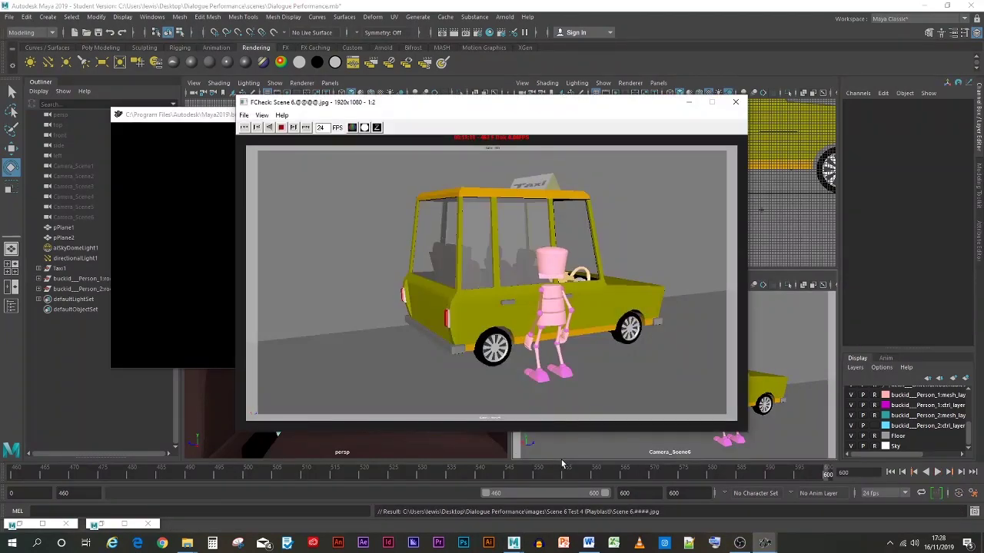
- Mute the system audio while reviewing the Scene 6 playblast, and close the FCheck preview
{"action": "left_click", "coordinate": [914, 544]}
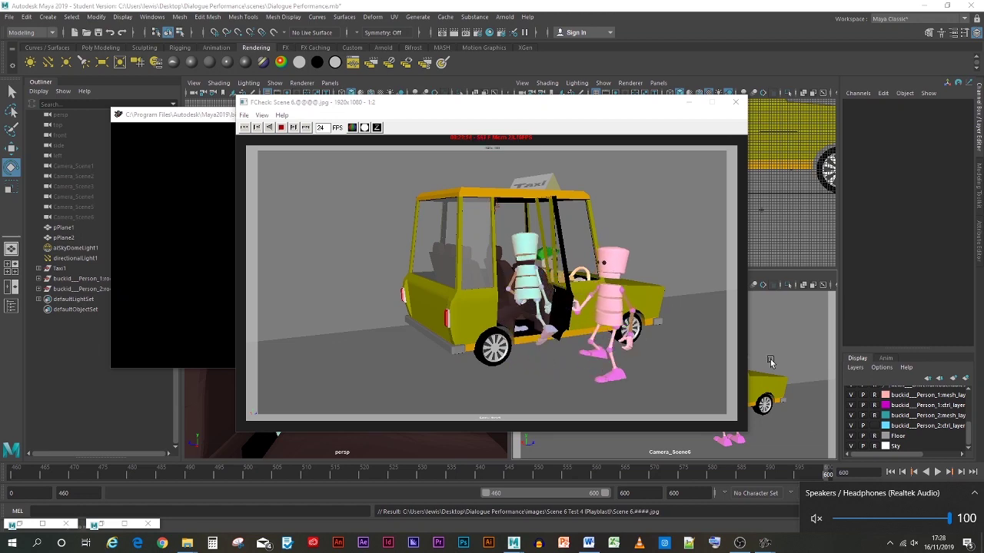
{"action": "left_click", "coordinate": [735, 103]}
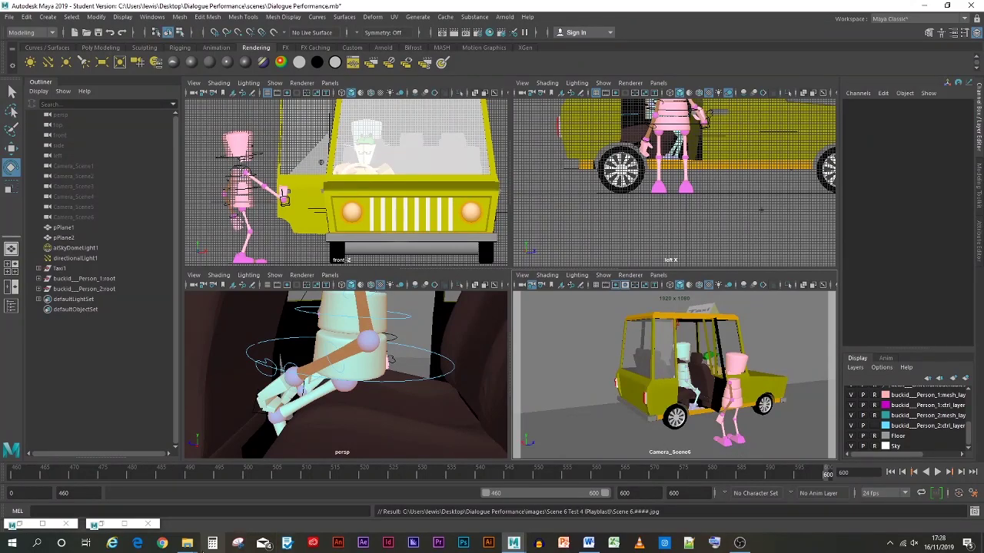
- Open the Dialogue Performance Premiere Pro project from the Dialogue Performance (edit) folder
{"action": "mouse_move", "coordinate": [186, 543]}
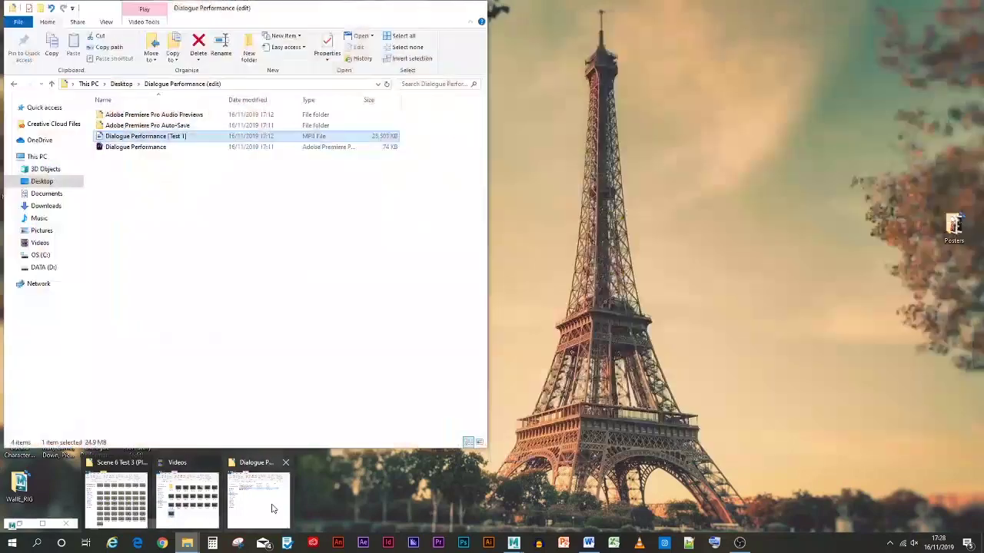
{"action": "left_click", "coordinate": [271, 508]}
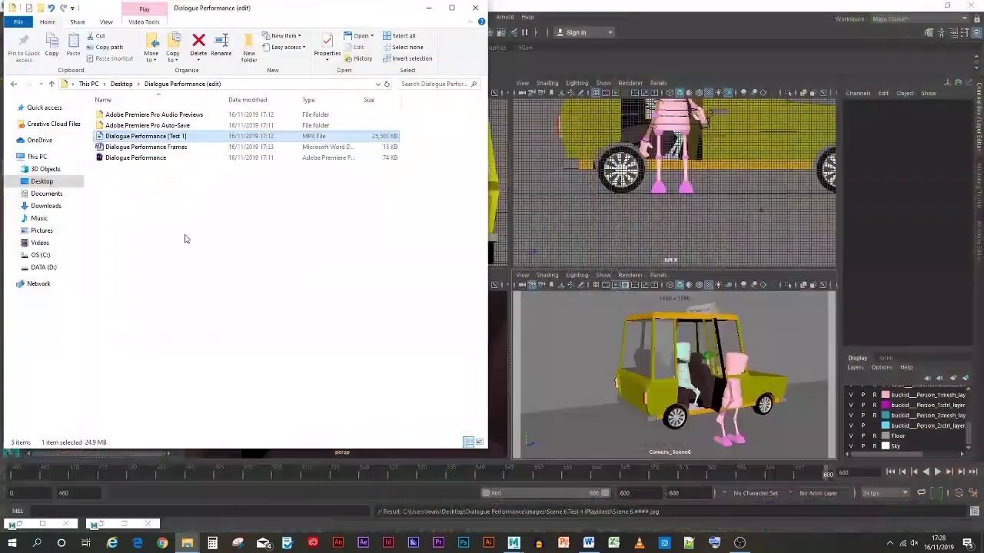
{"action": "left_click", "coordinate": [161, 164]}
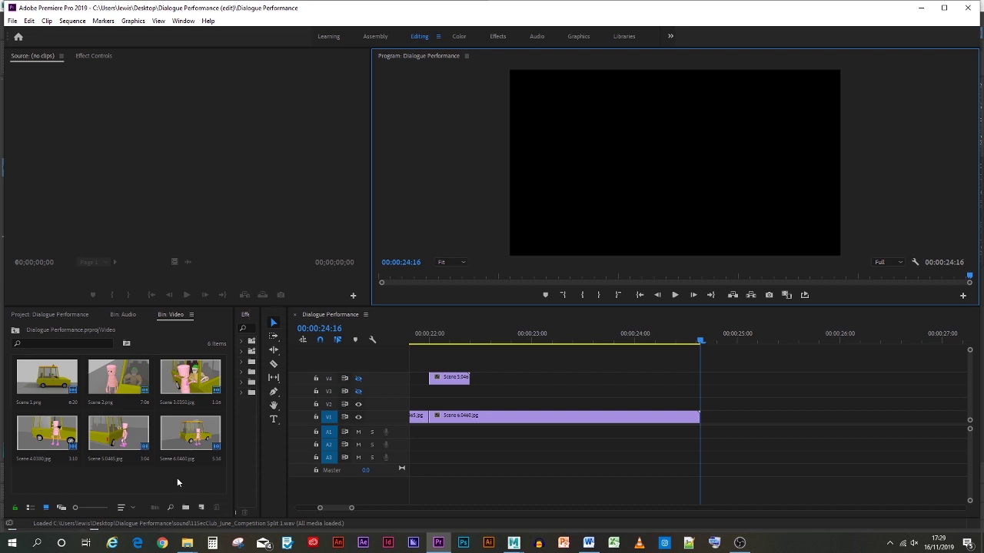
- Replace the footage of the Scene 6 clip in the Video bin with Scene 6.0460 from the Scene 6 Test 4 (Playblast) folder
{"action": "right_click", "coordinate": [183, 435]}
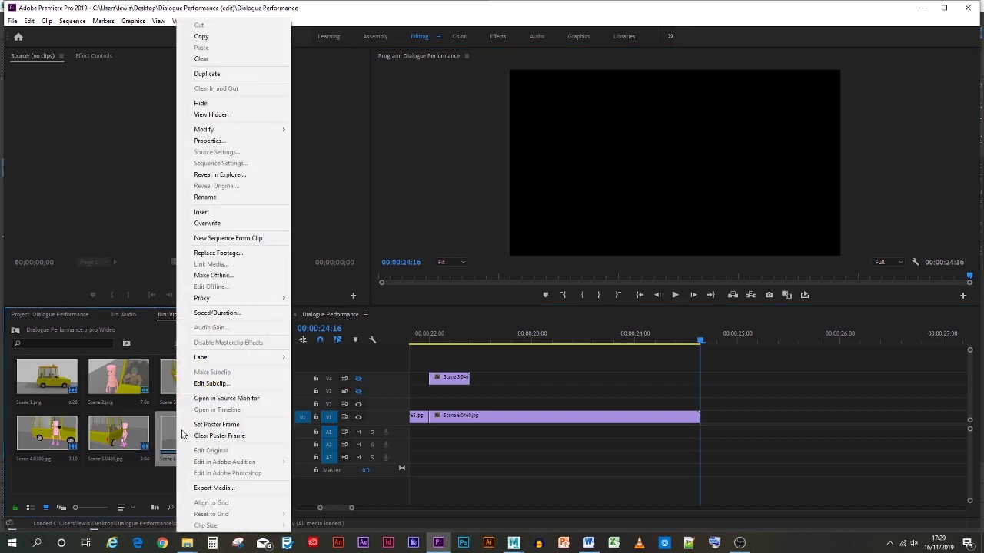
{"action": "left_click", "coordinate": [222, 253]}
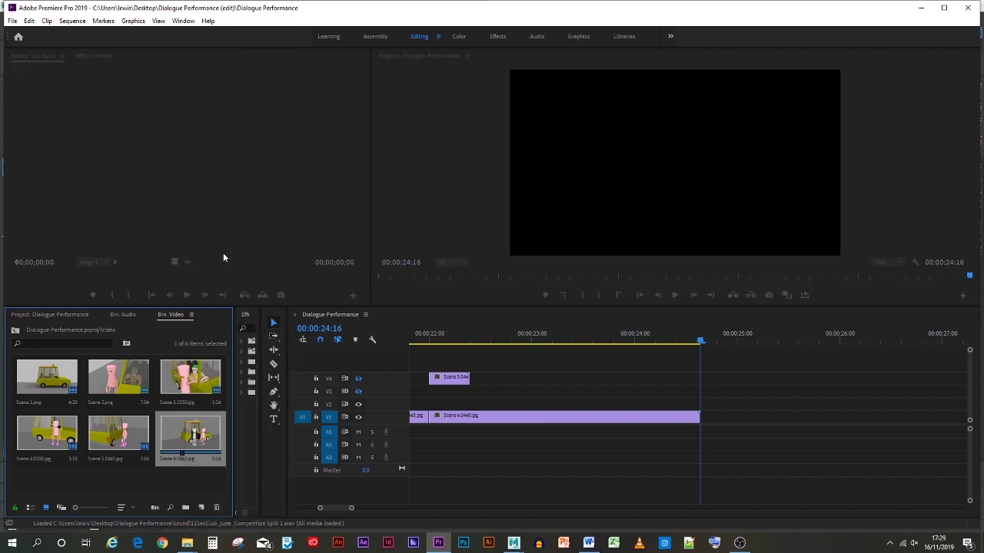
{"action": "left_click", "coordinate": [55, 51]}
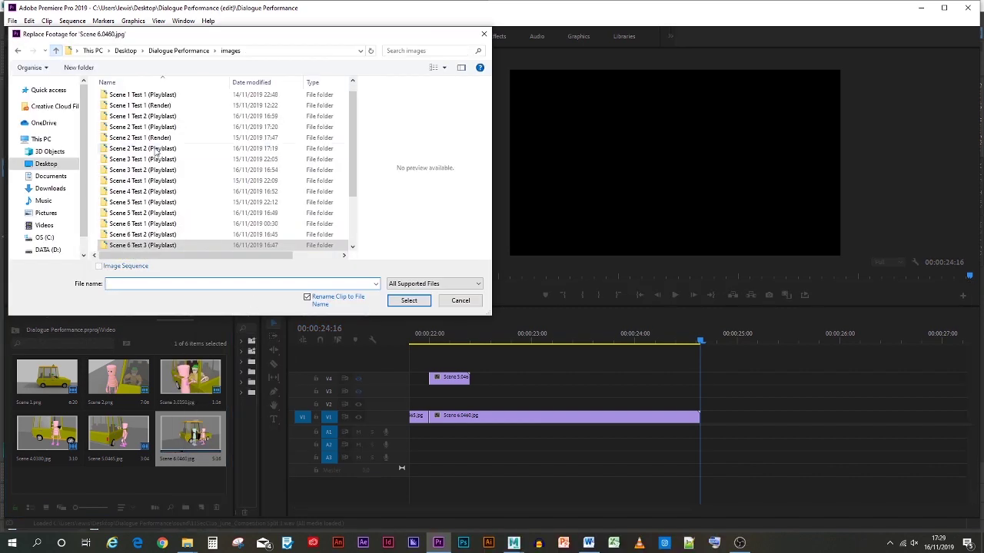
{"action": "double_click", "coordinate": [161, 191]}
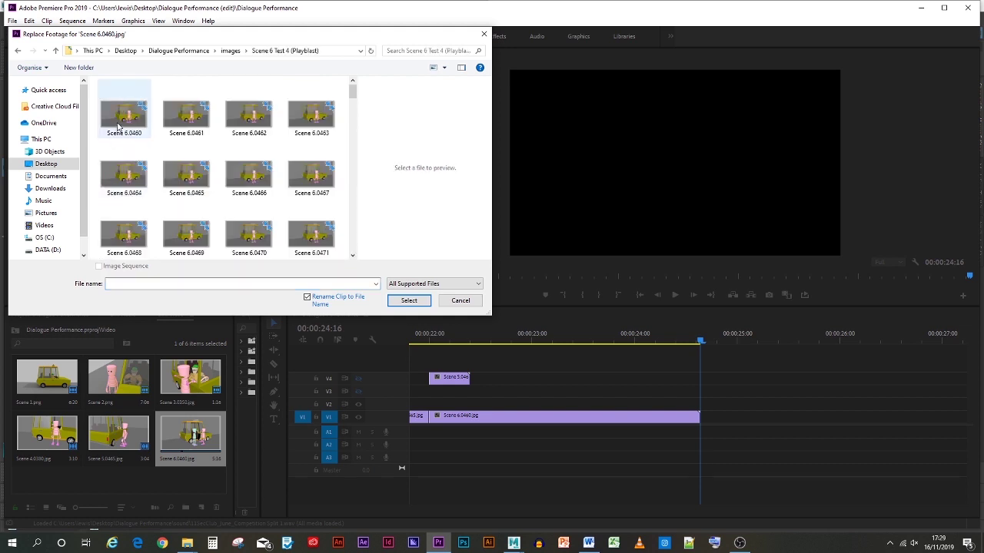
{"action": "left_click", "coordinate": [122, 123]}
{"action": "left_click", "coordinate": [409, 301]}
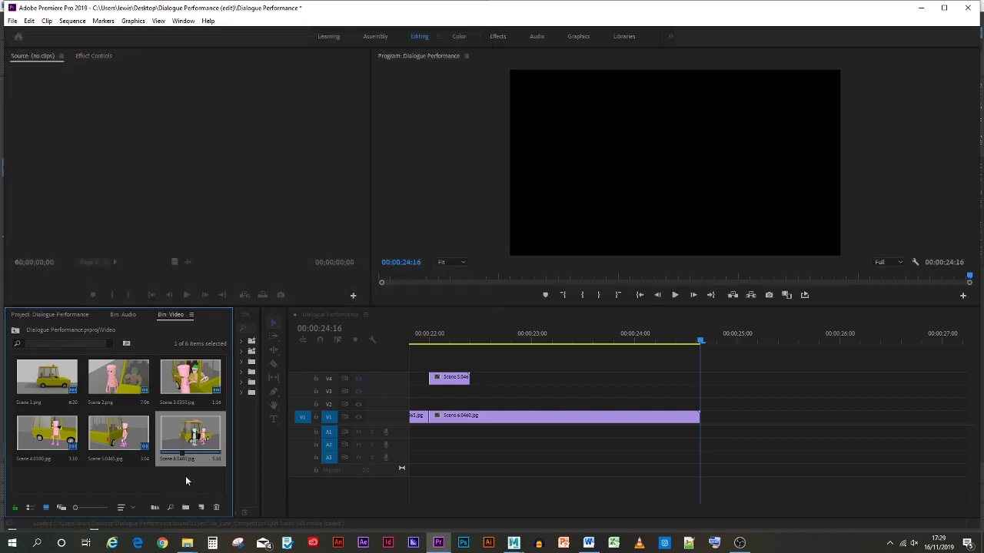
- Play the edited sequence from its start and replay the cuts between Scenes 5 and 6 to check the new footage
{"action": "left_click_drag", "start_coordinate": [702, 344], "coordinate": [344, 318]}
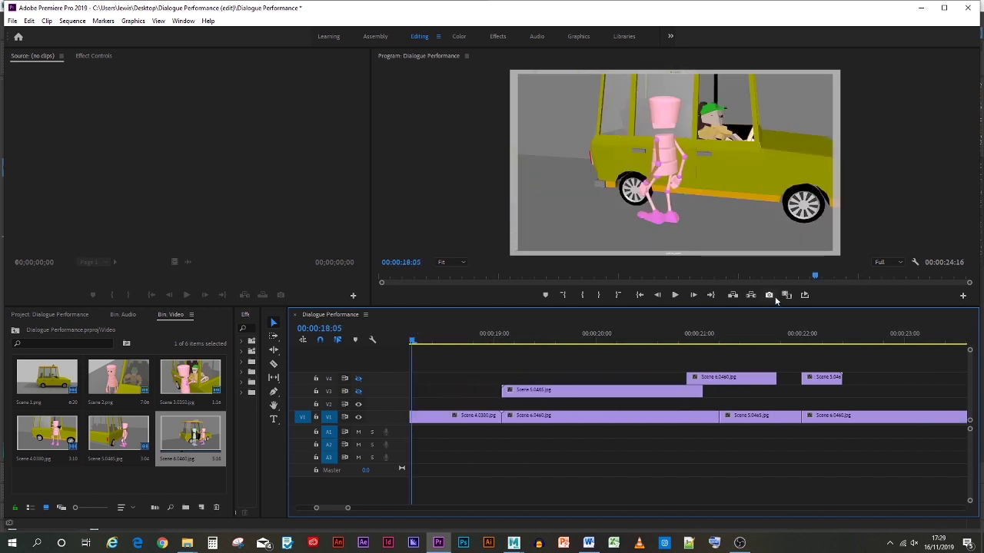
{"action": "left_click", "coordinate": [641, 295]}
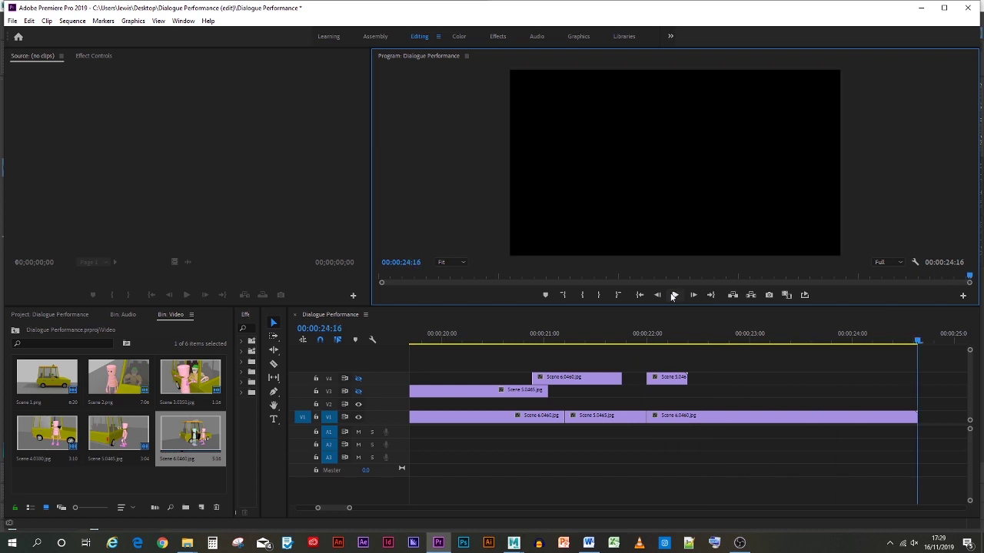
{"action": "left_click_drag", "start_coordinate": [613, 332], "coordinate": [470, 335]}
{"action": "left_click", "coordinate": [675, 295]}
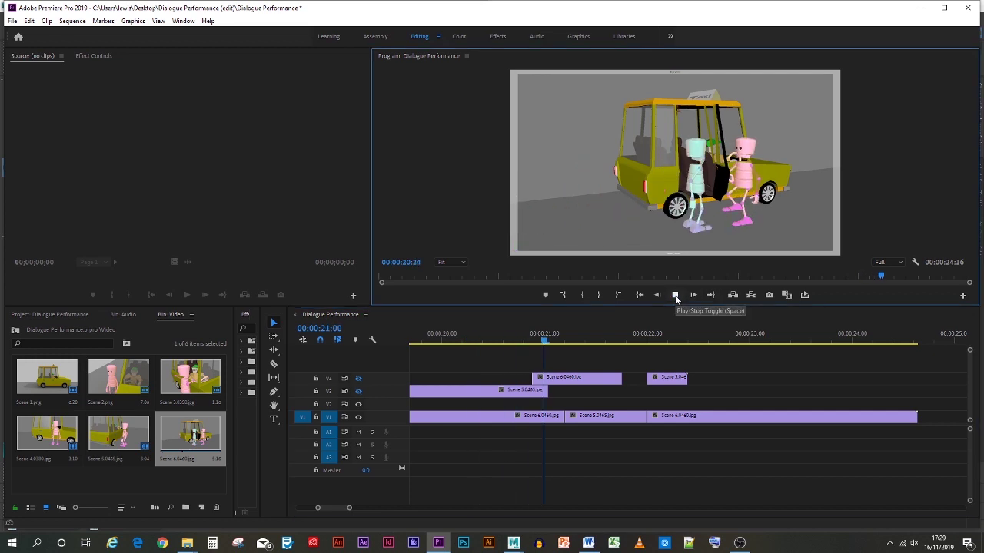
{"action": "left_click", "coordinate": [675, 295]}
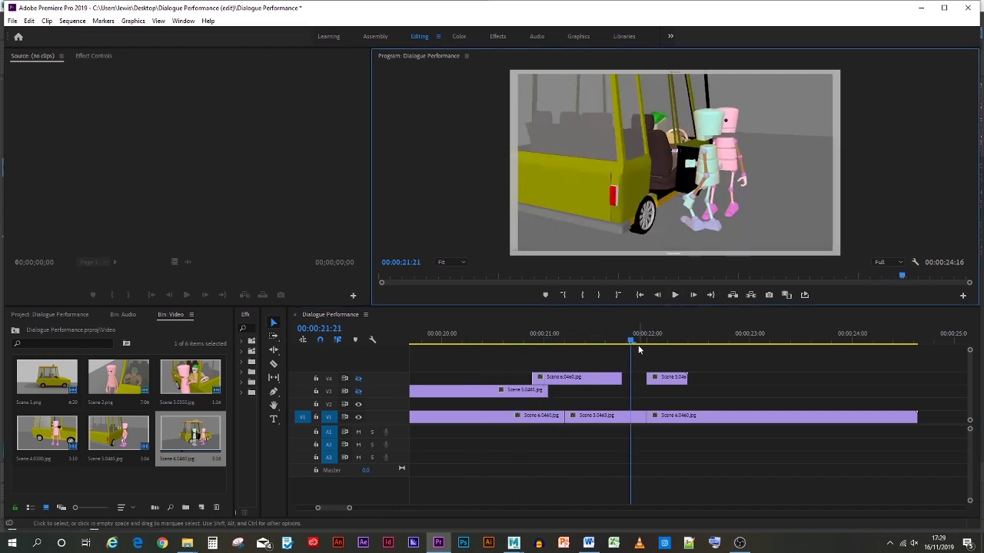
- Move the last Scene 6 clip up to track V2 and set the preceding Scene 5 clip's duration to 1 second
{"action": "left_click_drag", "start_coordinate": [632, 341], "coordinate": [623, 342]}
{"action": "left_click_drag", "start_coordinate": [688, 415], "coordinate": [688, 403]}
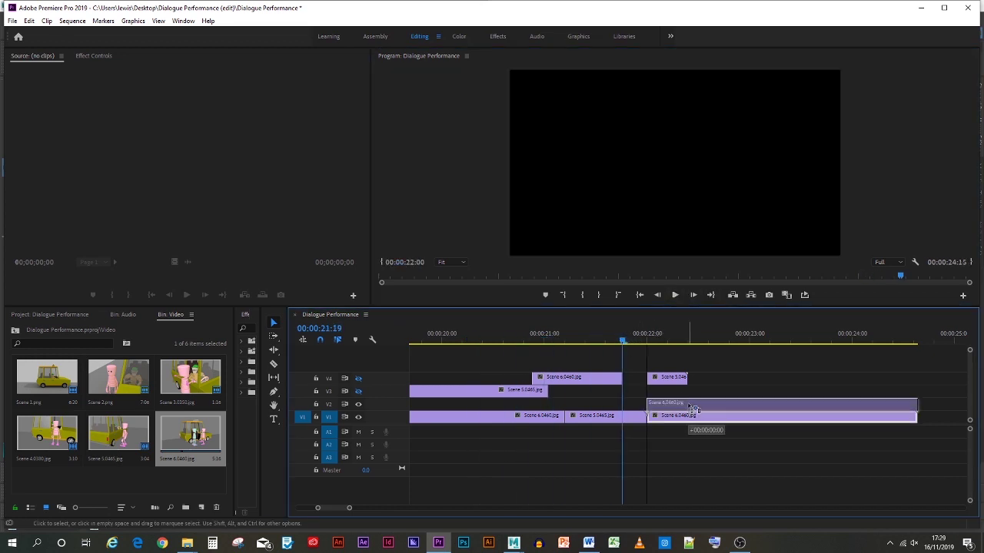
{"action": "right_click", "coordinate": [629, 414]}
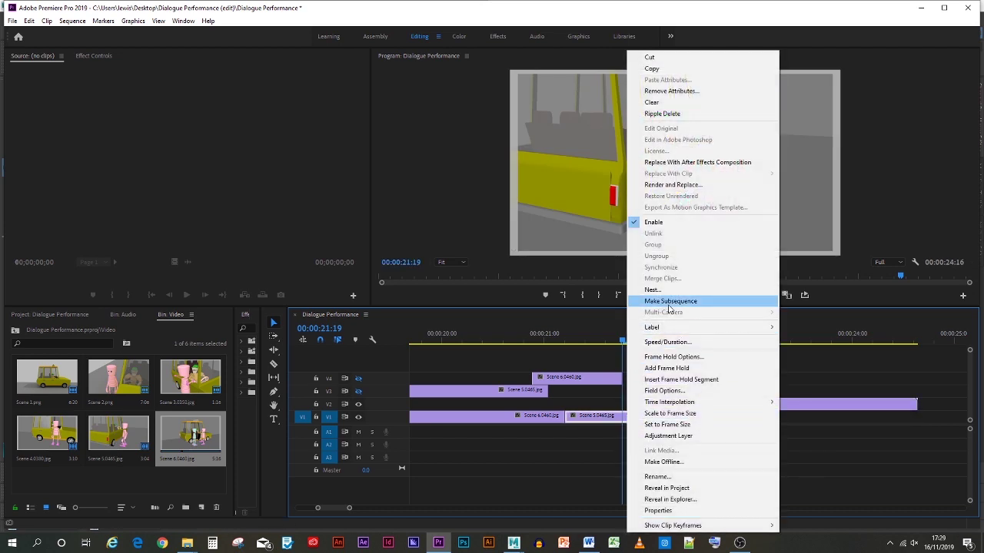
{"action": "left_click", "coordinate": [669, 342]}
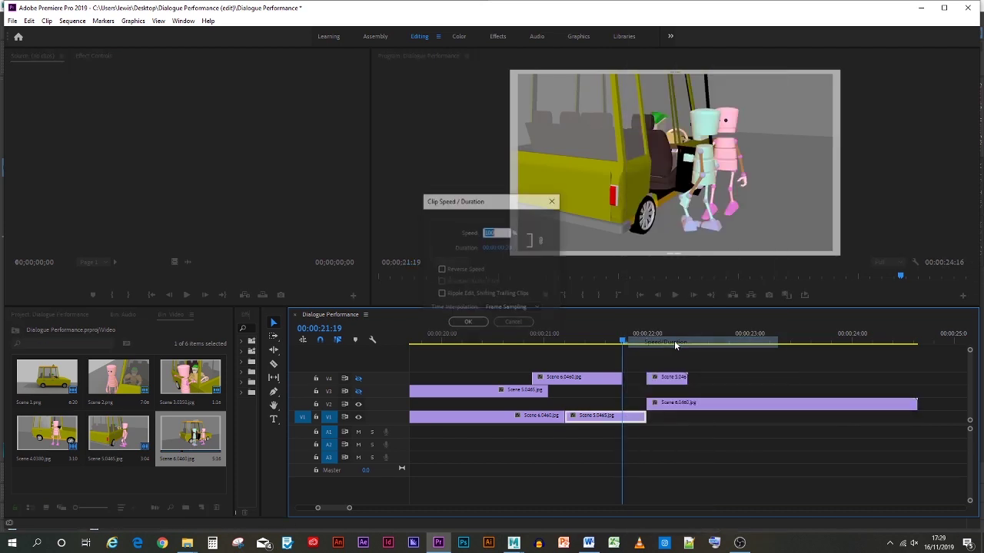
{"action": "left_click", "coordinate": [503, 249]}
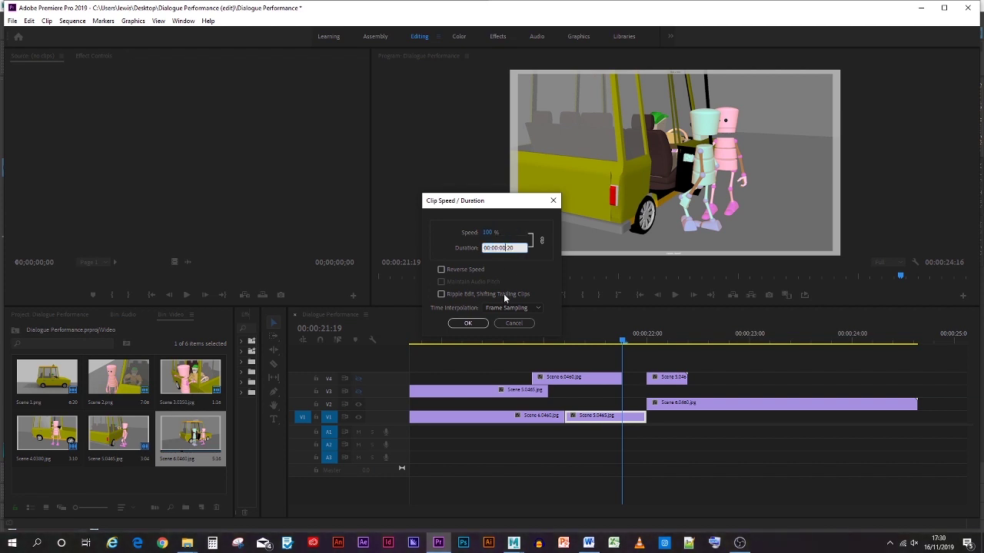
{"action": "key", "text": "BackSpace"}
{"action": "type", "text": "1:"}
{"action": "key", "text": "Return"}
- Place the last Scene 6 clip back on track V1 directly after the lengthened Scene 5 clip and replay the ending
{"action": "left_click_drag", "start_coordinate": [709, 409], "coordinate": [711, 417]}
{"action": "left_click_drag", "start_coordinate": [626, 340], "coordinate": [445, 340]}
{"action": "left_click", "coordinate": [679, 295]}
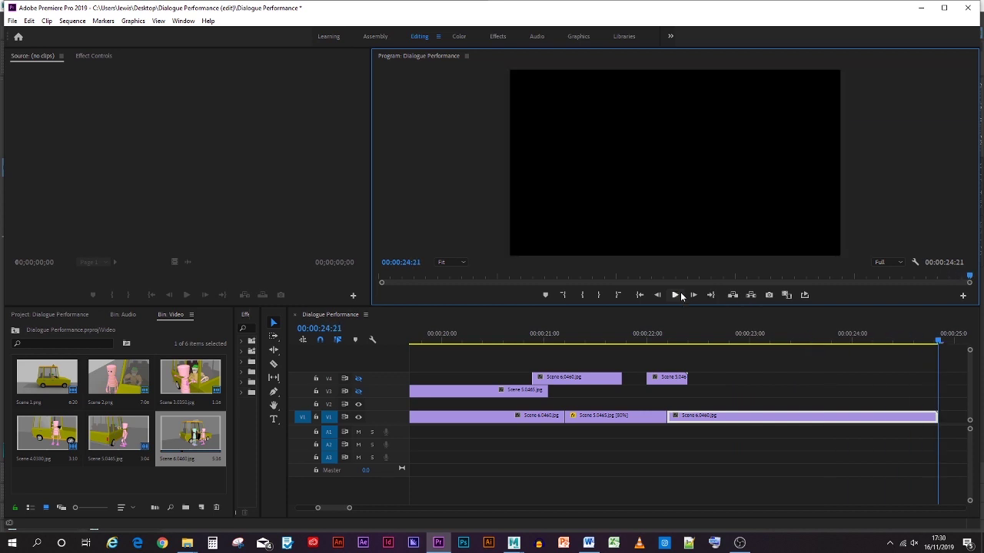
- Open the media export settings for the sequence and name the output file Dialogue Performance [Test 2] in the Dialogue Performance (edit) folder
{"action": "left_click", "coordinate": [11, 20]}
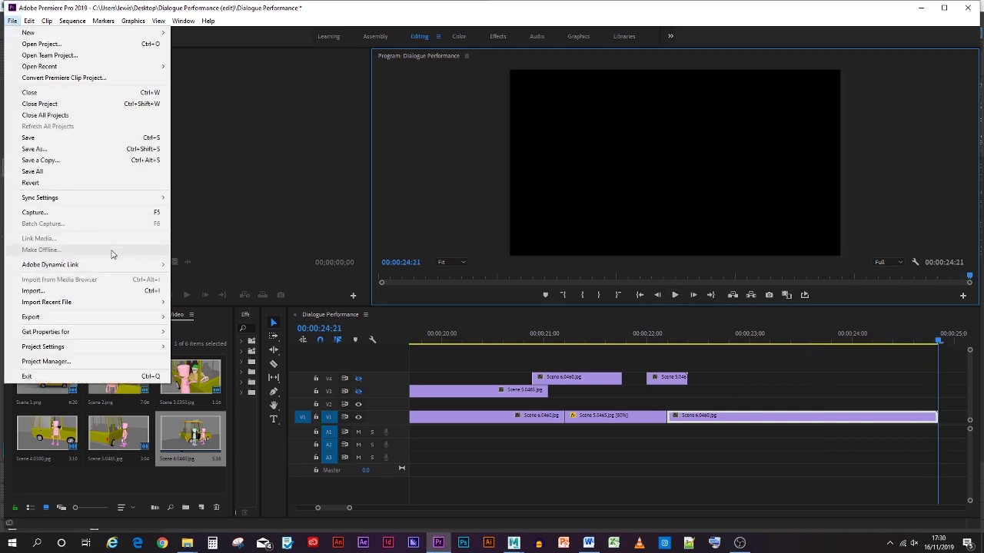
{"action": "mouse_move", "coordinate": [144, 316]}
{"action": "left_click", "coordinate": [196, 317]}
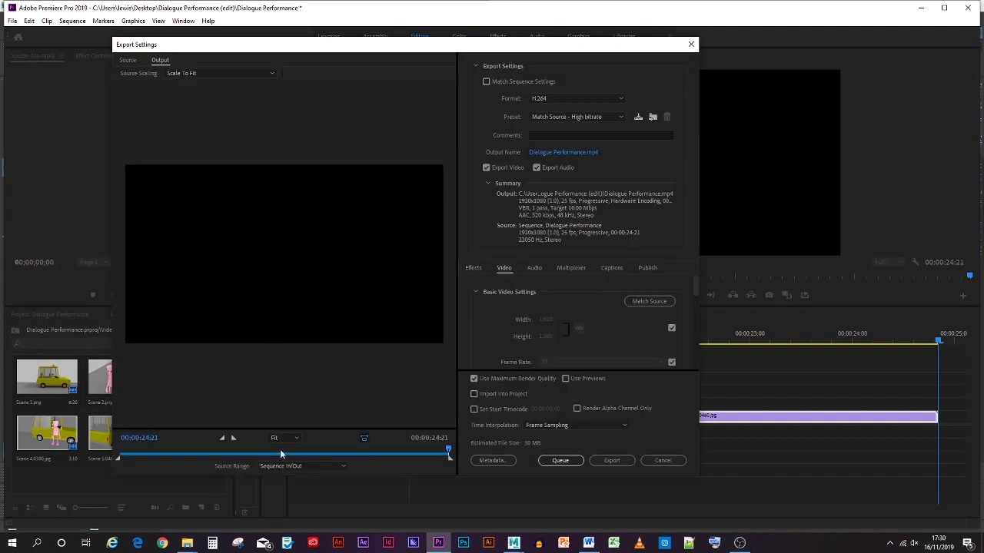
{"action": "left_click", "coordinate": [559, 152]}
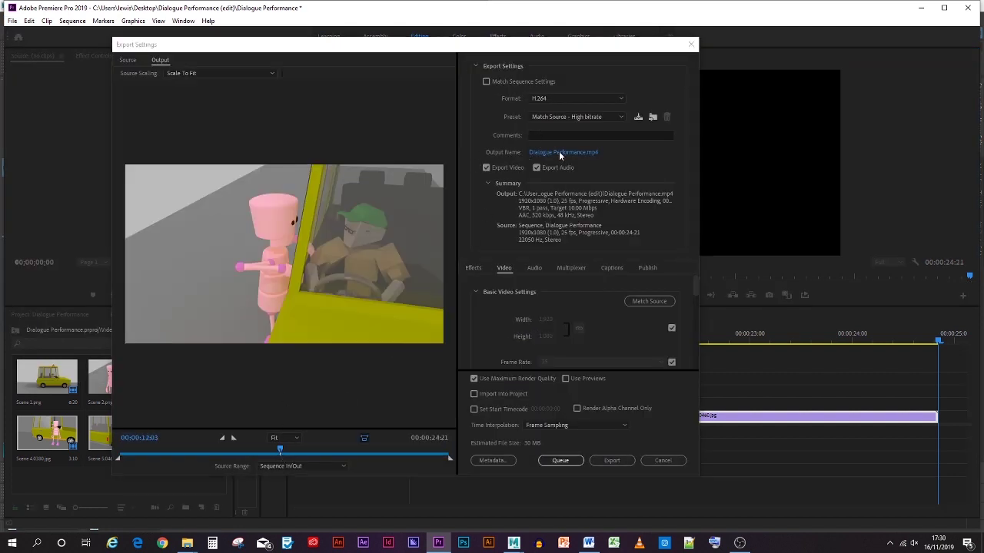
{"action": "left_click", "coordinate": [248, 146]}
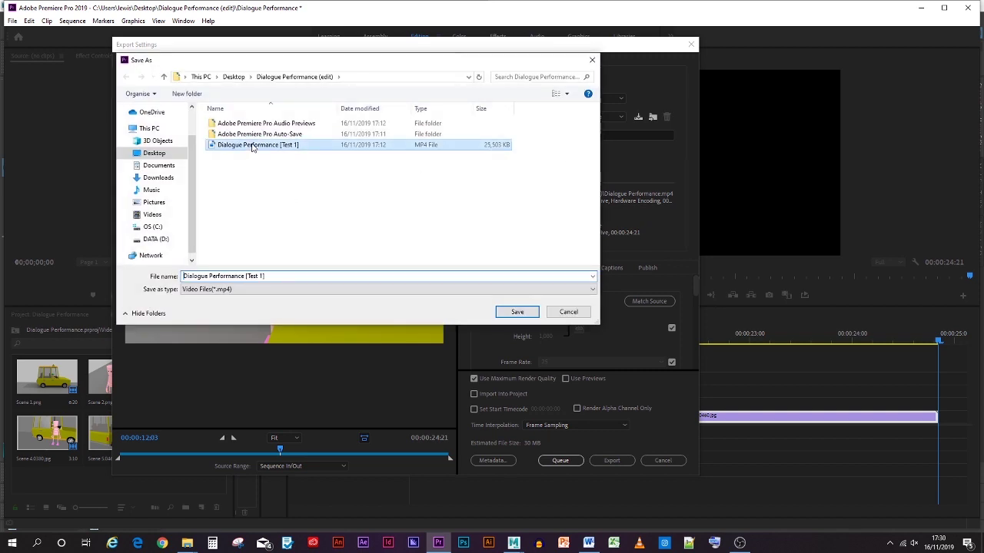
{"action": "left_click", "coordinate": [264, 276]}
{"action": "left_click", "coordinate": [263, 276]}
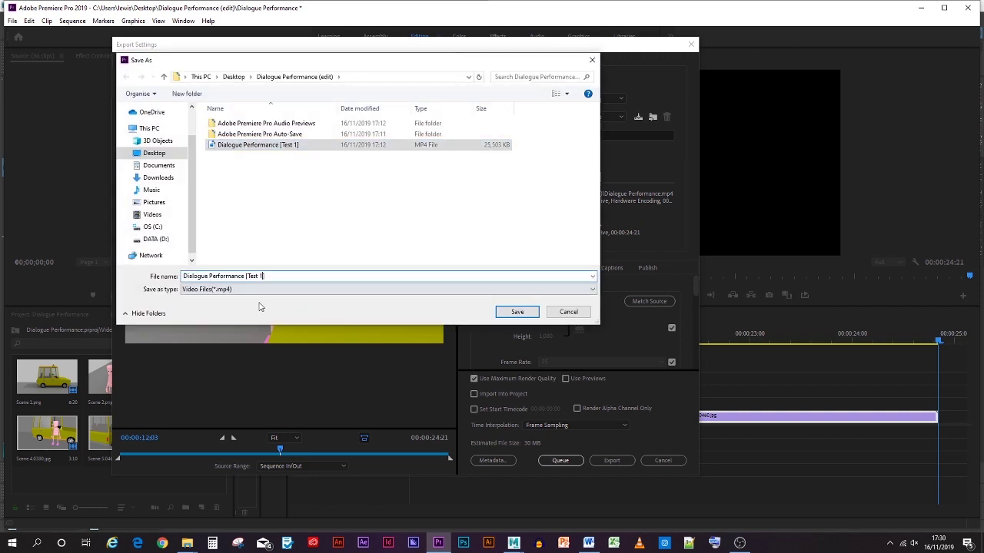
{"action": "key", "text": "BackSpace"}
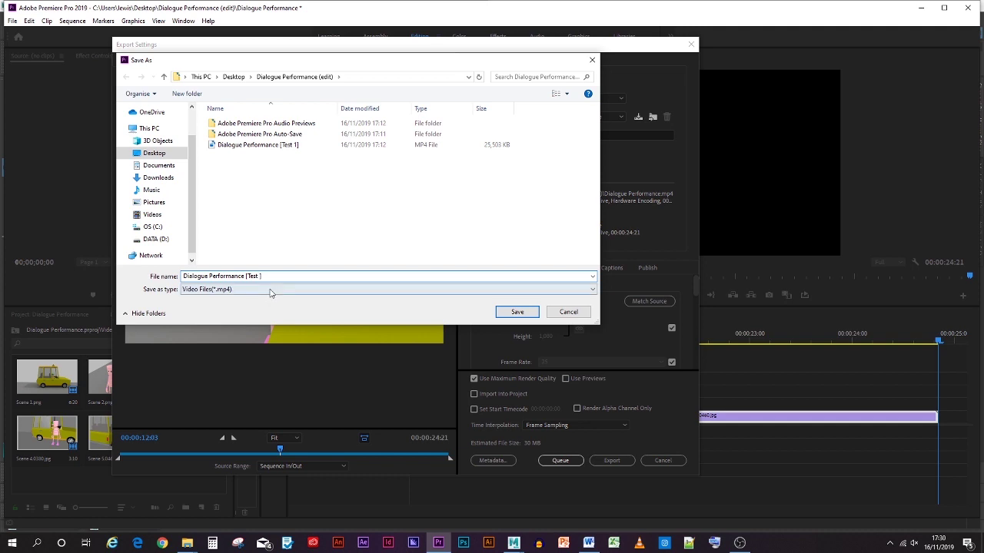
{"action": "type", "text": "23"}
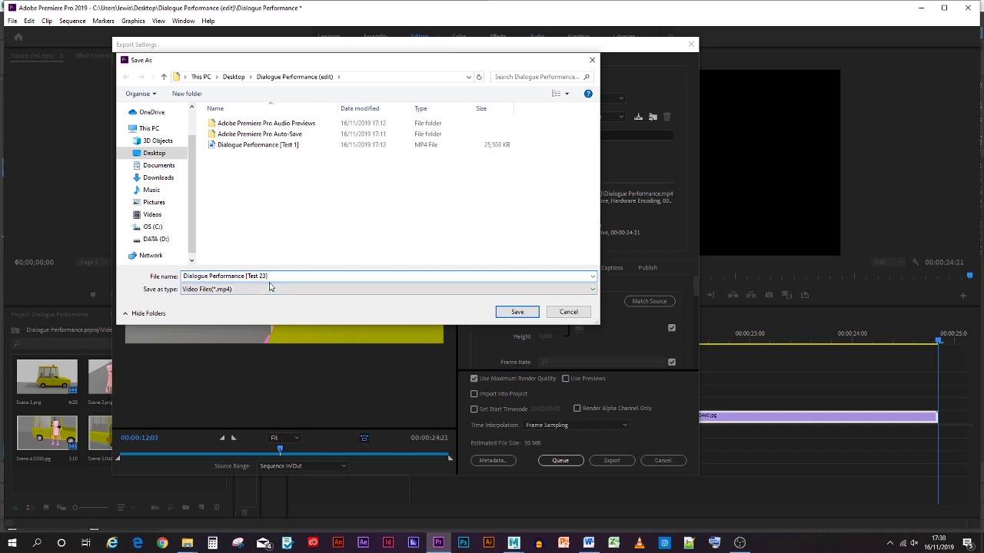
{"action": "left_click", "coordinate": [517, 311]}
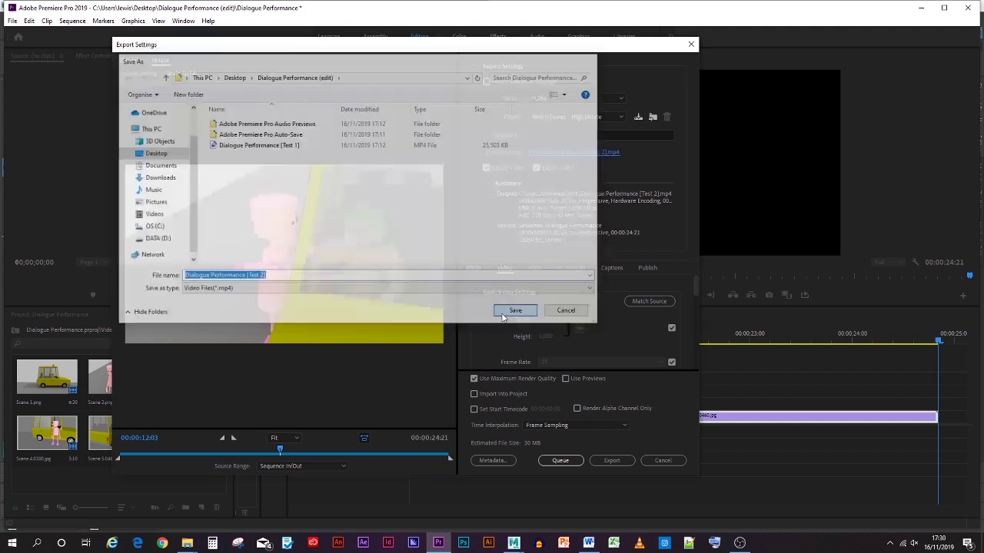
- Enable Render at Maximum Depth and export the sequence as an H.264 video
{"action": "scroll", "coordinate": [546, 346], "scroll_direction": "down", "scroll_amount": 2}
{"action": "left_click", "coordinate": [528, 331]}
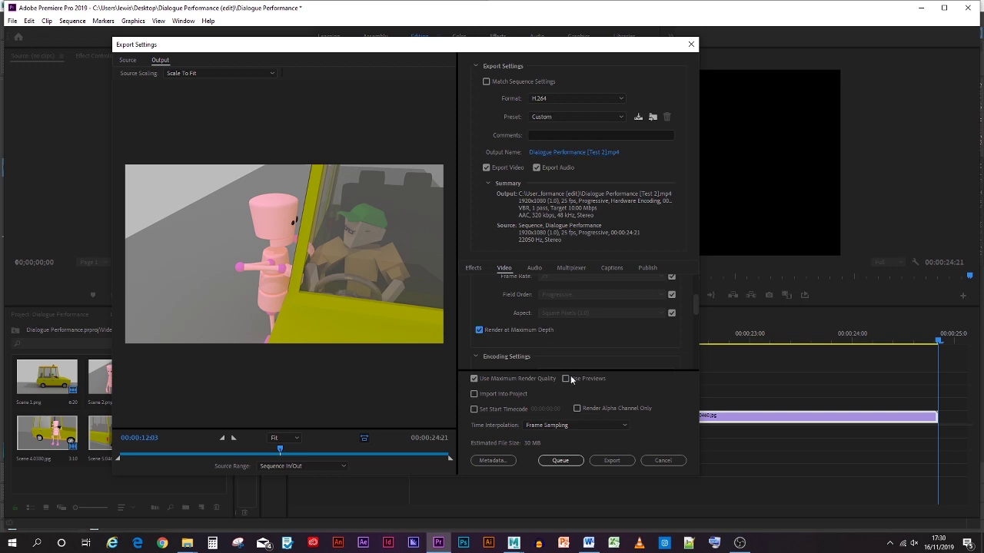
{"action": "left_click", "coordinate": [612, 461]}
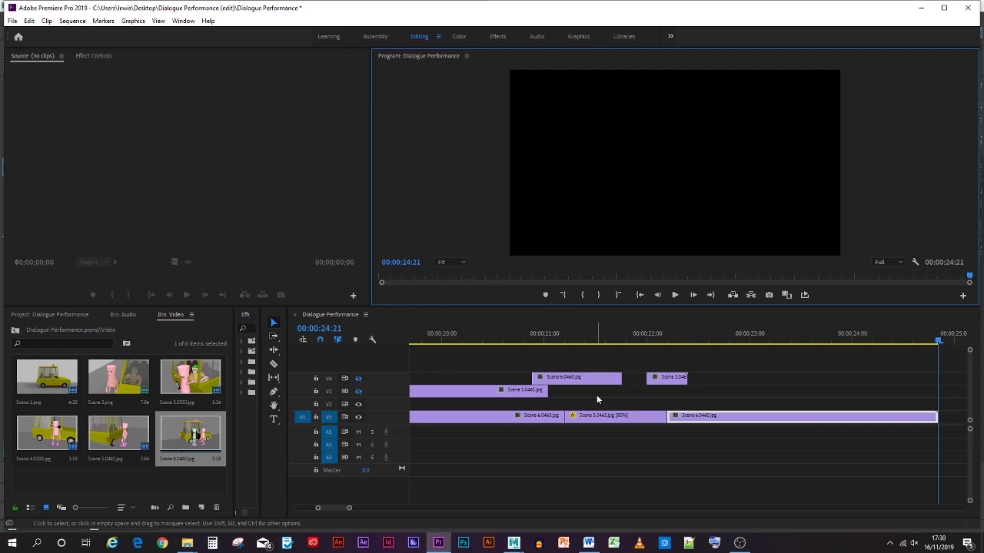
- Save the Dialogue Performance project, close Premiere Pro and return to the Maya scene
{"action": "left_click", "coordinate": [13, 21]}
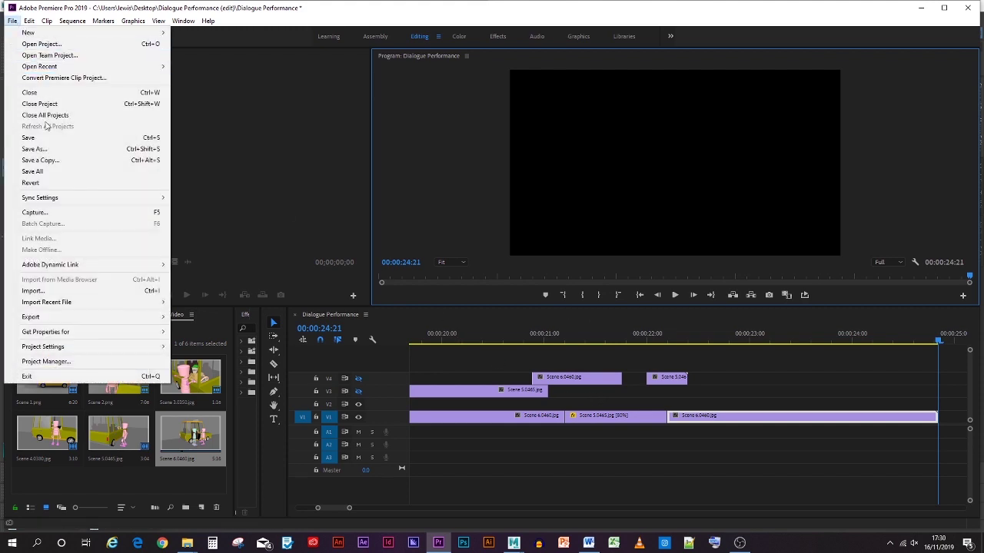
{"action": "left_click", "coordinate": [35, 138]}
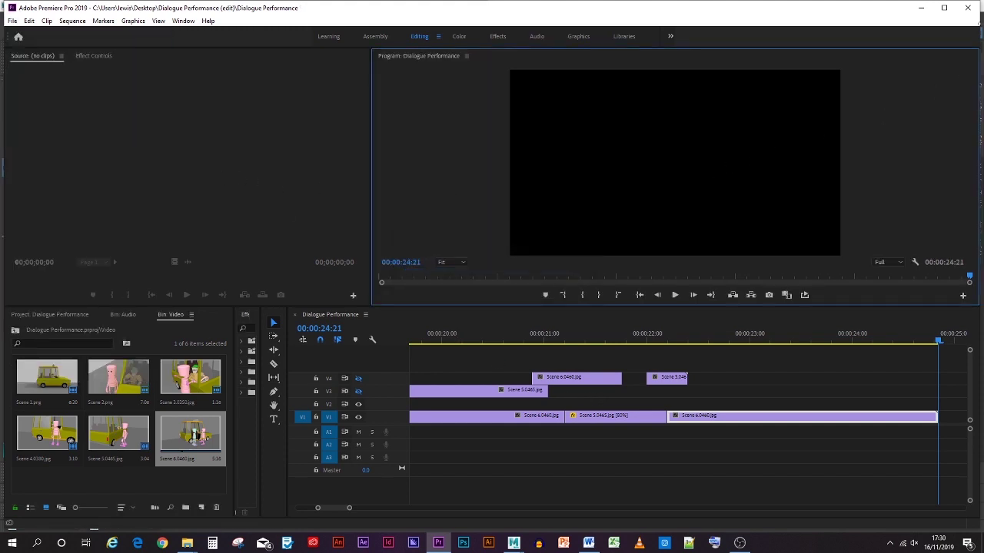
{"action": "left_click", "coordinate": [968, 9]}
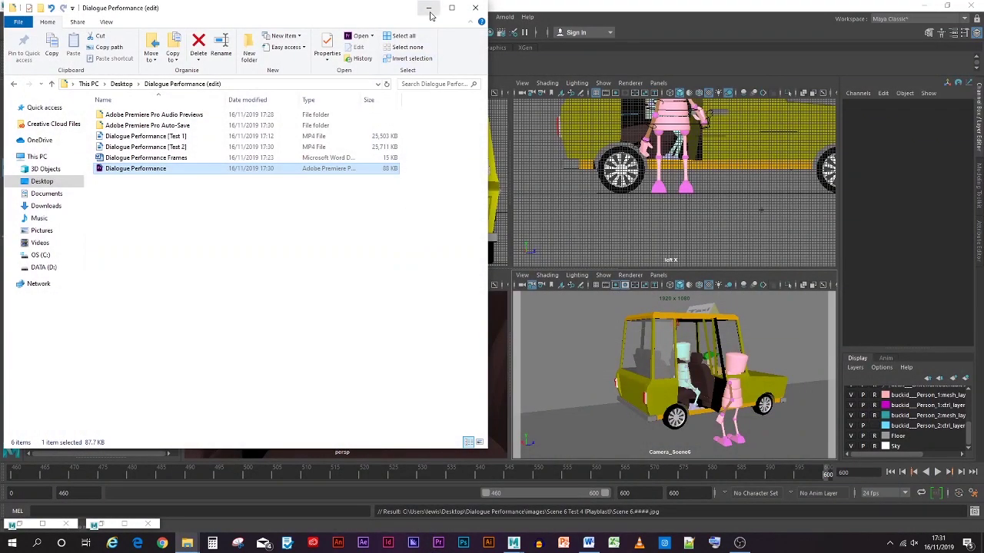
{"action": "left_click", "coordinate": [430, 12]}
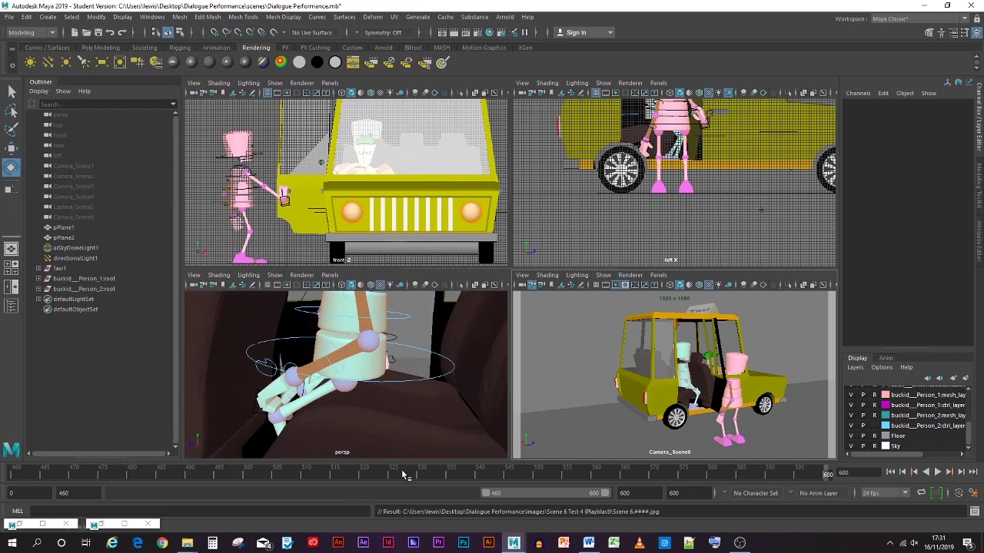
- Save the Dialogue Performance Maya scene, accepting the student version notice
{"action": "left_click_drag", "start_coordinate": [404, 472], "coordinate": [541, 483]}
{"action": "left_click", "coordinate": [11, 17]}
{"action": "left_click", "coordinate": [35, 59]}
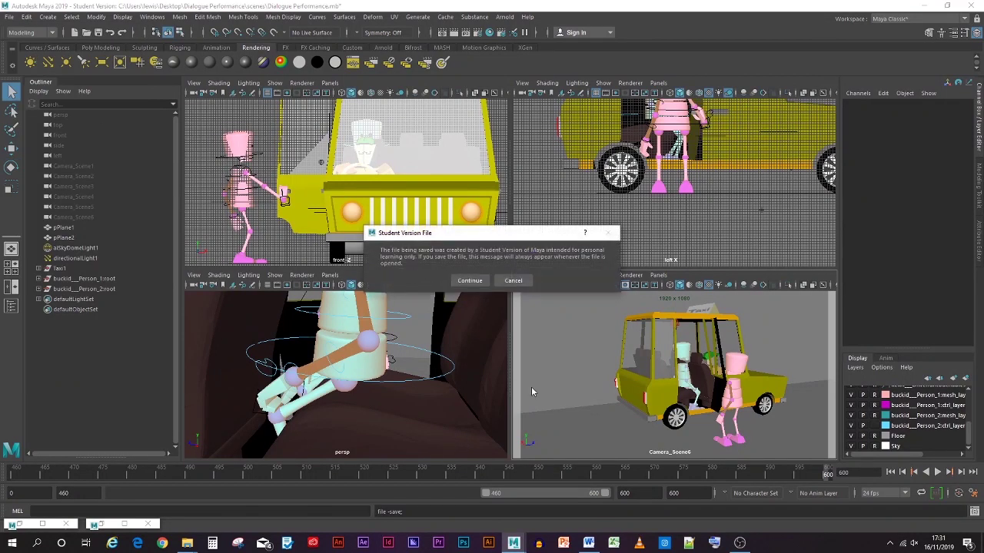
{"action": "left_click", "coordinate": [470, 280]}
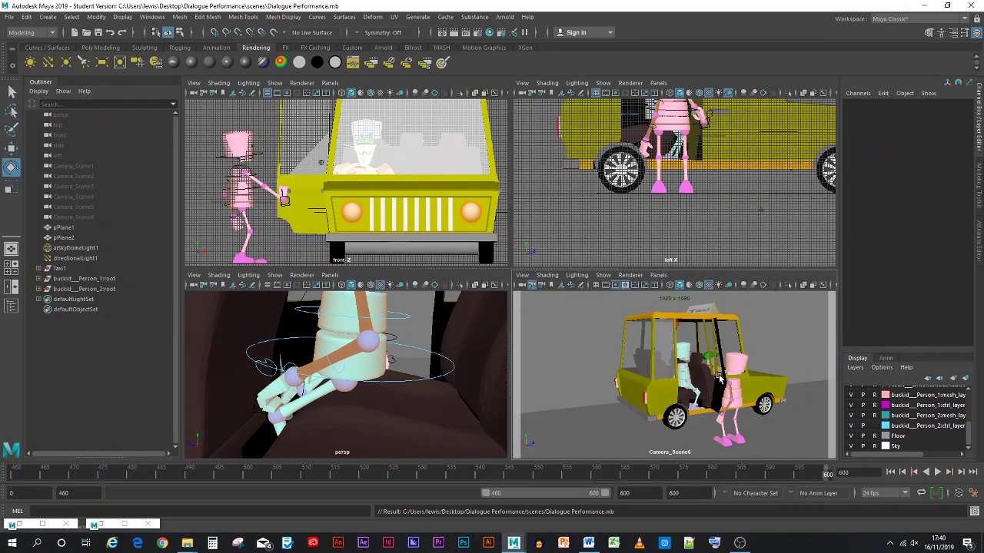
- Set the playback range to frames 600 to 700 and turn off Reference mode on the Person_1 control layer
{"action": "double_click", "coordinate": [644, 493]}
{"action": "type", "text": "70"}
{"action": "key", "text": "Return"}
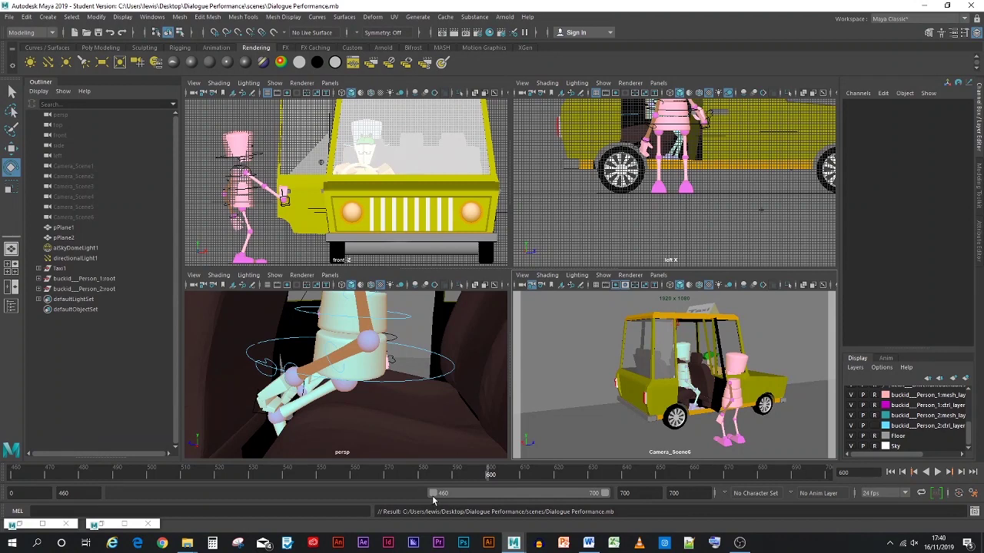
{"action": "left_click_drag", "start_coordinate": [435, 497], "coordinate": [536, 500]}
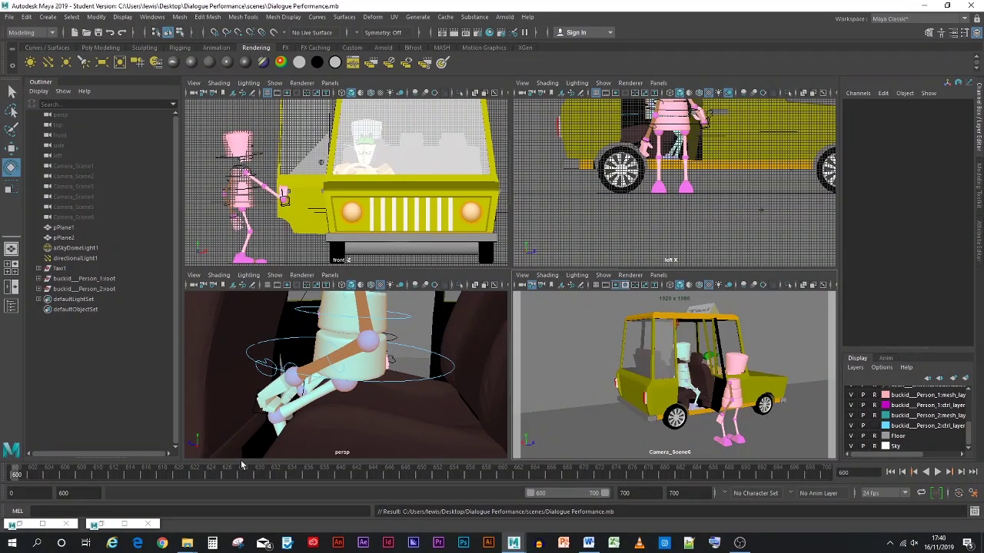
{"action": "left_click", "coordinate": [875, 406]}
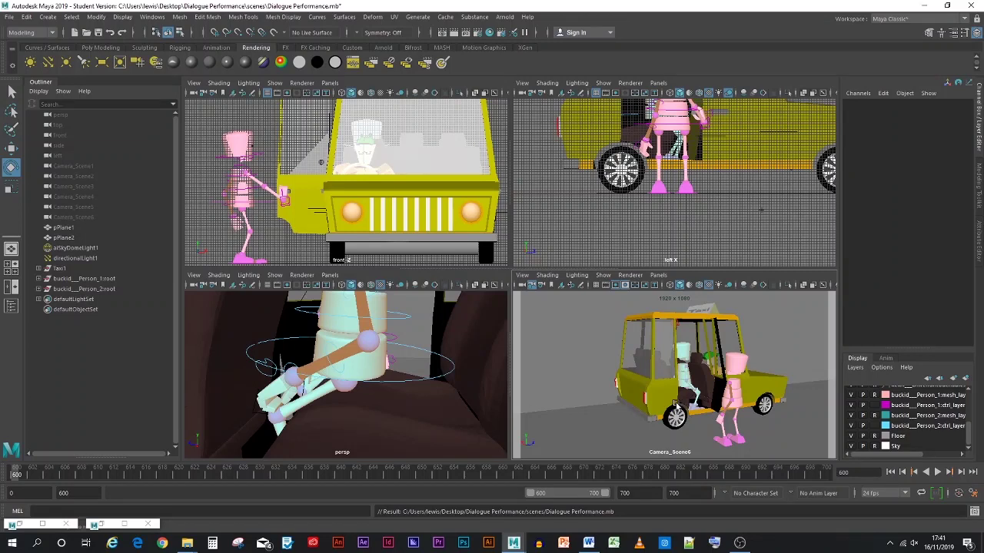
- Duplicate Camera_Scene6 and place the copy, Camera_Scene7, directly below the original camera in the Outliner
{"action": "left_click", "coordinate": [660, 276]}
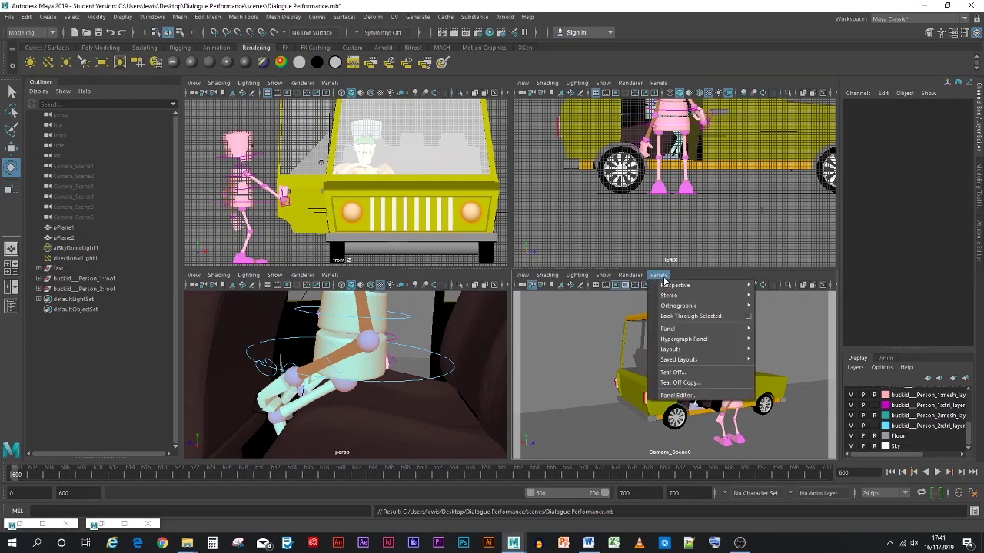
{"action": "left_click", "coordinate": [69, 217]}
{"action": "key", "text": "ctrl+s"}
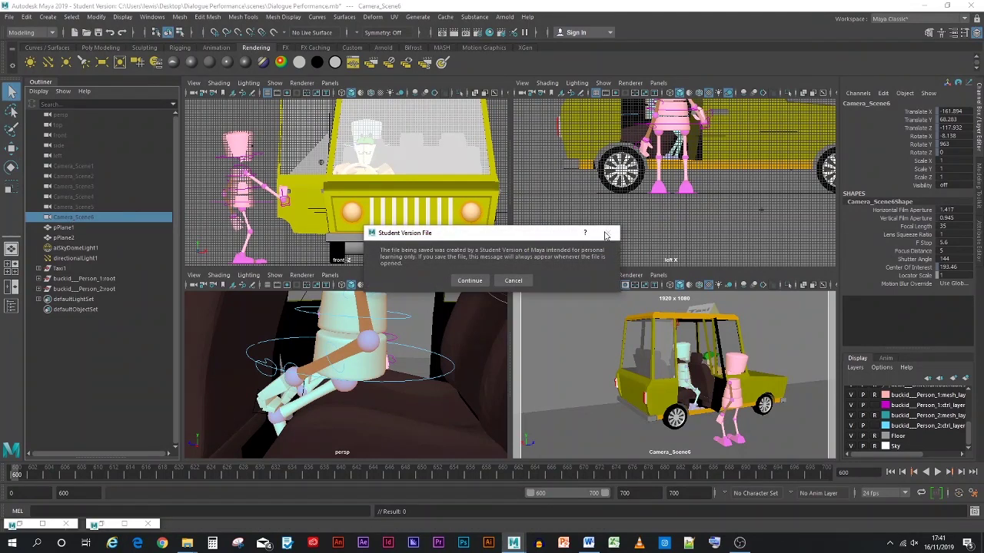
{"action": "left_click", "coordinate": [513, 281]}
{"action": "key", "text": "ctrl+d"}
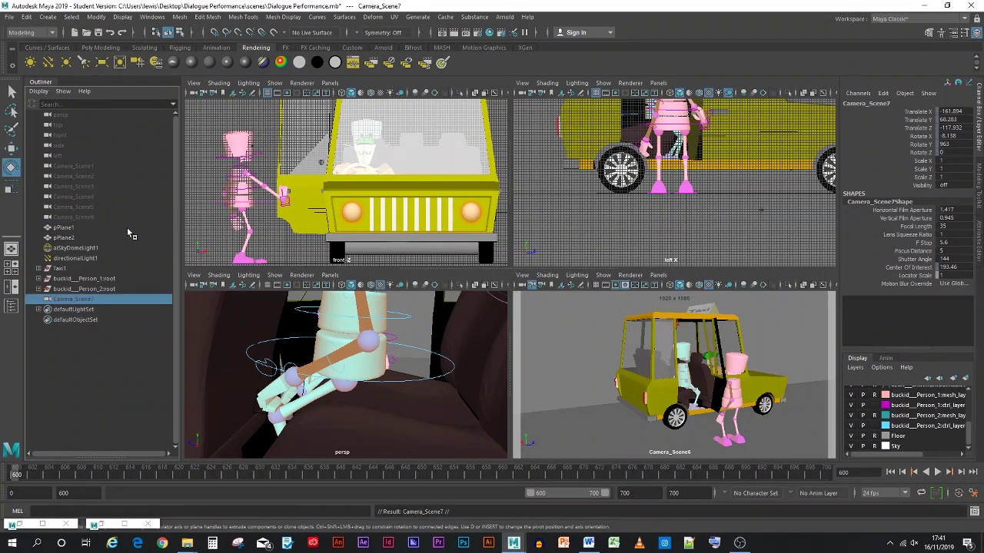
{"action": "left_click_drag", "start_coordinate": [82, 301], "coordinate": [94, 229]}
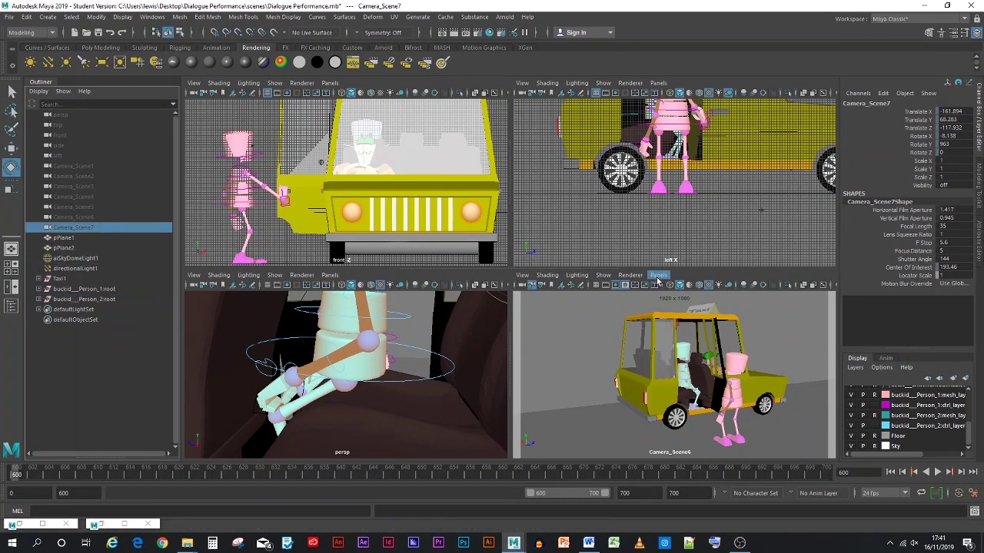
- Look through Camera_Scene7 and reframe it from the taxi's front side, showing the pink character at the open door and the driver
{"action": "left_click", "coordinate": [658, 275]}
{"action": "mouse_move", "coordinate": [719, 286]}
{"action": "left_click", "coordinate": [787, 347]}
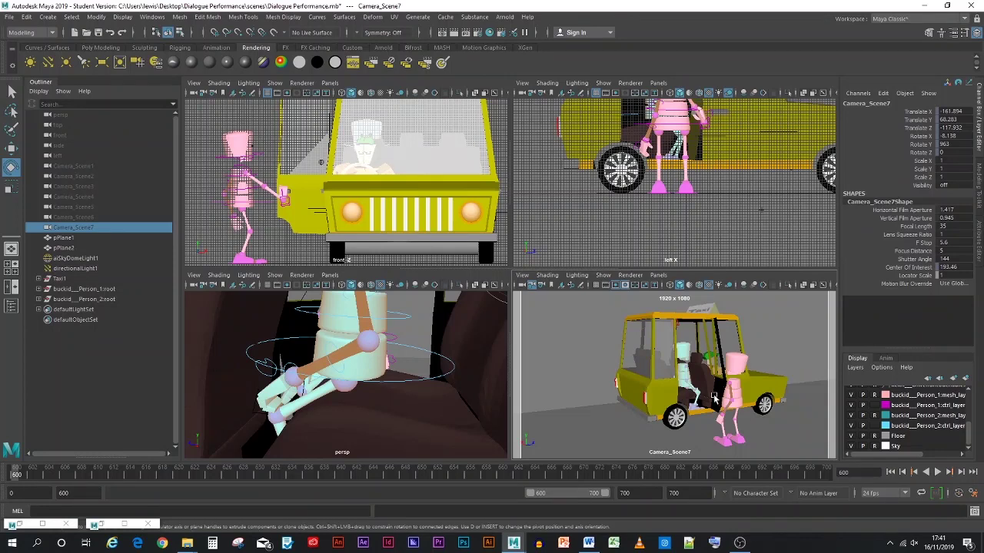
{"action": "left_click_drag", "start_coordinate": [700, 391], "coordinate": [704, 396], "text": "alt"}
{"action": "scroll", "coordinate": [701, 396], "scroll_direction": "up", "scroll_amount": 3}
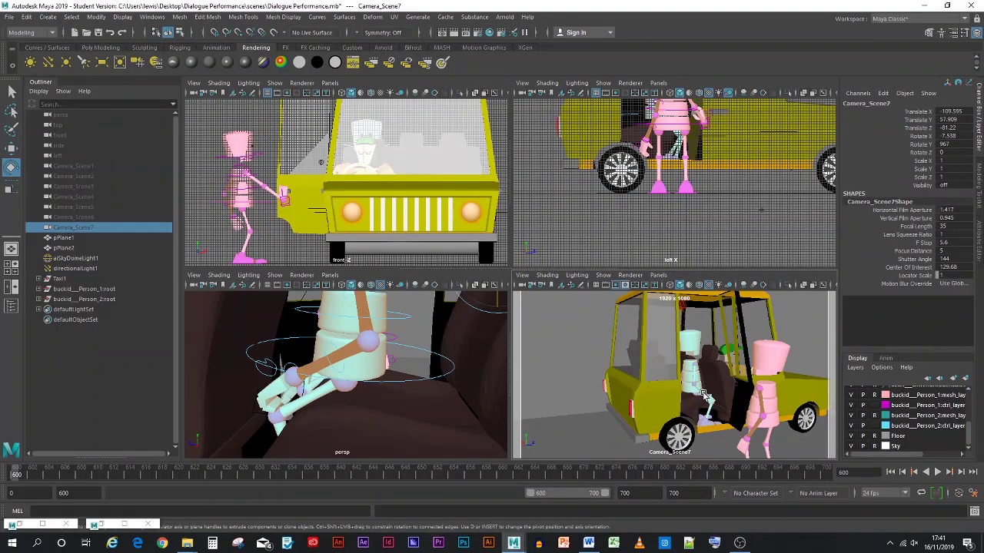
{"action": "scroll", "coordinate": [697, 401], "scroll_direction": "up", "scroll_amount": 3}
{"action": "left_click_drag", "start_coordinate": [697, 401], "coordinate": [646, 401], "text": "alt"}
{"action": "scroll", "coordinate": [672, 405], "scroll_direction": "down", "scroll_amount": 5}
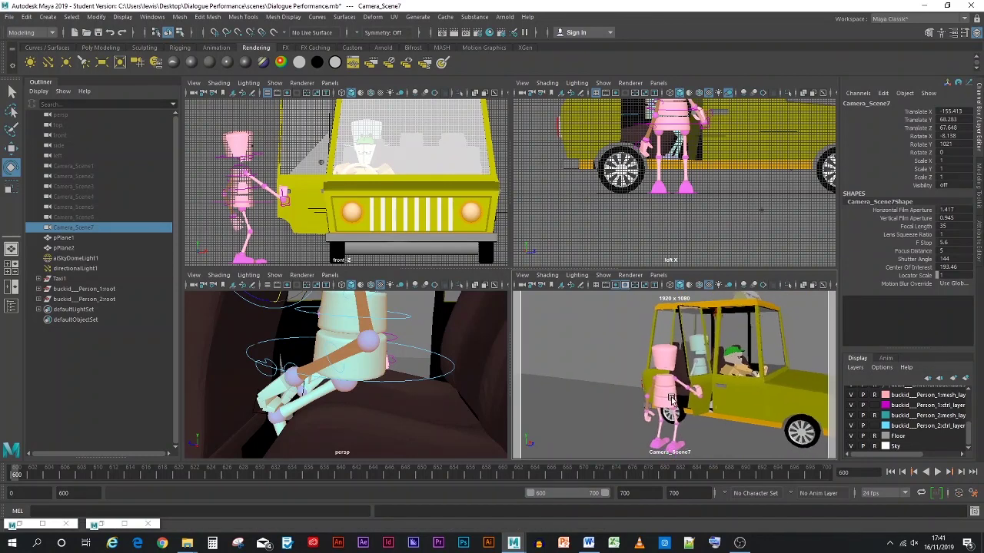
{"action": "left_click_drag", "start_coordinate": [653, 400], "coordinate": [648, 400], "text": "alt"}
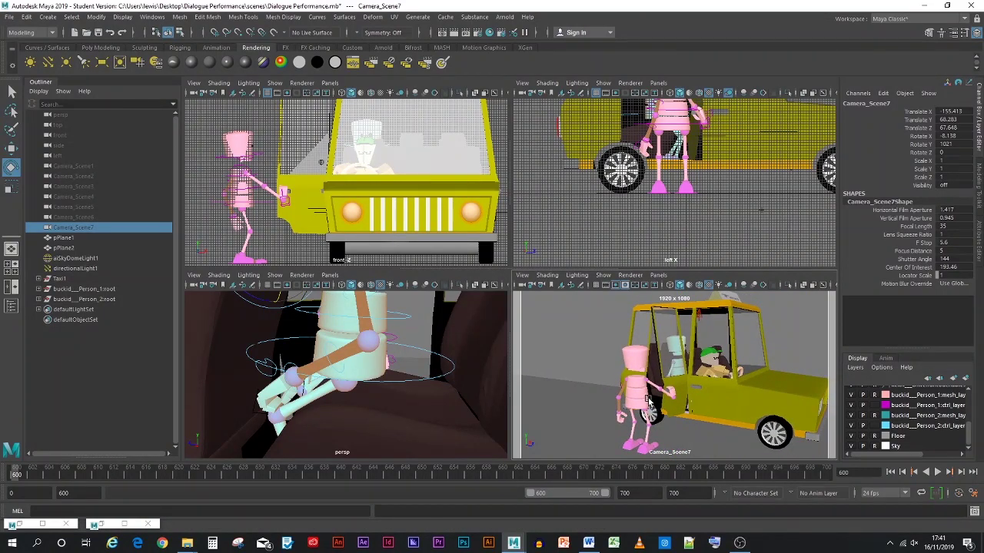
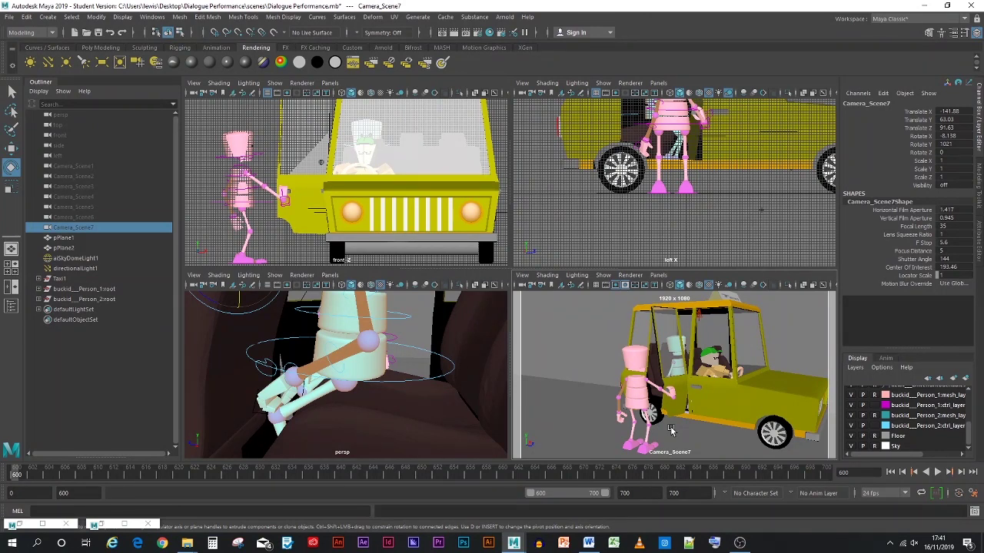
- Save the scene and lock Camera_Scene7 against accidental movement
{"action": "left_click", "coordinate": [9, 18]}
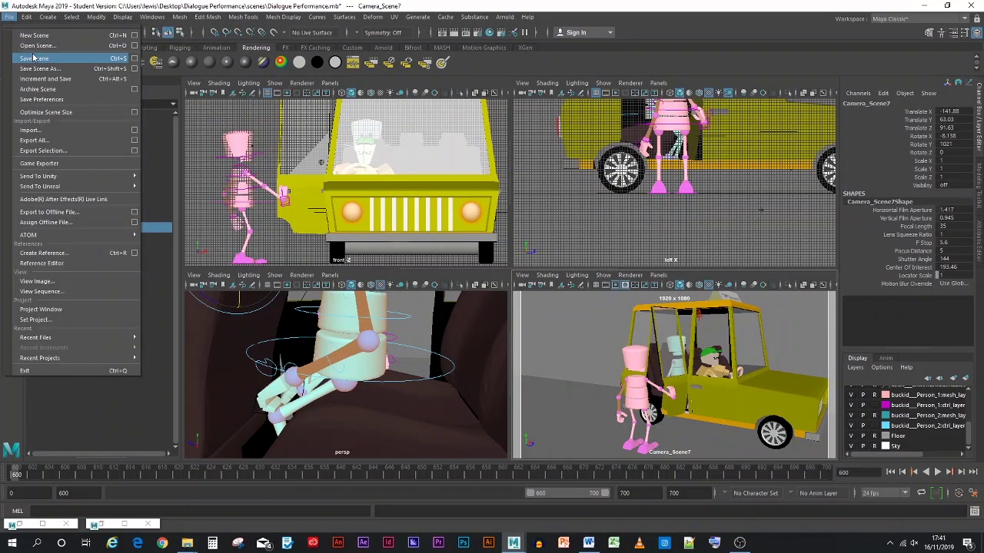
{"action": "left_click", "coordinate": [33, 57]}
{"action": "left_click", "coordinate": [466, 279]}
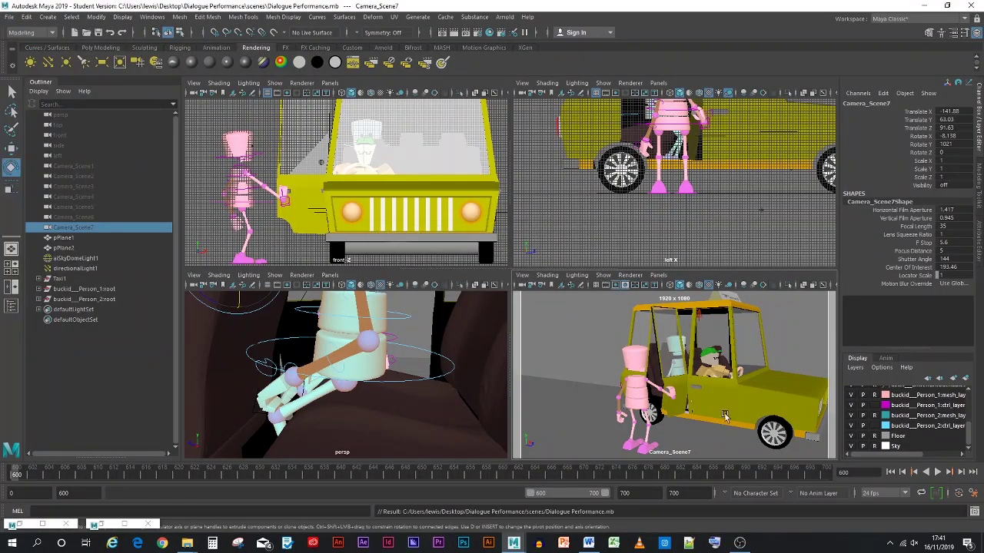
{"action": "left_click", "coordinate": [532, 285]}
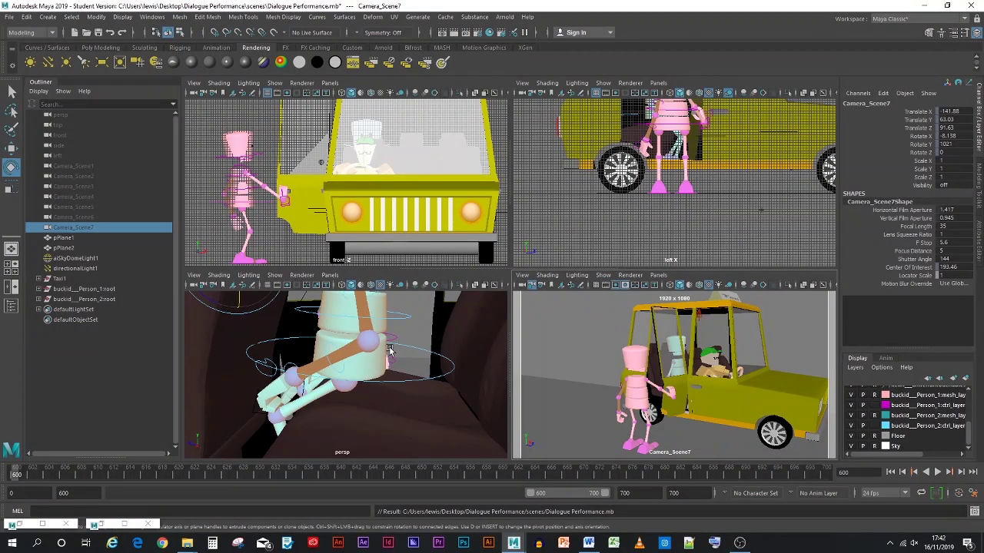
- Turn off Reference mode on the Taxi_Ctrl layer and select the control of the taxi's open passenger door, Door_4
{"action": "left_click_drag", "start_coordinate": [391, 344], "coordinate": [239, 347], "text": "alt"}
{"action": "scroll", "coordinate": [246, 343], "scroll_direction": "down", "scroll_amount": 4}
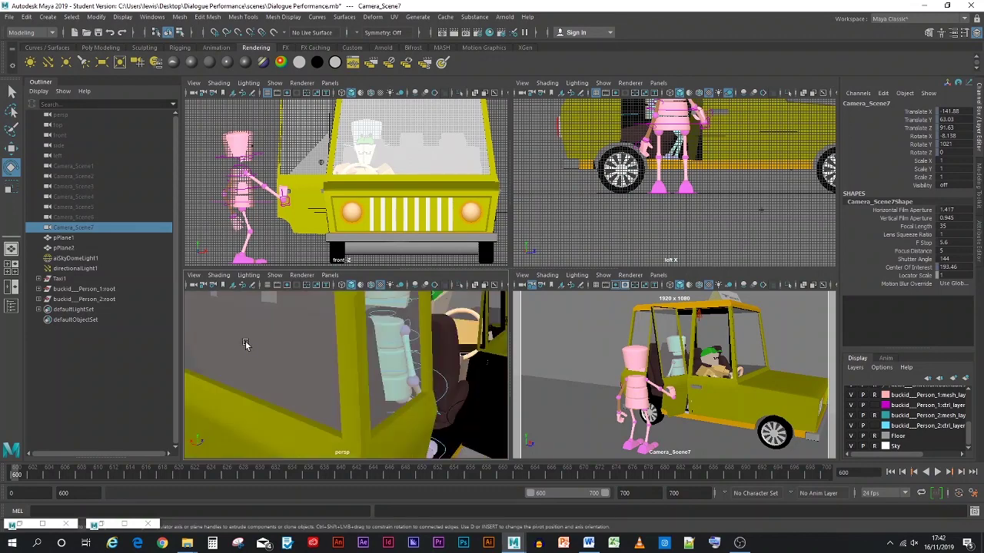
{"action": "left_click_drag", "start_coordinate": [375, 412], "coordinate": [345, 419], "text": "alt"}
{"action": "scroll", "coordinate": [319, 399], "scroll_direction": "down", "scroll_amount": 5}
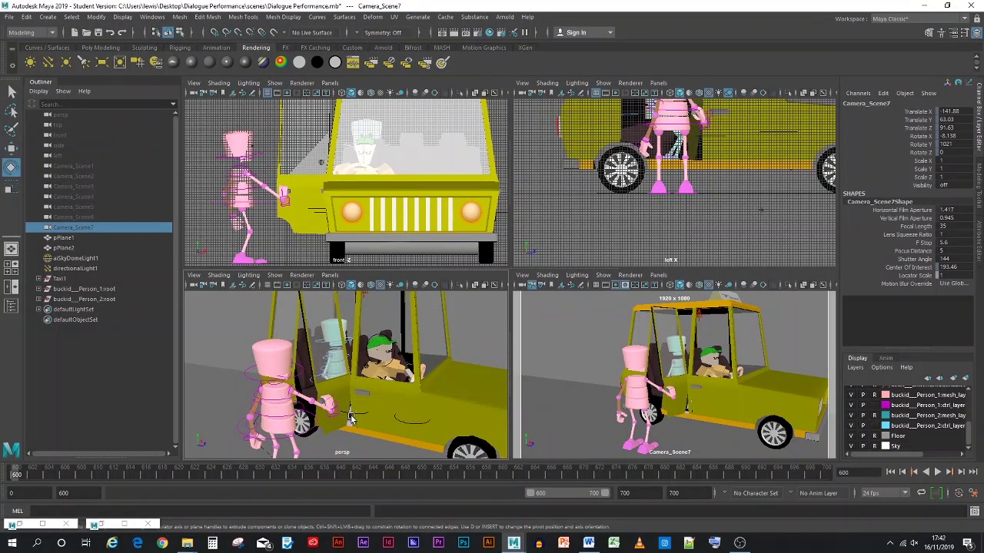
{"action": "scroll", "coordinate": [911, 421], "scroll_direction": "up", "scroll_amount": 5}
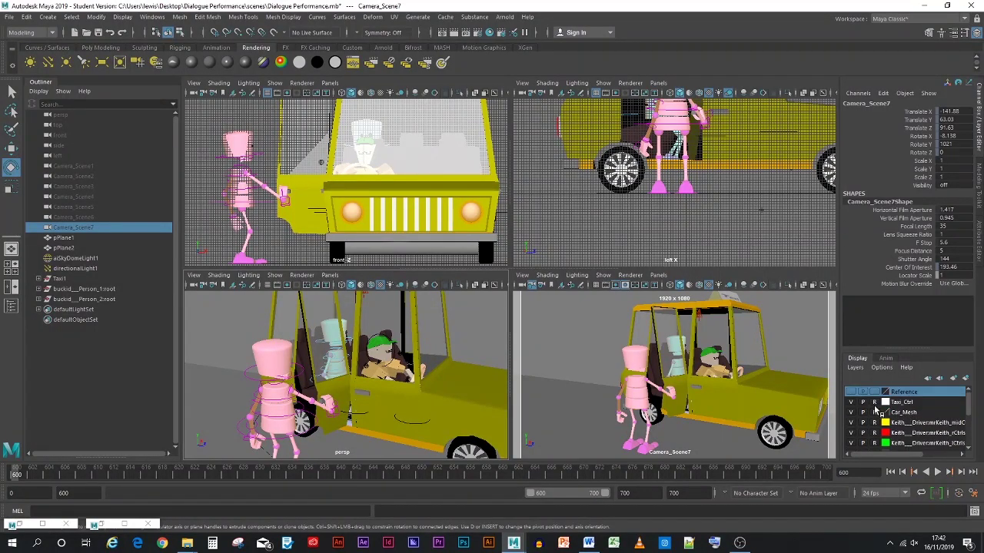
{"action": "left_click", "coordinate": [874, 402]}
{"action": "left_click", "coordinate": [353, 416]}
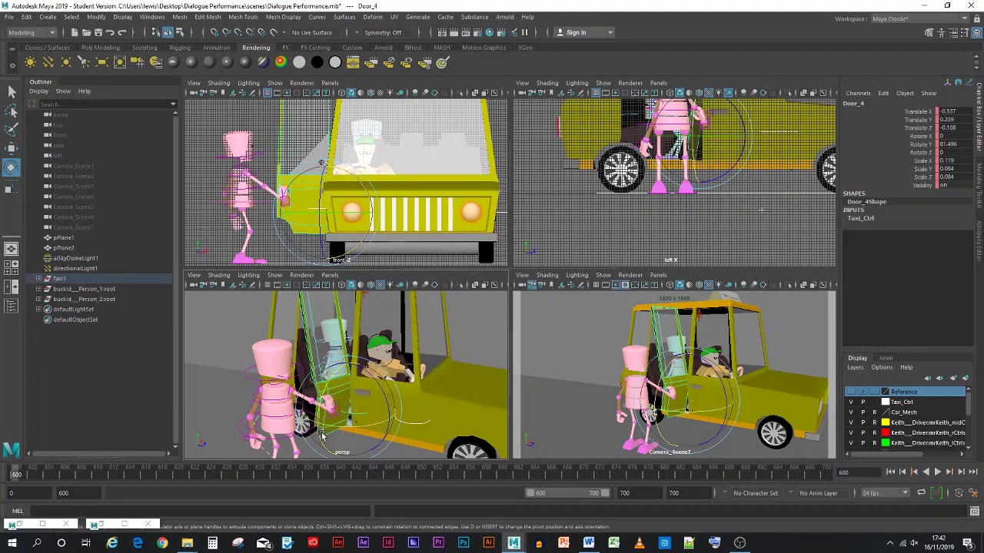
- Try to swing the taxi's open passenger door shut by rotating its control freehand about the Y axis
{"action": "left_click_drag", "start_coordinate": [342, 427], "coordinate": [296, 416]}
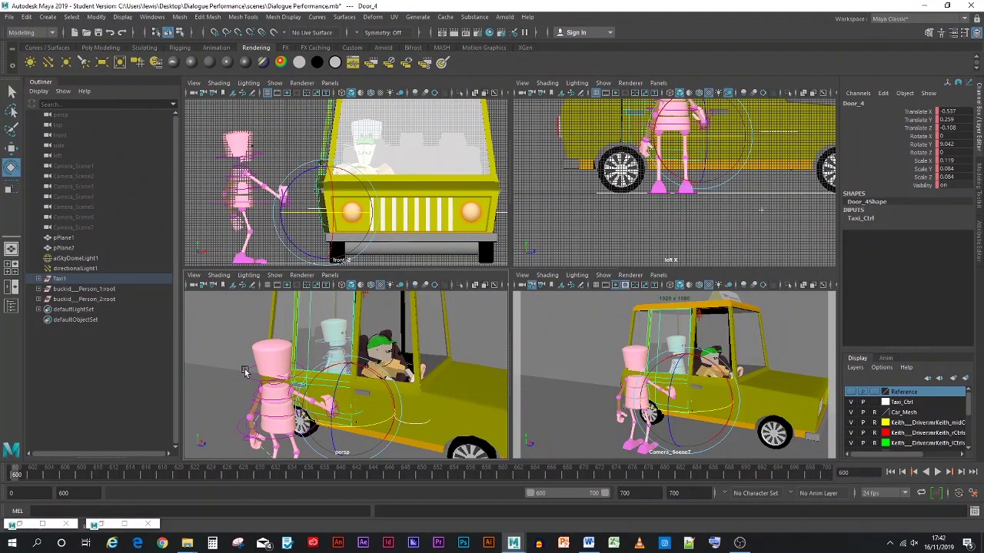
{"action": "left_click_drag", "start_coordinate": [244, 371], "coordinate": [352, 375], "text": "alt"}
{"action": "scroll", "coordinate": [352, 374], "scroll_direction": "up", "scroll_amount": 4}
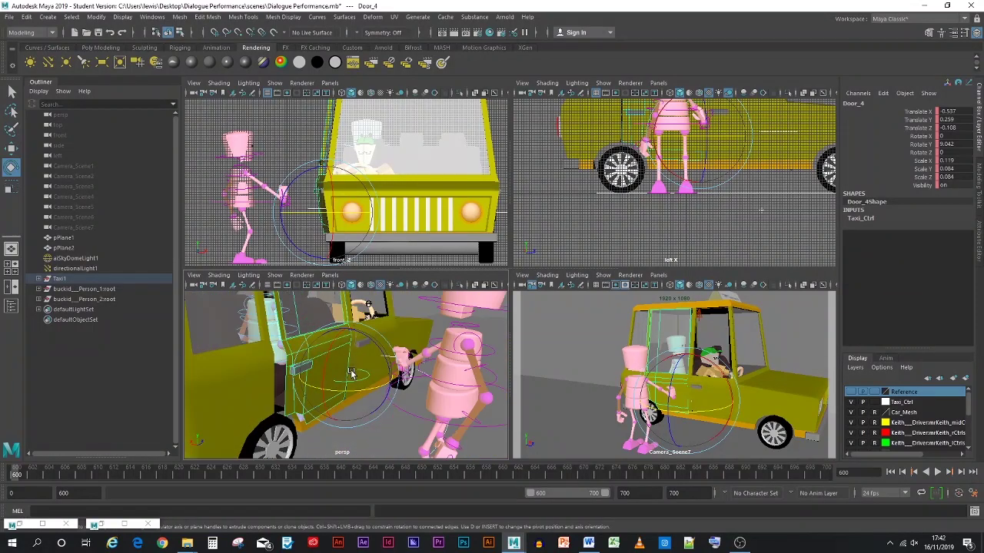
{"action": "key", "text": "ctrl+z"}
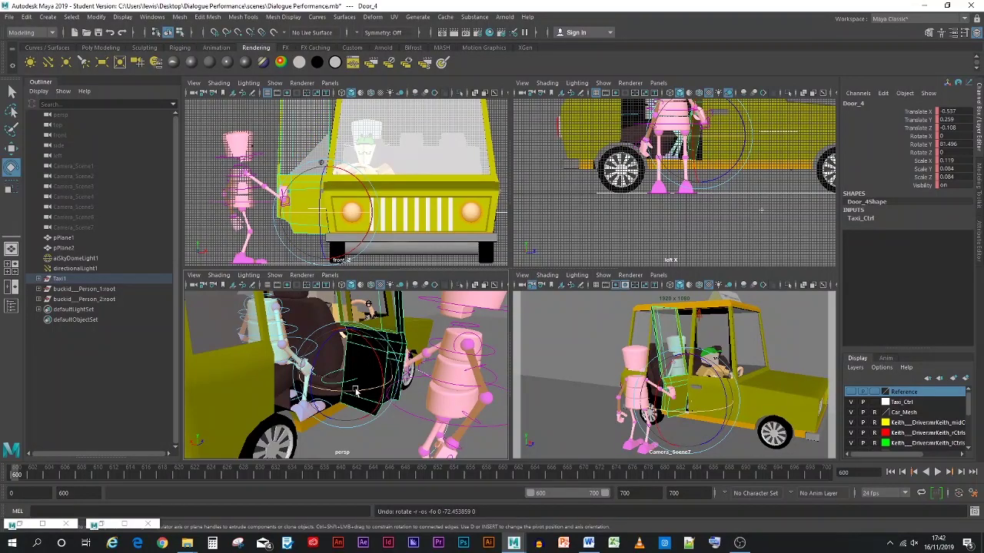
{"action": "left_click_drag", "start_coordinate": [355, 390], "coordinate": [348, 390]}
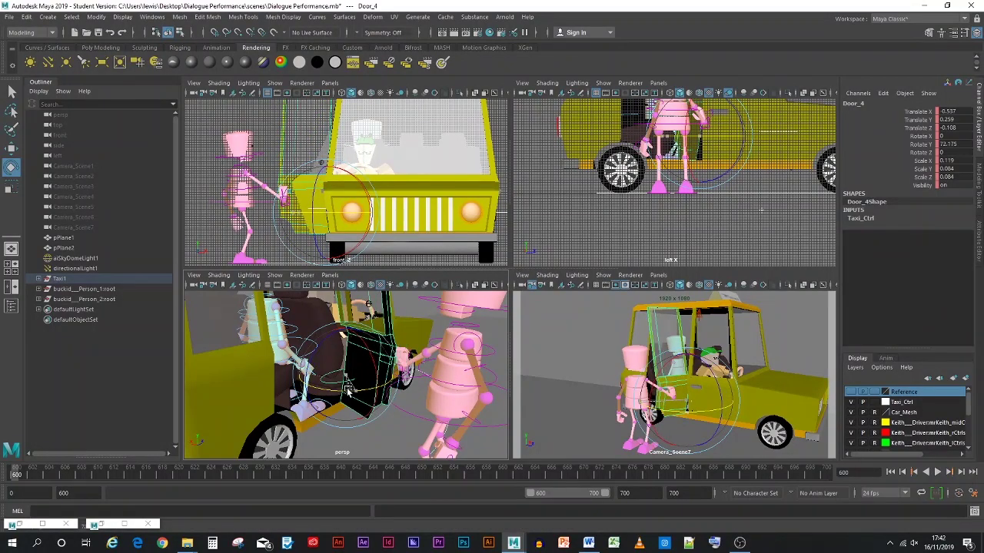
- Close the taxi's passenger door exactly by setting the Door_4 control's Rotate Y to 0
{"action": "double_click", "coordinate": [957, 143]}
{"action": "type", "text": "0"}
{"action": "key", "text": "Return"}
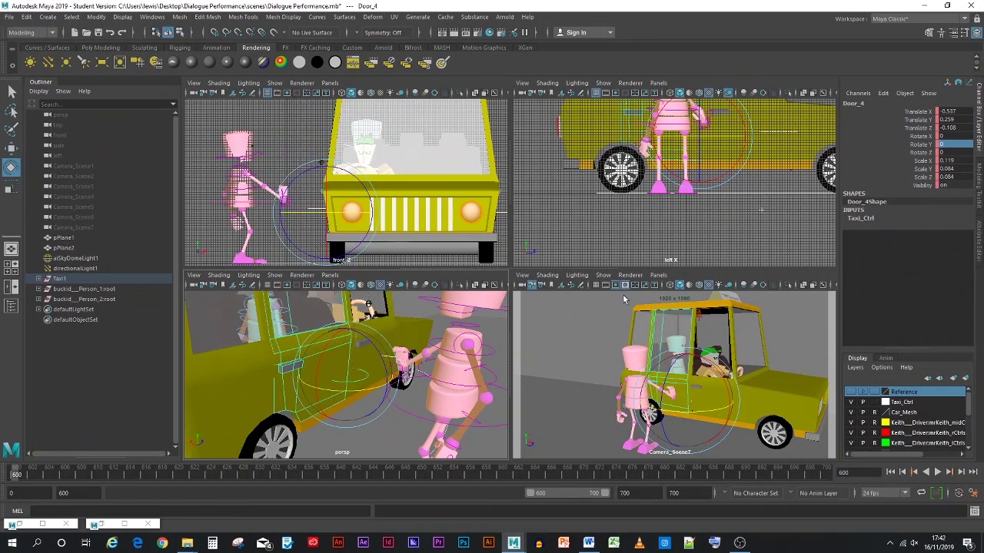
{"action": "left_click_drag", "start_coordinate": [377, 392], "coordinate": [306, 434], "text": "alt"}
{"action": "left_click", "coordinate": [312, 452]}
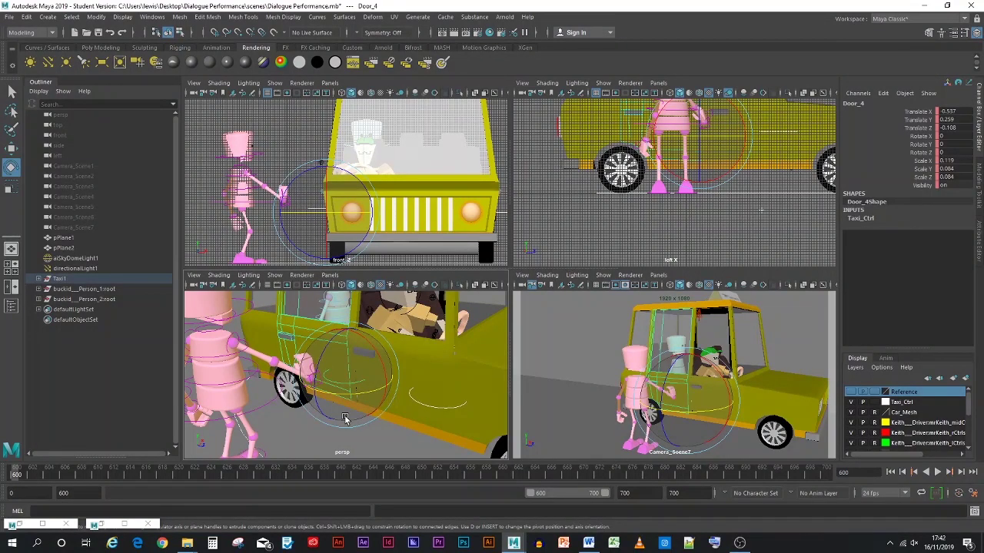
- Undo the closing rotation on Door_4, key its open pose at frame 600, and play back the frames that follow
{"action": "key", "text": "ctrl+z"}
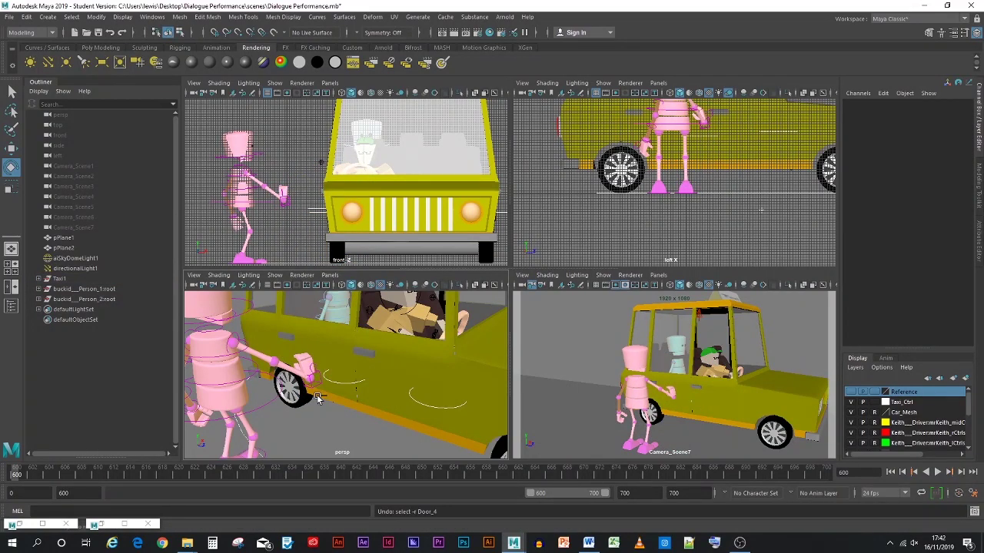
{"action": "key", "text": "ctrl+z"}
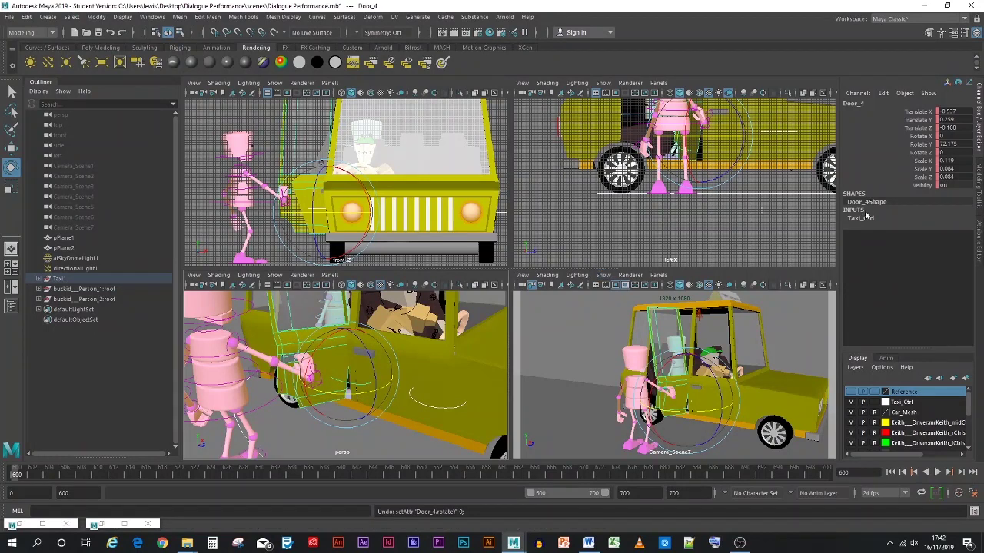
{"action": "key", "text": "s"}
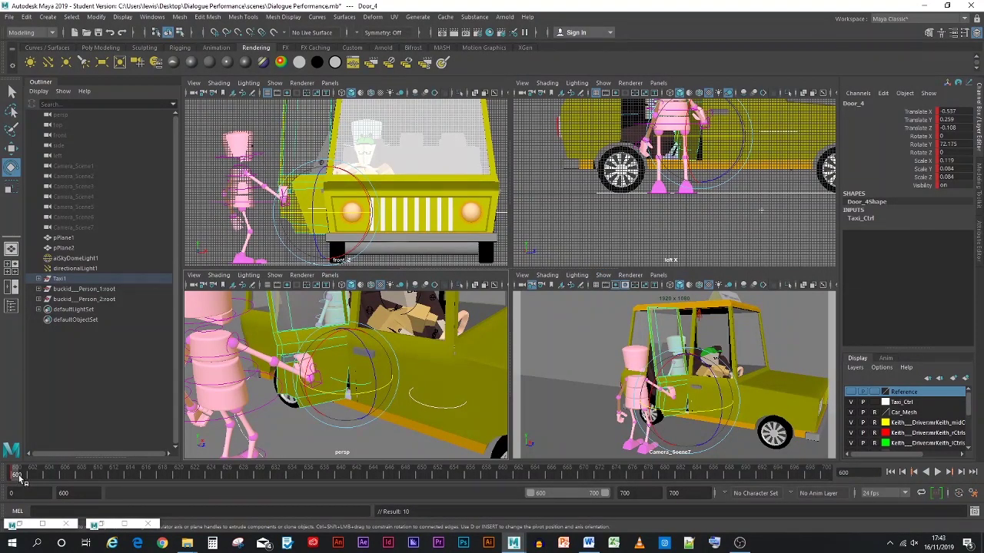
{"action": "key", "text": "alt+v"}
{"action": "left_click_drag", "start_coordinate": [81, 483], "coordinate": [97, 483]}
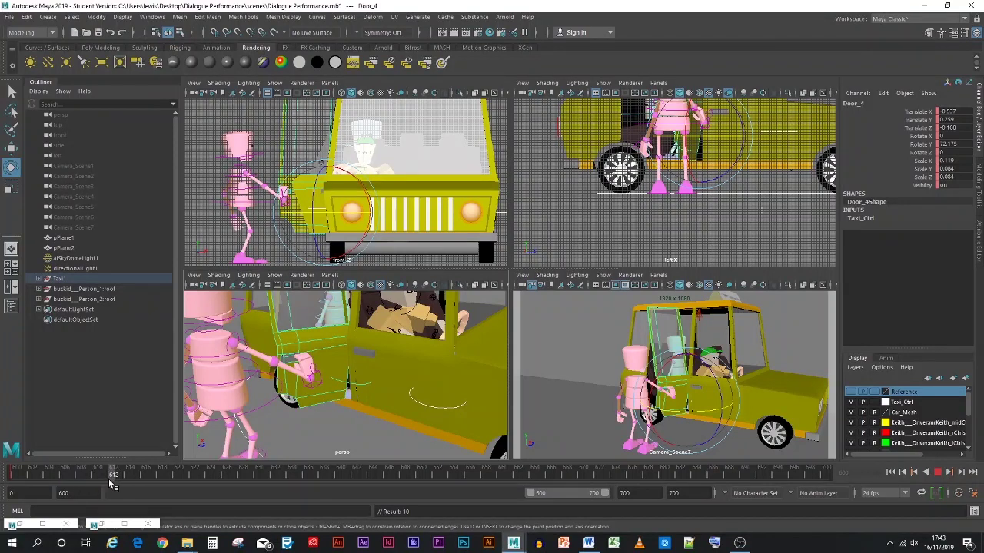
{"action": "key", "text": "alt+v"}
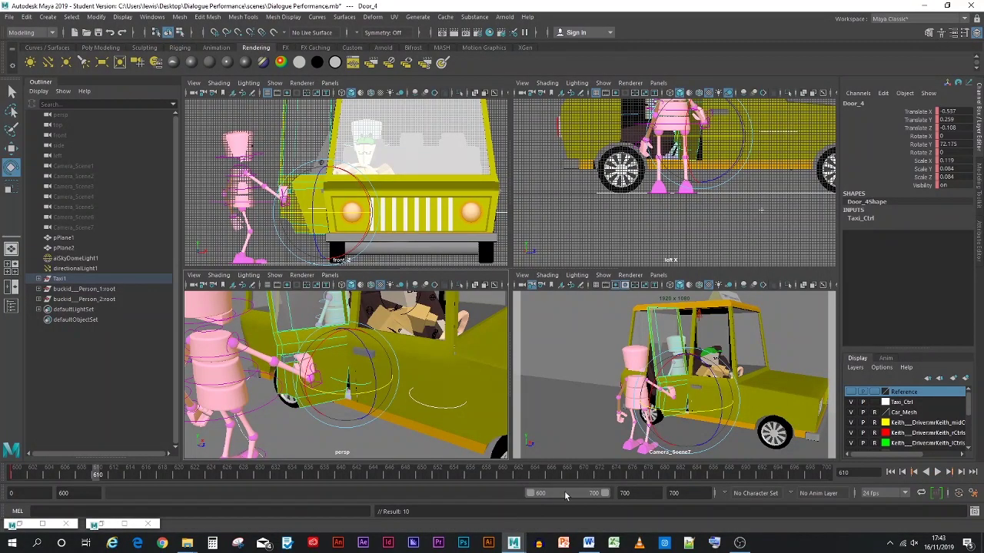
- Extend the playback range back to frame 409, copy Door_4's key at frame 490, and paste it at frame 600
{"action": "left_click_drag", "start_coordinate": [530, 490], "coordinate": [393, 487]}
{"action": "mouse_move", "coordinate": [271, 476]}
{"action": "left_mouse_down"}
{"action": "mouse_move", "coordinate": [197, 485]}
{"action": "mouse_move", "coordinate": [570, 483]}
{"action": "mouse_move", "coordinate": [240, 489]}
{"action": "left_mouse_up"}
{"action": "right_click", "coordinate": [243, 479]}
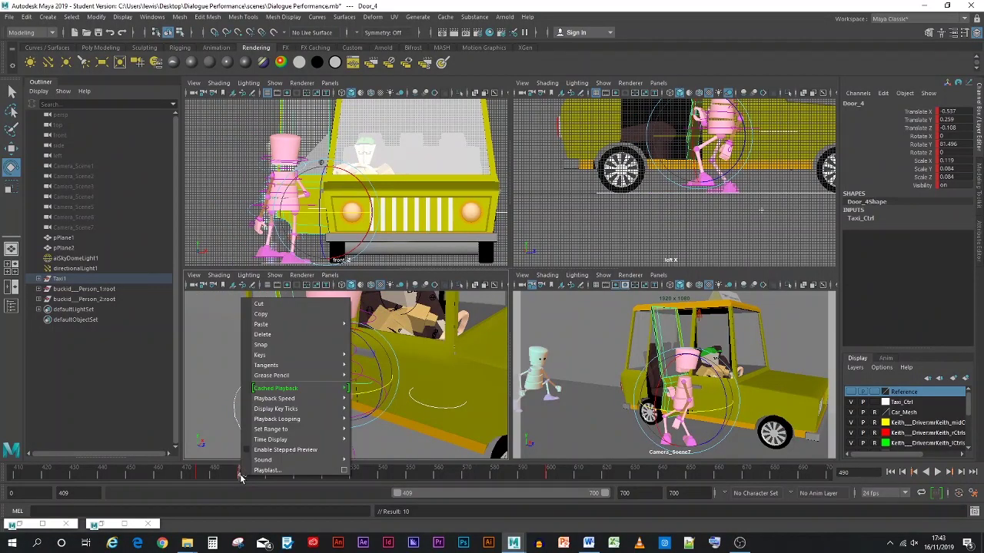
{"action": "left_click", "coordinate": [263, 314]}
{"action": "left_click", "coordinate": [549, 478]}
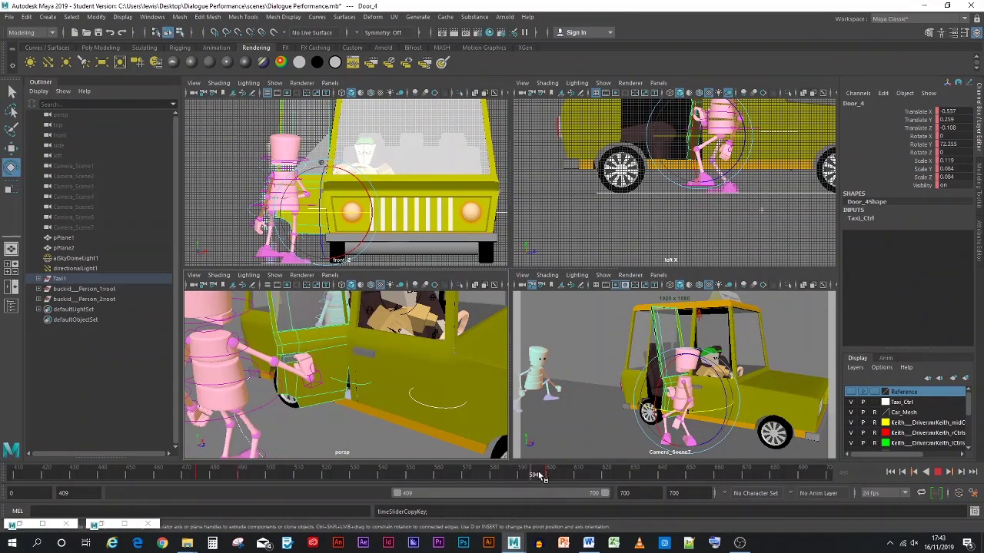
{"action": "right_click", "coordinate": [550, 483]}
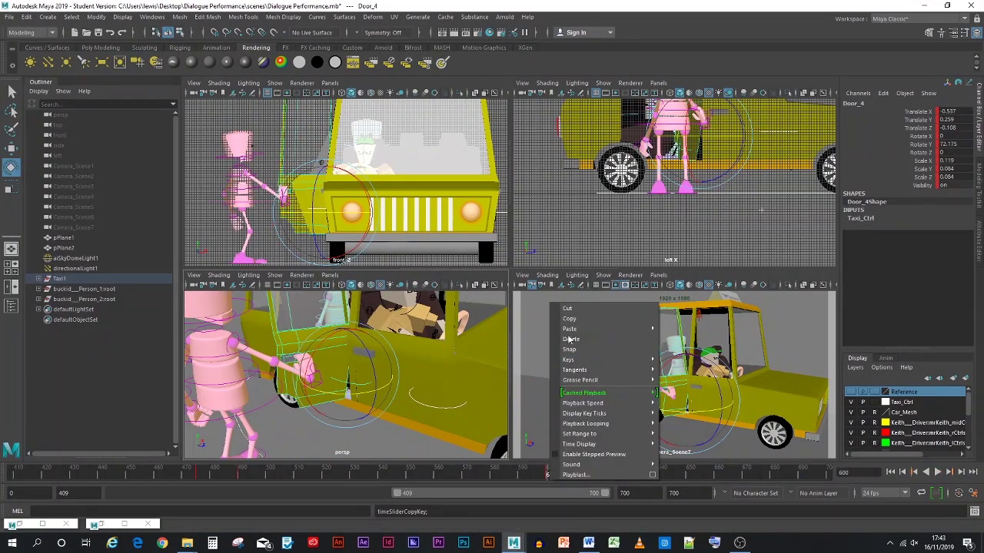
{"action": "mouse_move", "coordinate": [602, 330]}
{"action": "left_click", "coordinate": [678, 338]}
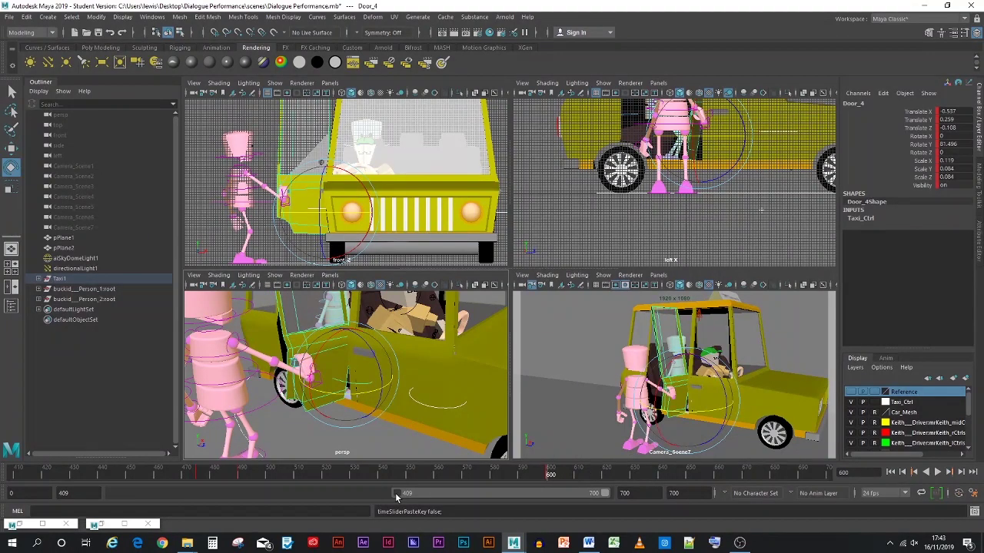
- Restore the playback range start to frame 600, then key Door_4 at frame 605 with Rotate Y set to 0
{"action": "left_click_drag", "start_coordinate": [396, 497], "coordinate": [534, 494]}
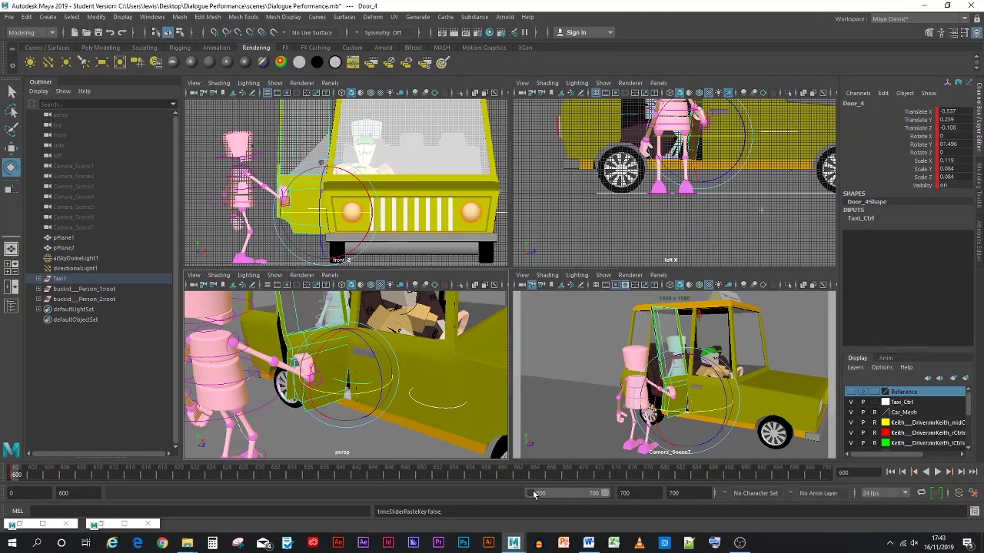
{"action": "left_click_drag", "start_coordinate": [27, 478], "coordinate": [58, 475]}
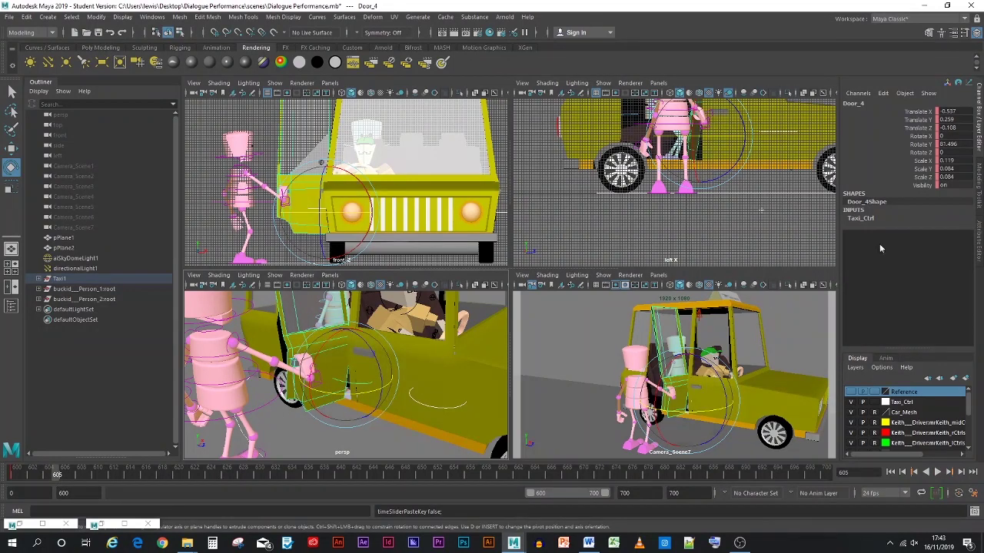
{"action": "double_click", "coordinate": [949, 144]}
{"action": "type", "text": "0"}
{"action": "key", "text": "Return"}
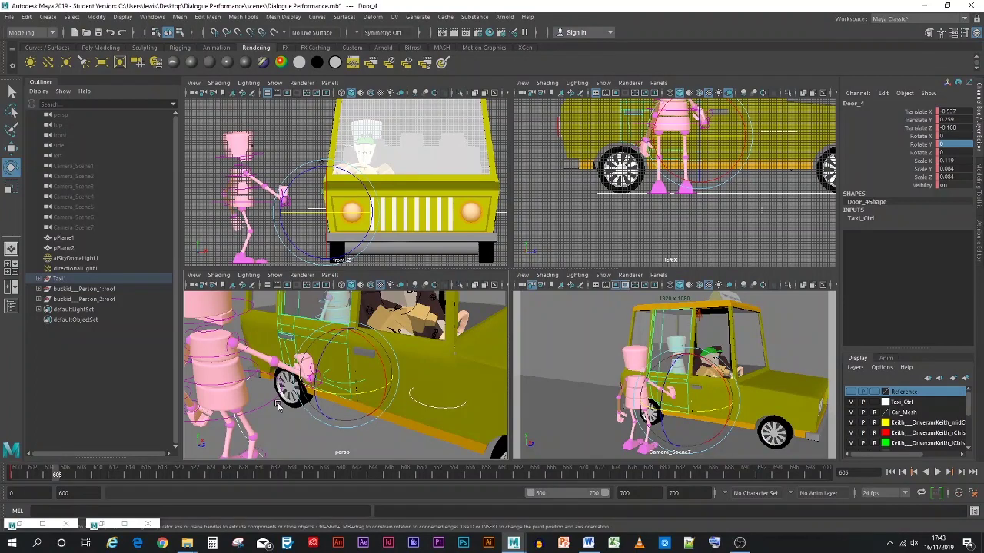
{"action": "key", "text": "s"}
- Save the scene and accept the Student Version notice
{"action": "left_click", "coordinate": [9, 17]}
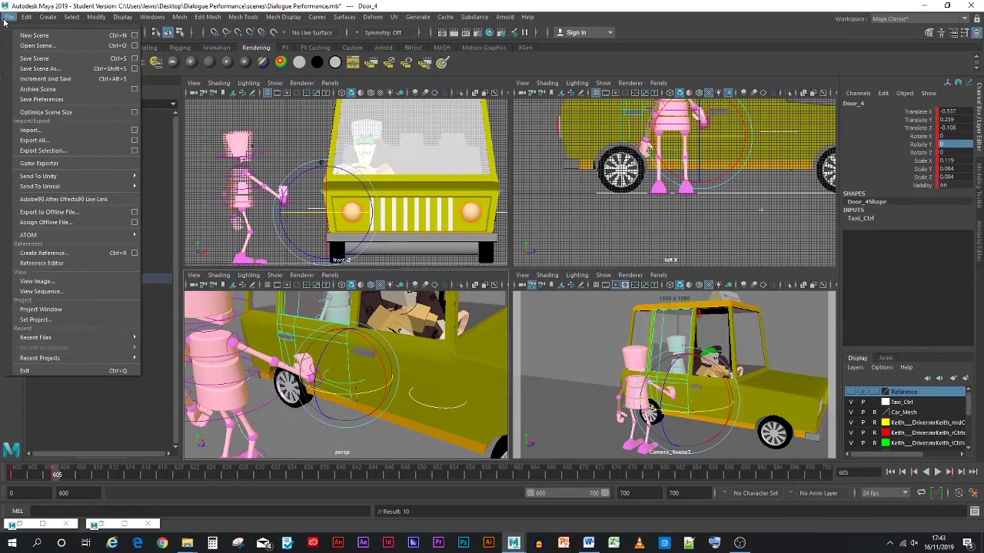
{"action": "left_click", "coordinate": [38, 60]}
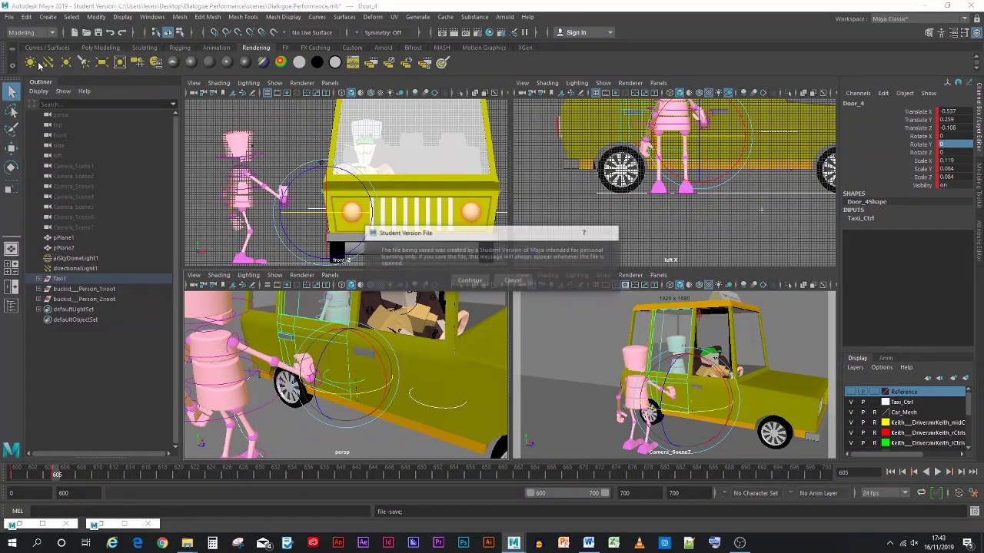
{"action": "left_click", "coordinate": [470, 280]}
- Return to frame 600 and set the Taxi_Ctrl display layer to Template so the taxi controls cannot be selected
{"action": "key", "text": "w"}
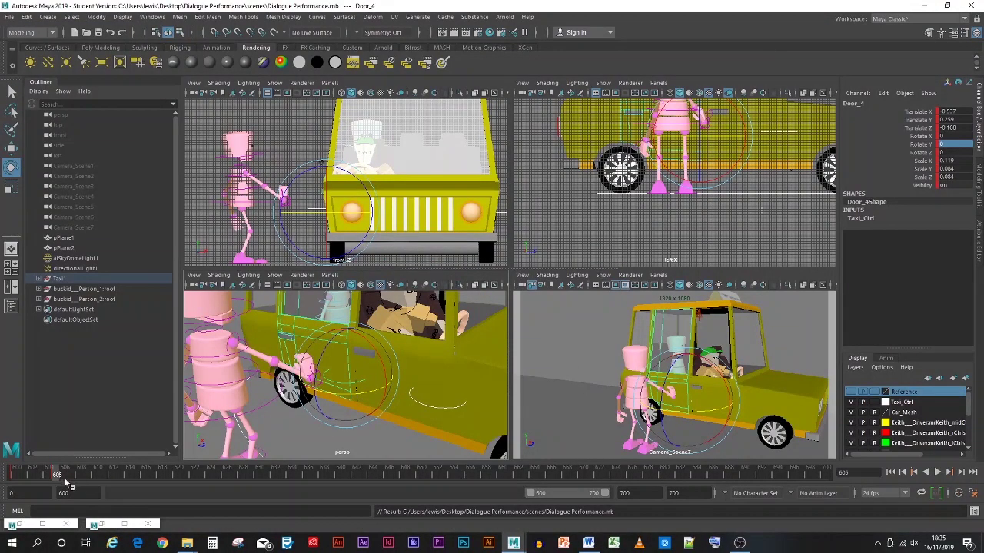
{"action": "mouse_move", "coordinate": [58, 476]}
{"action": "left_mouse_down"}
{"action": "mouse_move", "coordinate": [12, 474]}
{"action": "mouse_move", "coordinate": [57, 476]}
{"action": "left_mouse_up"}
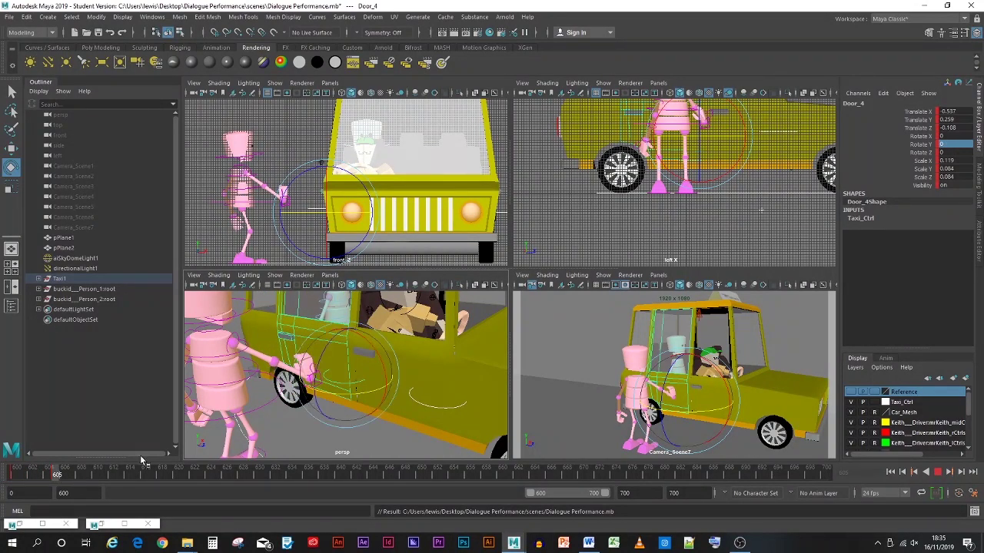
{"action": "left_click", "coordinate": [307, 382]}
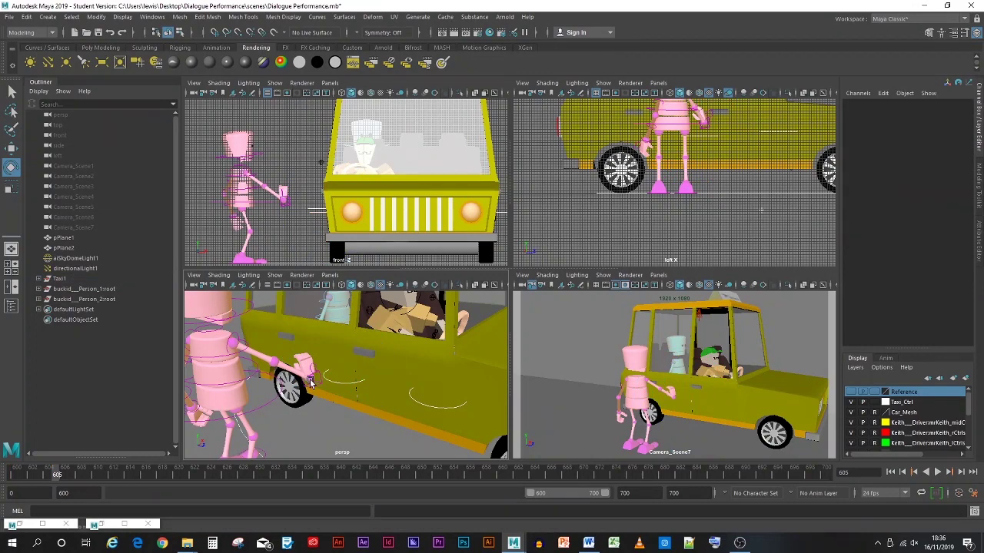
{"action": "left_click", "coordinate": [310, 382]}
{"action": "left_click_drag", "start_coordinate": [57, 476], "coordinate": [12, 475]}
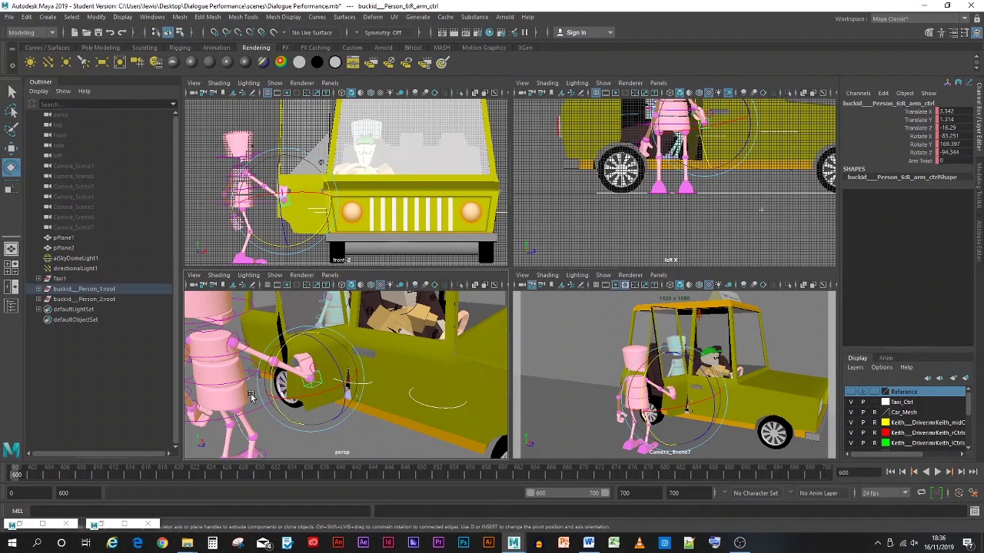
{"action": "scroll", "coordinate": [250, 396], "scroll_direction": "down", "scroll_amount": 3}
{"action": "left_click_drag", "start_coordinate": [213, 299], "coordinate": [305, 453]}
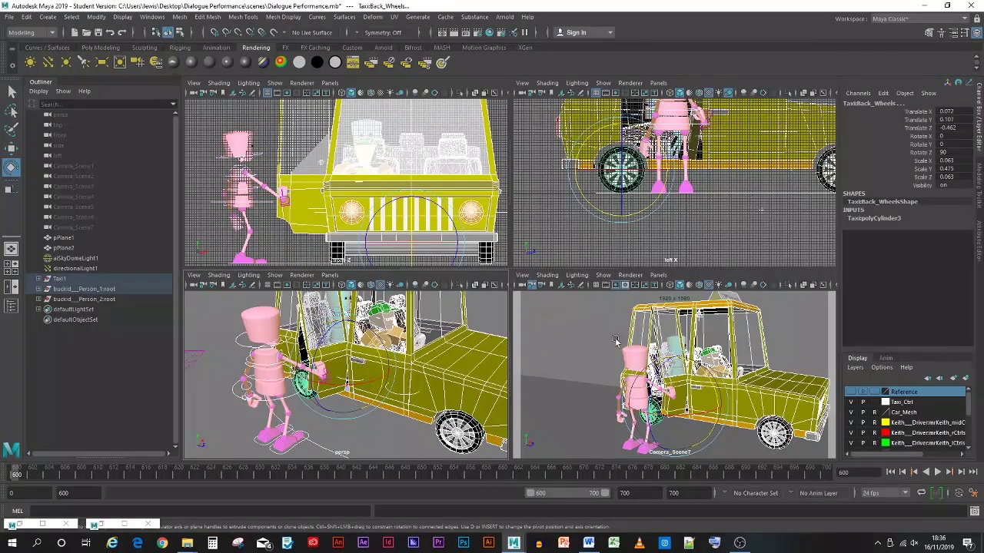
{"action": "left_click", "coordinate": [875, 403]}
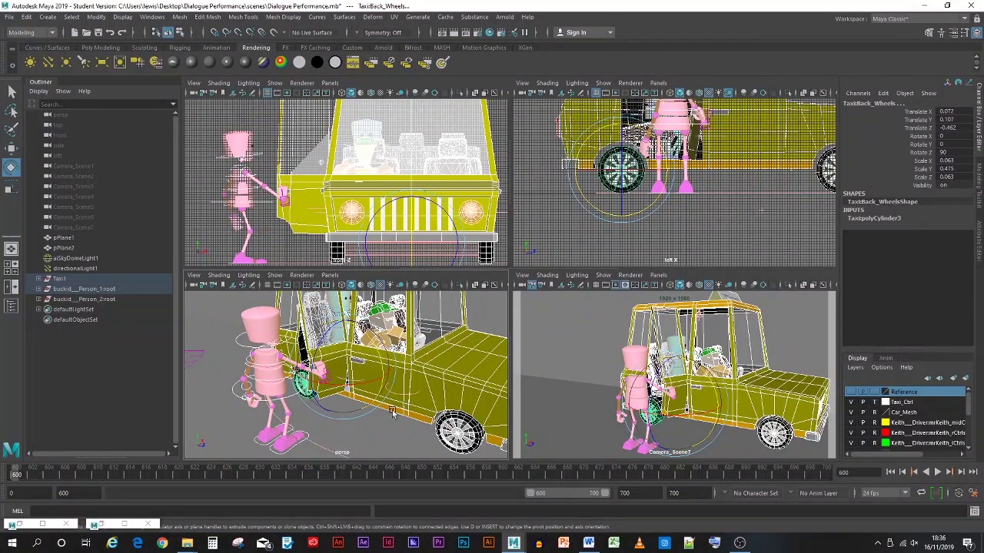
- Select the character controls together around the standing pink figure, key them at frame 600, and clear the selection
{"action": "left_click", "coordinate": [371, 421]}
{"action": "left_click_drag", "start_coordinate": [209, 299], "coordinate": [330, 465]}
{"action": "key", "text": "s"}
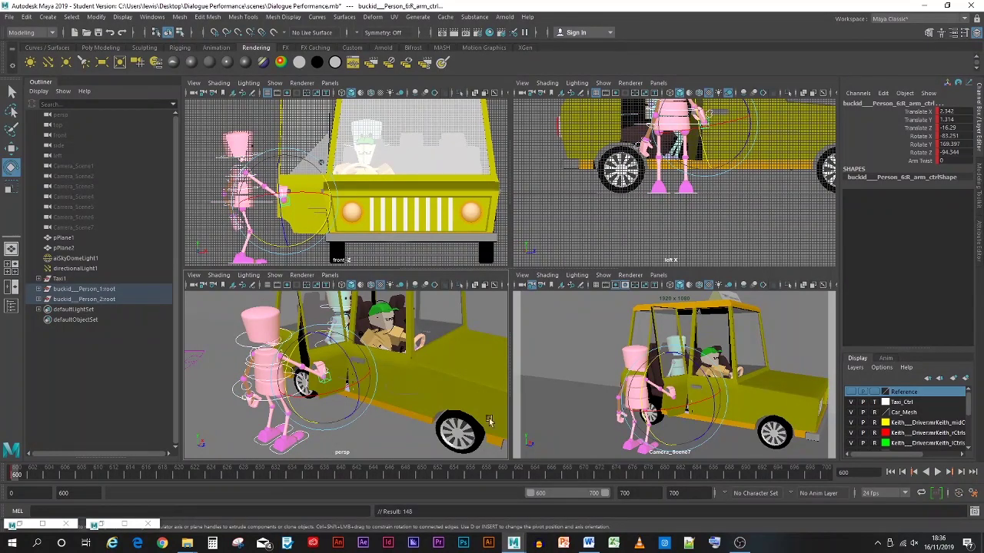
{"action": "left_click", "coordinate": [874, 402]}
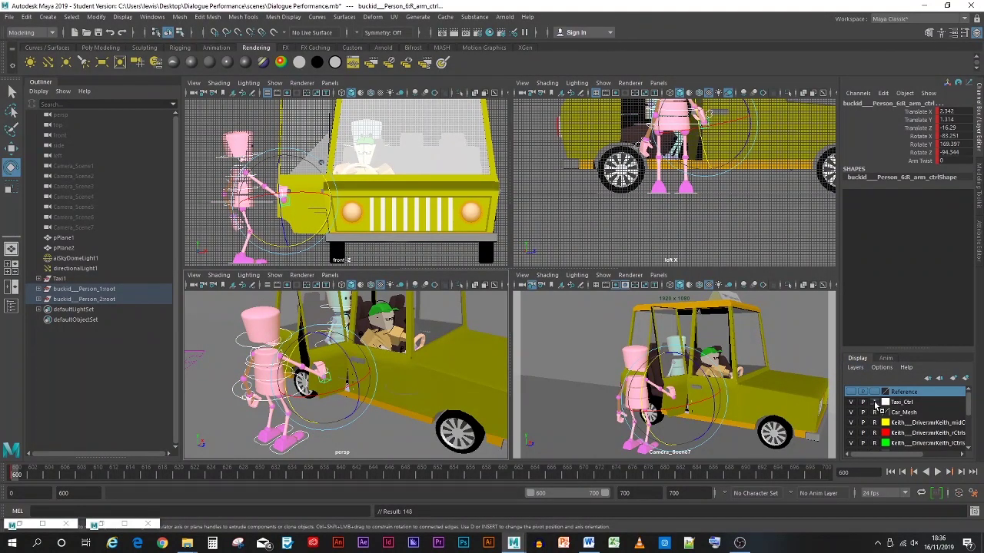
{"action": "left_click", "coordinate": [357, 434]}
- At frame 605, rotate the pink figure's R_arm_ctrl to a Rotate X of about -7.6
{"action": "left_click_drag", "start_coordinate": [23, 475], "coordinate": [60, 484]}
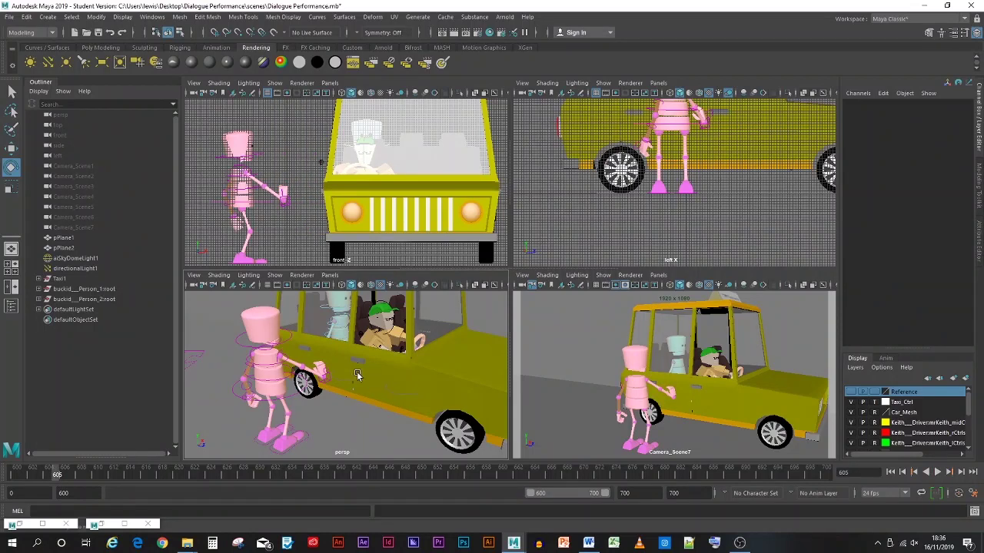
{"action": "left_click", "coordinate": [325, 380]}
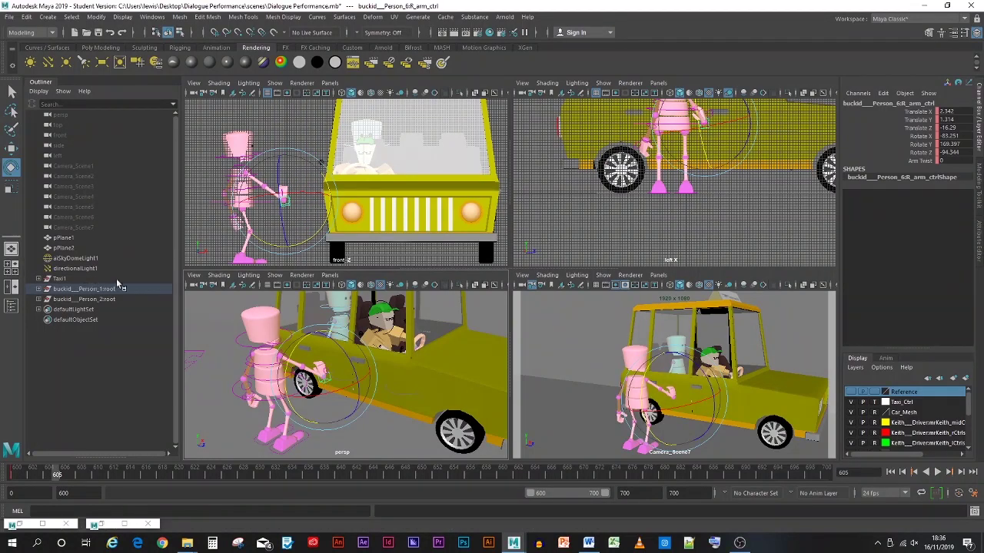
{"action": "left_click_drag", "start_coordinate": [299, 375], "coordinate": [314, 416]}
- Move R_arm_ctrl towards the taxi's rear door handle, to about Translate X 3.92 and Translate Z -14.12
{"action": "scroll", "coordinate": [376, 357], "scroll_direction": "up", "scroll_amount": 3}
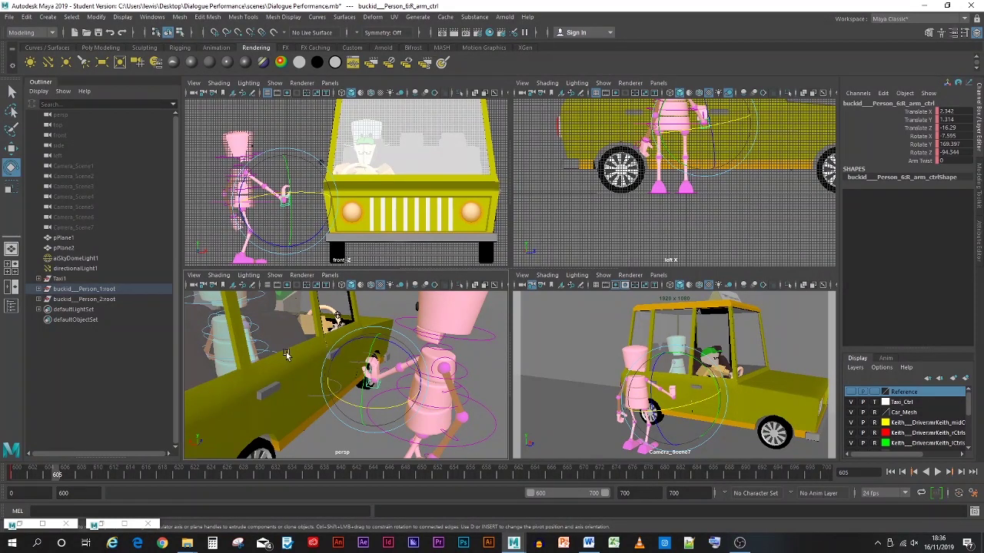
{"action": "left_click_drag", "start_coordinate": [287, 363], "coordinate": [313, 352], "text": "alt"}
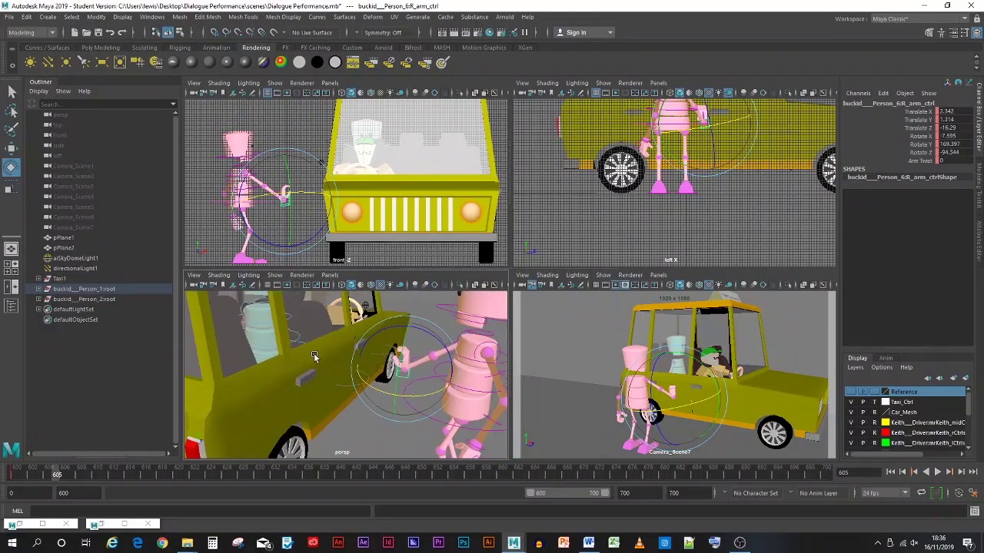
{"action": "left_click", "coordinate": [11, 148]}
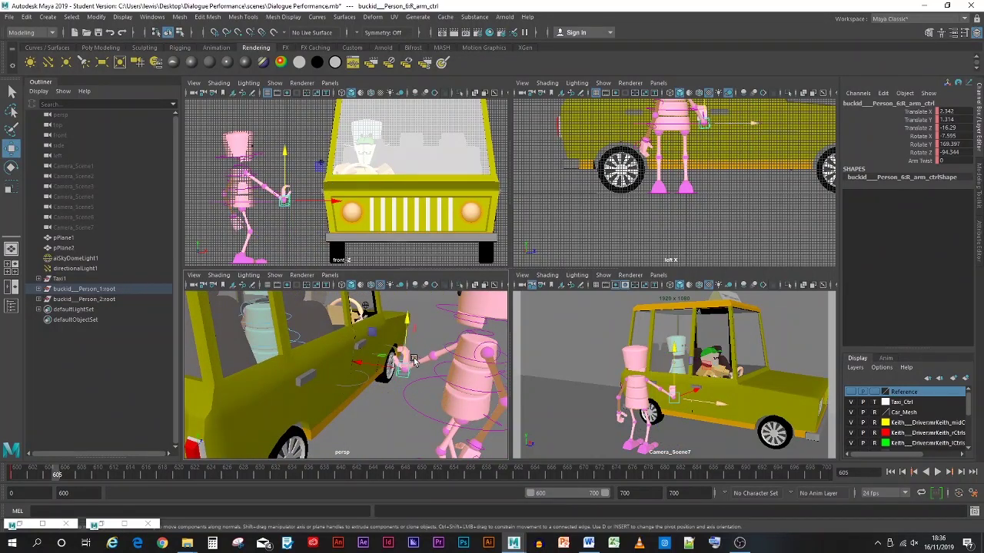
{"action": "left_click_drag", "start_coordinate": [414, 357], "coordinate": [388, 385]}
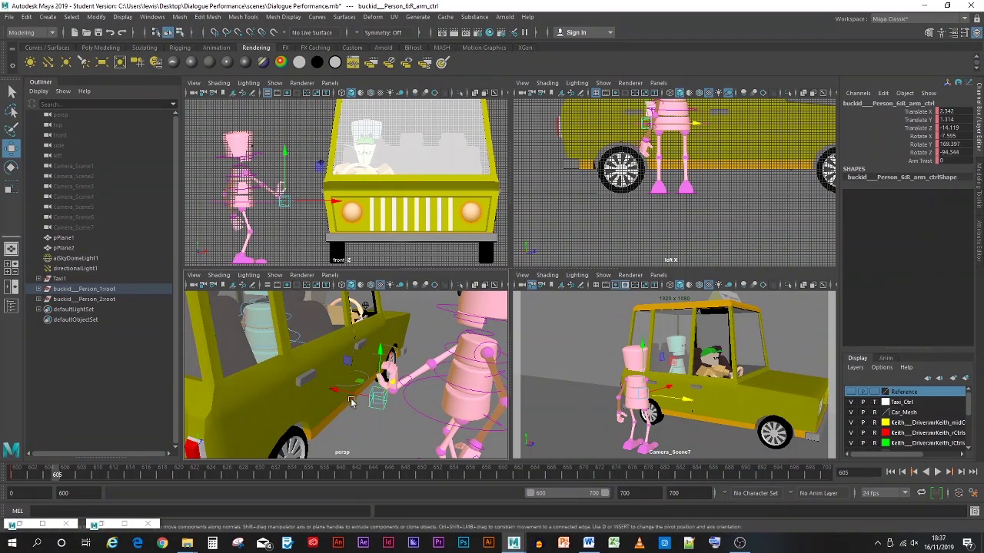
{"action": "left_click_drag", "start_coordinate": [348, 393], "coordinate": [292, 382]}
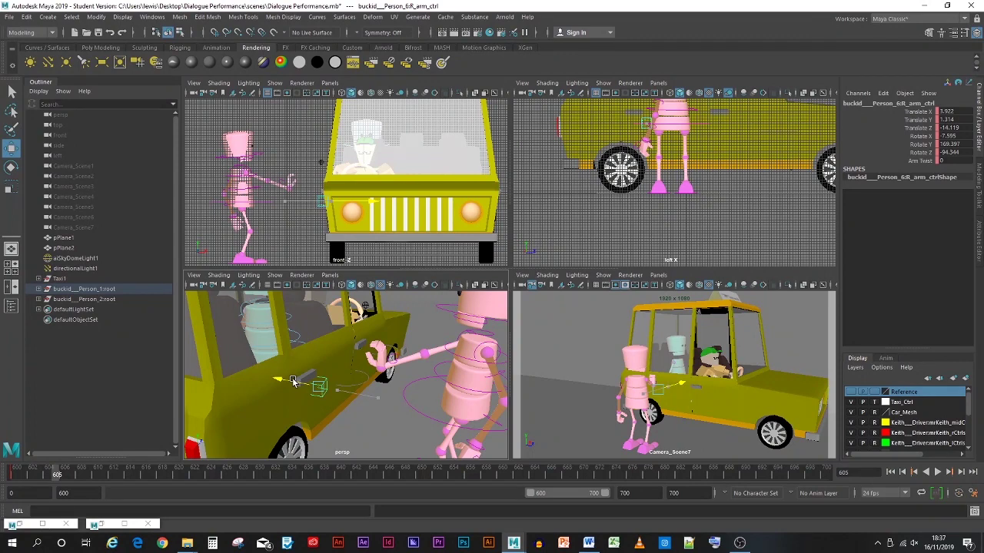
- Move the pink figure's pelvis_ctrl towards the taxi, to a Translate X of about -0.06
{"action": "left_click", "coordinate": [428, 419]}
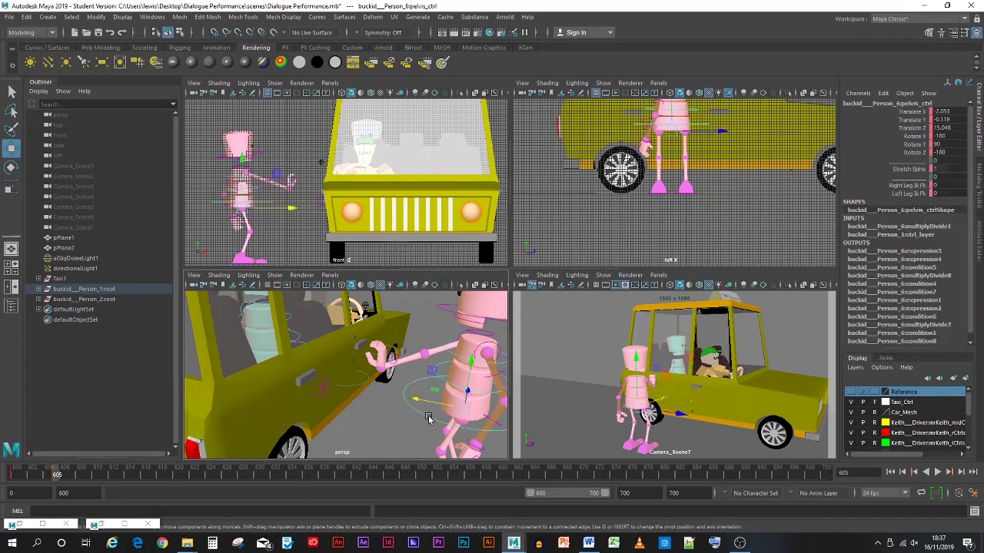
{"action": "left_click_drag", "start_coordinate": [438, 402], "coordinate": [354, 394]}
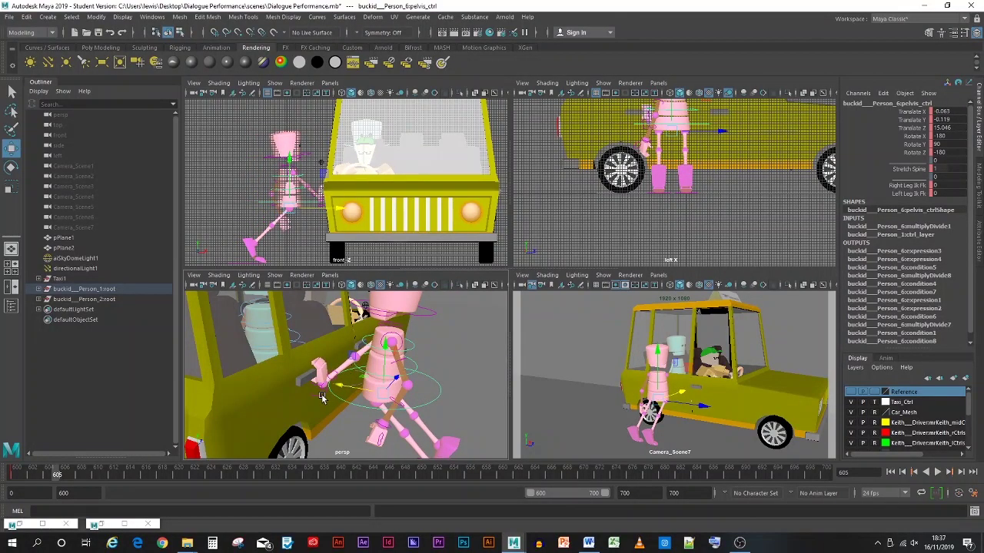
- Move the pink figure's R_arm_ctrl to a Translate Z of about -15.97 and its pelvis_ctrl to about 14.4
{"action": "left_click", "coordinate": [319, 384]}
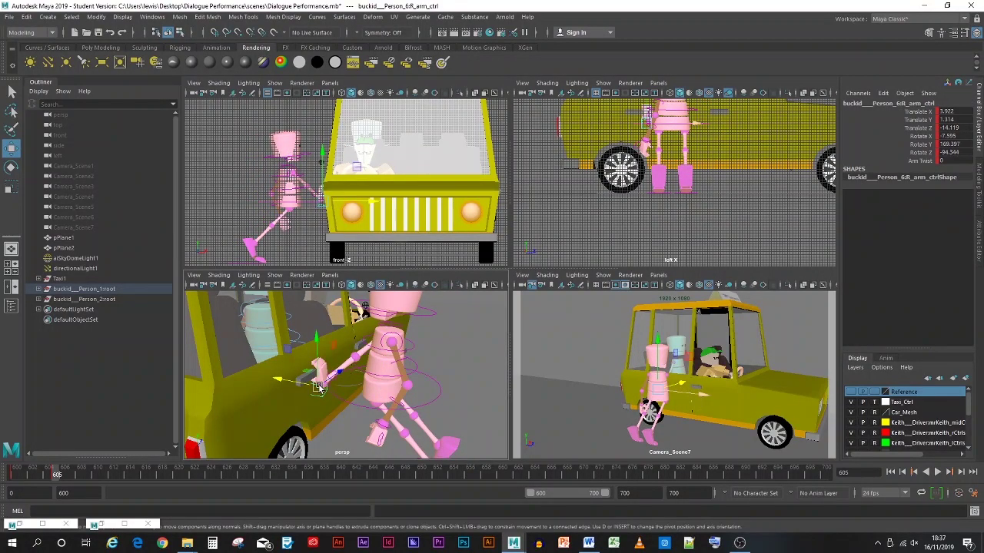
{"action": "mouse_move", "coordinate": [328, 380]}
{"action": "left_mouse_down"}
{"action": "mouse_move", "coordinate": [348, 382]}
{"action": "mouse_move", "coordinate": [368, 359]}
{"action": "mouse_move", "coordinate": [389, 388]}
{"action": "mouse_move", "coordinate": [343, 392]}
{"action": "left_mouse_up"}
{"action": "left_click", "coordinate": [358, 408]}
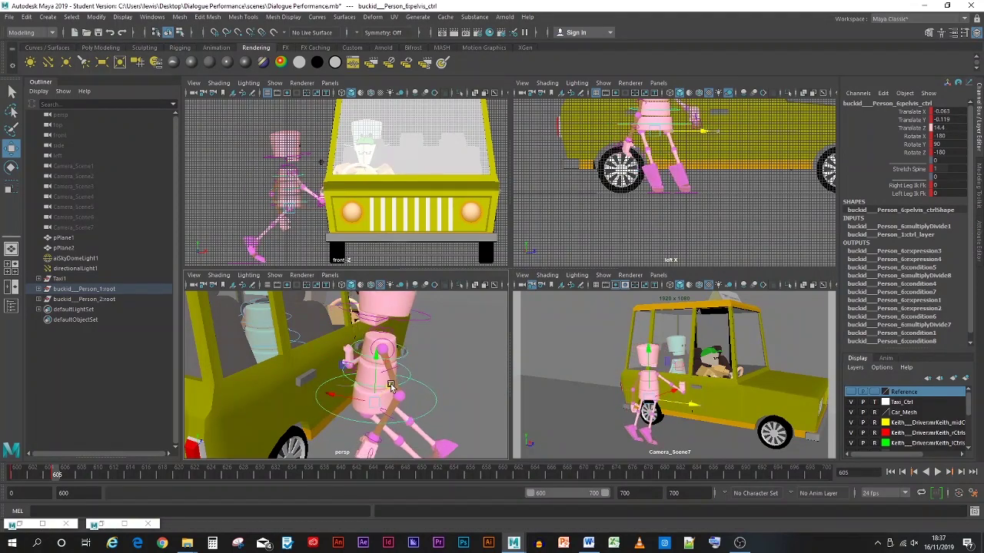
{"action": "left_click", "coordinate": [331, 385]}
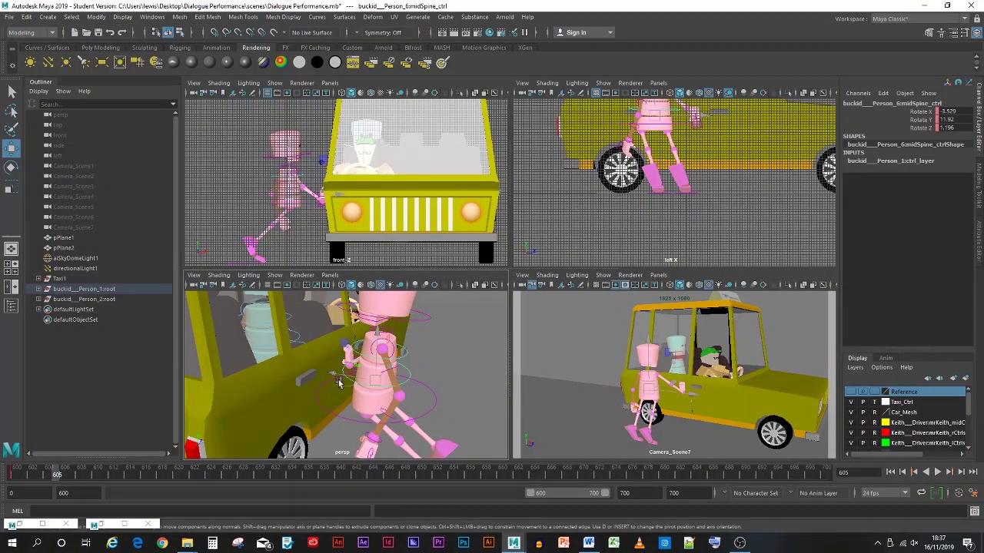
{"action": "left_click", "coordinate": [351, 373]}
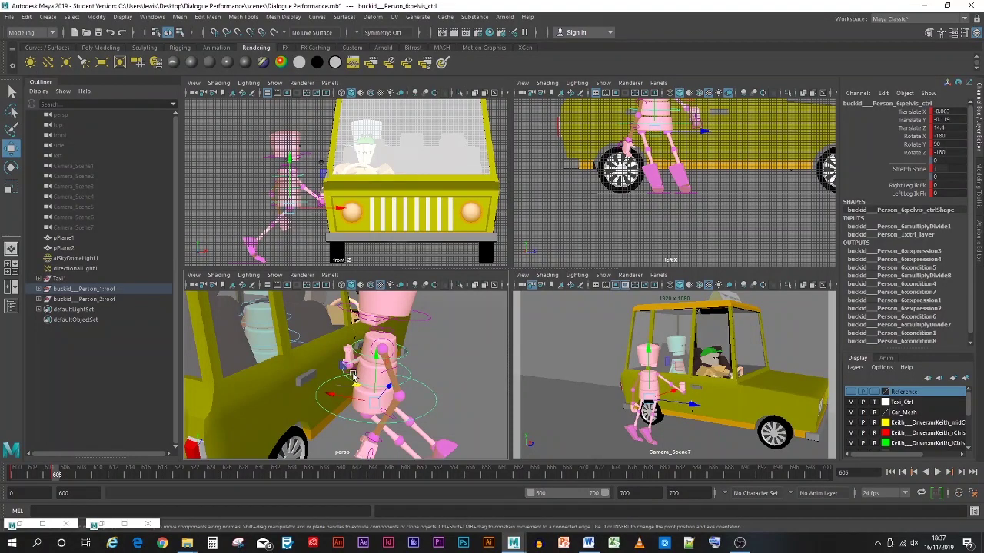
- Bring the pink figure's R_arm_ctrl back to the rear door handle, at about Translate X 3.61 and Translate Z -13.88
{"action": "left_click", "coordinate": [310, 362]}
{"action": "scroll", "coordinate": [367, 377], "scroll_direction": "up", "scroll_amount": 6}
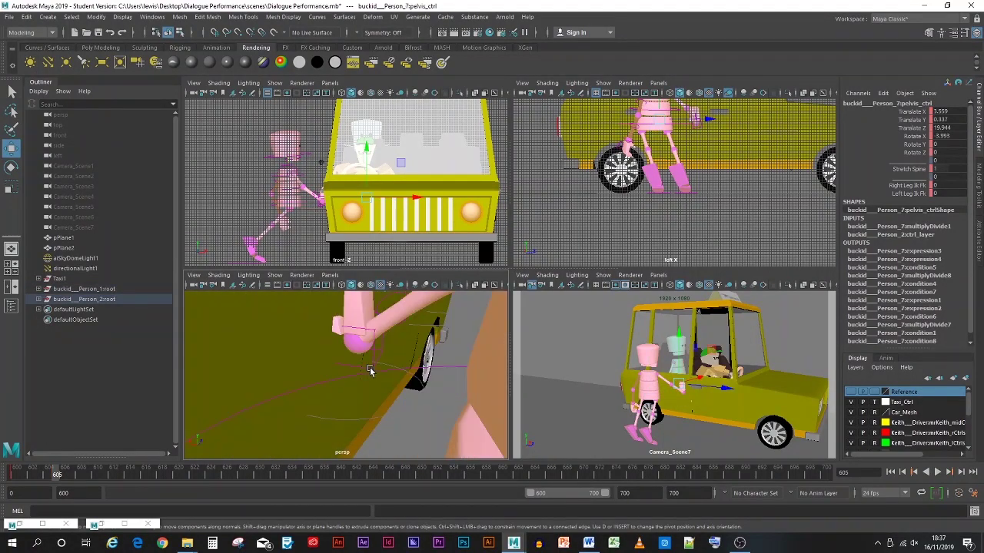
{"action": "left_click", "coordinate": [371, 355]}
{"action": "left_click", "coordinate": [374, 356]}
{"action": "scroll", "coordinate": [369, 358], "scroll_direction": "down", "scroll_amount": 6}
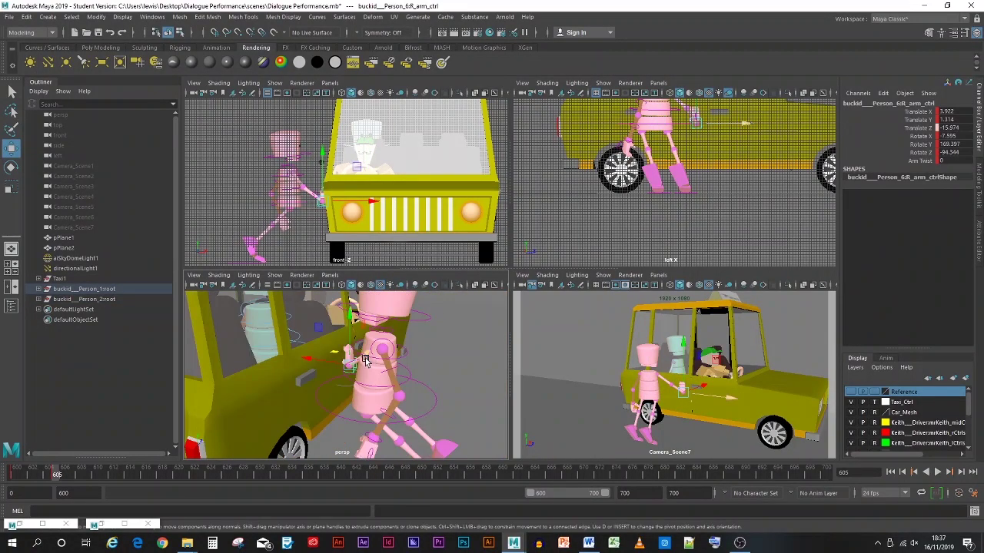
{"action": "left_click_drag", "start_coordinate": [366, 358], "coordinate": [420, 409]}
{"action": "scroll", "coordinate": [320, 405], "scroll_direction": "up", "scroll_amount": 5}
- Rotate R_arm_ctrl to a Rotate X of about 4.16 and move it to about Translate X 3.73 and Translate Z -13.71
{"action": "left_click", "coordinate": [13, 168]}
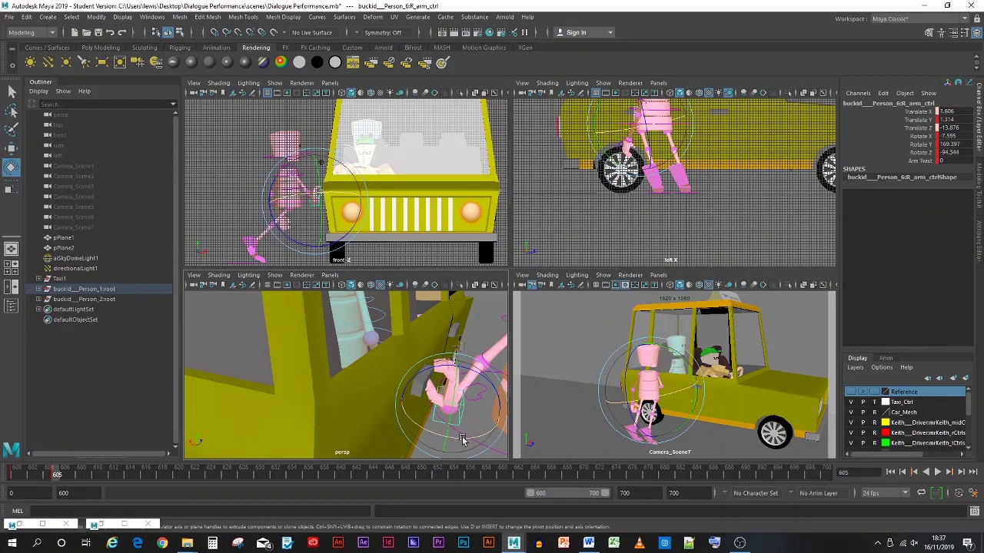
{"action": "left_click_drag", "start_coordinate": [463, 438], "coordinate": [458, 431]}
{"action": "left_click", "coordinate": [12, 148]}
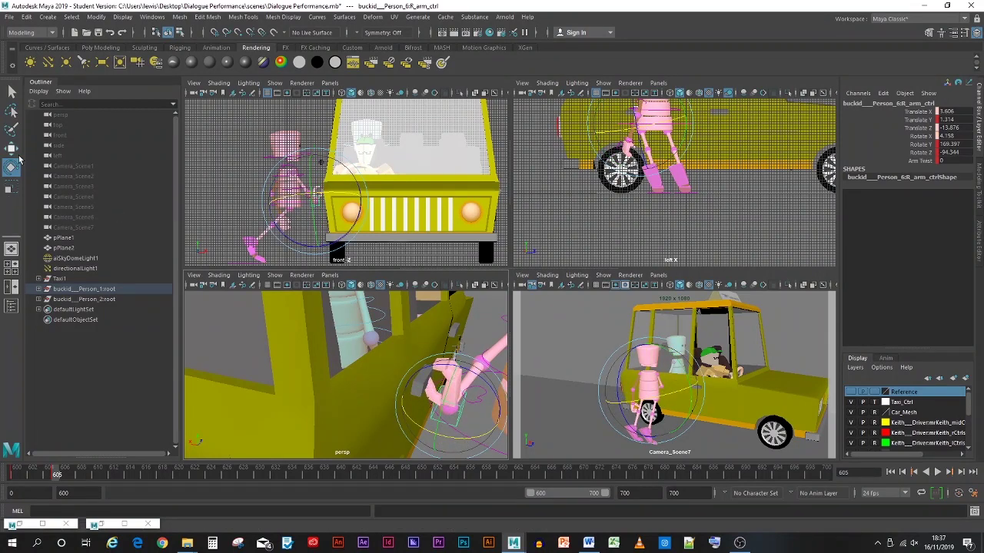
{"action": "left_click_drag", "start_coordinate": [430, 404], "coordinate": [421, 402]}
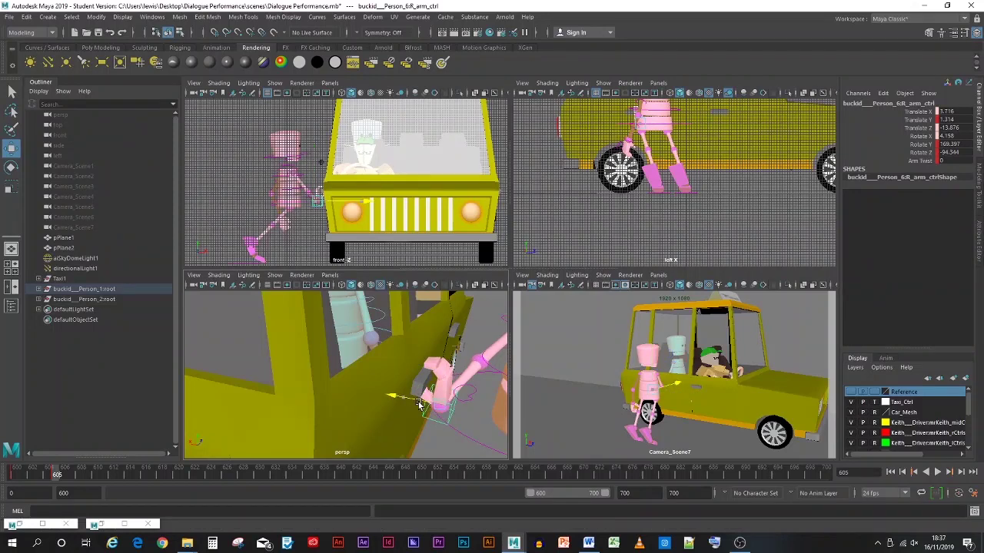
{"action": "middle_click_drag", "start_coordinate": [471, 395], "coordinate": [446, 391]}
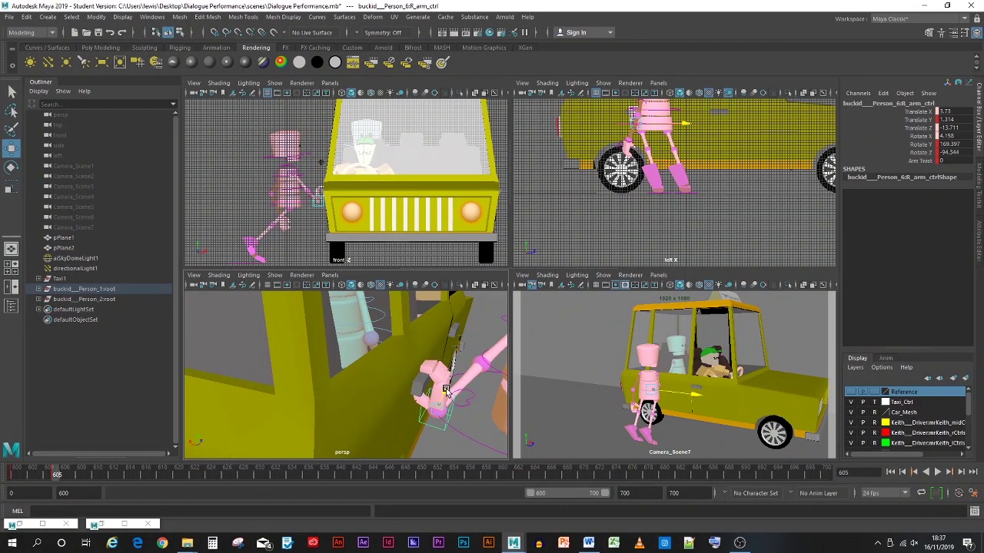
{"action": "scroll", "coordinate": [450, 398], "scroll_direction": "up", "scroll_amount": 2}
{"action": "scroll", "coordinate": [452, 397], "scroll_direction": "down", "scroll_amount": 2}
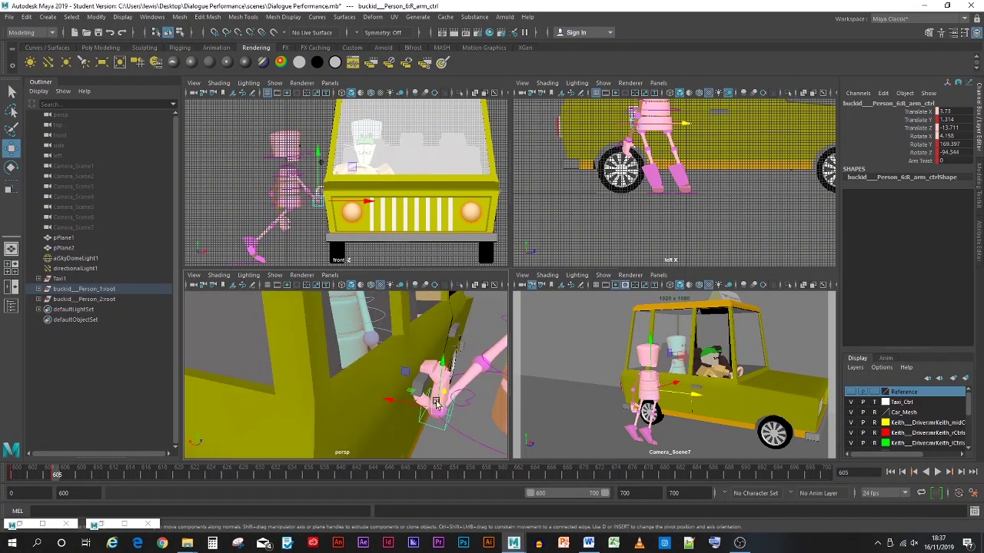
{"action": "scroll", "coordinate": [433, 400], "scroll_direction": "up", "scroll_amount": 1}
{"action": "left_click", "coordinate": [451, 405]}
{"action": "scroll", "coordinate": [446, 404], "scroll_direction": "down", "scroll_amount": 2}
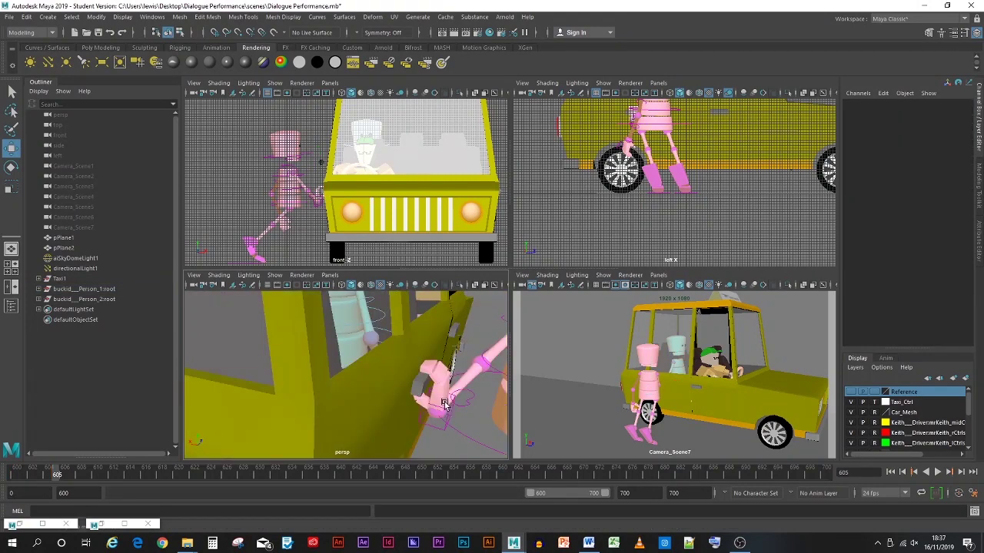
- Shift R_arm_ctrl slightly outward from the door handle, to a Translate X of about 3.67
{"action": "left_click_drag", "start_coordinate": [446, 405], "coordinate": [328, 385], "text": "alt"}
{"action": "left_click_drag", "start_coordinate": [269, 364], "coordinate": [395, 367], "text": "alt"}
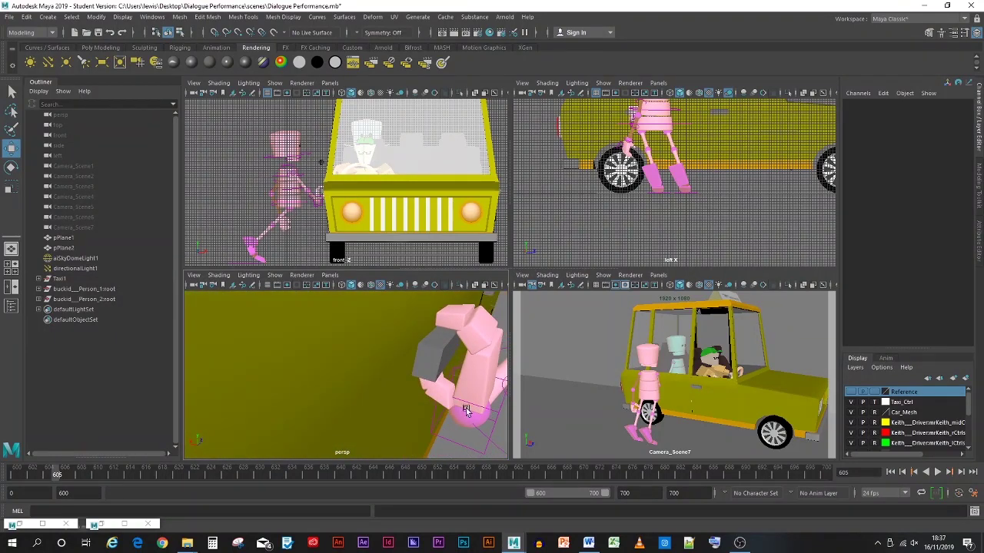
{"action": "left_click", "coordinate": [493, 428]}
{"action": "left_click_drag", "start_coordinate": [428, 401], "coordinate": [441, 406]}
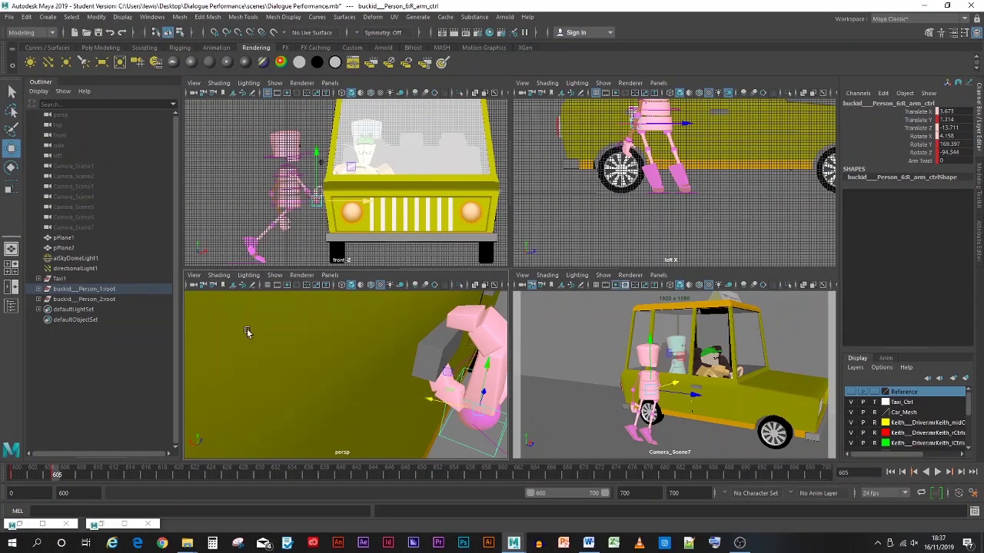
- Rotate R_arm_ctrl to about 5.63, 170.09, -86.08 and fit the hand around the handle at Translate X 3.62, Translate Y 1.37
{"action": "left_click", "coordinate": [11, 168]}
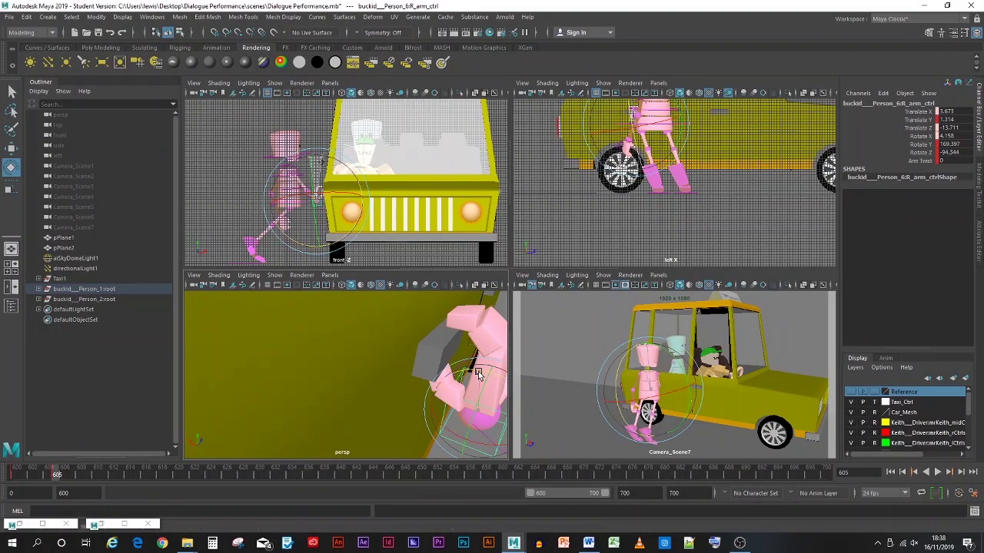
{"action": "left_click_drag", "start_coordinate": [478, 366], "coordinate": [440, 354]}
{"action": "left_click", "coordinate": [11, 149]}
{"action": "left_click_drag", "start_coordinate": [444, 332], "coordinate": [413, 328], "text": "alt"}
{"action": "key", "text": "f"}
{"action": "scroll", "coordinate": [441, 317], "scroll_direction": "down", "scroll_amount": 3}
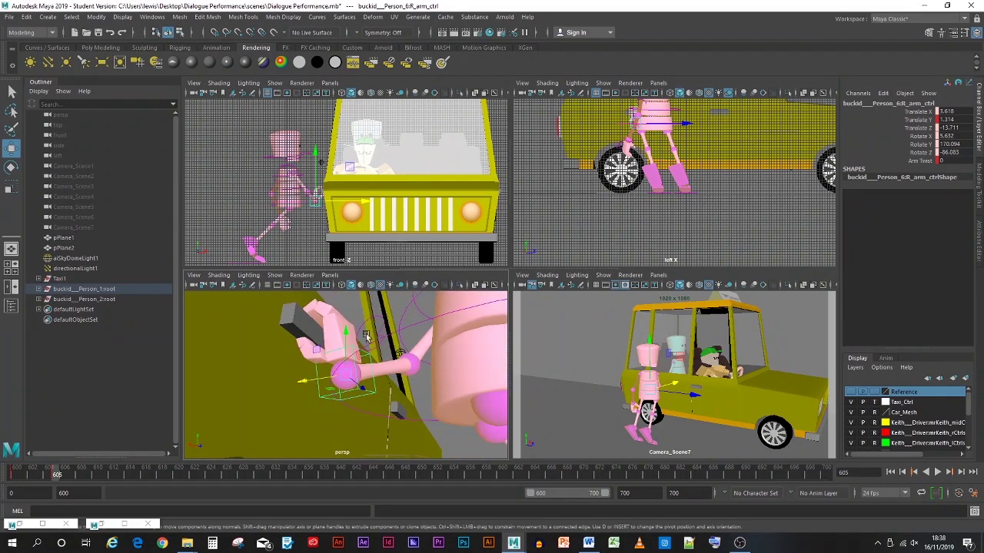
{"action": "left_click_drag", "start_coordinate": [342, 334], "coordinate": [352, 480]}
{"action": "scroll", "coordinate": [362, 417], "scroll_direction": "down", "scroll_amount": 8}
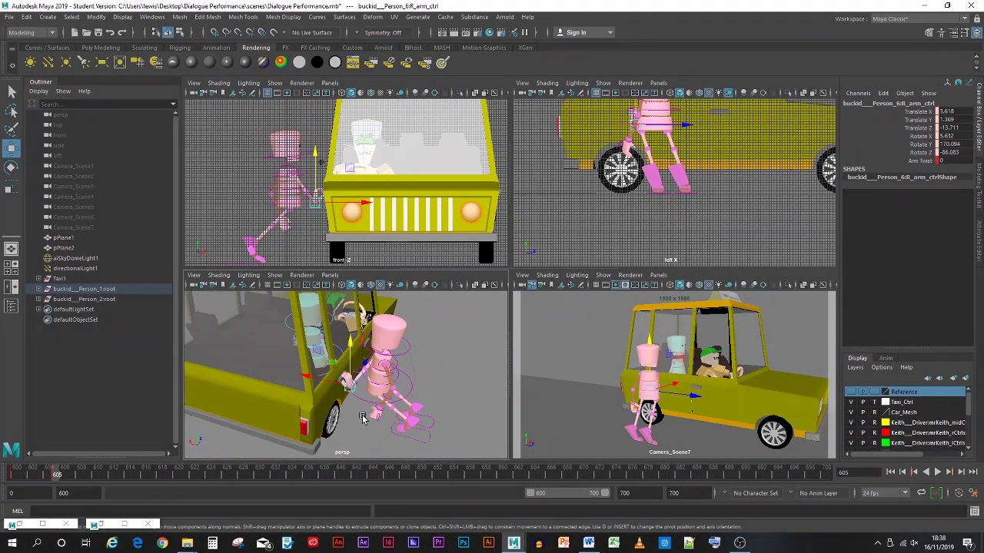
- Step the pink figure's L_leg_ctrl forward to a Translate X of about -0.57, key it at frame 605, and check frame 602
{"action": "left_click", "coordinate": [412, 440]}
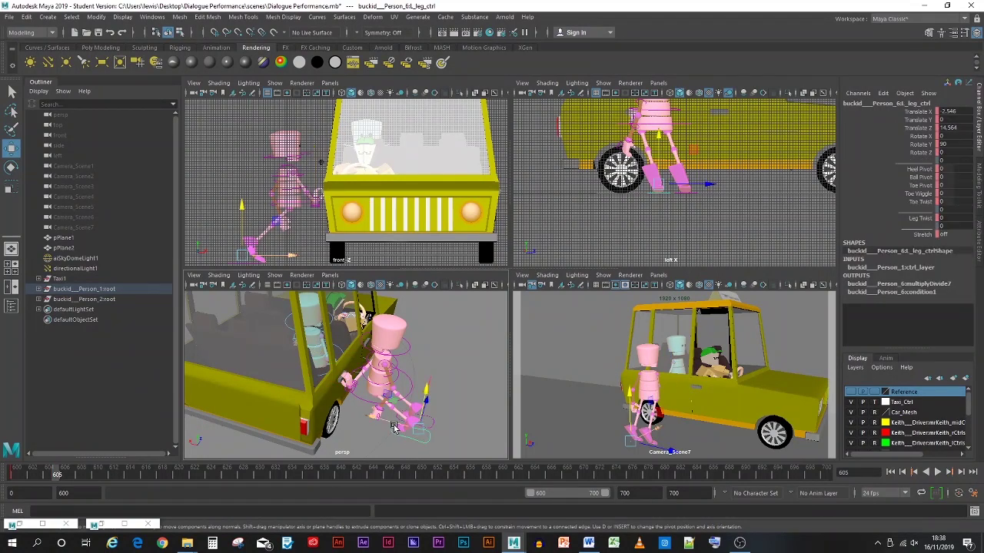
{"action": "left_click_drag", "start_coordinate": [395, 428], "coordinate": [351, 420]}
{"action": "key", "text": "s"}
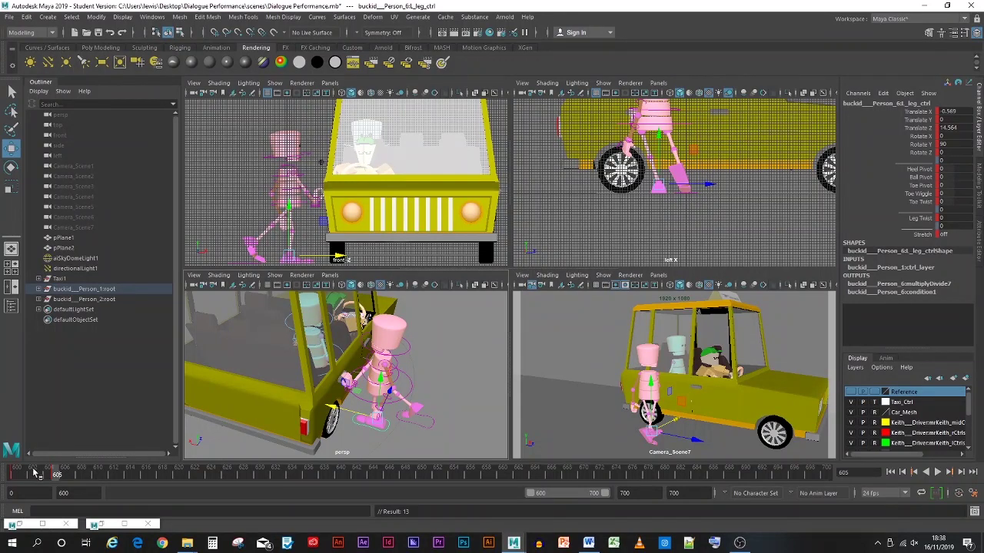
{"action": "left_click_drag", "start_coordinate": [57, 475], "coordinate": [37, 478]}
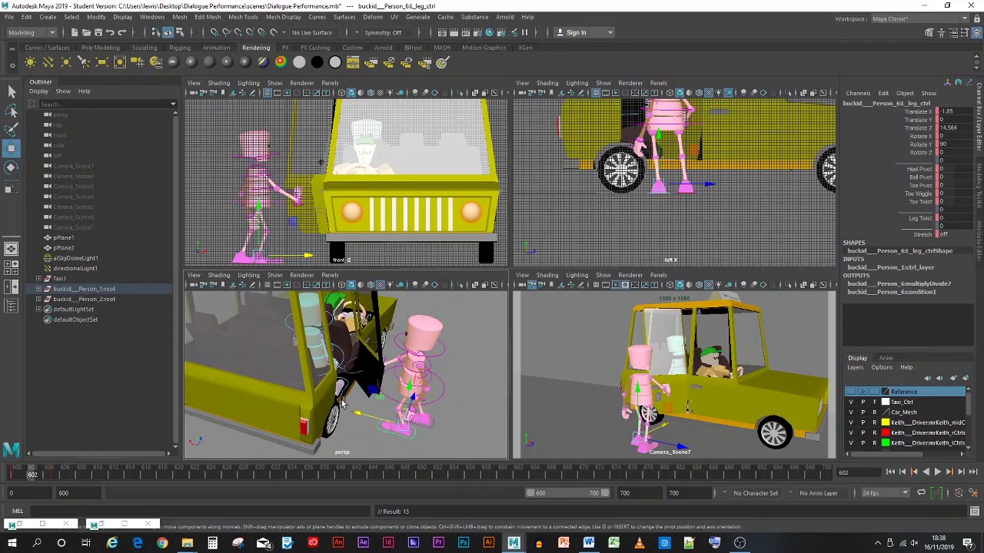
- Select the pink figure's controls together with the taxi's rear door control, and shift their frame 605 keys to frame 610
{"action": "left_click_drag", "start_coordinate": [388, 298], "coordinate": [446, 454]}
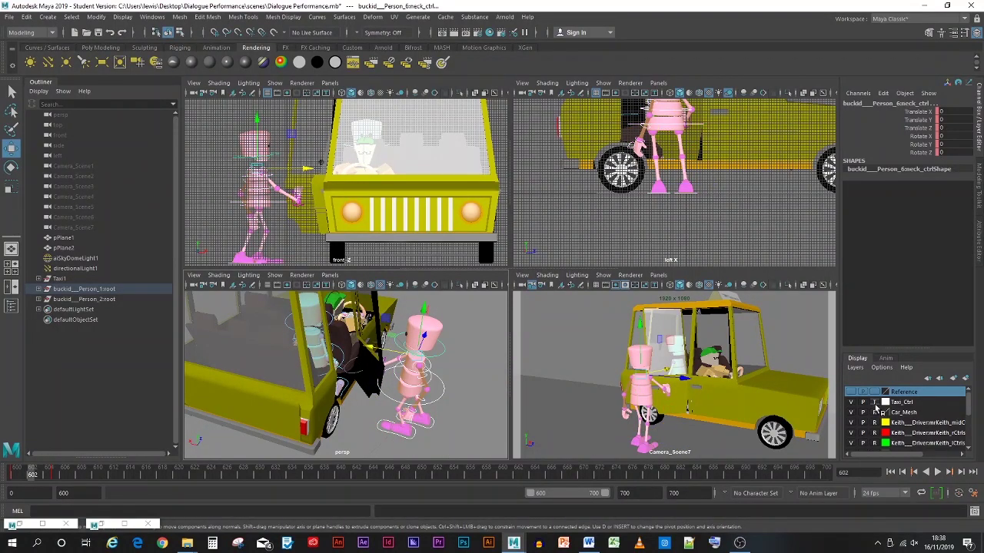
{"action": "left_click", "coordinate": [875, 405]}
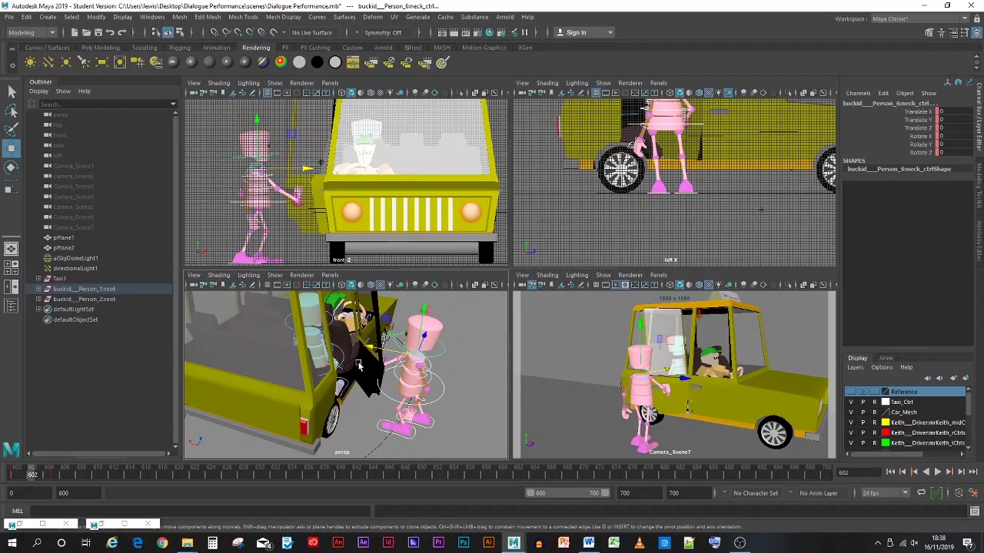
{"action": "left_click_drag", "start_coordinate": [390, 405], "coordinate": [419, 428], "text": "alt"}
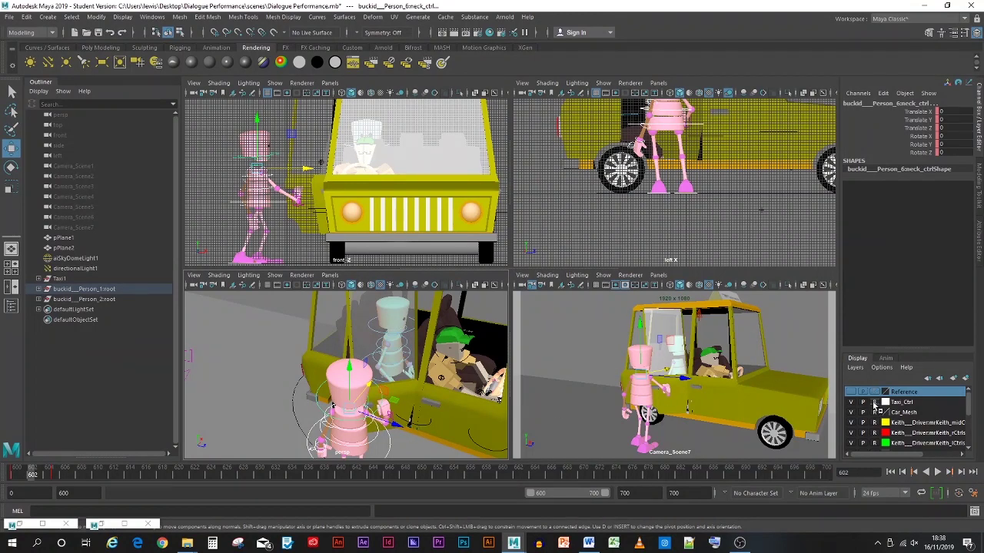
{"action": "left_click", "coordinate": [874, 403]}
{"action": "left_click", "coordinate": [875, 393]}
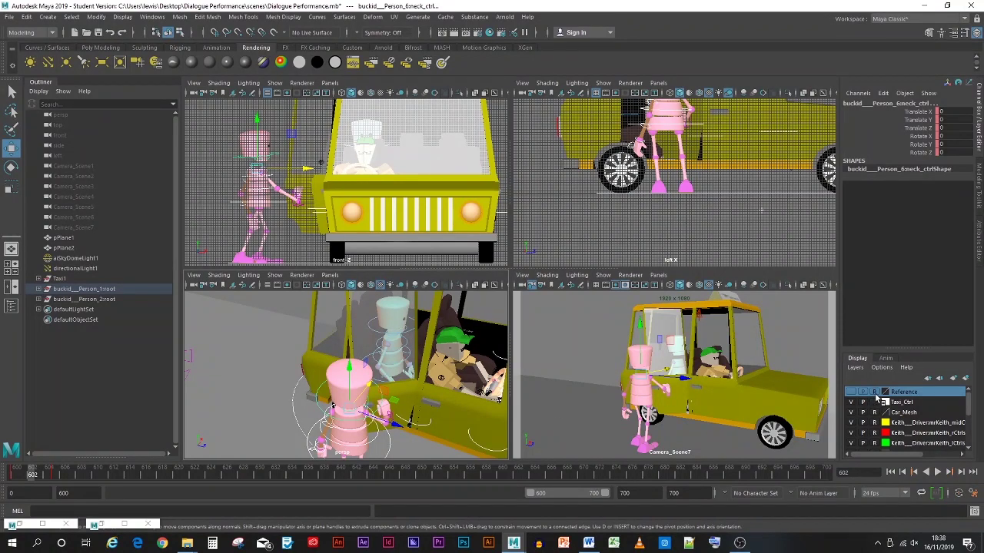
{"action": "left_click", "coordinate": [420, 429]}
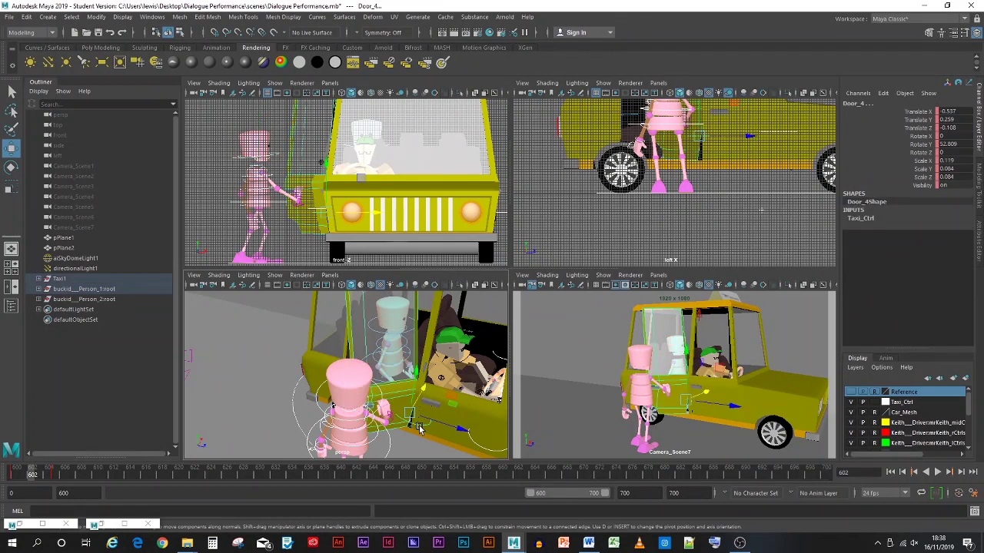
{"action": "left_click", "coordinate": [55, 475]}
{"action": "mouse_move", "coordinate": [57, 474]}
{"action": "left_mouse_down"}
{"action": "mouse_move", "coordinate": [83, 483]}
{"action": "mouse_move", "coordinate": [136, 476]}
{"action": "mouse_move", "coordinate": [45, 477]}
{"action": "mouse_move", "coordinate": [80, 477]}
{"action": "mouse_move", "coordinate": [58, 482]}
{"action": "left_mouse_up"}
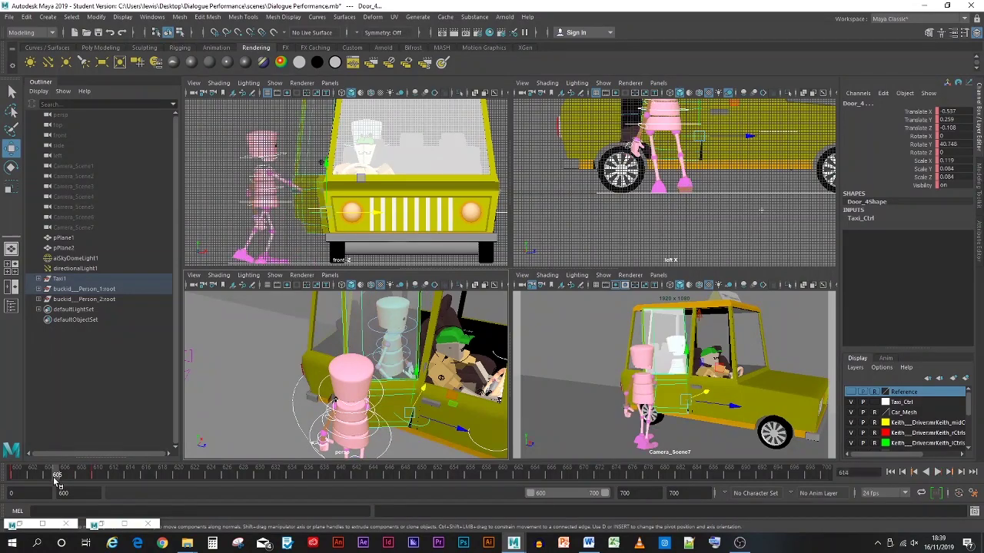
{"action": "left_click", "coordinate": [312, 410]}
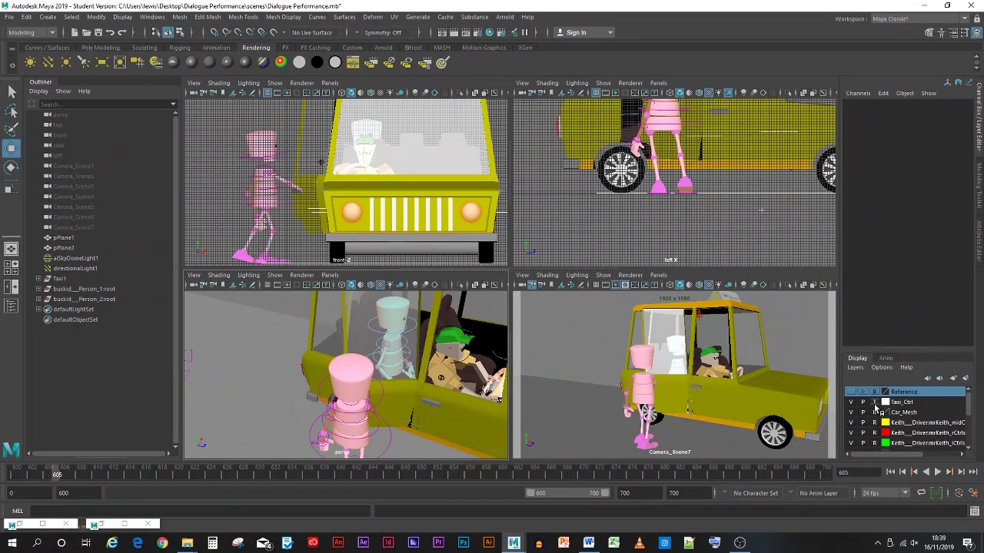
- At frame 605, lift the pink figure's L_leg_ctrl to about Translate Y 0.79, rotate it to Rotate X -15.56, and key it
{"action": "left_click_drag", "start_coordinate": [293, 427], "coordinate": [399, 409], "text": "alt"}
{"action": "scroll", "coordinate": [399, 410], "scroll_direction": "up", "scroll_amount": 4}
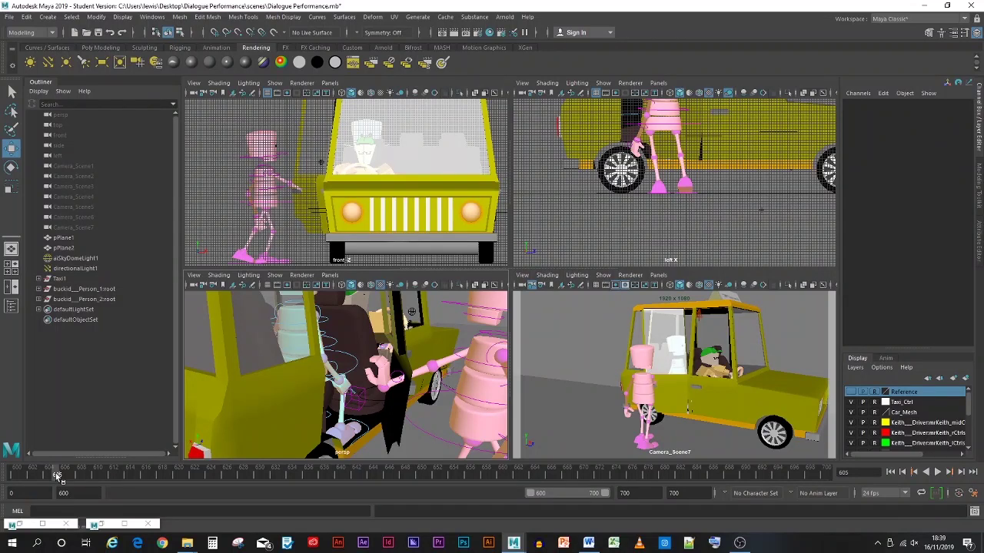
{"action": "mouse_move", "coordinate": [58, 477]}
{"action": "left_mouse_down"}
{"action": "mouse_move", "coordinate": [87, 475]}
{"action": "mouse_move", "coordinate": [57, 476]}
{"action": "left_mouse_up"}
{"action": "scroll", "coordinate": [438, 402], "scroll_direction": "down", "scroll_amount": 4}
{"action": "left_click", "coordinate": [427, 449]}
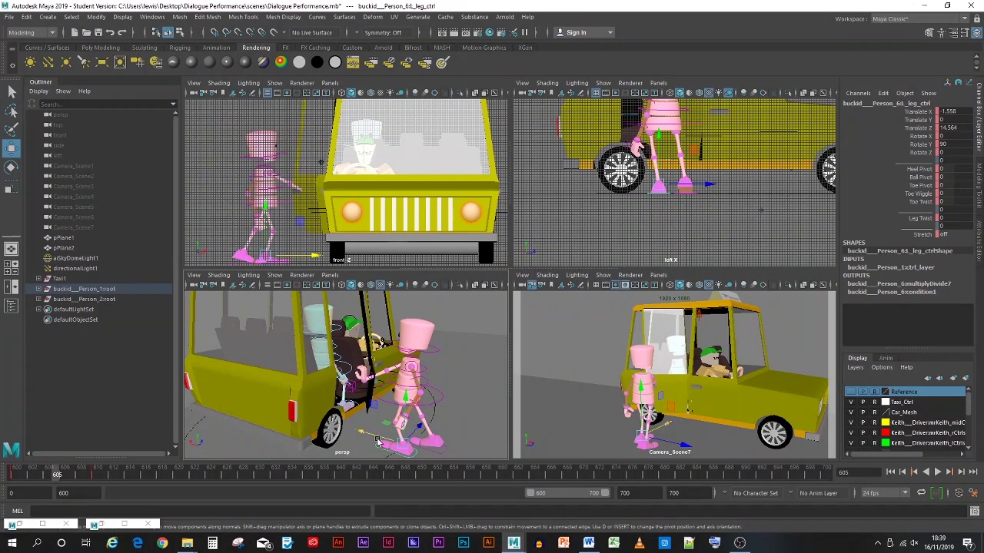
{"action": "left_click", "coordinate": [404, 421]}
{"action": "left_click_drag", "start_coordinate": [404, 421], "coordinate": [431, 395]}
{"action": "left_click", "coordinate": [12, 167]}
{"action": "key", "text": "s"}
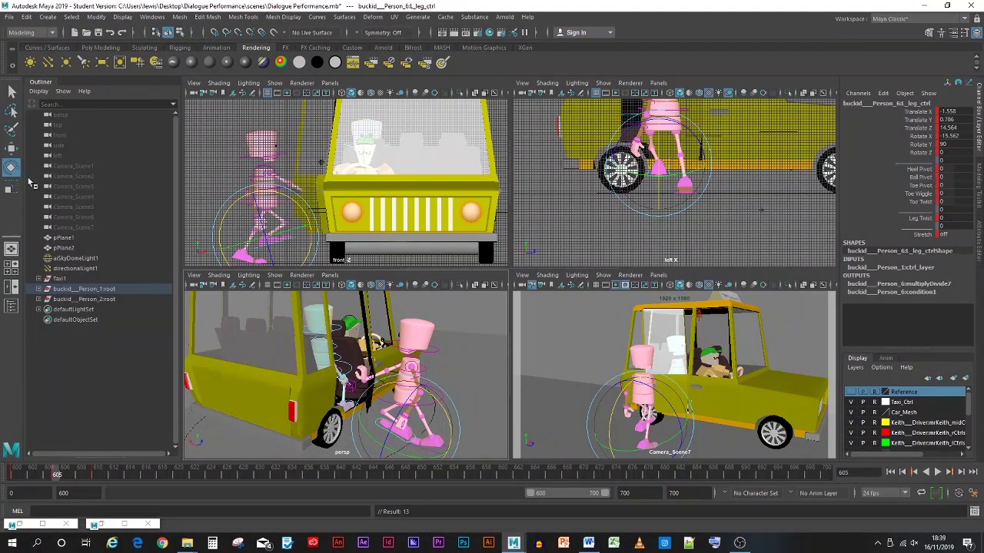
- Adjust the lifted L_leg_ctrl to about Translate Y 0.65 and Translate Z 14.23, and key it at frame 605
{"action": "left_click", "coordinate": [11, 149]}
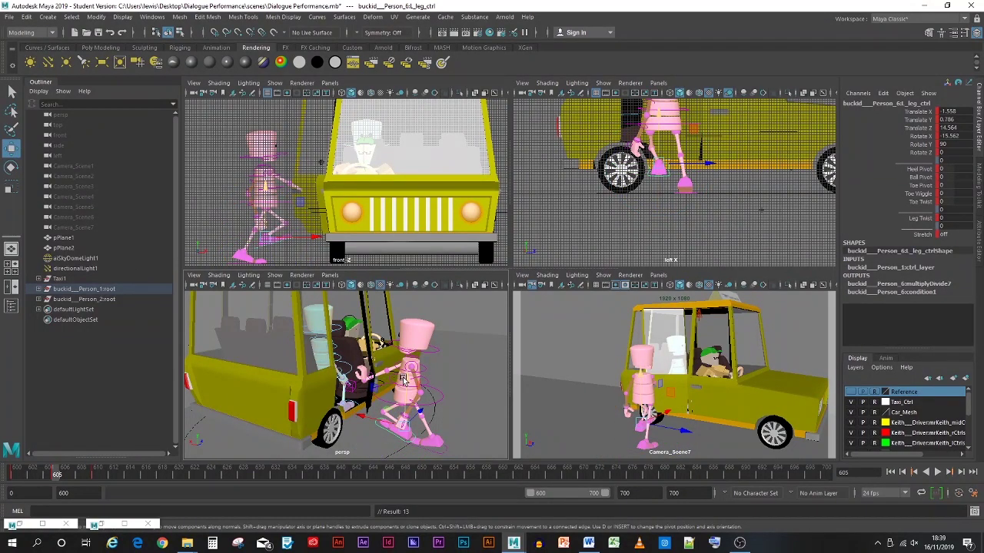
{"action": "left_click_drag", "start_coordinate": [403, 380], "coordinate": [416, 411]}
{"action": "key", "text": "s"}
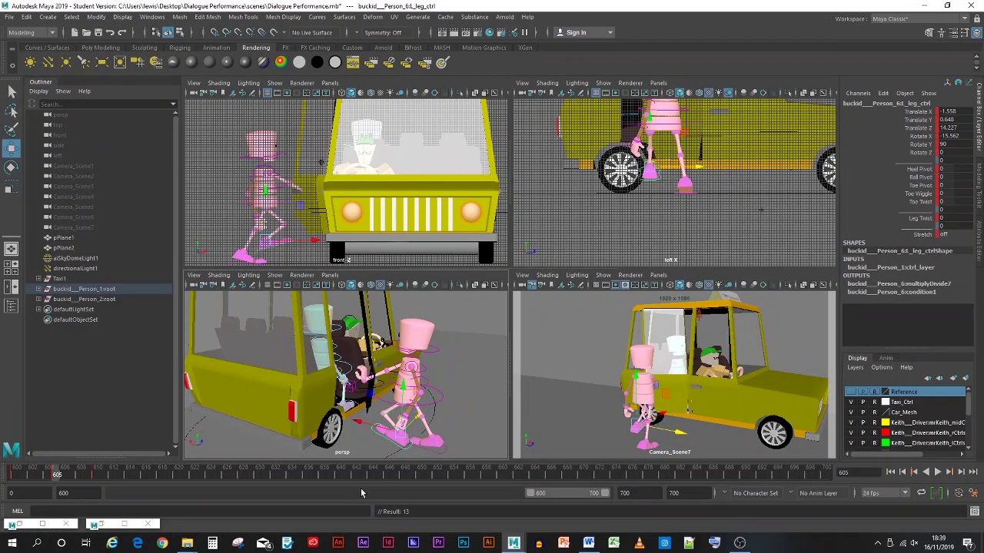
- At frame 610, move L_leg_ctrl to a Translate Z of about 13.98, key it, and play back the door-closing motion
{"action": "left_click_drag", "start_coordinate": [53, 475], "coordinate": [104, 477]}
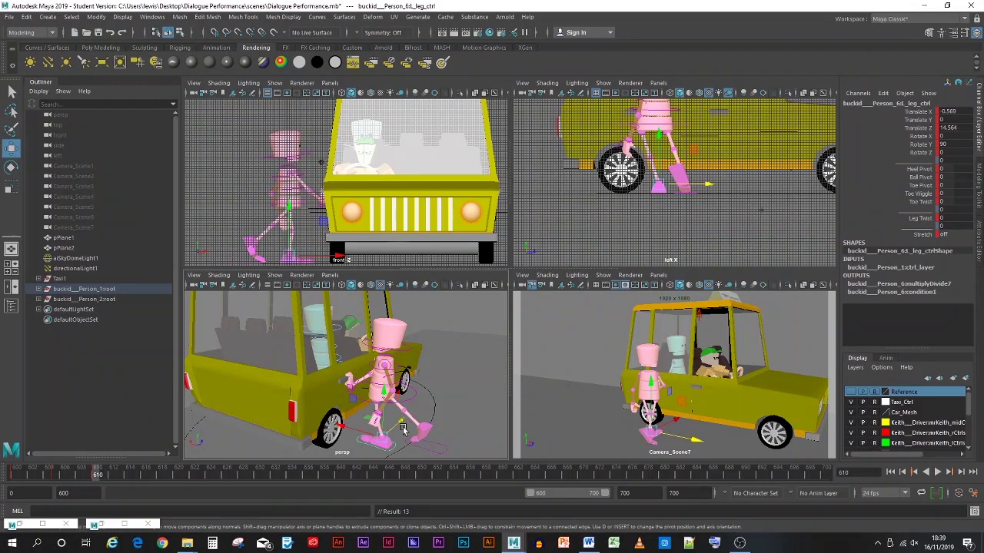
{"action": "left_click_drag", "start_coordinate": [399, 428], "coordinate": [392, 429]}
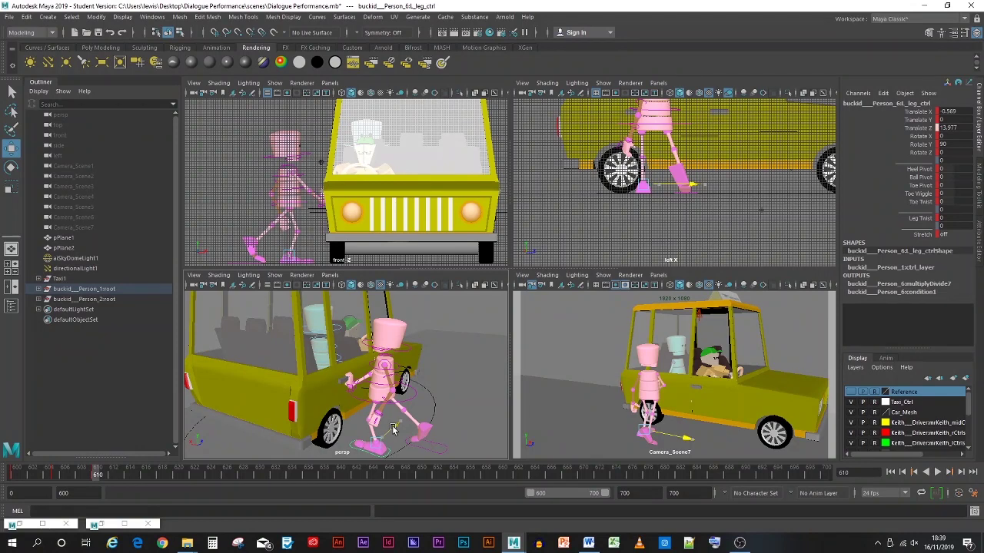
{"action": "key", "text": "s"}
{"action": "left_click_drag", "start_coordinate": [98, 476], "coordinate": [7, 483]}
{"action": "key", "text": "alt+v"}
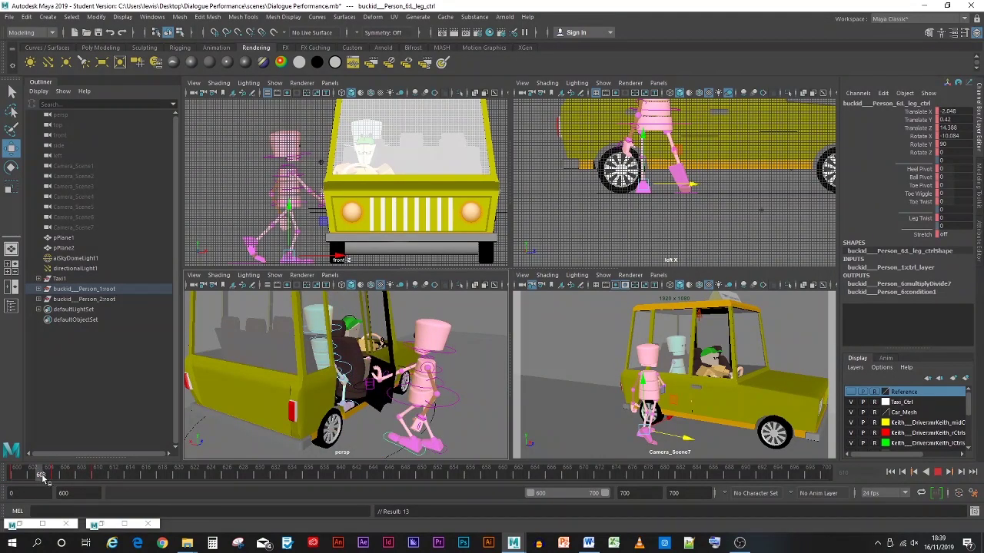
- At frame 610, move the pink figure's R_arm_ctrl against the taxi's door handle, at about Translate X 3.68, Y 1.36 and Z -13.72
{"action": "left_click", "coordinate": [106, 477]}
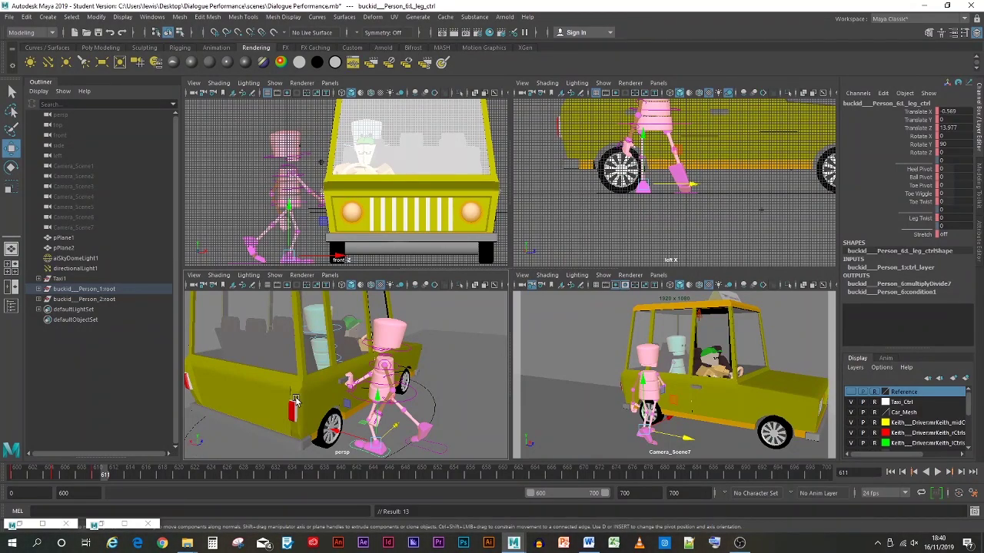
{"action": "scroll", "coordinate": [323, 406], "scroll_direction": "up", "scroll_amount": 6}
{"action": "scroll", "coordinate": [342, 410], "scroll_direction": "up", "scroll_amount": 2}
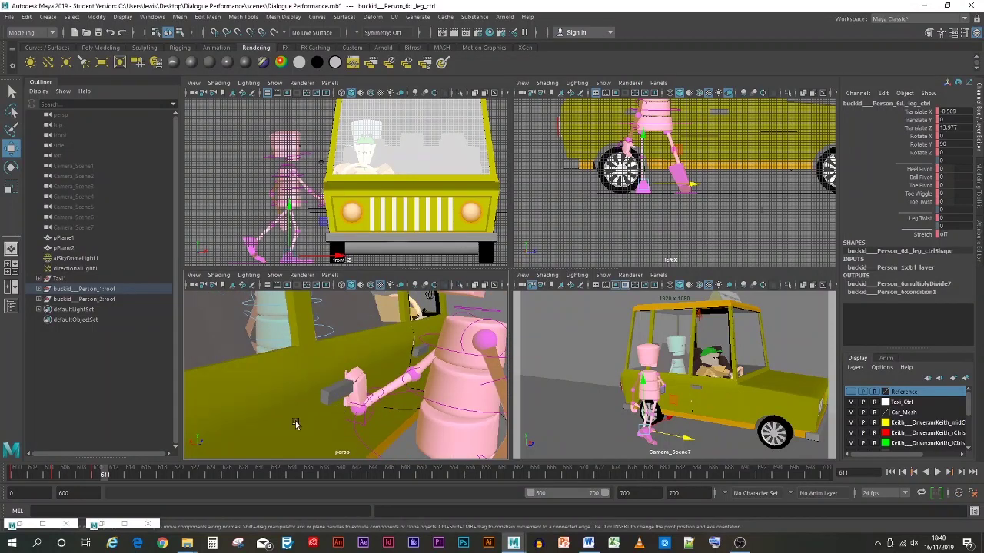
{"action": "left_click", "coordinate": [99, 476]}
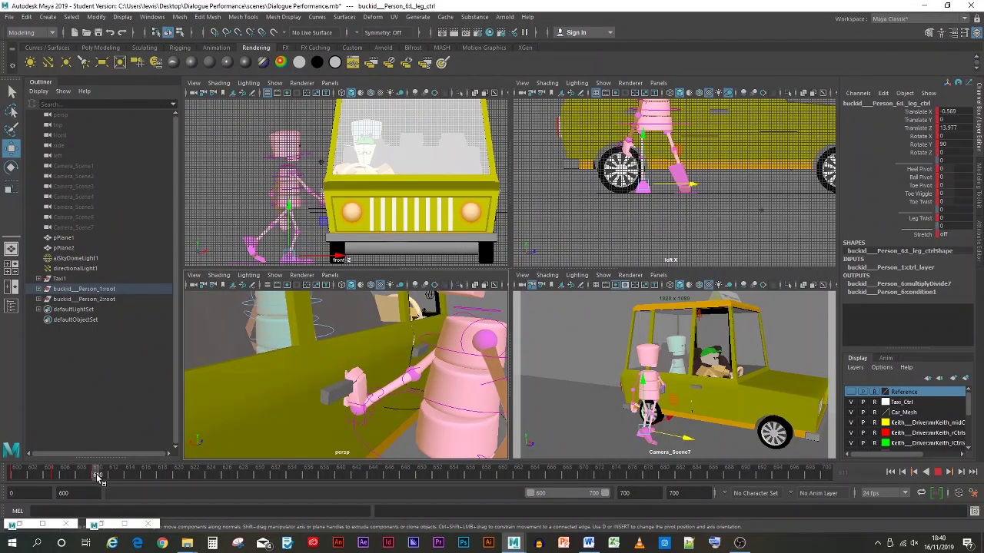
{"action": "left_click", "coordinate": [356, 405]}
{"action": "left_click_drag", "start_coordinate": [371, 399], "coordinate": [345, 411]}
{"action": "key", "text": "w"}
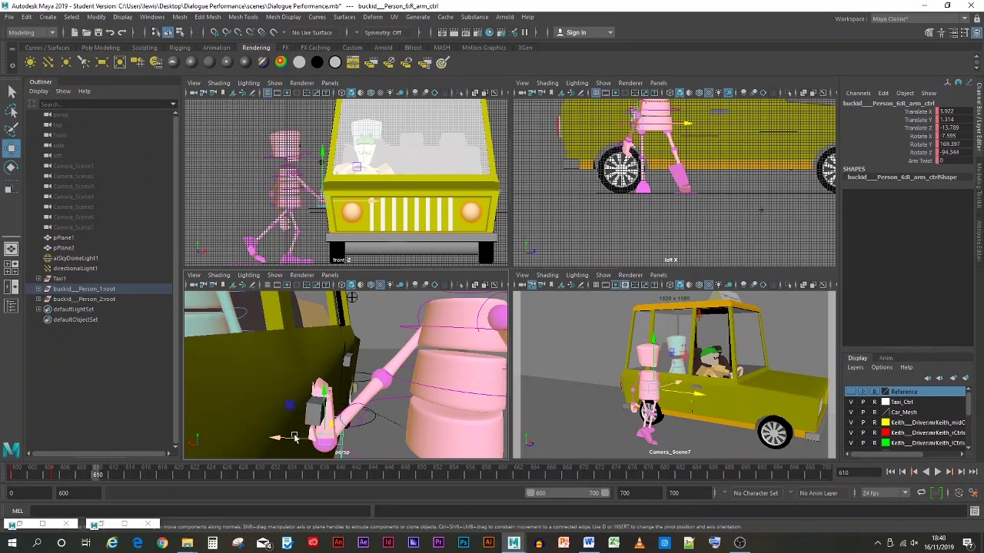
{"action": "left_click_drag", "start_coordinate": [293, 438], "coordinate": [368, 376]}
{"action": "left_click", "coordinate": [341, 412]}
{"action": "scroll", "coordinate": [329, 449], "scroll_direction": "down", "scroll_amount": 2}
{"action": "key", "text": "ctrl+z"}
- Adjust R_arm_ctrl at frame 610 to about Rotate X 4.97, Translate X 3.73 and Arm Twist 53, and key it
{"action": "left_click", "coordinate": [10, 167]}
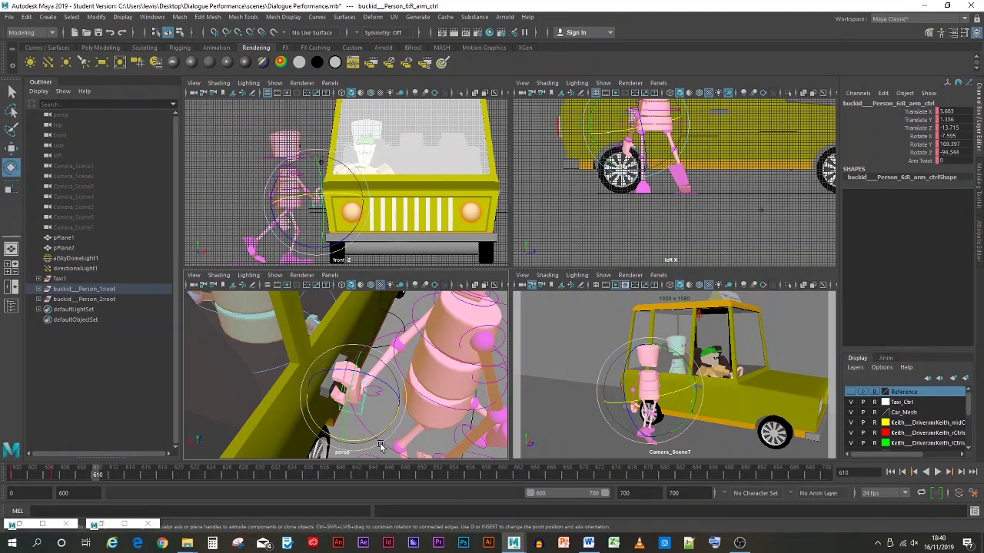
{"action": "left_click_drag", "start_coordinate": [372, 439], "coordinate": [357, 434]}
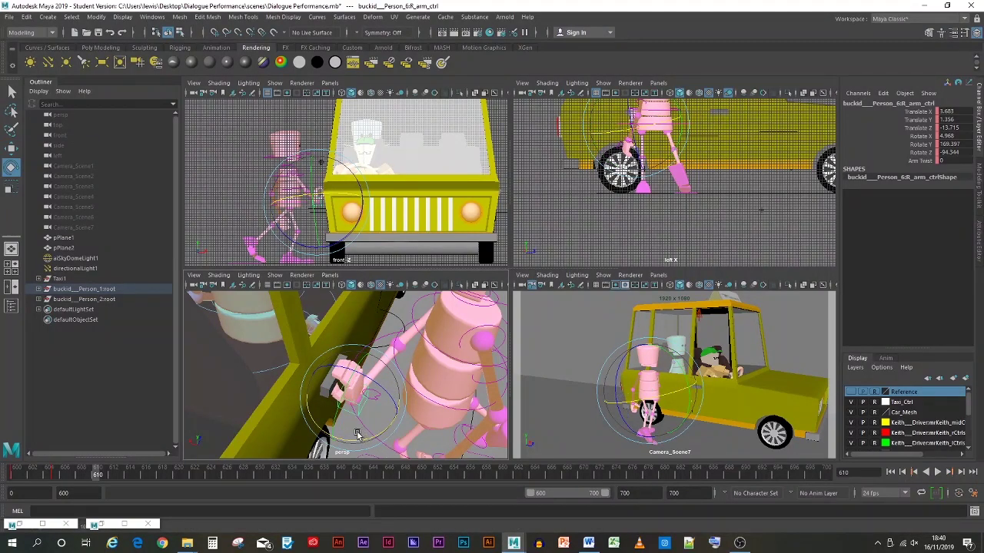
{"action": "left_click", "coordinate": [11, 148]}
{"action": "left_click_drag", "start_coordinate": [320, 389], "coordinate": [316, 388]}
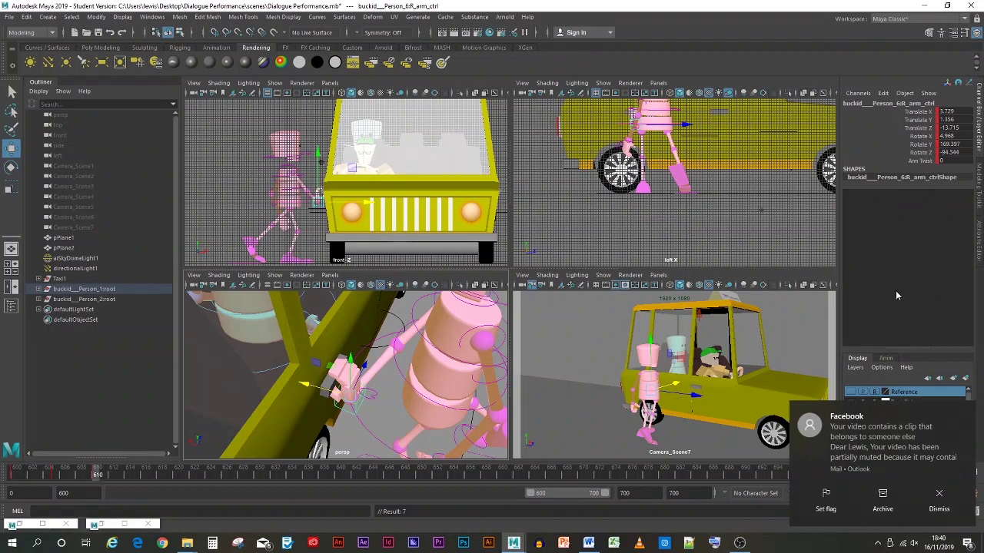
{"action": "left_click", "coordinate": [921, 163]}
{"action": "middle_click_drag", "start_coordinate": [711, 205], "coordinate": [980, 228]}
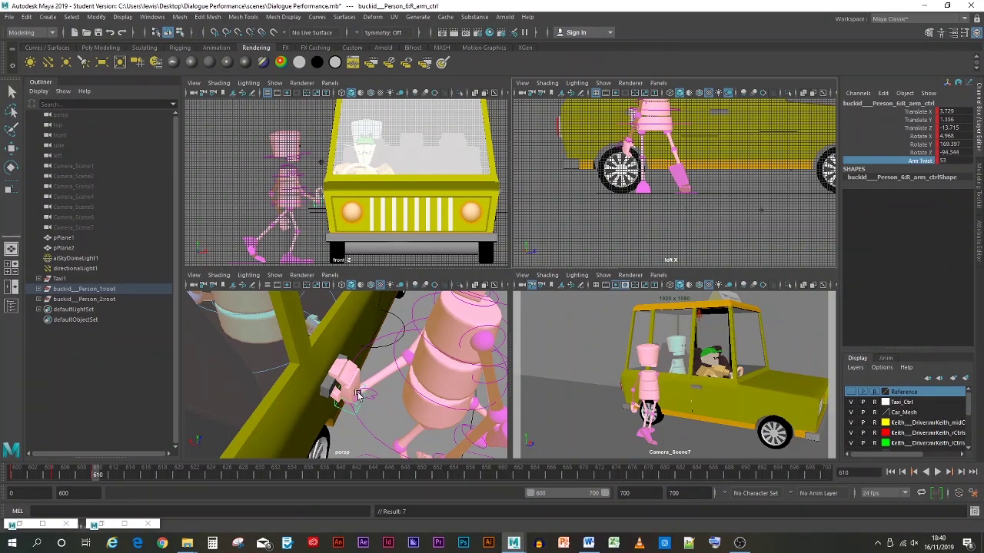
{"action": "left_click", "coordinate": [740, 542]}
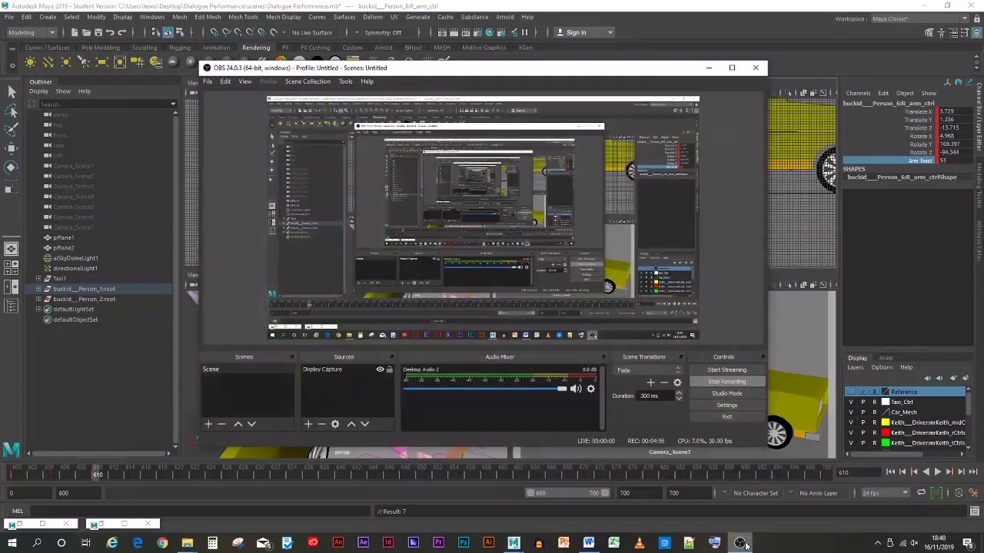
{"action": "left_click", "coordinate": [740, 543]}
- At frame 620, bring R_leg_ctrl alongside the left foot at about Translate X 0.41 and Translate Z 14.90, and key it
{"action": "scroll", "coordinate": [353, 371], "scroll_direction": "down", "scroll_amount": 3}
{"action": "middle_click_drag", "start_coordinate": [374, 420], "coordinate": [310, 346], "text": "alt"}
{"action": "mouse_move", "coordinate": [386, 426]}
{"action": "left_mouse_down", "text": "alt"}
{"action": "mouse_move", "coordinate": [358, 417]}
{"action": "mouse_move", "coordinate": [401, 422]}
{"action": "left_mouse_up", "text": "alt"}
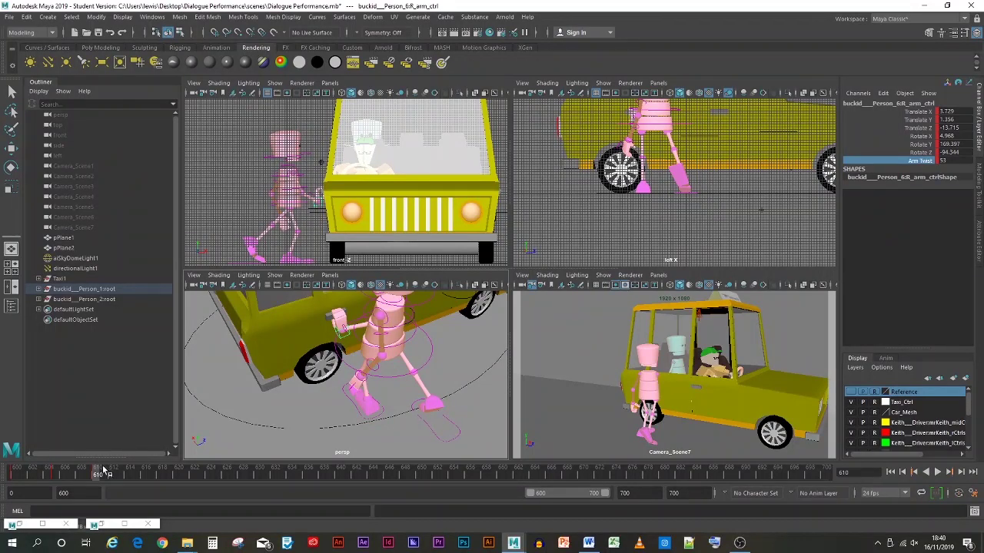
{"action": "key", "text": "alt+v"}
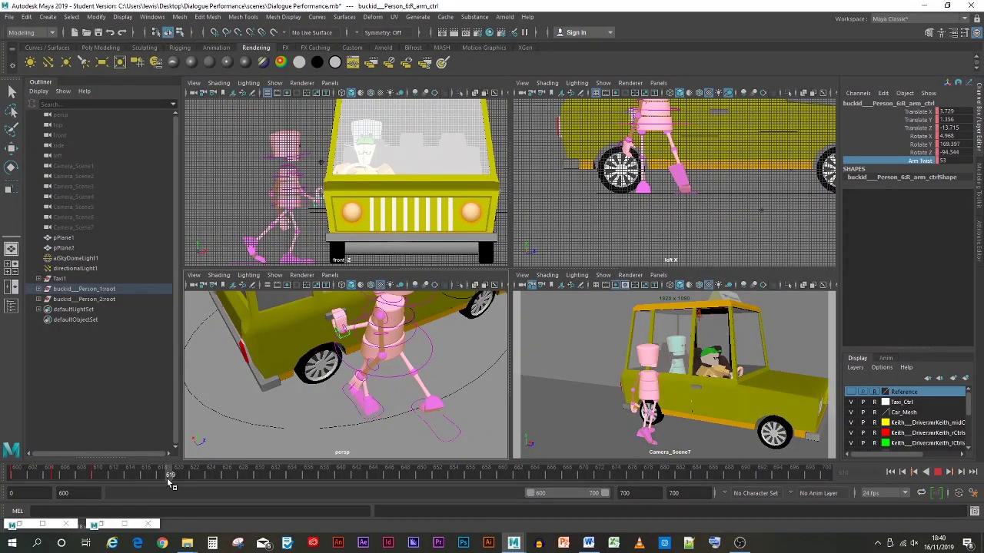
{"action": "key", "text": "alt+v"}
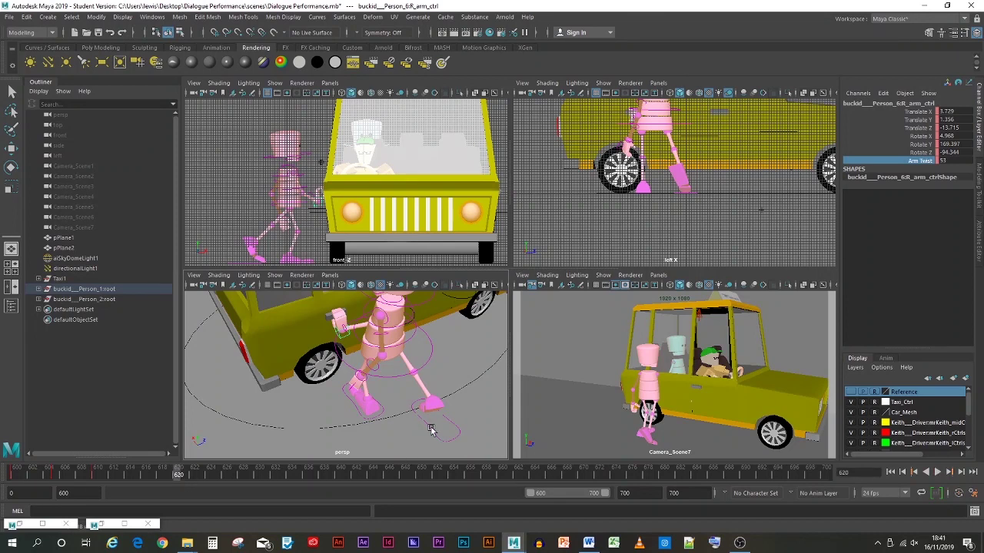
{"action": "left_click", "coordinate": [432, 429]}
{"action": "left_click", "coordinate": [429, 429]}
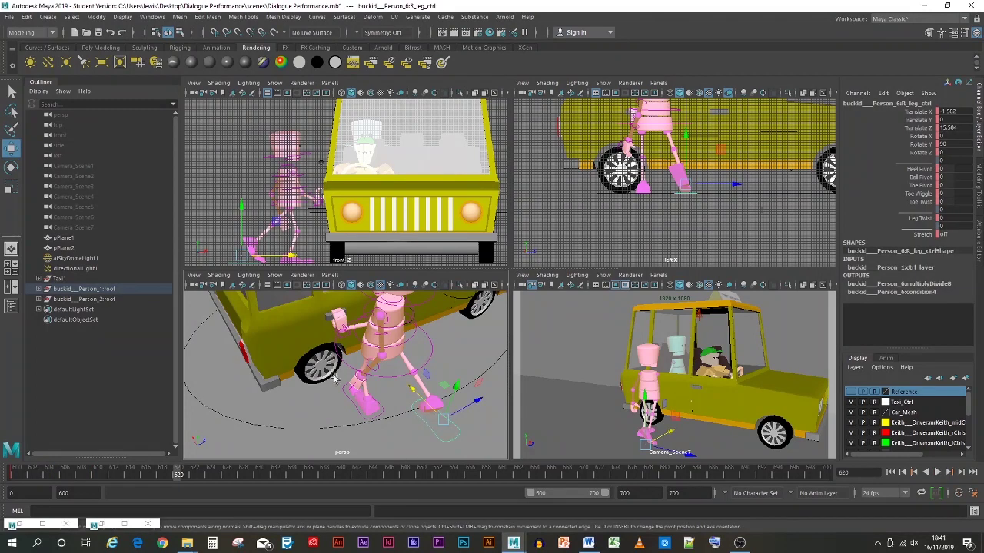
{"action": "left_click_drag", "start_coordinate": [429, 414], "coordinate": [413, 375]}
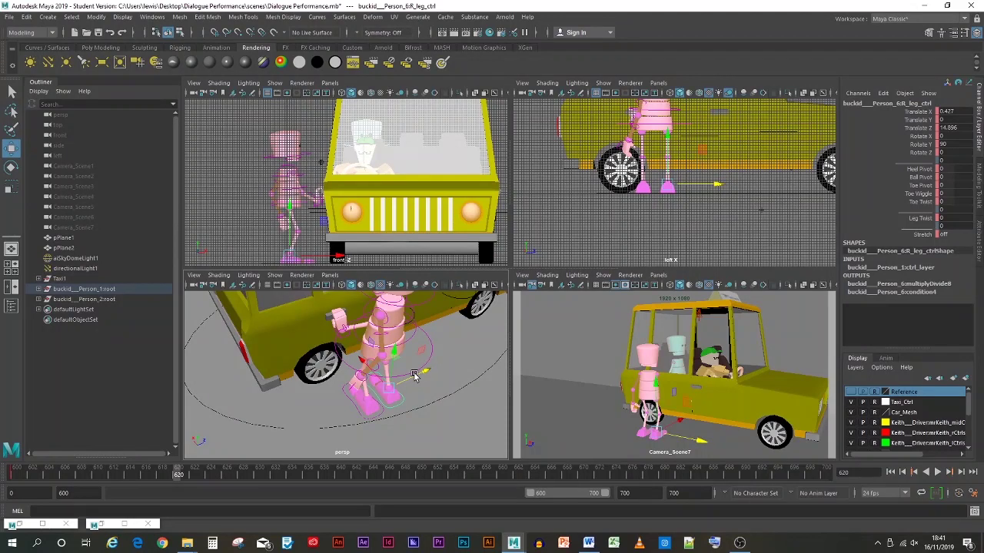
{"action": "key", "text": "s"}
{"action": "key", "text": "ctrl+z"}
{"action": "mouse_move", "coordinate": [182, 477]}
{"action": "left_mouse_down"}
{"action": "mouse_move", "coordinate": [99, 484]}
{"action": "mouse_move", "coordinate": [188, 484]}
{"action": "mouse_move", "coordinate": [178, 475]}
{"action": "left_mouse_up"}
{"action": "key", "text": "s"}
{"action": "left_click_drag", "start_coordinate": [420, 397], "coordinate": [410, 377]}
{"action": "left_click_drag", "start_coordinate": [410, 377], "coordinate": [412, 376]}
{"action": "key", "text": "s"}
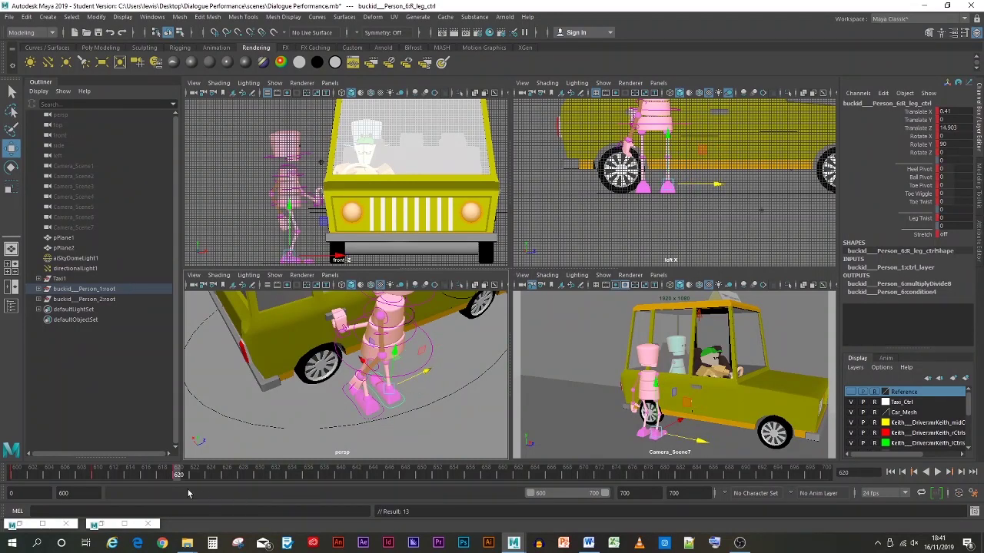
- At frame 615, lift R_leg_ctrl to about Translate Y 0.75, rotate it to about Rotate X -14.4, and key it
{"action": "left_click", "coordinate": [138, 476]}
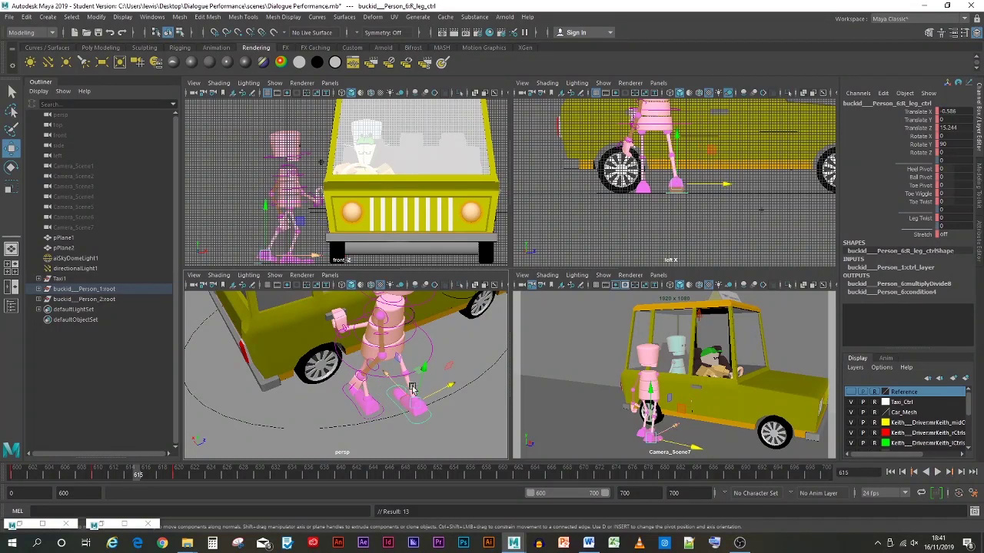
{"action": "left_click_drag", "start_coordinate": [420, 384], "coordinate": [425, 355]}
{"action": "left_click", "coordinate": [12, 167]}
{"action": "key", "text": "s"}
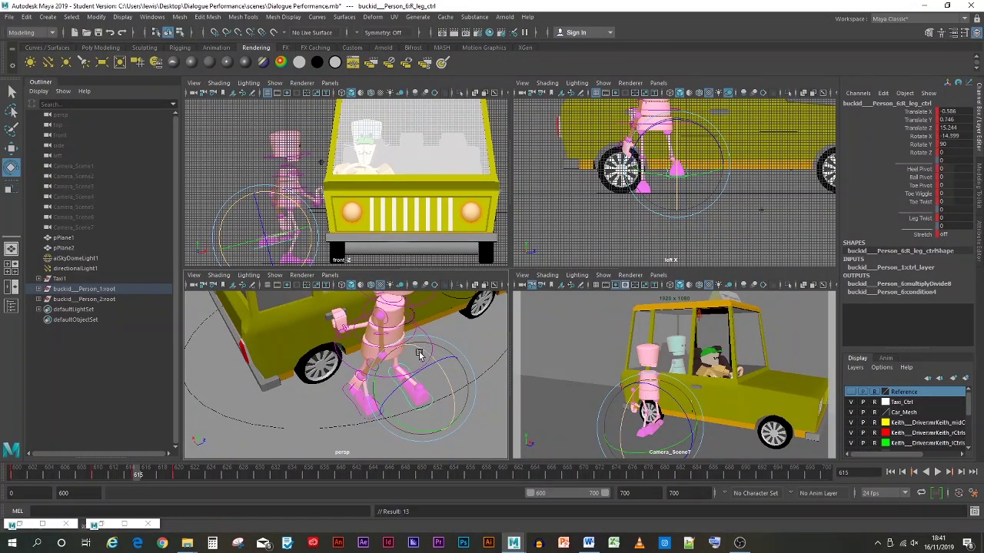
- Review the pink figure's right-leg step between frames 609 and 622
{"action": "mouse_move", "coordinate": [140, 480]}
{"action": "left_mouse_down"}
{"action": "mouse_move", "coordinate": [76, 475]}
{"action": "mouse_move", "coordinate": [186, 475]}
{"action": "mouse_move", "coordinate": [205, 491]}
{"action": "mouse_move", "coordinate": [165, 475]}
{"action": "mouse_move", "coordinate": [90, 470]}
{"action": "left_mouse_up"}
{"action": "left_click", "coordinate": [556, 375]}
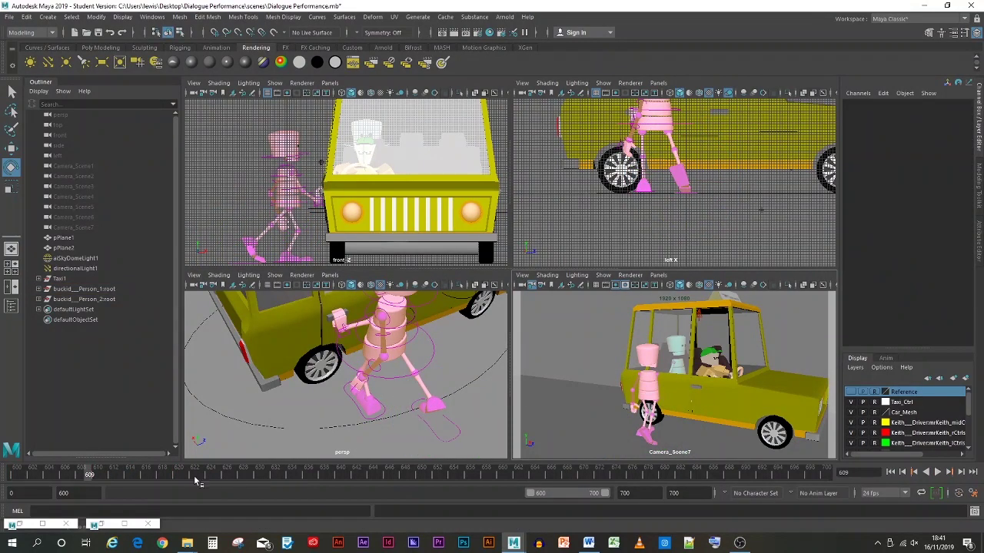
{"action": "key", "text": "alt+v"}
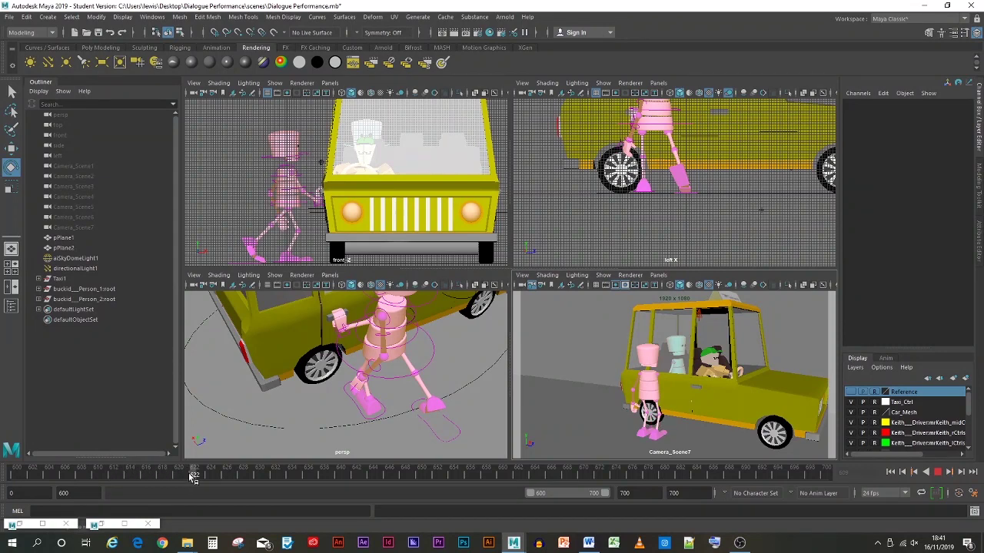
{"action": "mouse_move", "coordinate": [194, 476]}
{"action": "left_mouse_down"}
{"action": "mouse_move", "coordinate": [66, 471]}
{"action": "mouse_move", "coordinate": [179, 472]}
{"action": "left_mouse_up"}
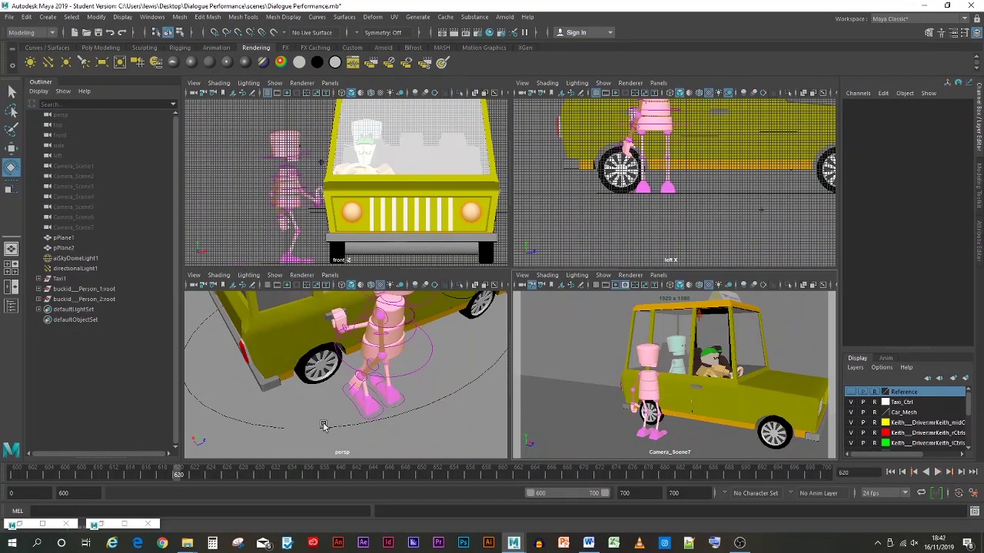
- At frame 610, shift the pink figure's pelvis_ctrl toward the rear of the taxi to a Translate Z of about 12.95
{"action": "left_click", "coordinate": [408, 373]}
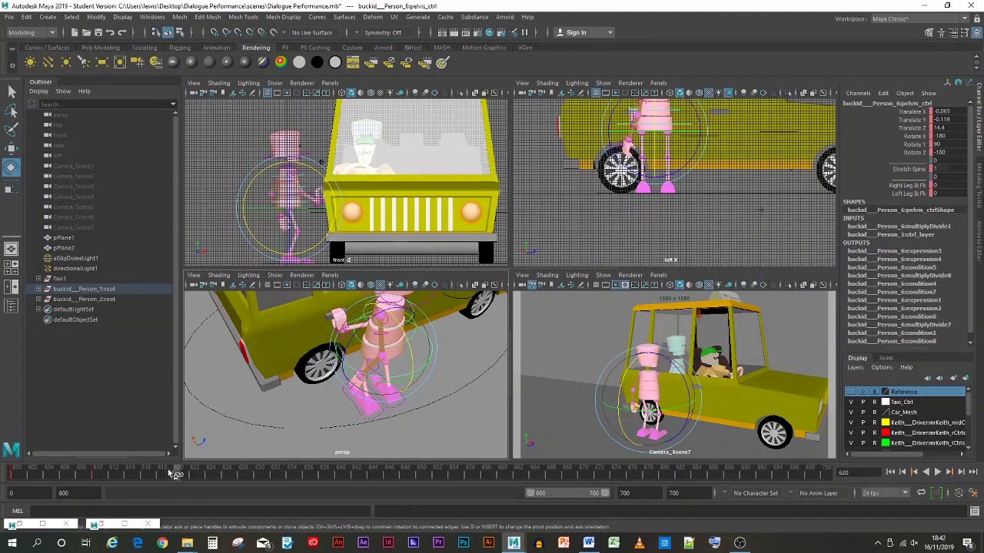
{"action": "left_click_drag", "start_coordinate": [171, 474], "coordinate": [97, 474]}
{"action": "left_click", "coordinate": [12, 149]}
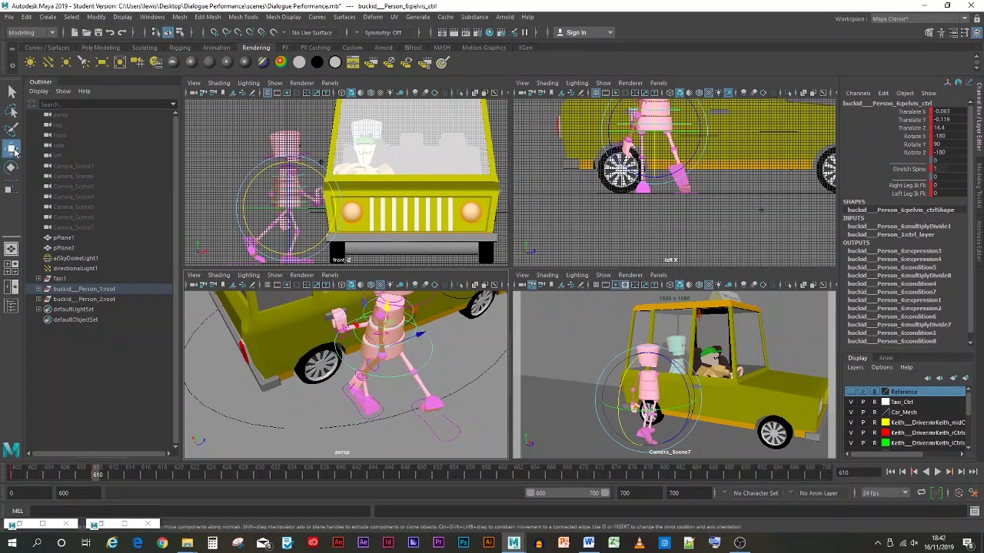
{"action": "left_click_drag", "start_coordinate": [416, 341], "coordinate": [372, 350]}
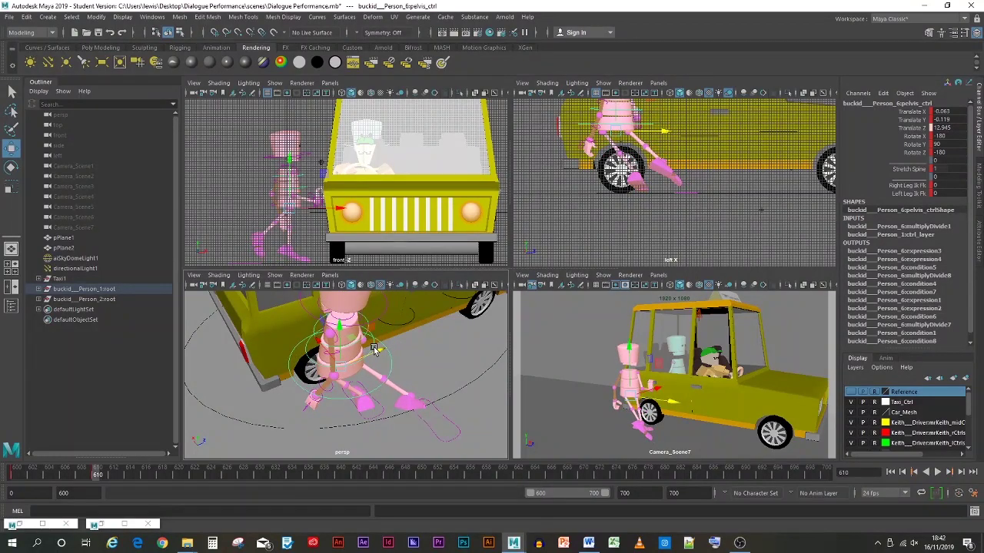
- Cut L_leg_ctrl's key at frame 605, and move the control to about Translate Z 12.48 at frame 610 with a key
{"action": "left_click_drag", "start_coordinate": [96, 478], "coordinate": [57, 476]}
{"action": "left_click", "coordinate": [399, 435]}
{"action": "right_click", "coordinate": [64, 475]}
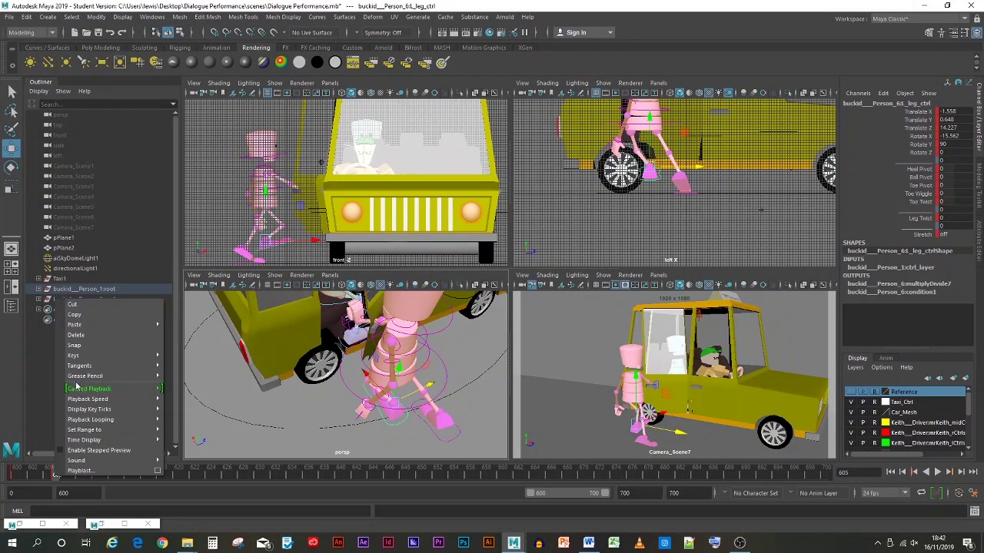
{"action": "left_click", "coordinate": [77, 305]}
{"action": "left_click_drag", "start_coordinate": [66, 478], "coordinate": [97, 476]}
{"action": "left_click_drag", "start_coordinate": [392, 389], "coordinate": [350, 390]}
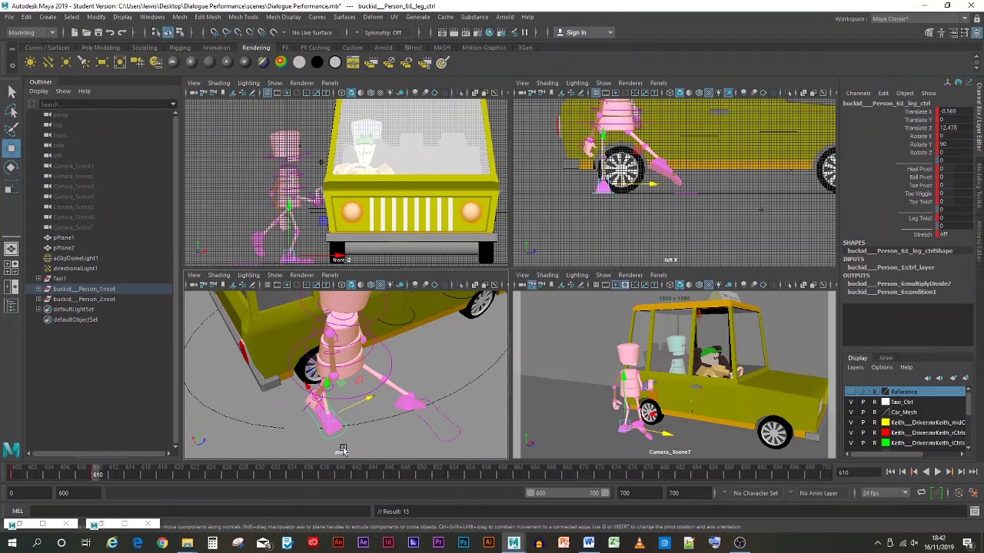
- Cut the lifted-foot key of R_leg_ctrl at frame 615
{"action": "left_click", "coordinate": [422, 420]}
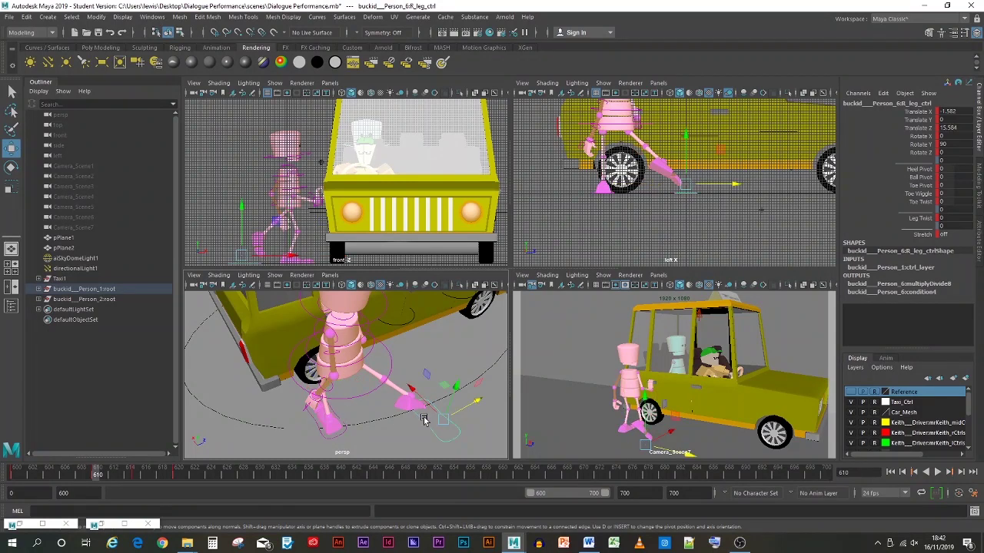
{"action": "left_click_drag", "start_coordinate": [107, 478], "coordinate": [137, 477]}
{"action": "right_click", "coordinate": [137, 477]}
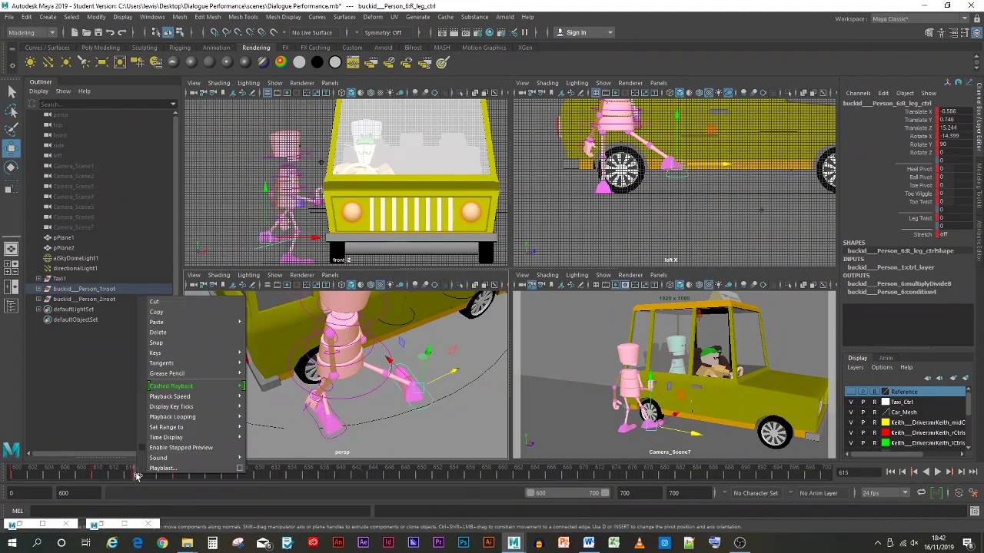
{"action": "left_click", "coordinate": [155, 302]}
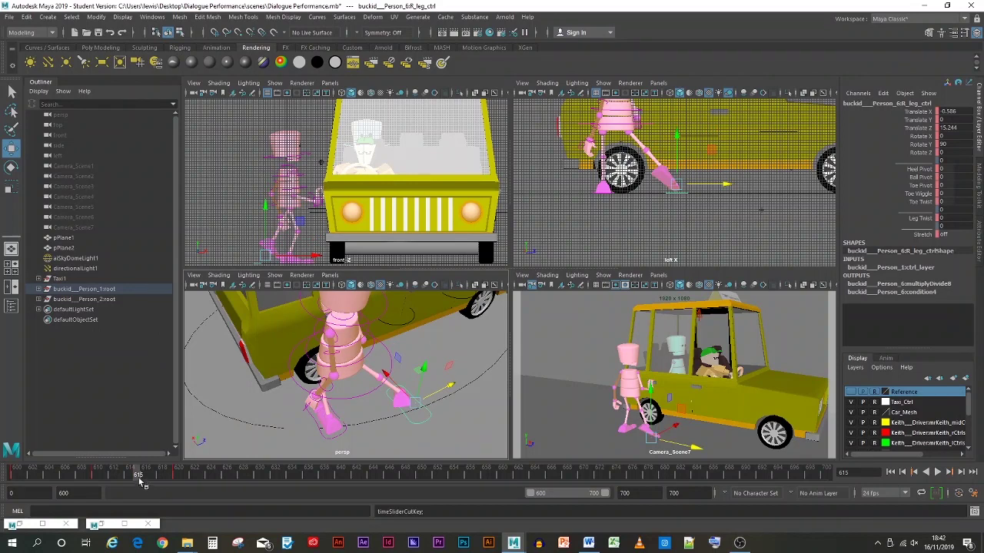
- At frame 620, move R_leg_ctrl next to the left foot at a Translate Z of about 13.46, and key it
{"action": "left_click_drag", "start_coordinate": [139, 478], "coordinate": [178, 478]}
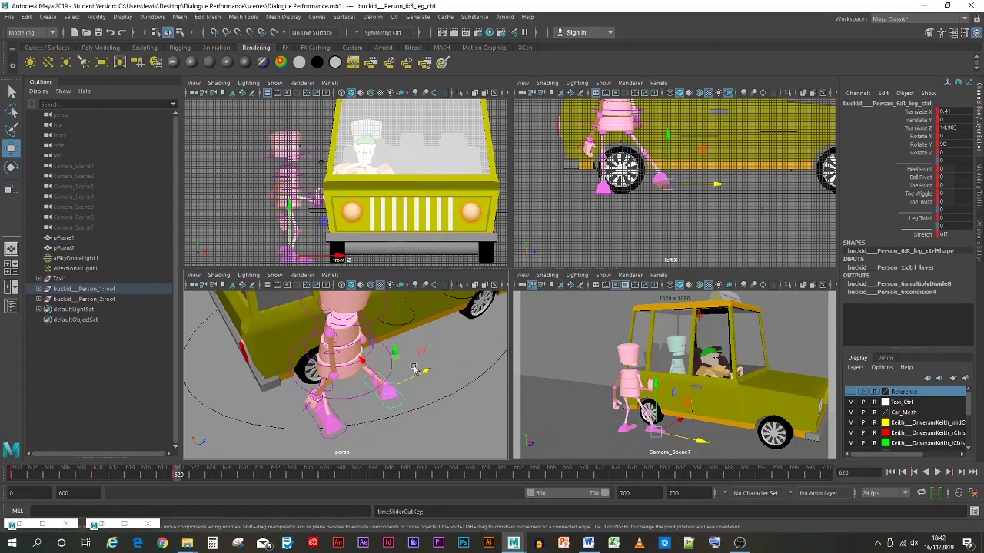
{"action": "left_click_drag", "start_coordinate": [421, 377], "coordinate": [383, 379]}
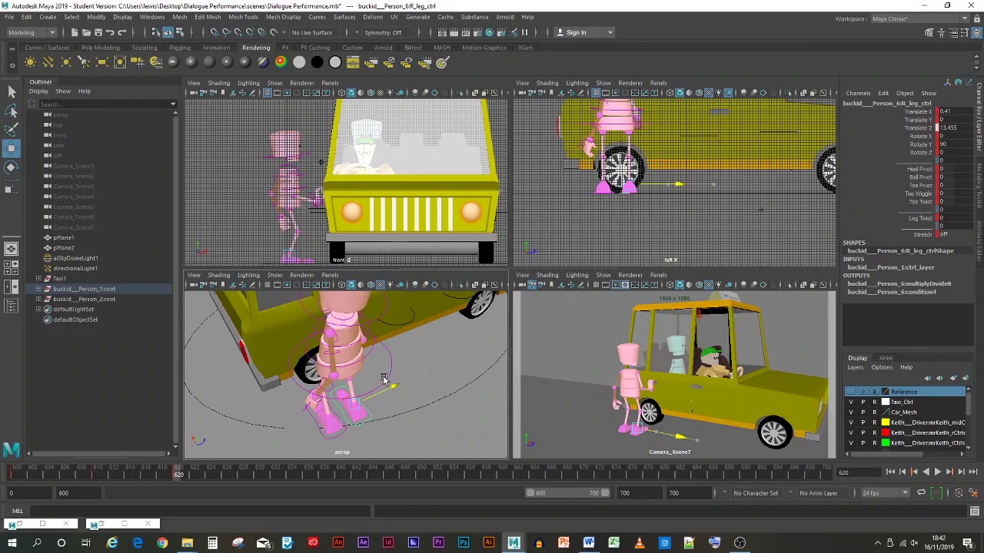
{"action": "scroll", "coordinate": [633, 209], "scroll_direction": "up", "scroll_amount": 5}
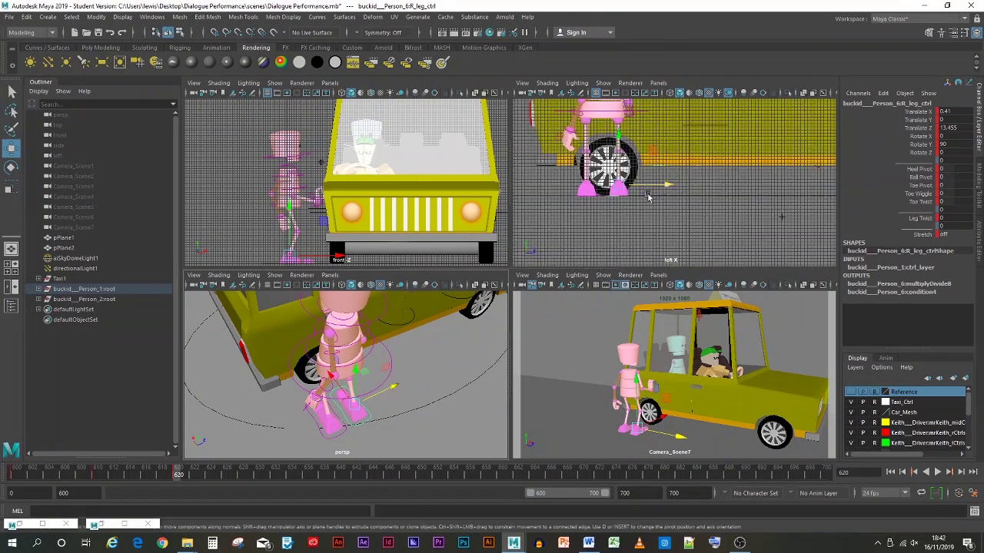
{"action": "scroll", "coordinate": [581, 220], "scroll_direction": "down", "scroll_amount": 5}
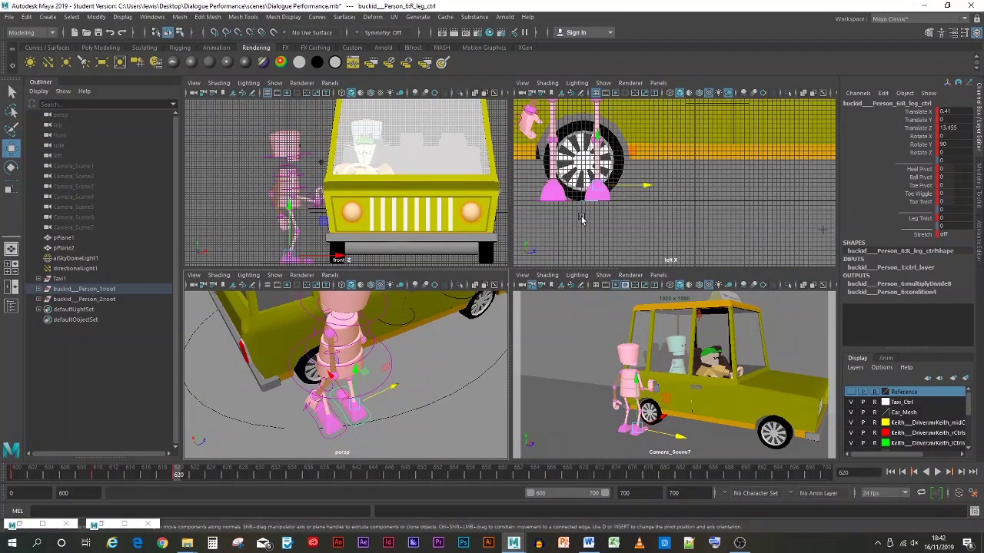
{"action": "left_click", "coordinate": [639, 186]}
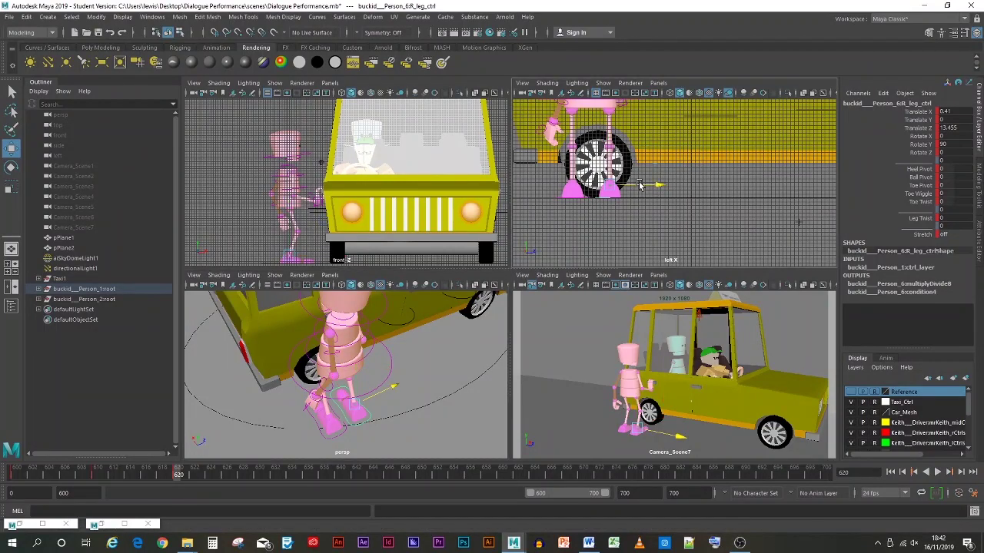
{"action": "left_click_drag", "start_coordinate": [639, 185], "coordinate": [639, 186]}
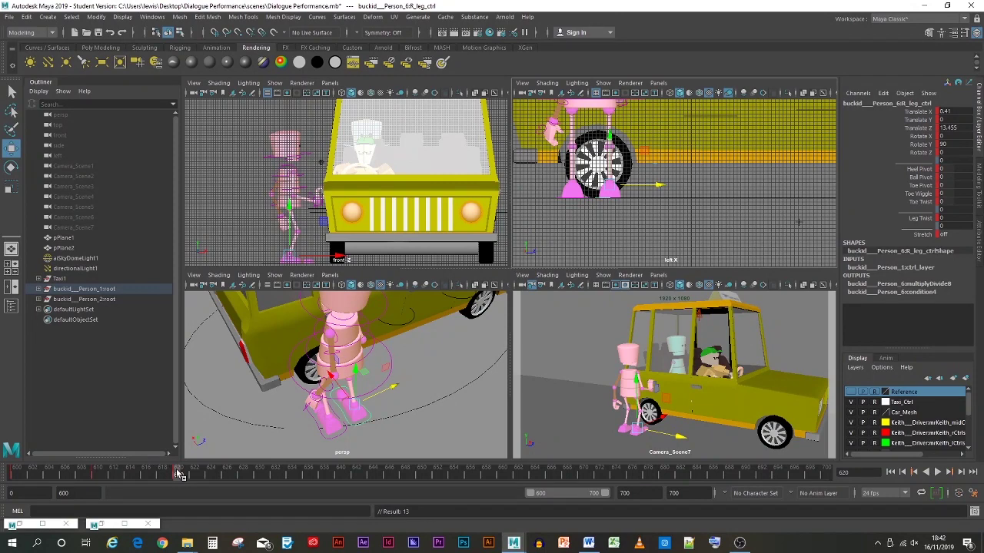
- At frame 605, lift L_leg_ctrl to about Translate Y 0.4, tilt it to about Rotate X 13.6, and key it
{"action": "left_click", "coordinate": [317, 422]}
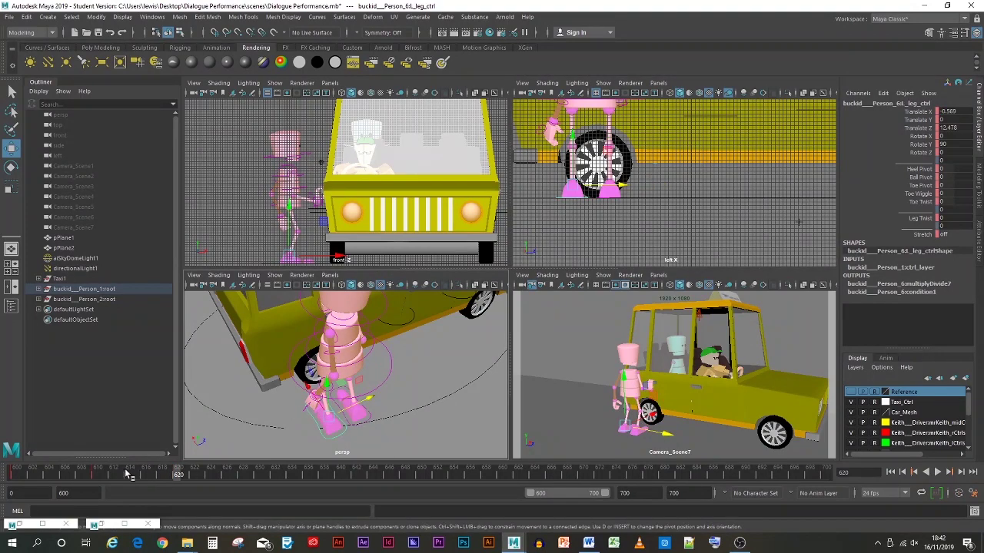
{"action": "left_click_drag", "start_coordinate": [128, 475], "coordinate": [57, 474]}
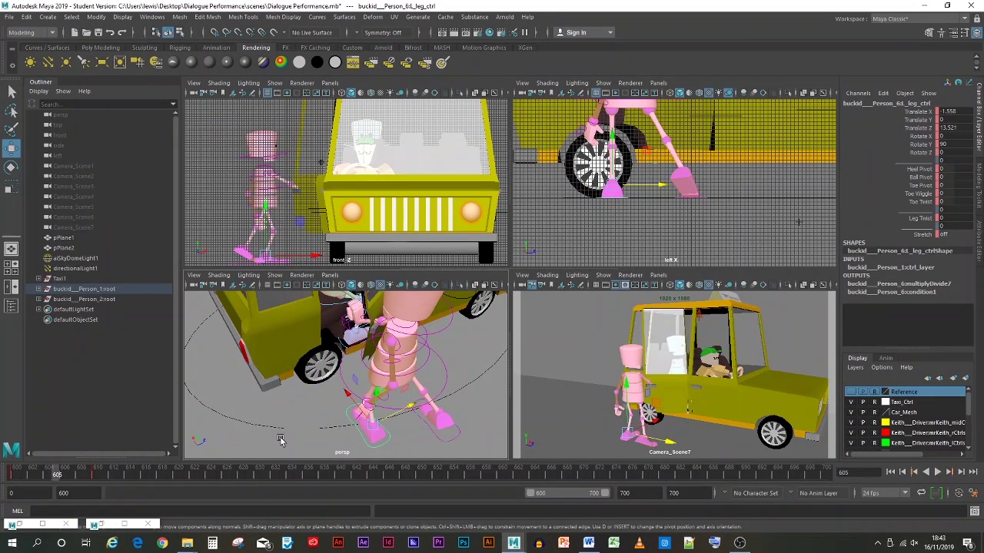
{"action": "mouse_move", "coordinate": [377, 405]}
{"action": "left_mouse_down"}
{"action": "mouse_move", "coordinate": [382, 391]}
{"action": "mouse_move", "coordinate": [390, 409]}
{"action": "mouse_move", "coordinate": [382, 386]}
{"action": "left_mouse_up"}
{"action": "key", "text": "e"}
{"action": "key", "text": "s"}
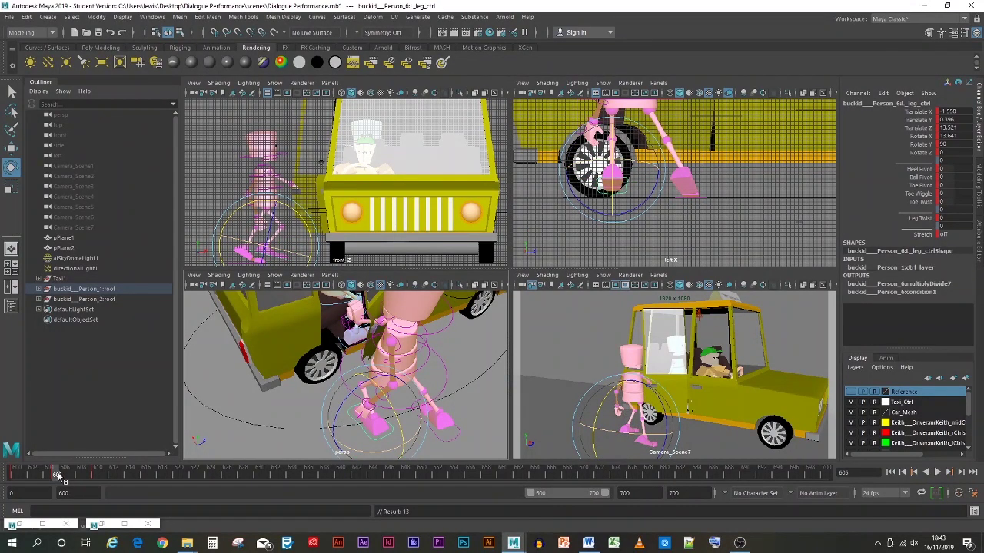
- At frame 607, tilt L_leg_ctrl the opposite way to a Rotate X of about -11.9, and key it
{"action": "left_click_drag", "start_coordinate": [59, 474], "coordinate": [9, 472]}
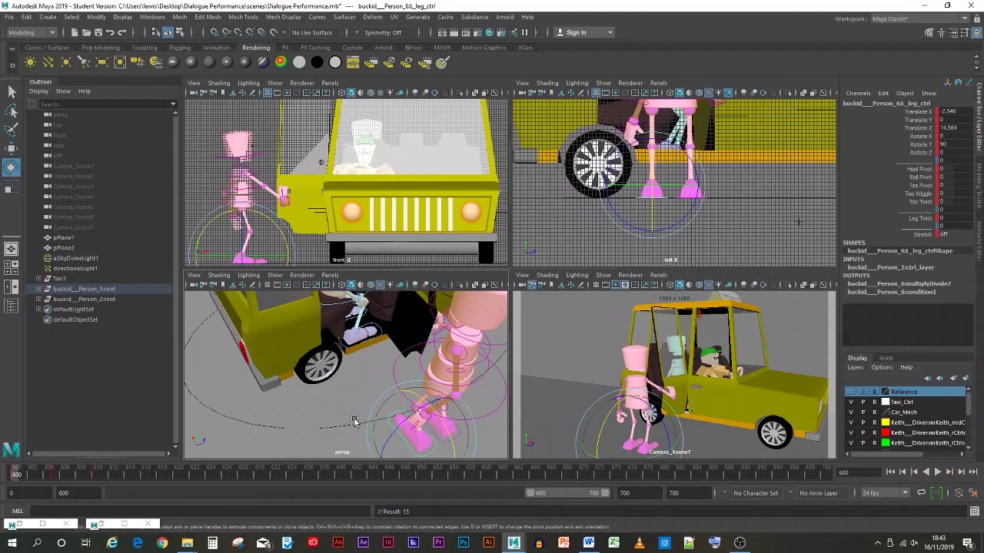
{"action": "left_click_drag", "start_coordinate": [354, 418], "coordinate": [340, 323], "text": "alt"}
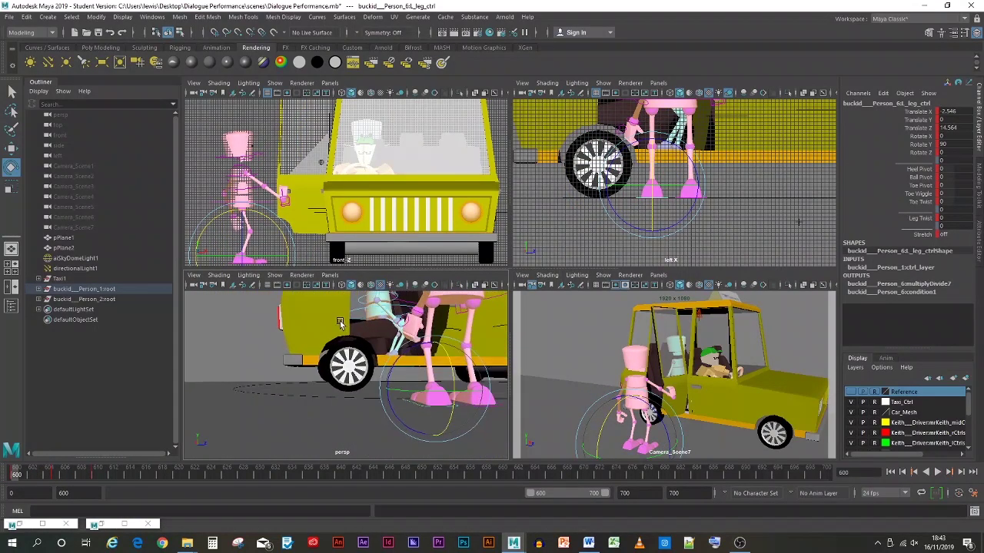
{"action": "mouse_move", "coordinate": [24, 478]}
{"action": "left_mouse_down"}
{"action": "mouse_move", "coordinate": [104, 476]}
{"action": "mouse_move", "coordinate": [14, 476]}
{"action": "mouse_move", "coordinate": [98, 477]}
{"action": "mouse_move", "coordinate": [73, 475]}
{"action": "left_mouse_up"}
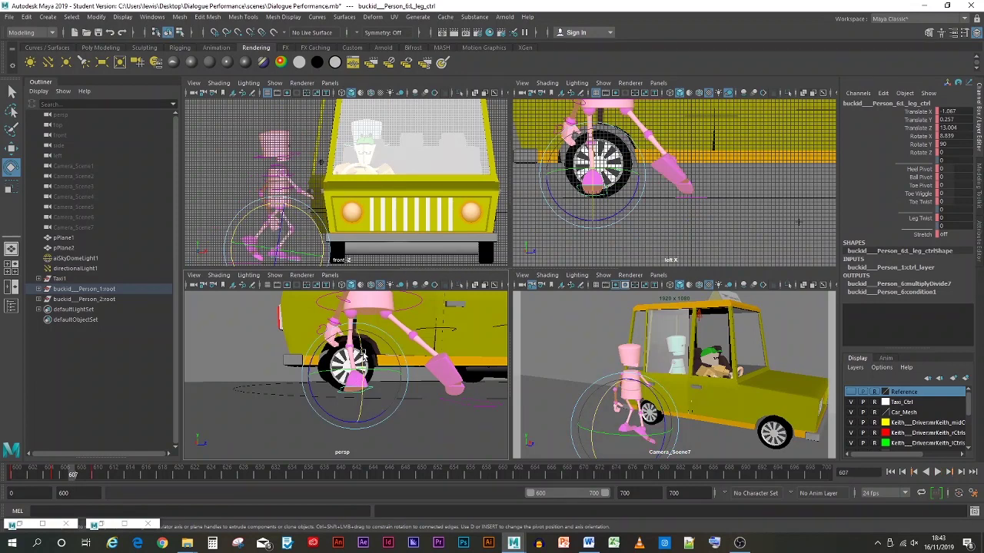
{"action": "left_click_drag", "start_coordinate": [363, 352], "coordinate": [358, 368]}
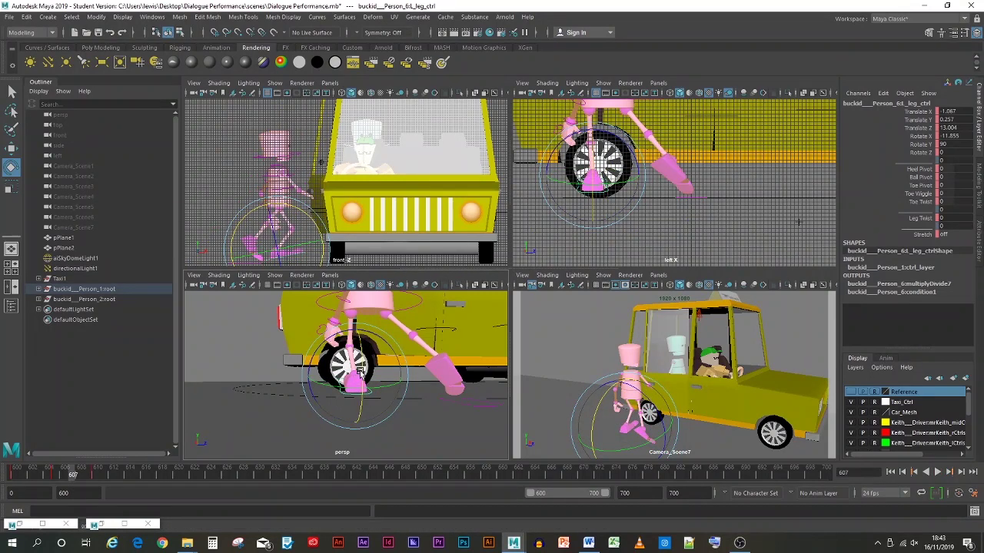
{"action": "key", "text": "s"}
- At frame 610, move pelvis_ctrl toward the taxi's front to about Translate Z 14.48 and L_leg_ctrl to about Translate Z 13.35
{"action": "mouse_move", "coordinate": [75, 477]}
{"action": "left_mouse_down"}
{"action": "mouse_move", "coordinate": [59, 478]}
{"action": "mouse_move", "coordinate": [115, 478]}
{"action": "mouse_move", "coordinate": [98, 478]}
{"action": "left_mouse_up"}
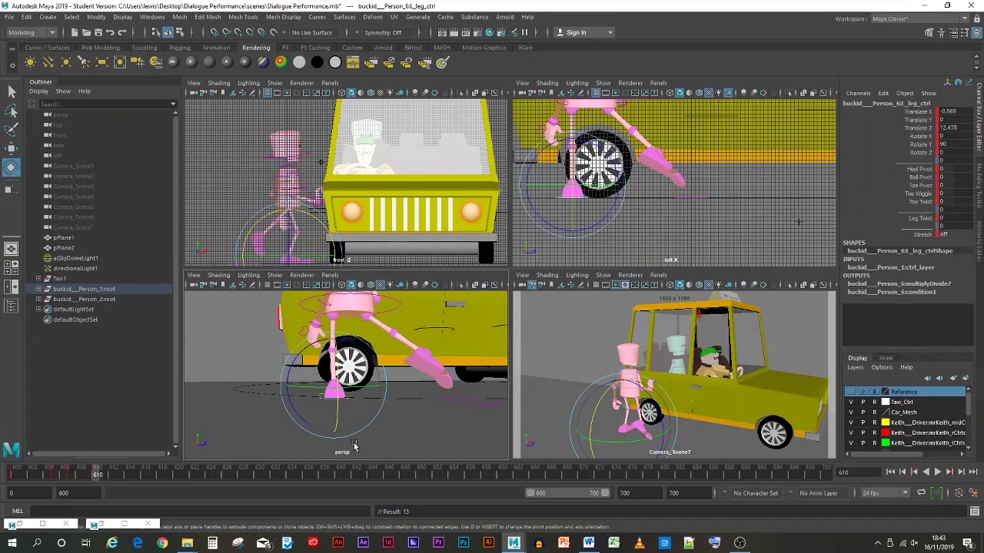
{"action": "left_click", "coordinate": [461, 406]}
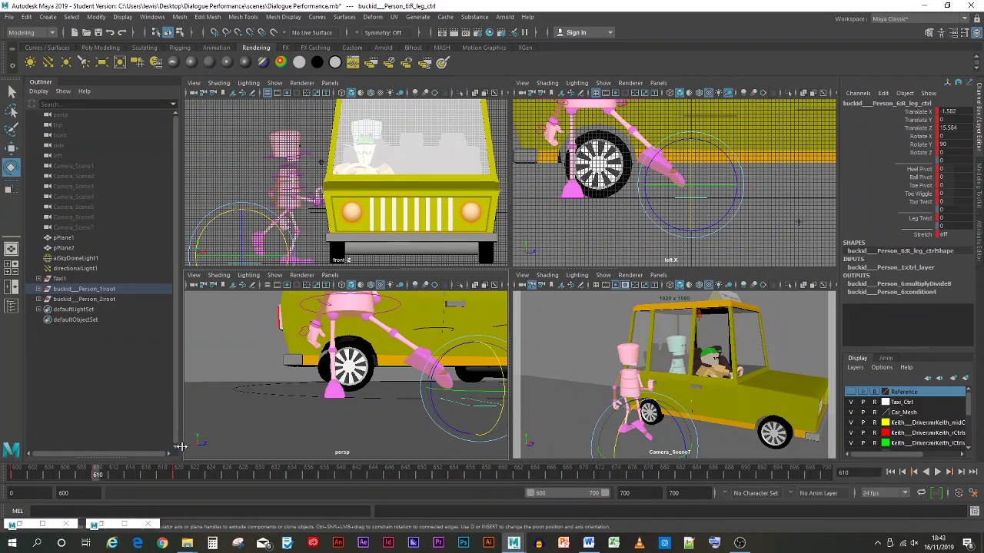
{"action": "left_click", "coordinate": [11, 148]}
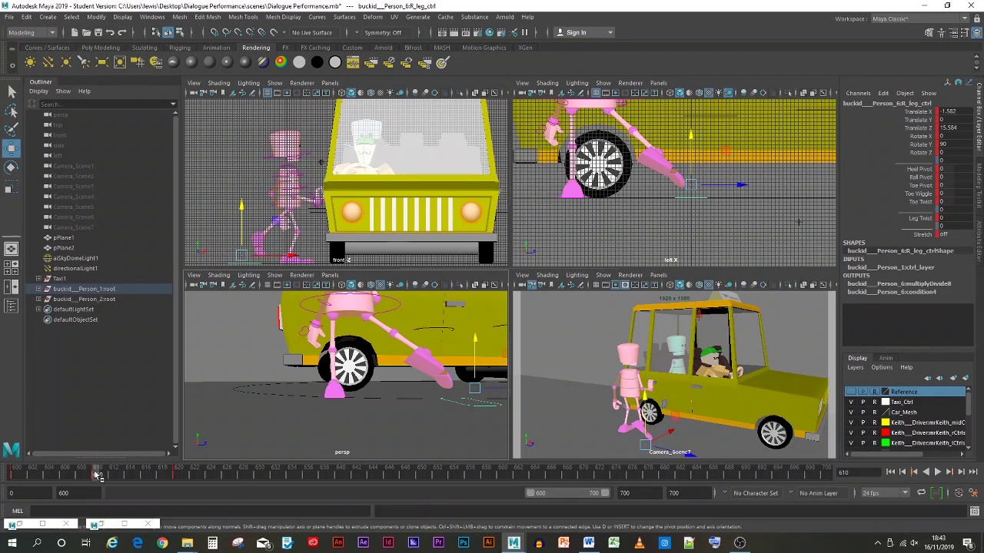
{"action": "mouse_move", "coordinate": [95, 472]}
{"action": "left_mouse_down"}
{"action": "mouse_move", "coordinate": [7, 463]}
{"action": "mouse_move", "coordinate": [116, 455]}
{"action": "mouse_move", "coordinate": [169, 465]}
{"action": "mouse_move", "coordinate": [87, 458]}
{"action": "mouse_move", "coordinate": [98, 457]}
{"action": "left_mouse_up"}
{"action": "left_click", "coordinate": [395, 310]}
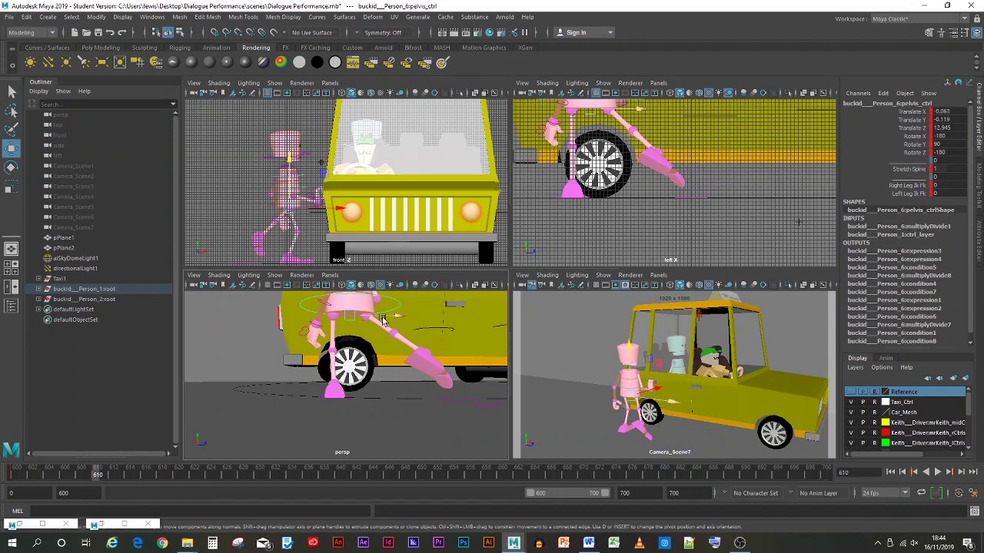
{"action": "left_click_drag", "start_coordinate": [386, 320], "coordinate": [441, 329]}
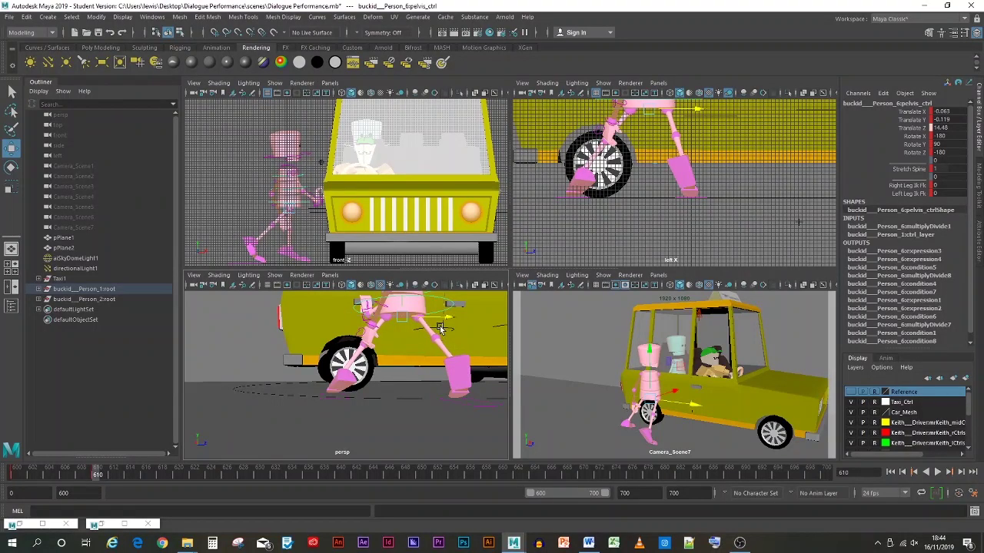
{"action": "left_click", "coordinate": [342, 405]}
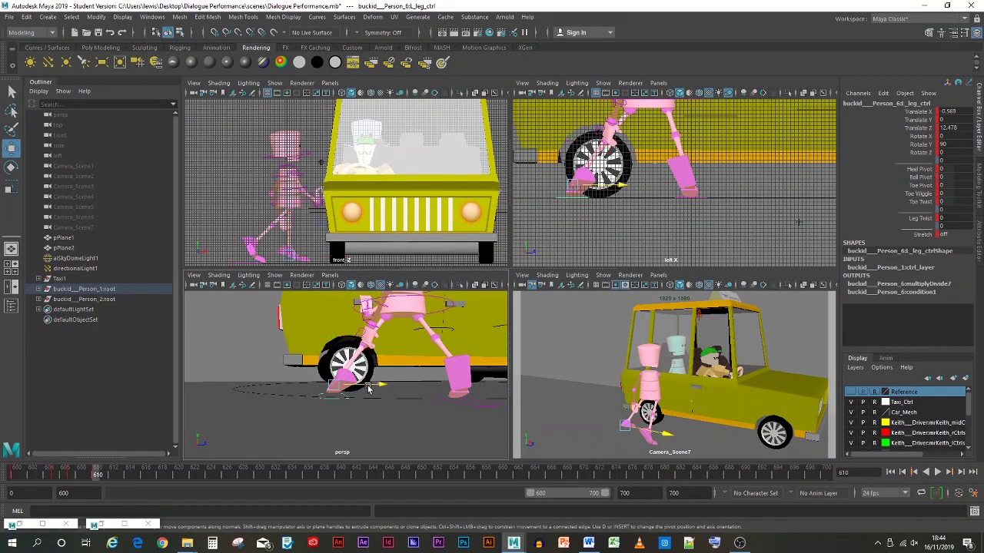
{"action": "left_click_drag", "start_coordinate": [368, 388], "coordinate": [398, 390]}
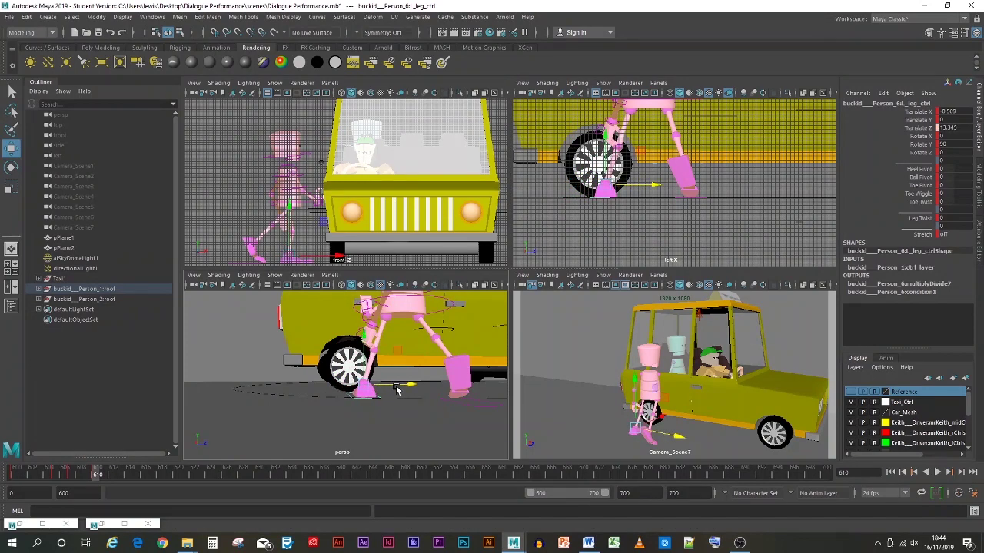
- Shift pelvis_ctrl at frame 610 to about Translate Z 14.91 and Translate X -0.43, and key it
{"action": "left_click", "coordinate": [461, 405]}
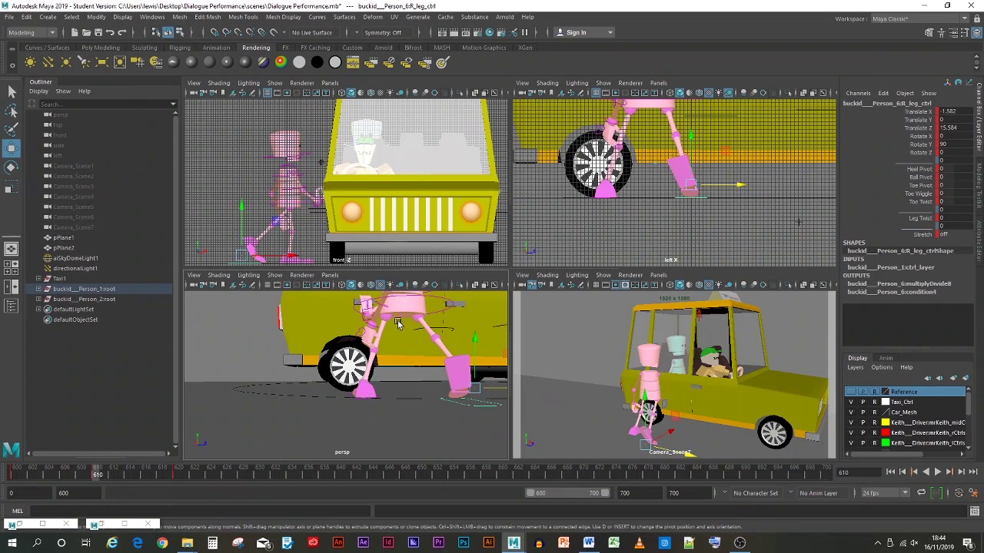
{"action": "left_click", "coordinate": [436, 310]}
{"action": "left_click_drag", "start_coordinate": [440, 314], "coordinate": [457, 316]}
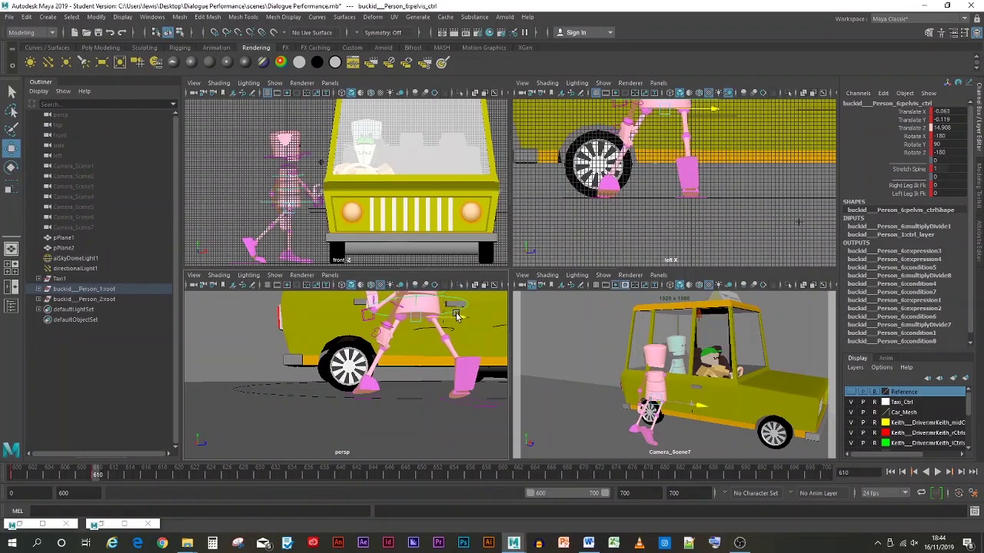
{"action": "scroll", "coordinate": [386, 339], "scroll_direction": "down", "scroll_amount": 4}
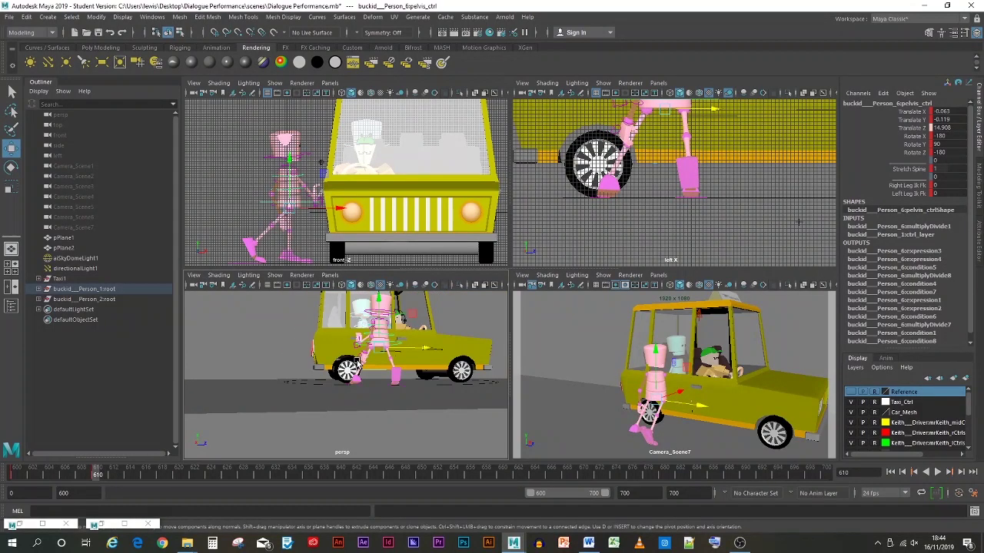
{"action": "left_click_drag", "start_coordinate": [358, 362], "coordinate": [461, 384], "text": "alt"}
{"action": "left_click_drag", "start_coordinate": [309, 336], "coordinate": [315, 336]}
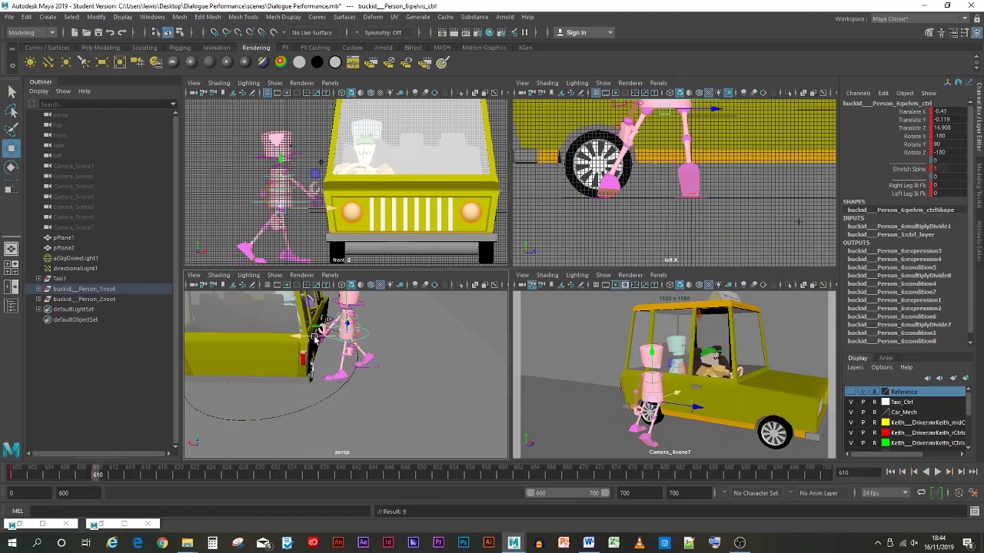
- At frame 620, move R_leg_ctrl toward the taxi's front to a Translate Z of about 15.33, and key it
{"action": "left_click_drag", "start_coordinate": [365, 378], "coordinate": [347, 388], "text": "alt"}
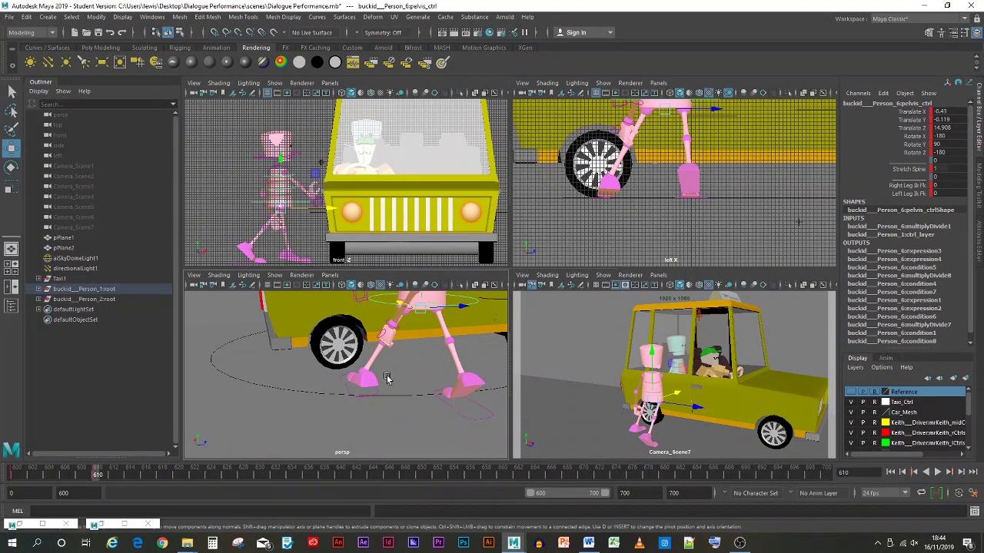
{"action": "left_click", "coordinate": [373, 396]}
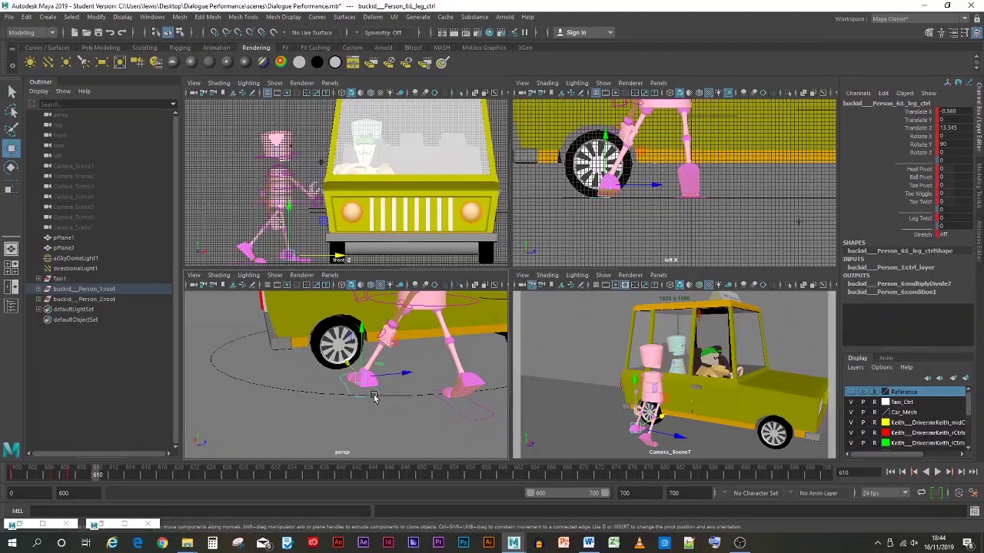
{"action": "left_click", "coordinate": [457, 412]}
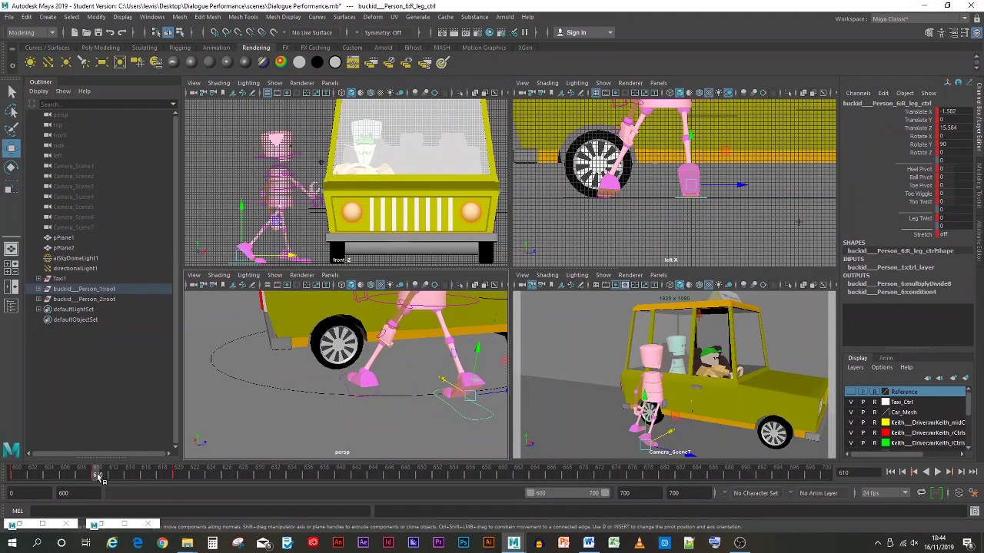
{"action": "left_click_drag", "start_coordinate": [100, 477], "coordinate": [179, 477]}
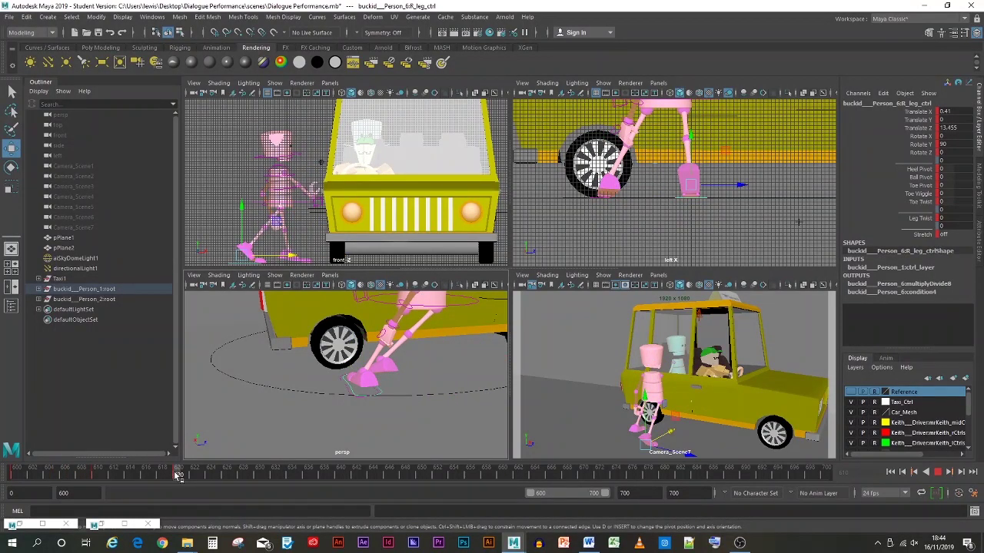
{"action": "left_click_drag", "start_coordinate": [406, 373], "coordinate": [473, 380]}
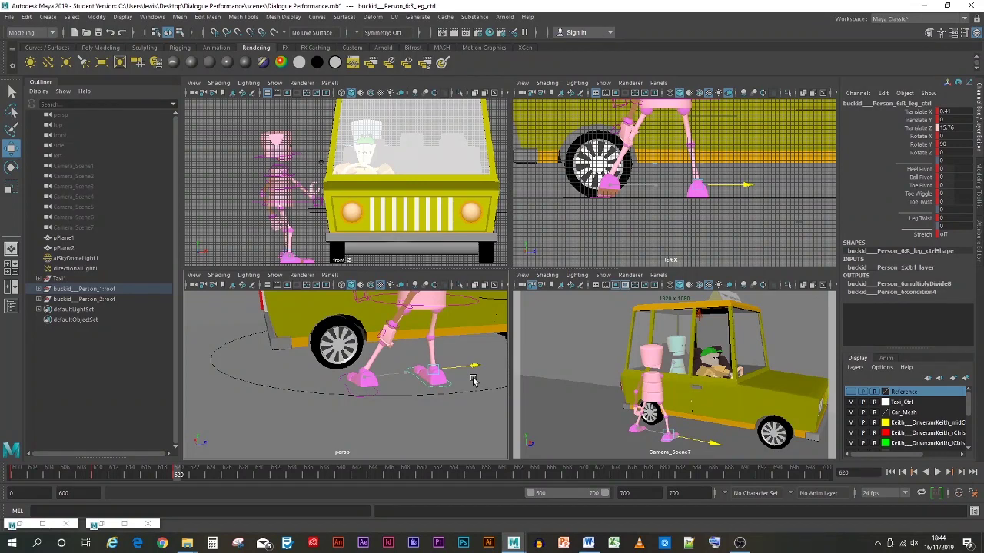
{"action": "left_click_drag", "start_coordinate": [473, 381], "coordinate": [474, 380]}
{"action": "mouse_move", "coordinate": [474, 380]}
{"action": "left_mouse_down"}
{"action": "mouse_move", "coordinate": [450, 382]}
{"action": "mouse_move", "coordinate": [462, 382]}
{"action": "left_mouse_up"}
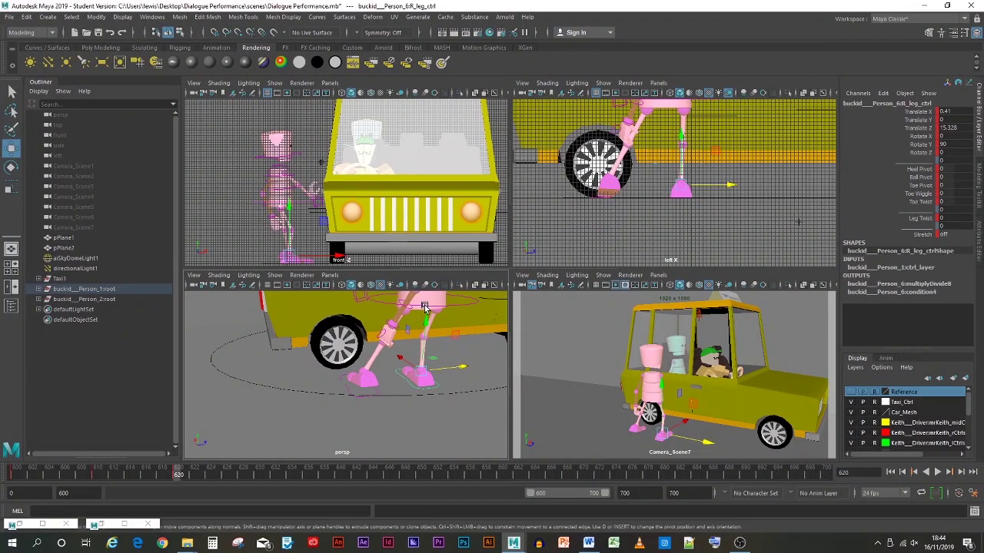
- At frame 620, move pelvis_ctrl back between the two feet to a Translate Z of about 14.22, and key it
{"action": "left_click", "coordinate": [453, 307]}
{"action": "left_click_drag", "start_coordinate": [452, 308], "coordinate": [438, 311]}
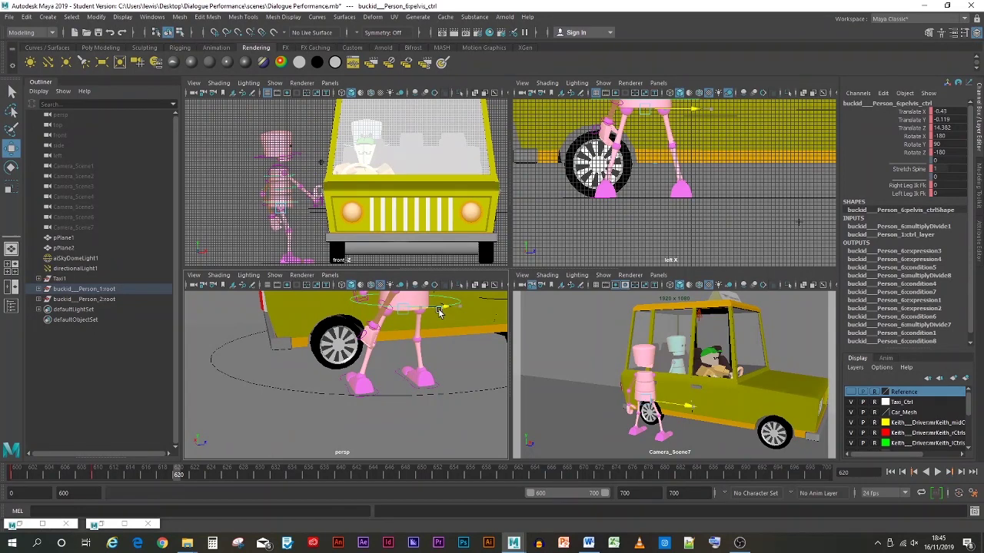
{"action": "left_click_drag", "start_coordinate": [438, 311], "coordinate": [434, 314]}
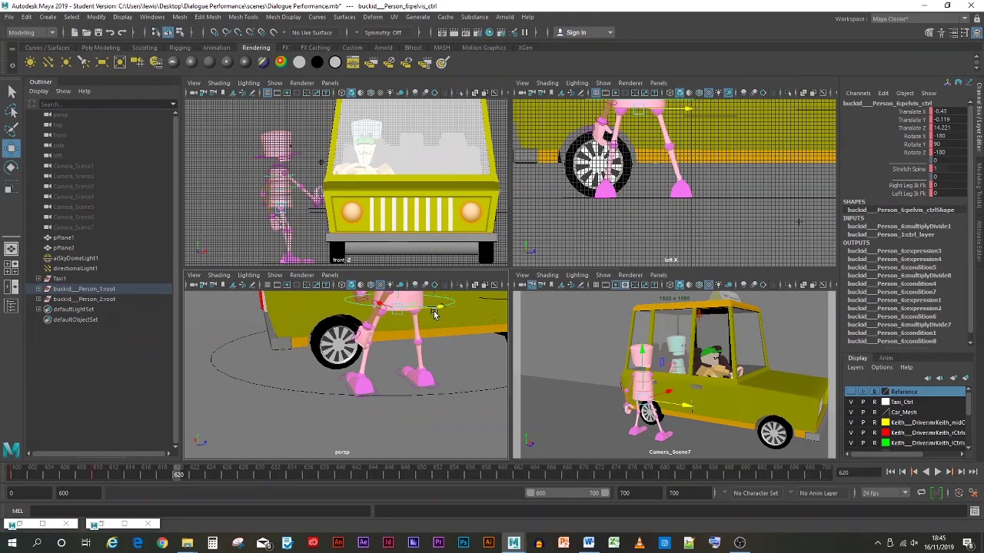
{"action": "key", "text": "s"}
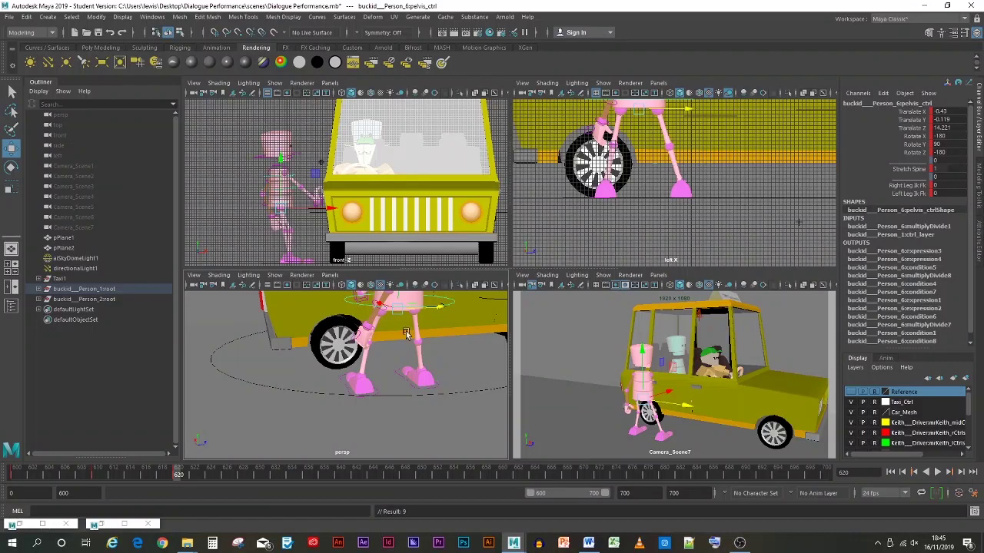
- At frame 615, lift R_leg_ctrl to about Translate Y 0.43, tilt it to about Rotate X 16.7, and key it
{"action": "left_click", "coordinate": [407, 383]}
{"action": "left_click_drag", "start_coordinate": [185, 476], "coordinate": [138, 477]}
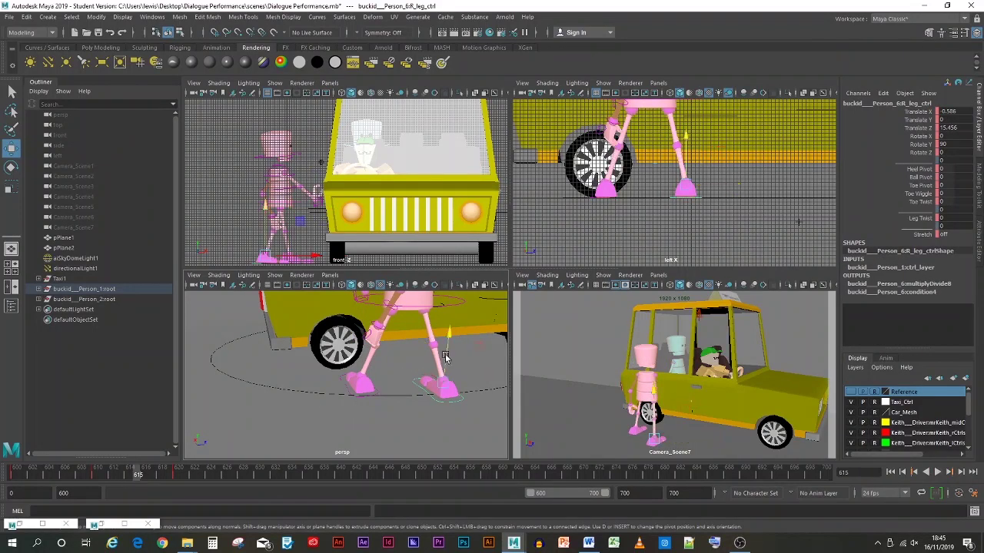
{"action": "left_click_drag", "start_coordinate": [449, 361], "coordinate": [467, 337]}
{"action": "left_click", "coordinate": [11, 167]}
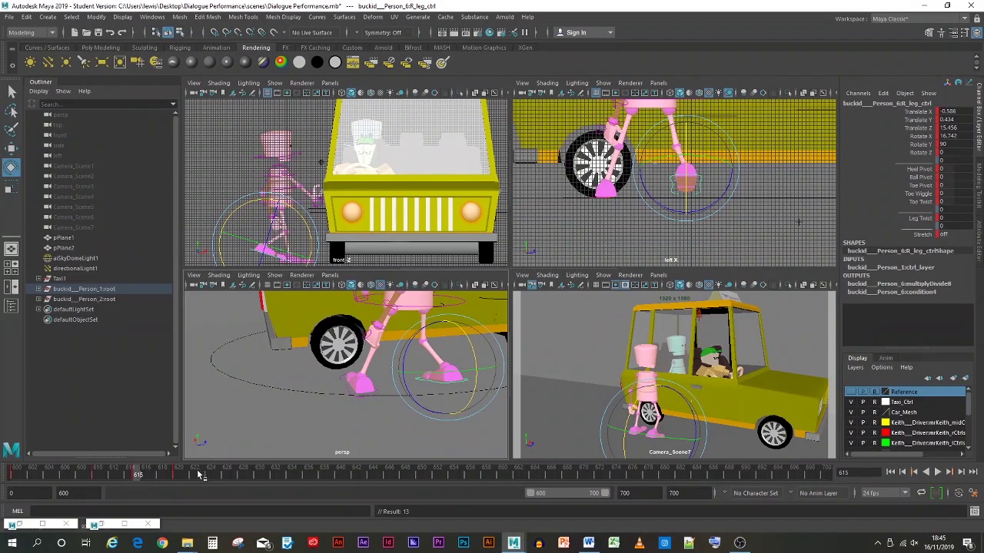
- At frame 617, tilt R_leg_ctrl the opposite way to a Rotate X of about -11.4, and key it
{"action": "left_click_drag", "start_coordinate": [138, 483], "coordinate": [154, 475]}
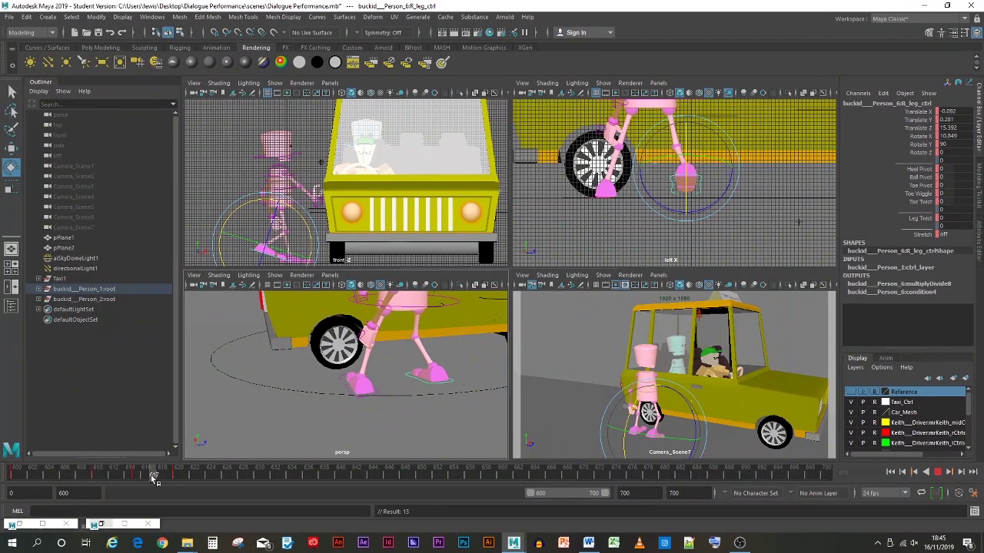
{"action": "left_click_drag", "start_coordinate": [458, 353], "coordinate": [457, 372]}
{"action": "key", "text": "s"}
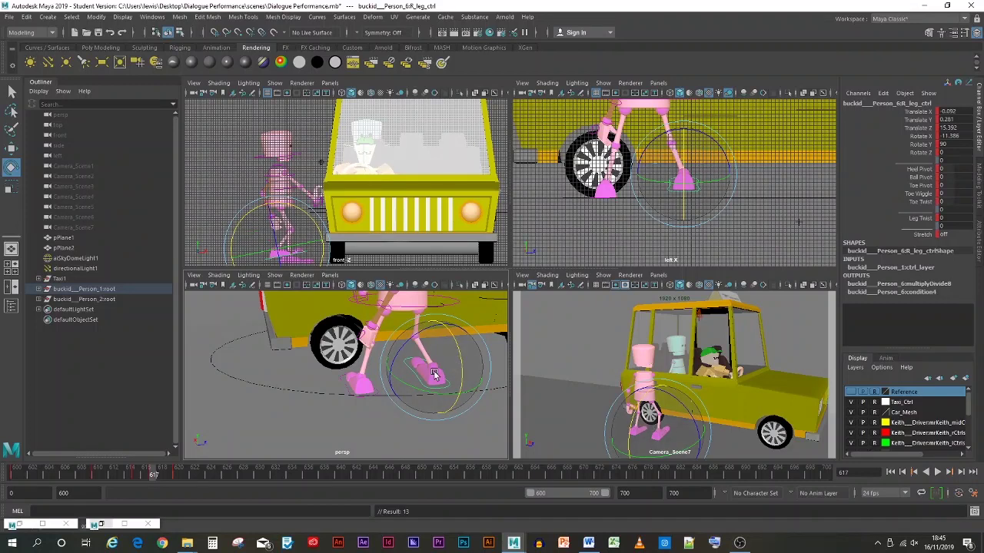
- Key L_leg_ctrl in place at frame 620 and play back the stepping animation
{"action": "left_click_drag", "start_coordinate": [155, 477], "coordinate": [179, 476]}
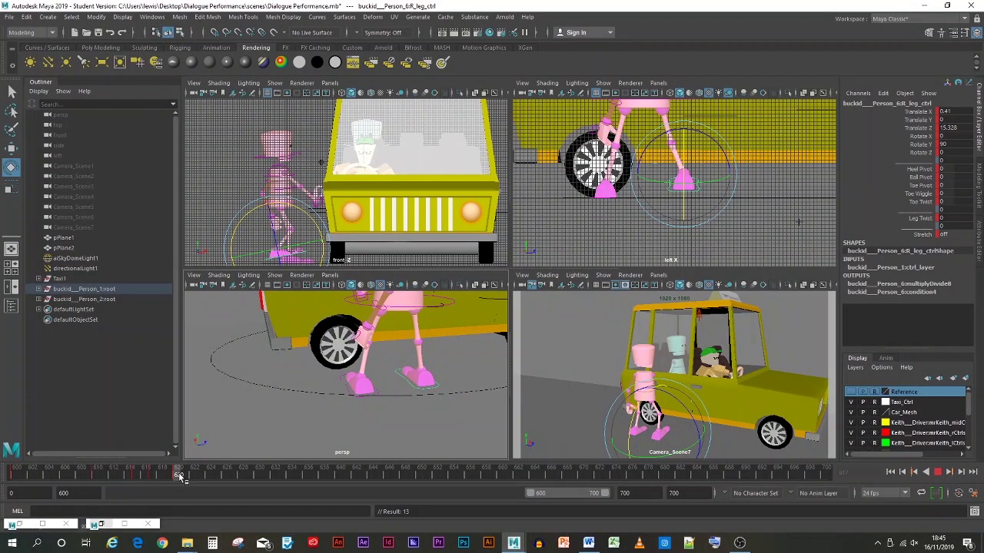
{"action": "left_click_drag", "start_coordinate": [179, 476], "coordinate": [178, 477]}
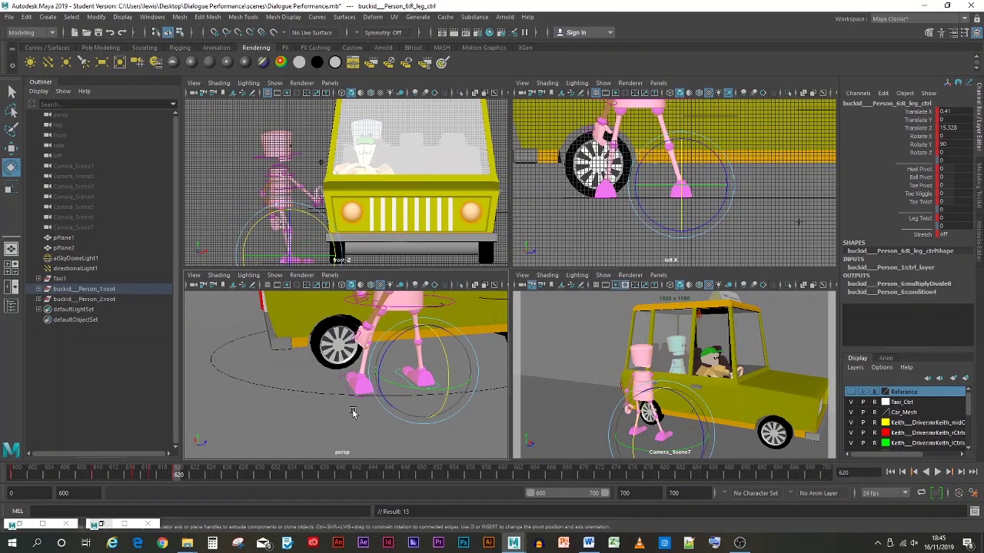
{"action": "left_click", "coordinate": [355, 398]}
{"action": "key", "text": "s"}
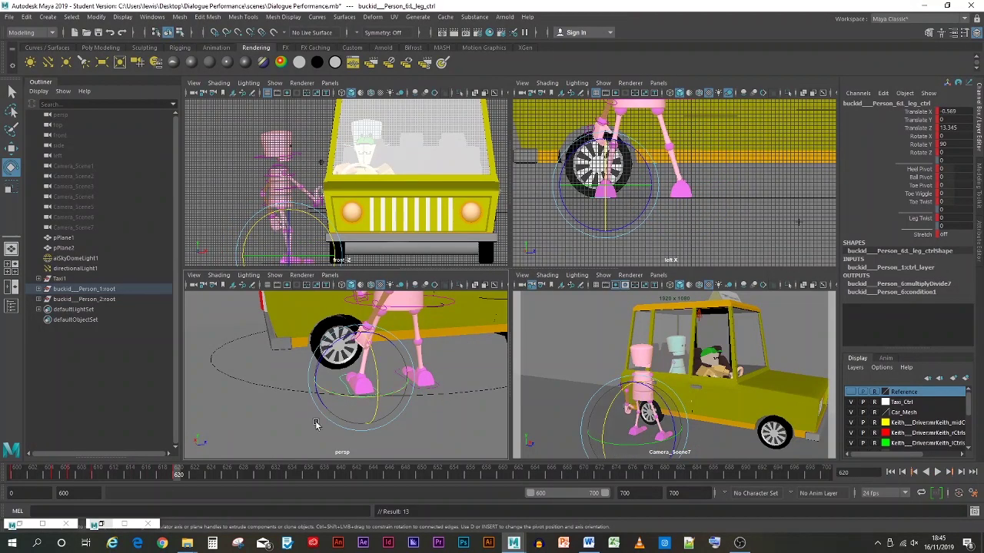
{"action": "key", "text": "alt+v"}
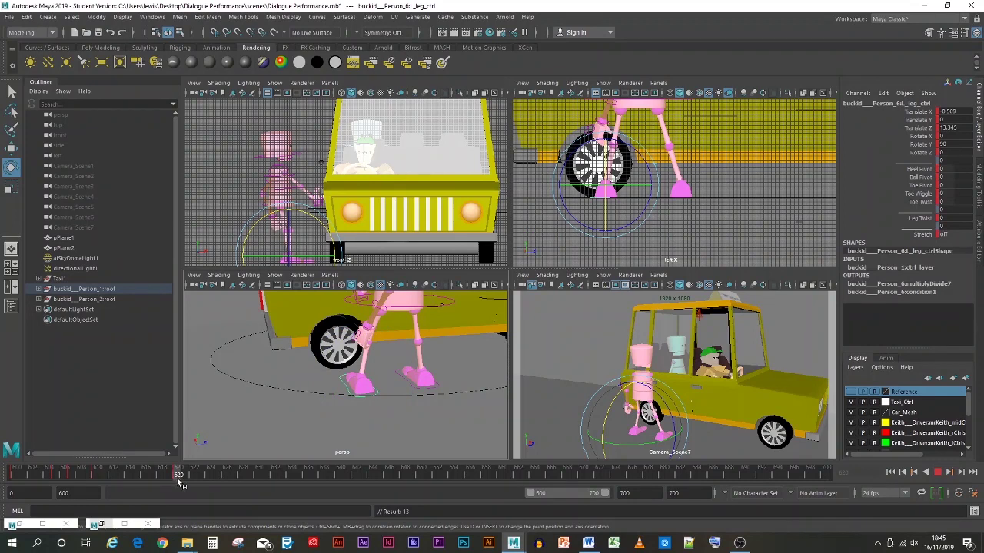
- At frame 630, shift pelvis_ctrl back towards the taxi's rear to a Translate Z of about 13.14
{"action": "left_click_drag", "start_coordinate": [252, 480], "coordinate": [258, 480]}
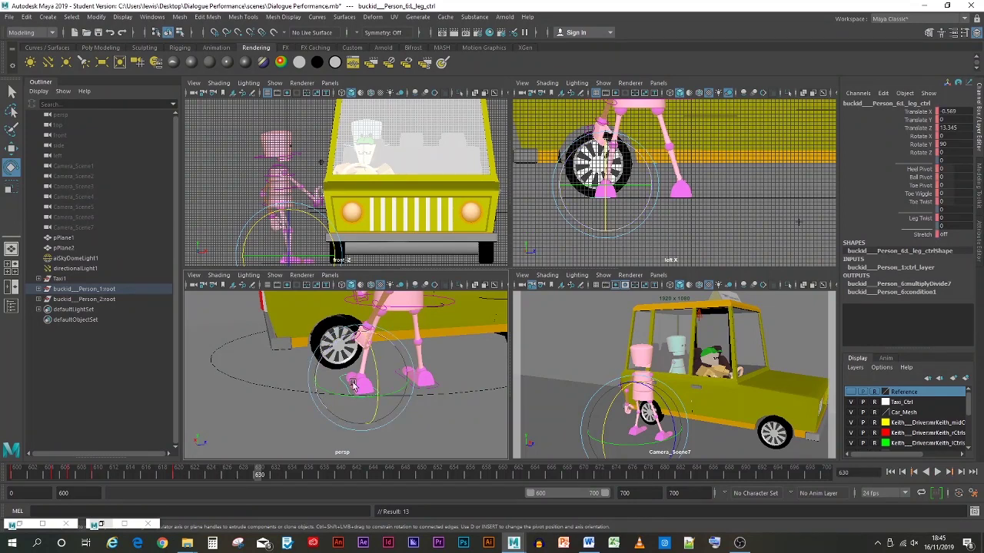
{"action": "key", "text": "w"}
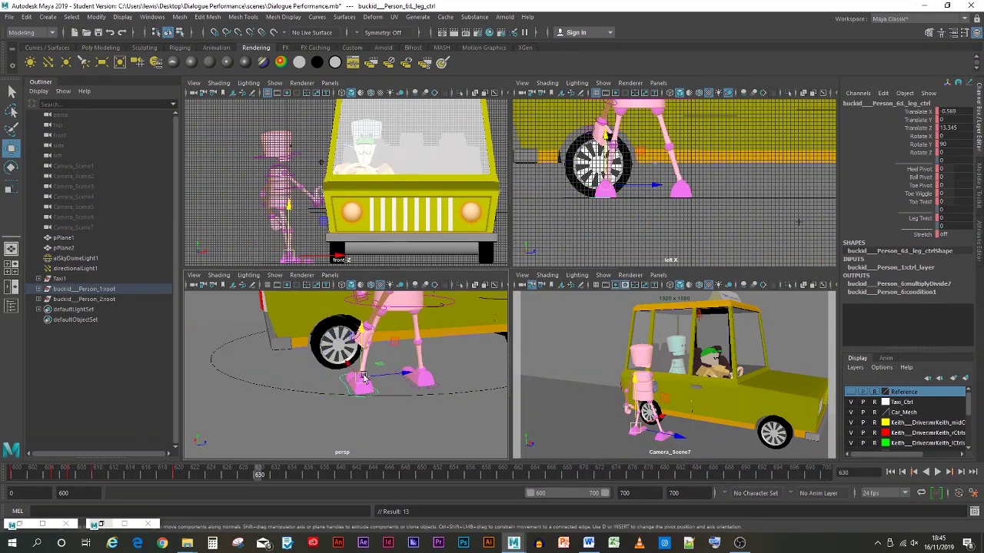
{"action": "left_click", "coordinate": [406, 309]}
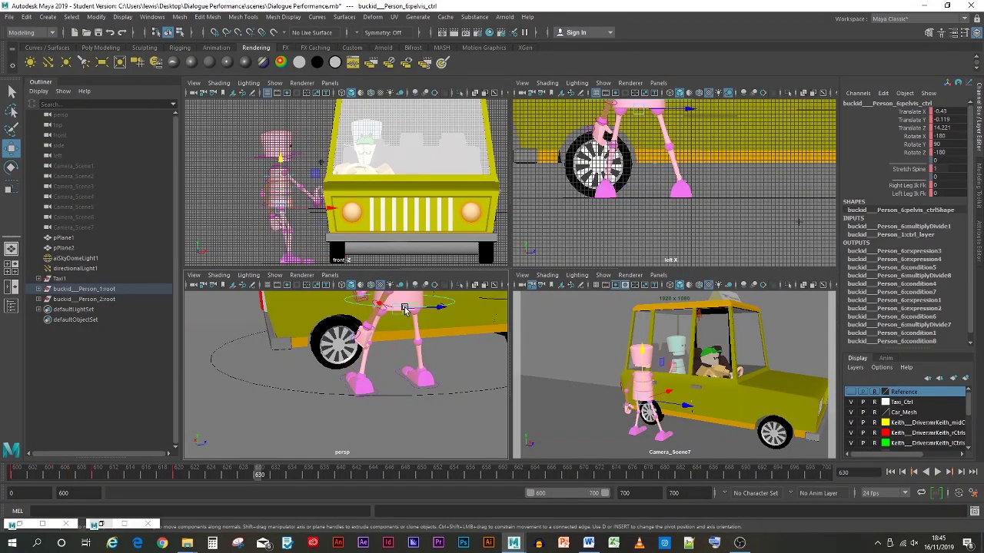
{"action": "left_click_drag", "start_coordinate": [433, 311], "coordinate": [398, 326]}
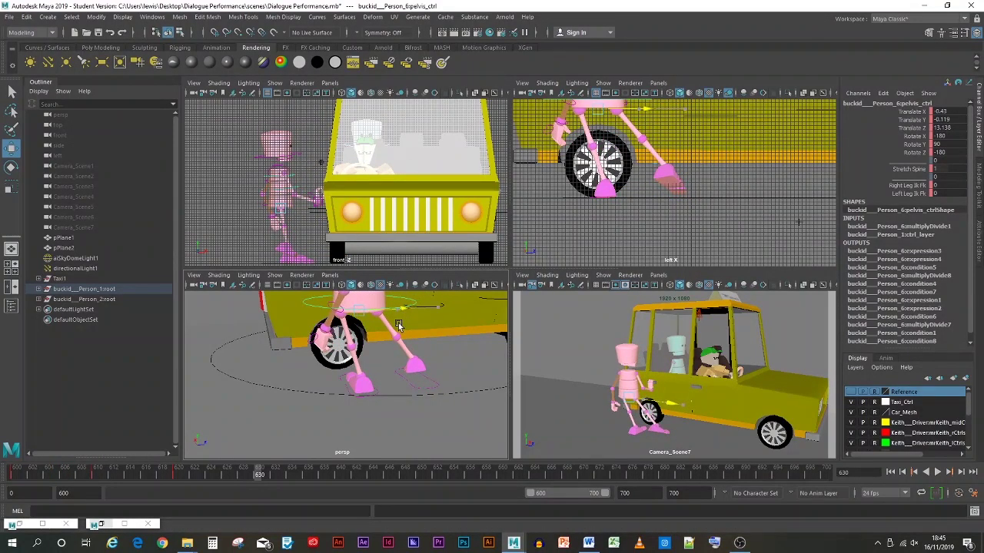
- At frame 630, step L_leg_ctrl back to about Translate X -0.89 and Translate Z 12.63, and key it
{"action": "left_click", "coordinate": [359, 395]}
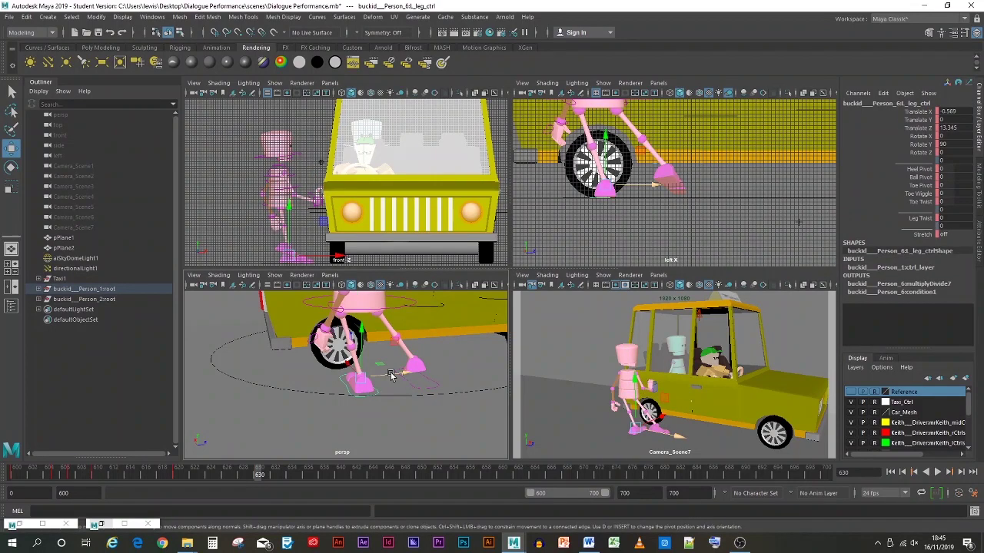
{"action": "left_click_drag", "start_coordinate": [391, 375], "coordinate": [326, 374]}
{"action": "key", "text": "s"}
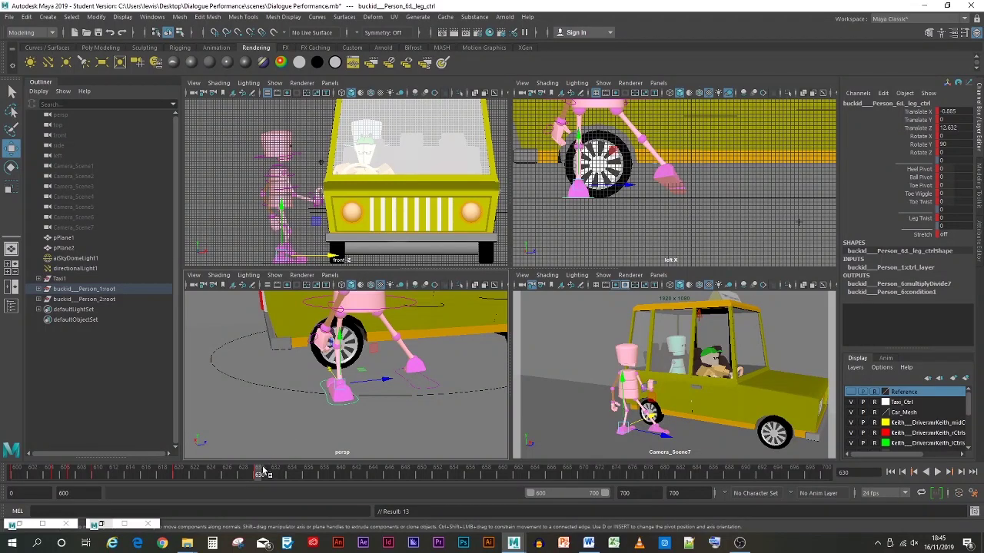
- At frame 625, lift L_leg_ctrl to about Translate Y 0.40, tilt it to about Rotate X 24.7, and key it
{"action": "left_click_drag", "start_coordinate": [263, 472], "coordinate": [220, 472]}
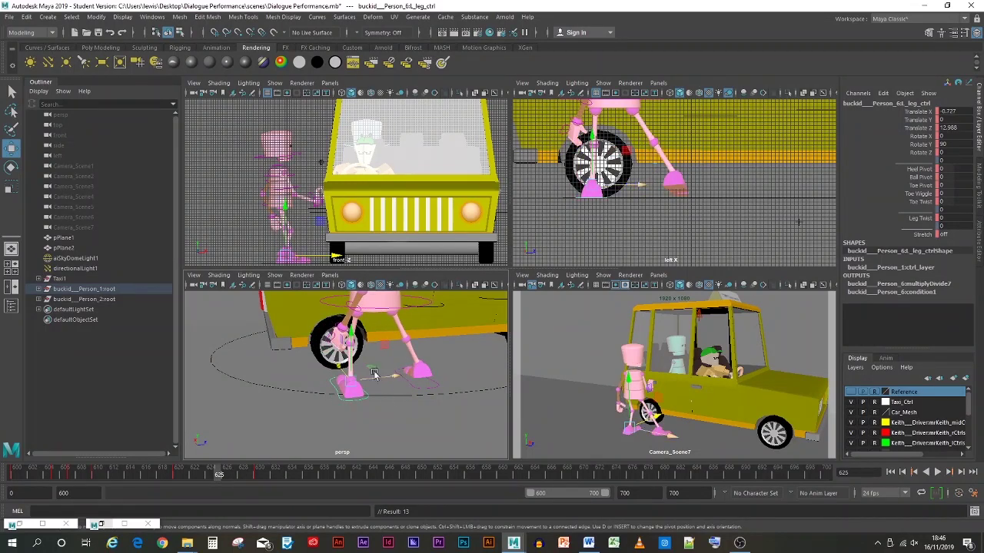
{"action": "left_click_drag", "start_coordinate": [352, 362], "coordinate": [358, 349]}
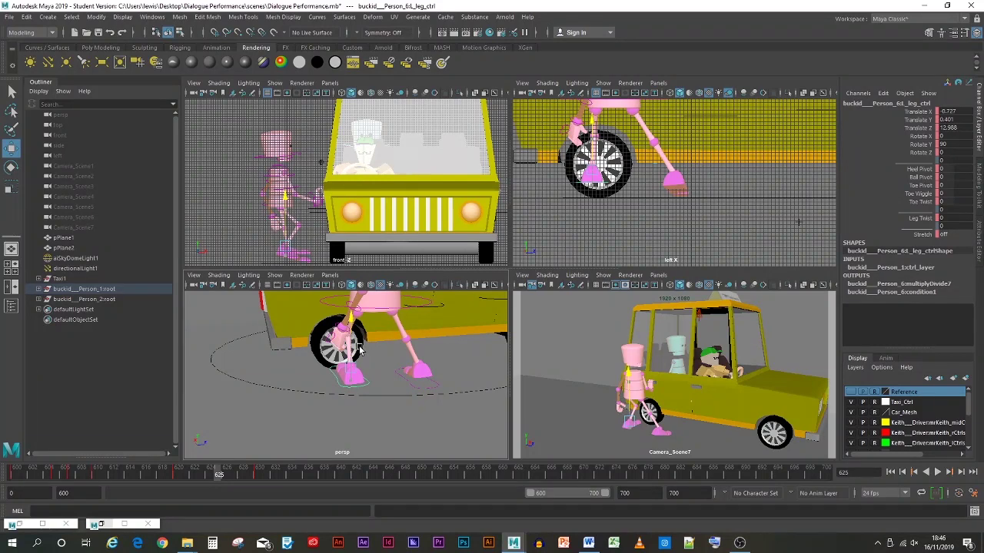
{"action": "left_click", "coordinate": [10, 167]}
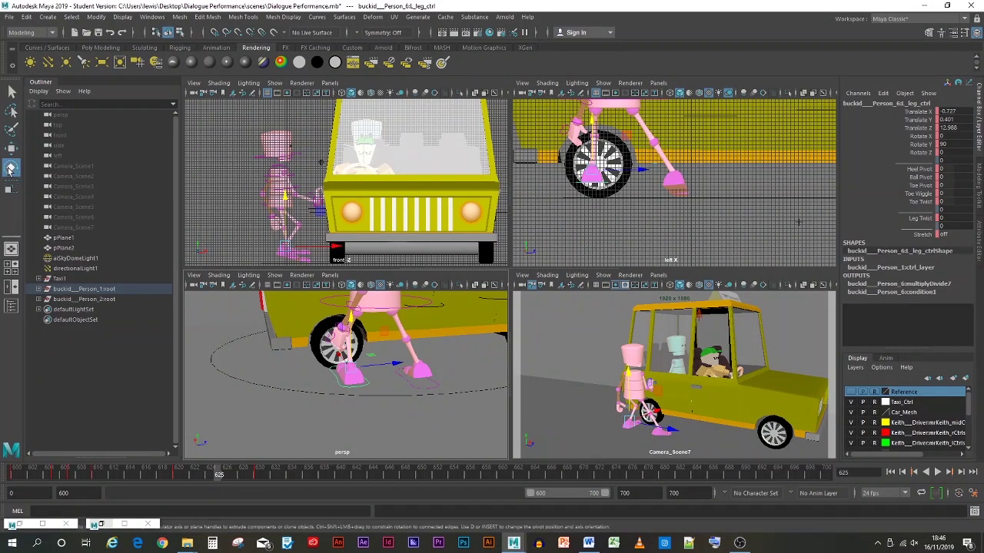
{"action": "mouse_move", "coordinate": [363, 355]}
{"action": "left_mouse_down"}
{"action": "mouse_move", "coordinate": [364, 366]}
{"action": "mouse_move", "coordinate": [360, 338]}
{"action": "left_mouse_up"}
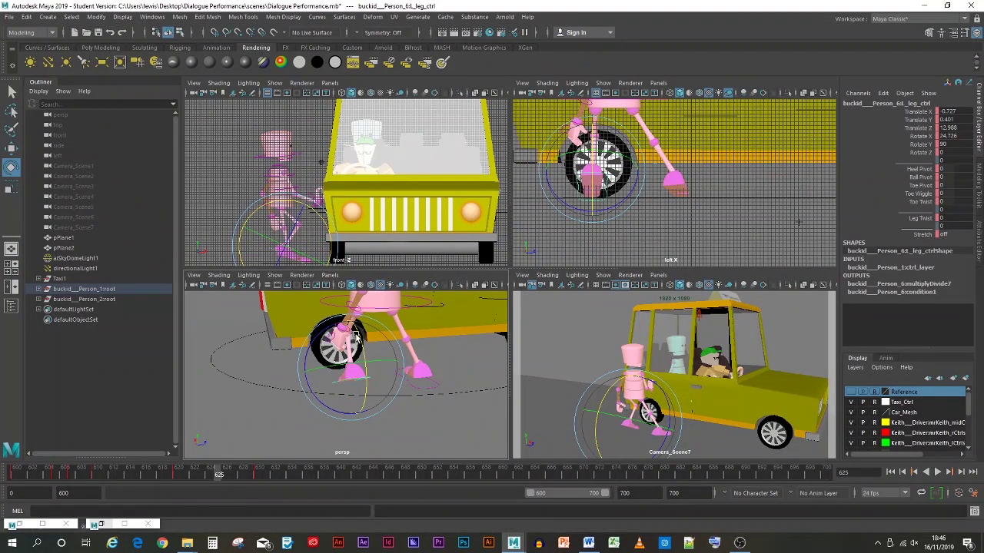
{"action": "key", "text": "s"}
- At frame 627, tilt L_leg_ctrl the opposite way to a Rotate X of about -9, and key it
{"action": "left_click_drag", "start_coordinate": [222, 478], "coordinate": [235, 478]}
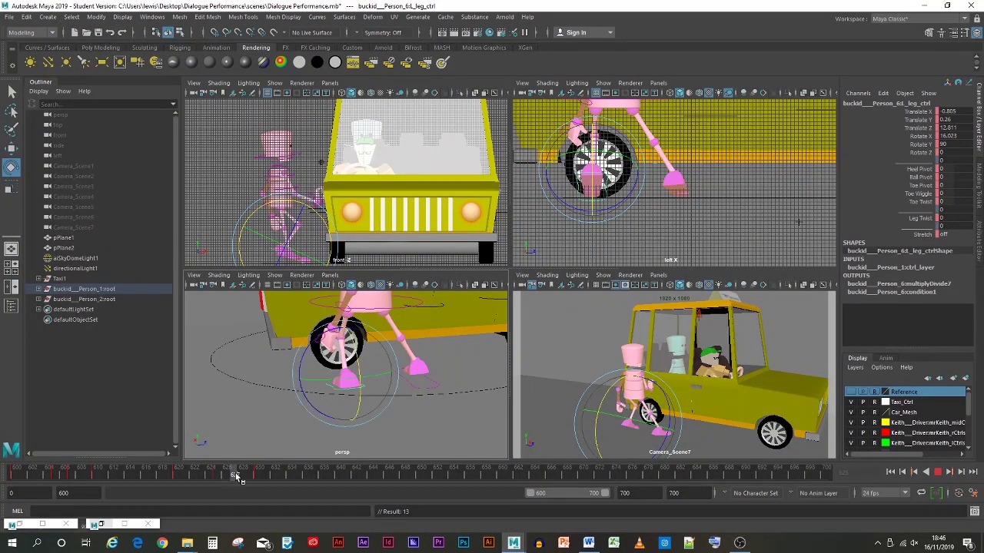
{"action": "left_click_drag", "start_coordinate": [353, 349], "coordinate": [352, 374]}
{"action": "key", "text": "s"}
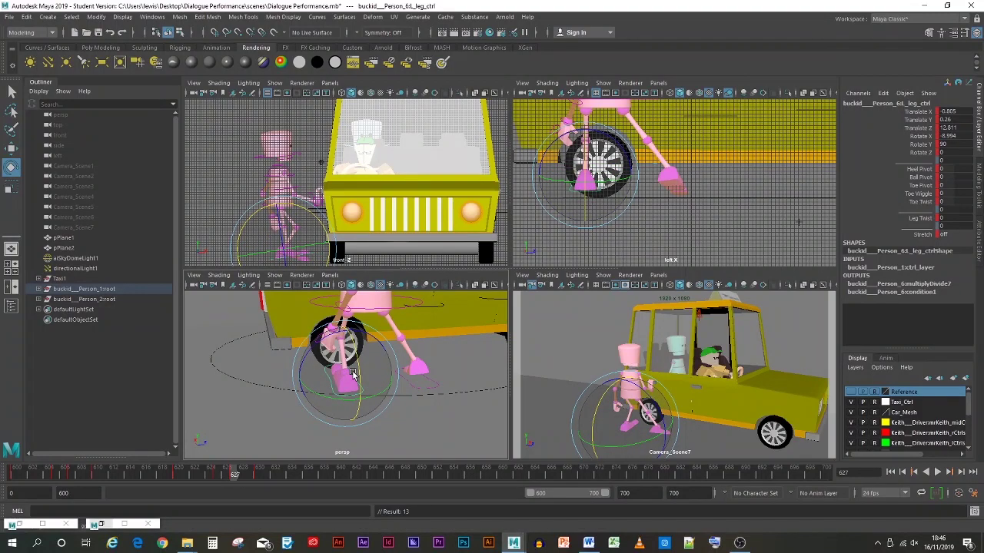
- At frame 630, recentre pelvis_ctrl between the feet at about Translate Z 13.62 and key it, then key R_leg_ctrl in place
{"action": "left_click_drag", "start_coordinate": [236, 477], "coordinate": [260, 477]}
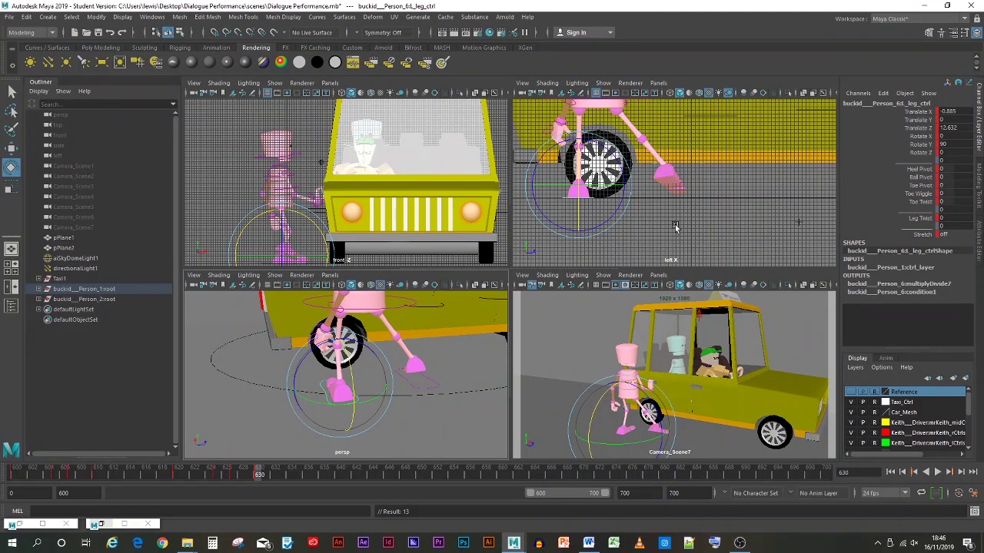
{"action": "left_click", "coordinate": [385, 307]}
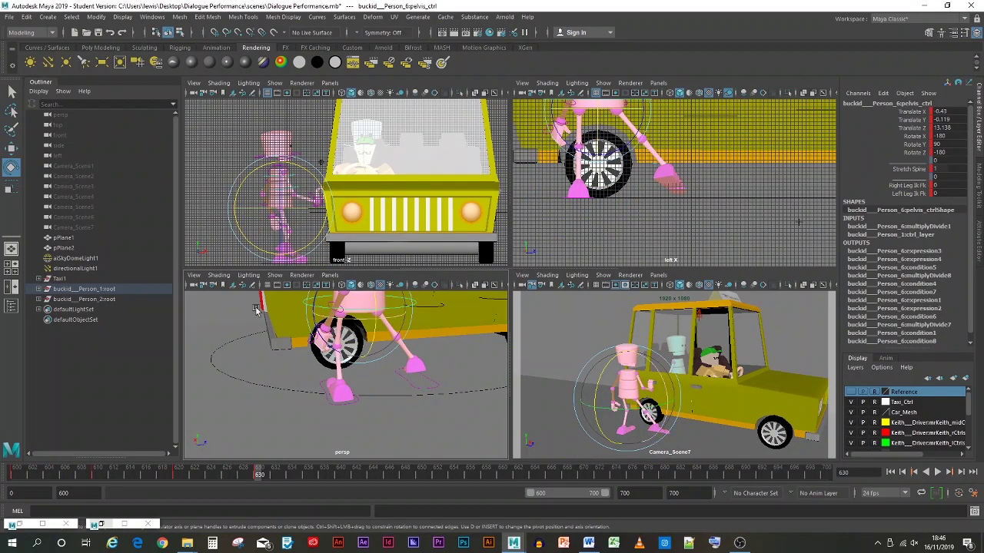
{"action": "left_click", "coordinate": [12, 148]}
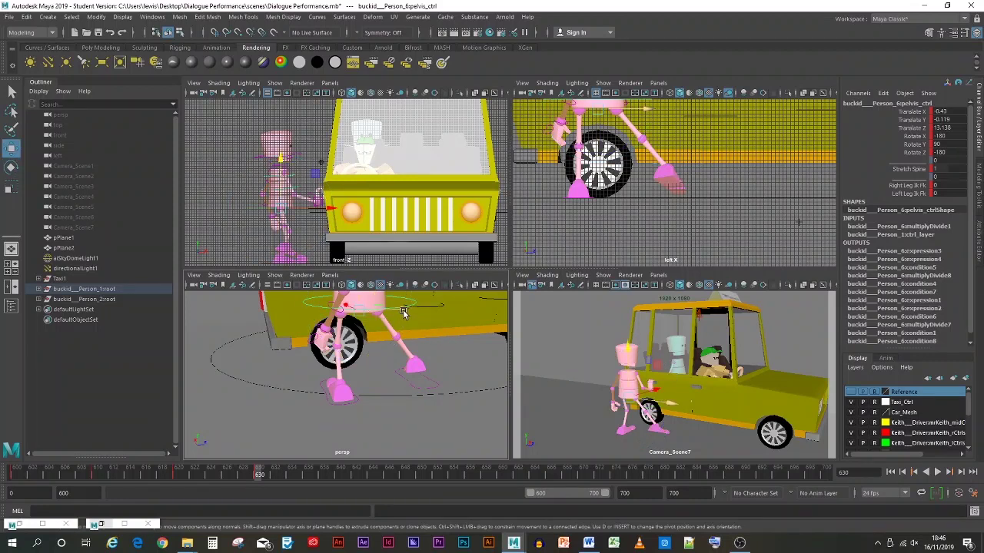
{"action": "left_click_drag", "start_coordinate": [404, 315], "coordinate": [419, 312]}
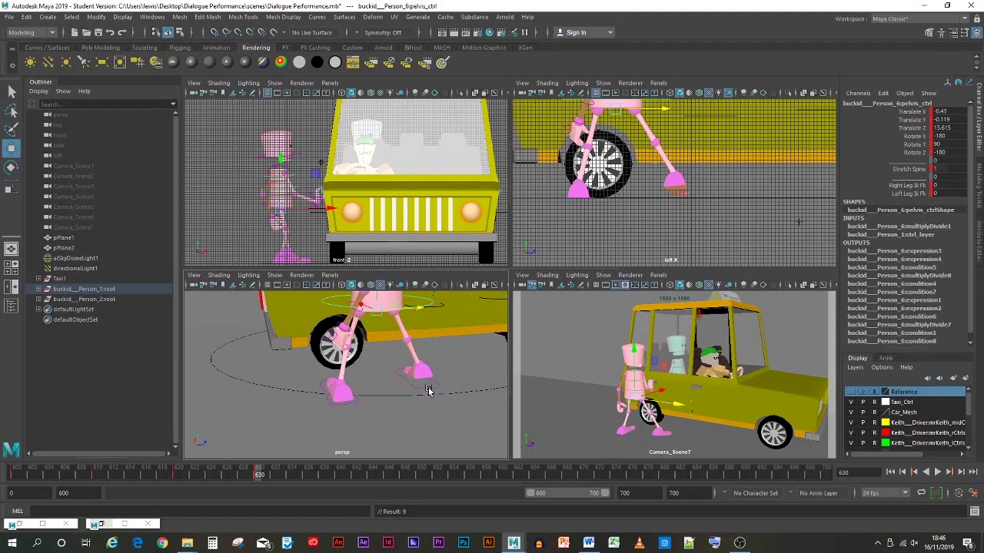
{"action": "left_click", "coordinate": [429, 389]}
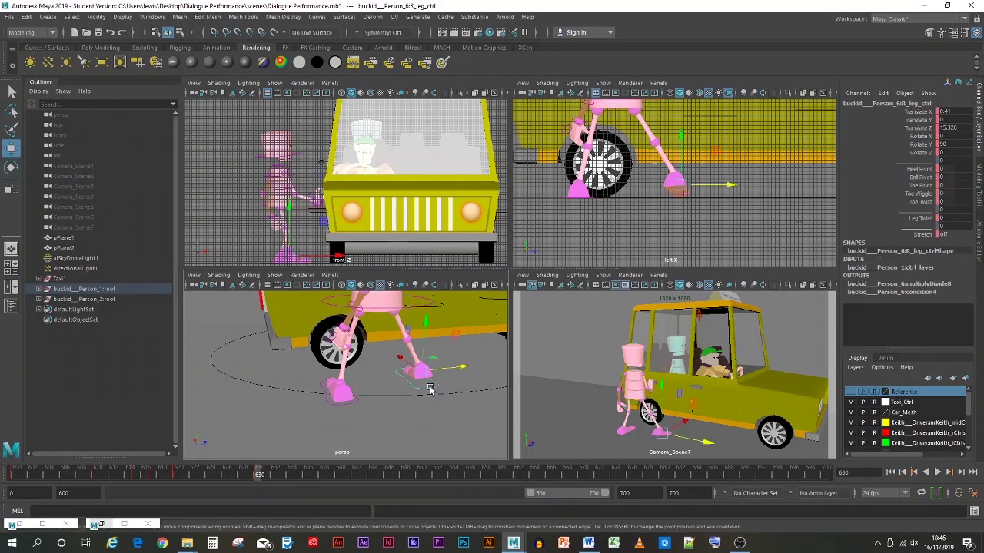
{"action": "key", "text": "s"}
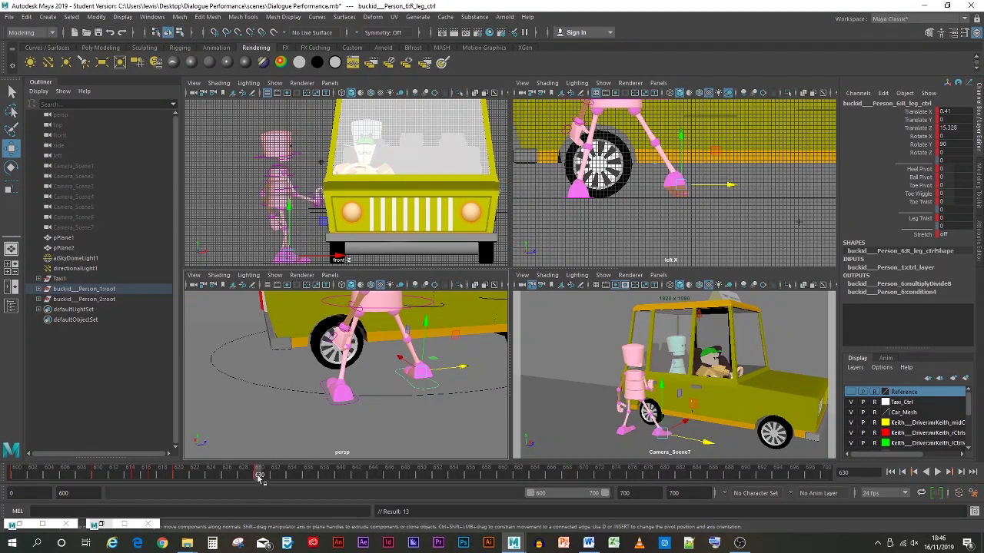
- At frame 640, move R_leg_ctrl back towards the other foot to a Translate Z of about 14.03
{"action": "key", "text": "alt+v"}
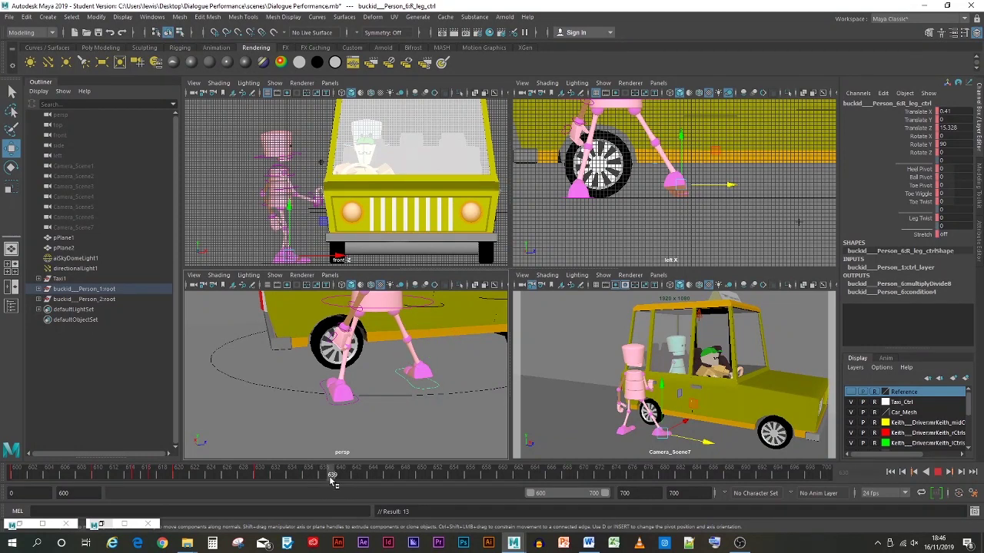
{"action": "key", "text": "alt+v"}
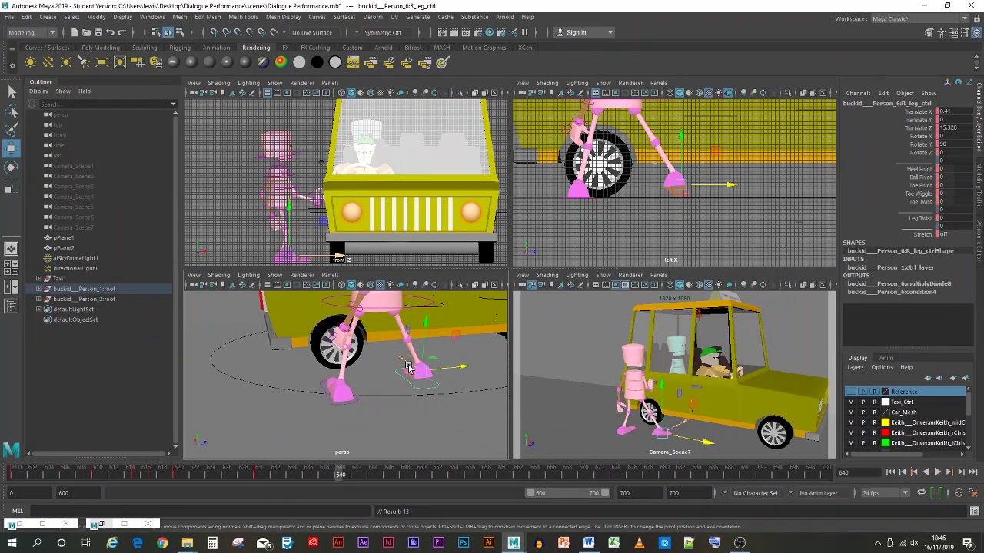
{"action": "left_click_drag", "start_coordinate": [447, 370], "coordinate": [408, 369]}
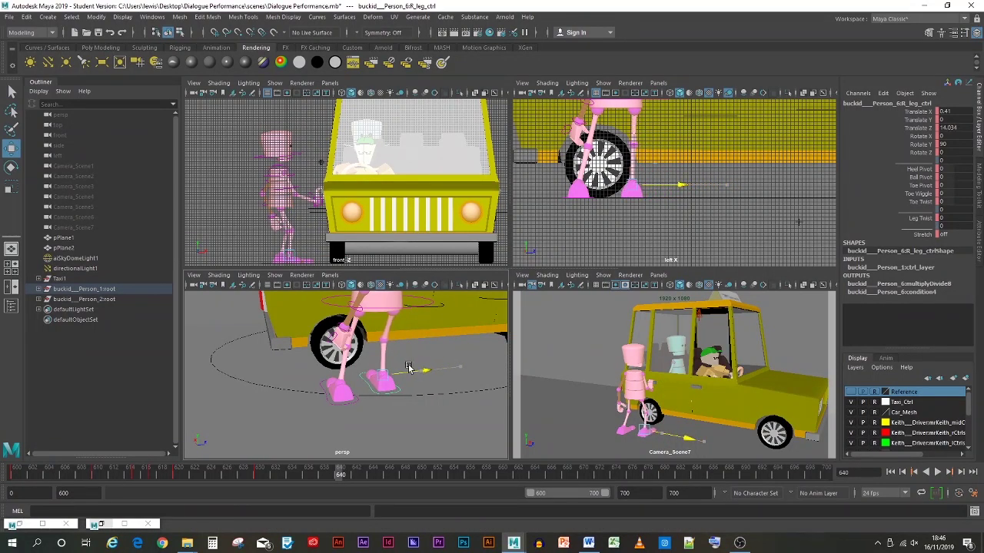
- At frame 640, key pelvis_ctrl at about Translate Z 13.12 and R_leg_ctrl beside the other foot at about Translate X 0.07, Translate Z 13.64
{"action": "left_click", "coordinate": [384, 309]}
{"action": "left_click_drag", "start_coordinate": [419, 307], "coordinate": [402, 309]}
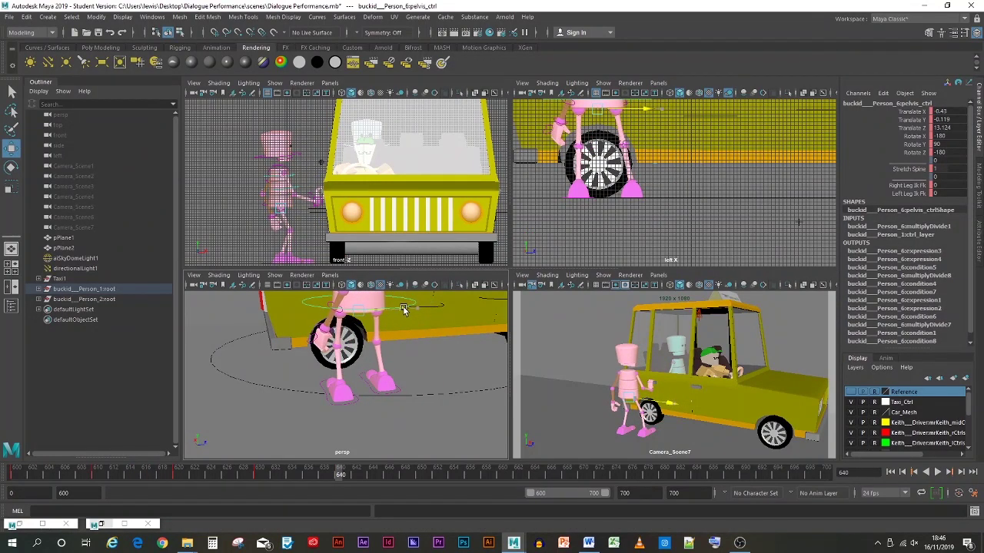
{"action": "key", "text": "s"}
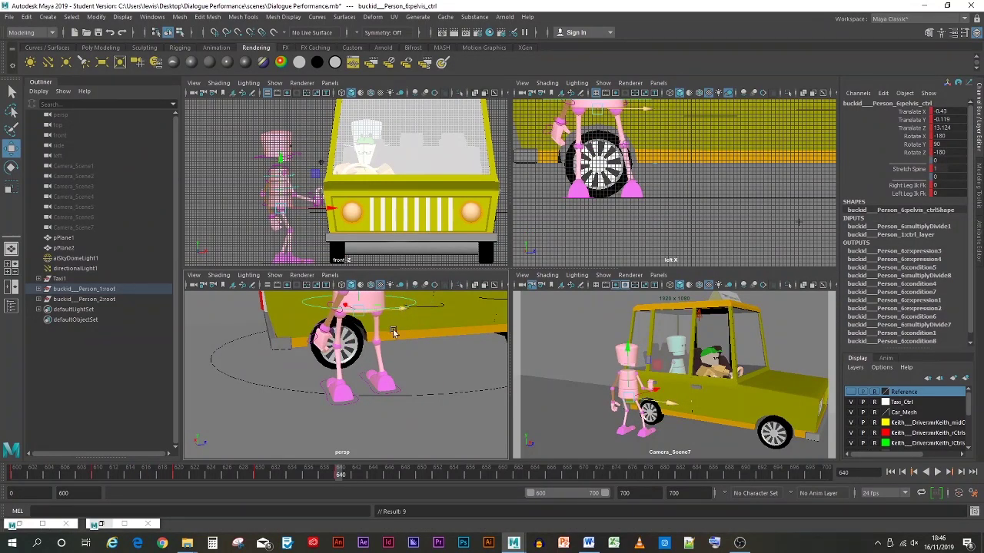
{"action": "left_click", "coordinate": [382, 394]}
{"action": "left_click_drag", "start_coordinate": [403, 372], "coordinate": [360, 371]}
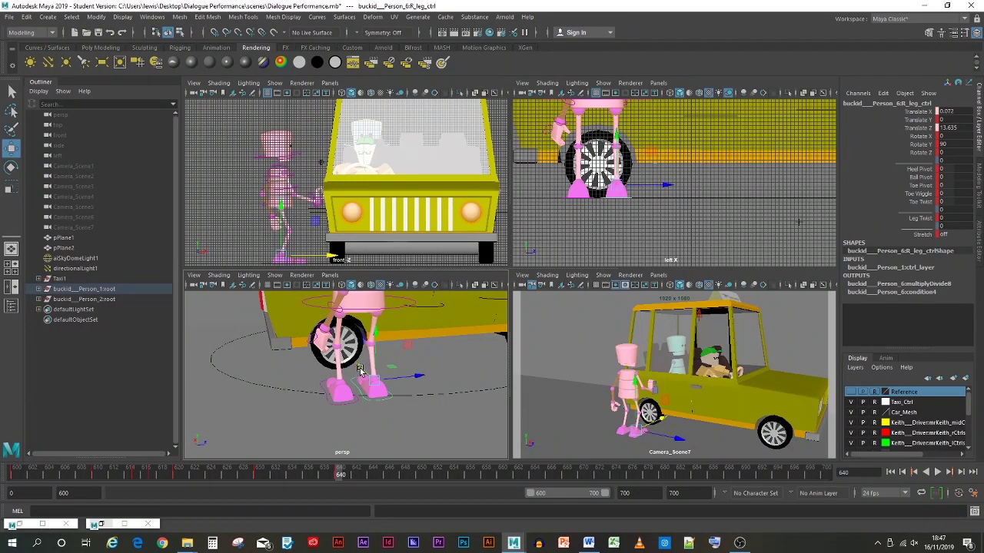
- At frame 635, lift R_leg_ctrl to about Translate Y 0.52, tilt it to about Rotate X 16.3, and key it
{"action": "left_click_drag", "start_coordinate": [345, 477], "coordinate": [302, 481]}
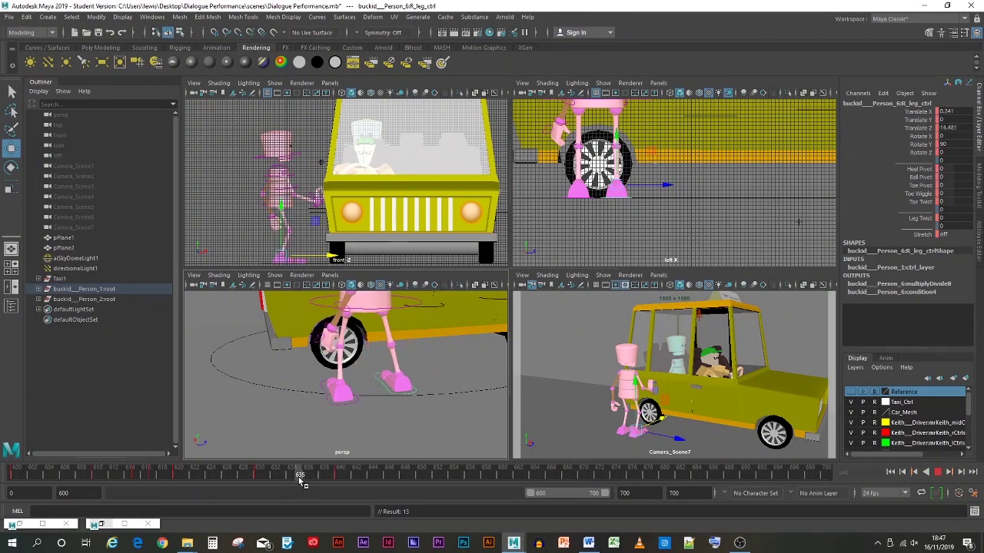
{"action": "left_click_drag", "start_coordinate": [386, 354], "coordinate": [419, 341]}
{"action": "left_click", "coordinate": [11, 166]}
{"action": "key", "text": "s"}
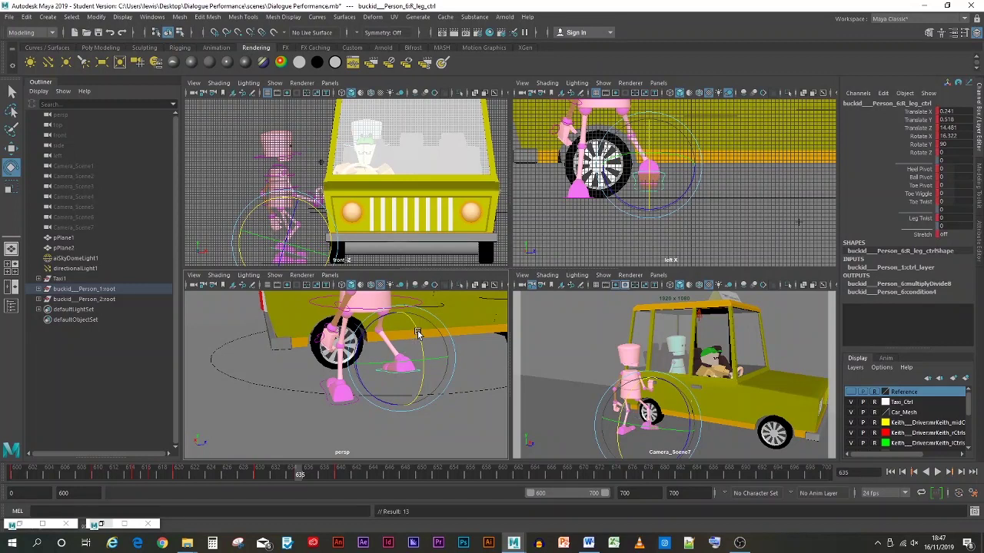
- At frame 637, tilt R_leg_ctrl the opposite way to a Rotate X of about -8.4, and key it
{"action": "left_click", "coordinate": [313, 477]}
{"action": "left_click_drag", "start_coordinate": [313, 477], "coordinate": [315, 476]}
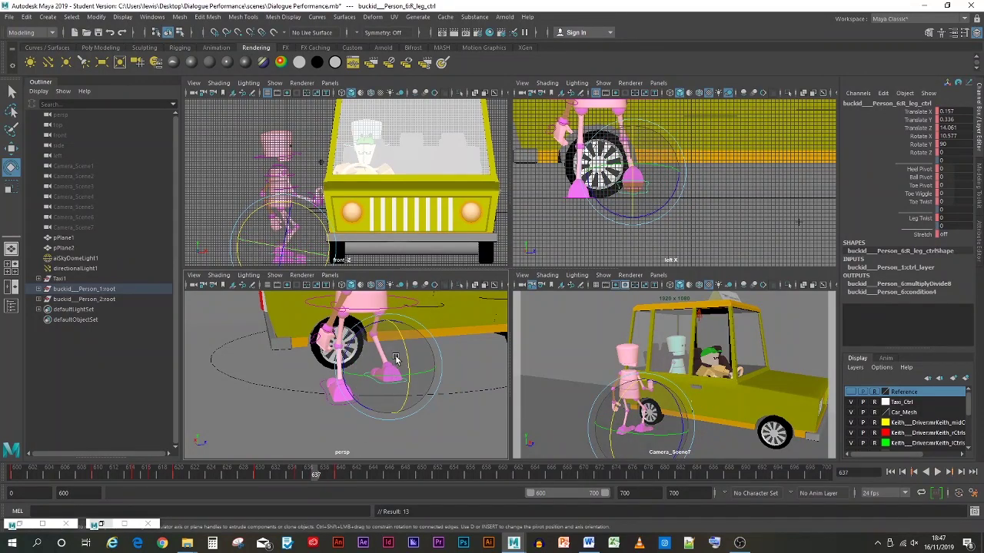
{"action": "left_click_drag", "start_coordinate": [405, 357], "coordinate": [405, 367]}
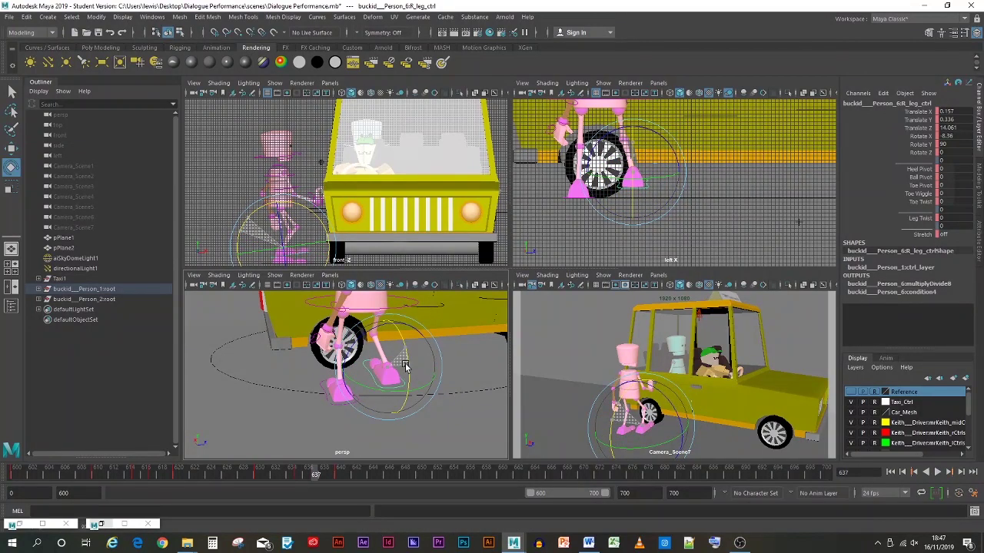
{"action": "key", "text": "s"}
- Deselect the leg control and play back the door-closing and stepping animation from frame 600
{"action": "left_click_drag", "start_coordinate": [317, 477], "coordinate": [101, 476]}
{"action": "left_click", "coordinate": [390, 472]}
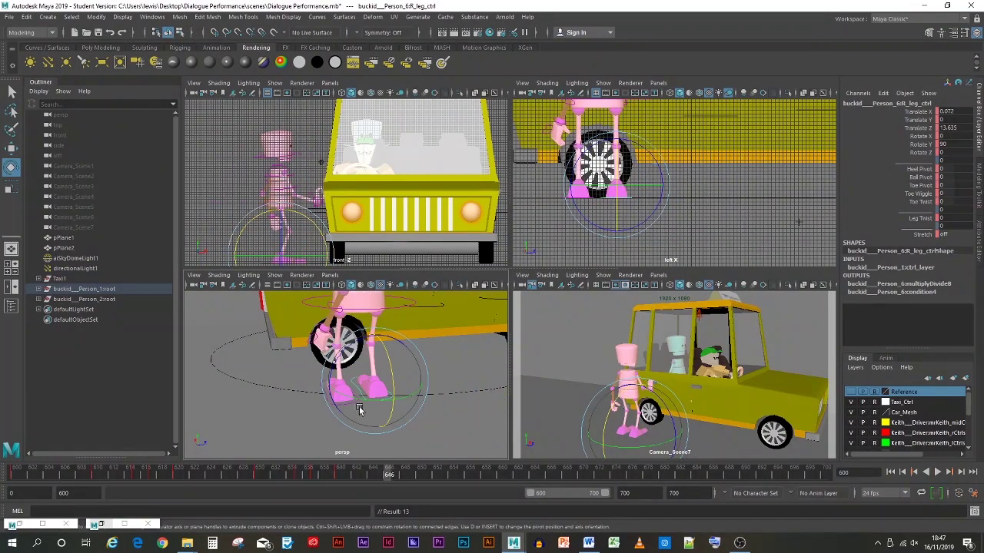
{"action": "left_click", "coordinate": [290, 398]}
{"action": "left_click_drag", "start_coordinate": [35, 474], "coordinate": [15, 473]}
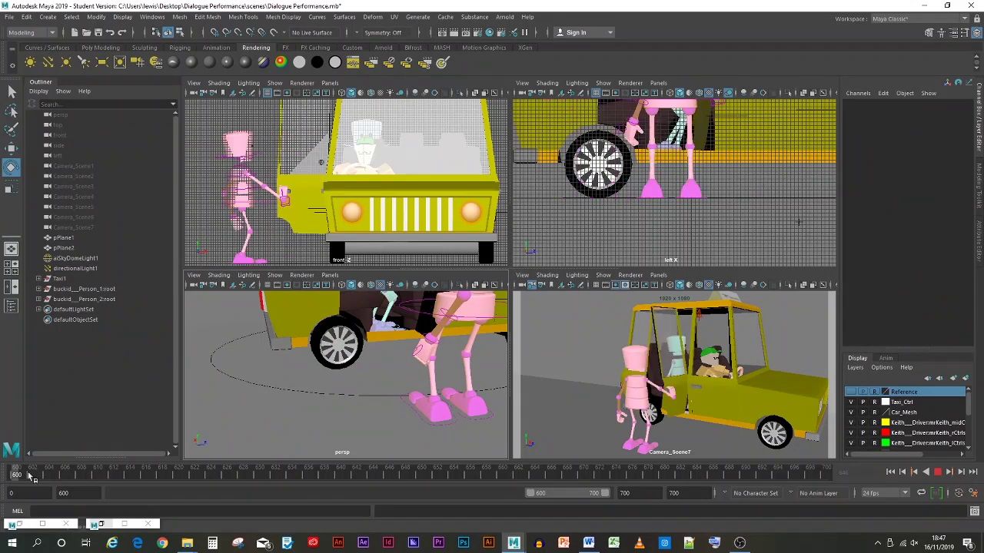
{"action": "left_click", "coordinate": [936, 473]}
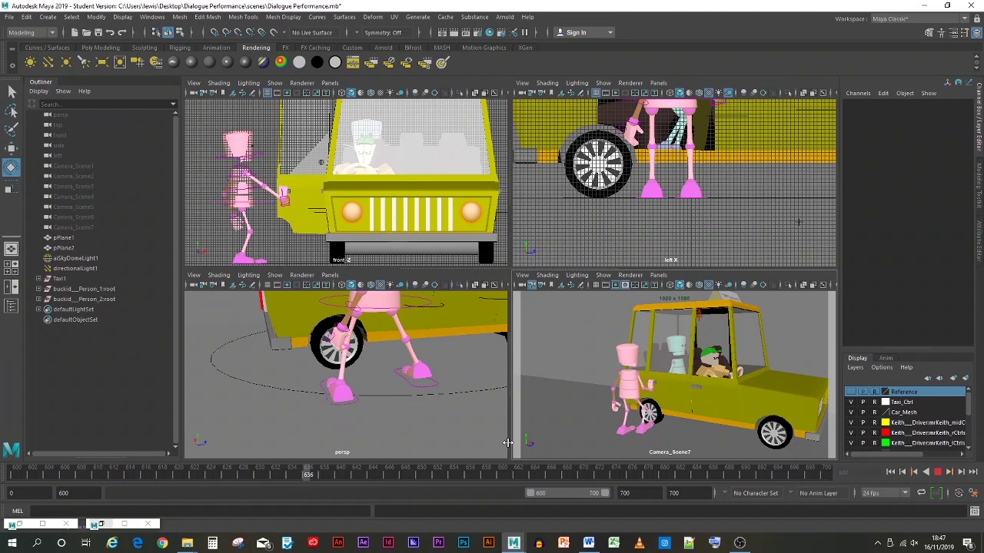
{"action": "left_click", "coordinate": [941, 473]}
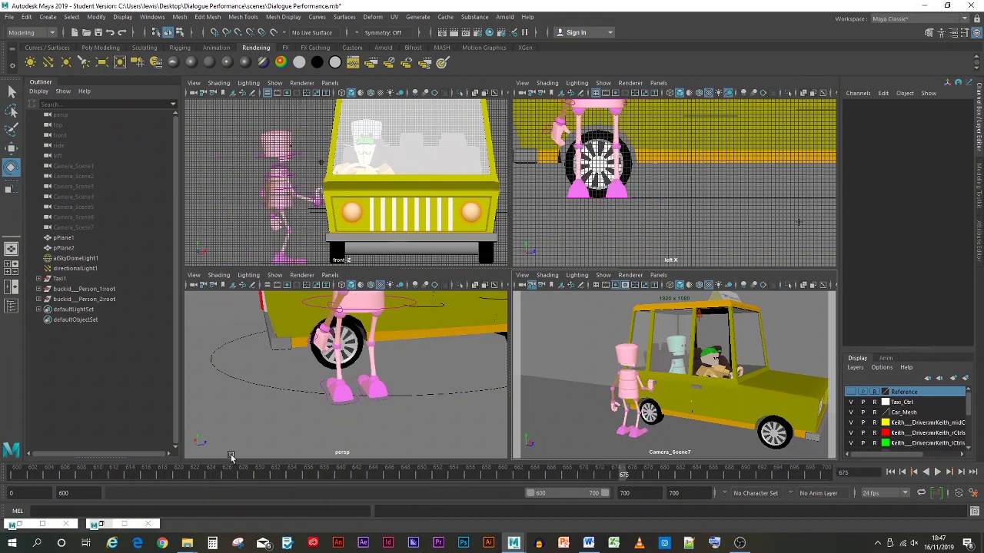
- Return to frame 600 and switch the Taxi_Ctrl layer out of reference mode so the taxi's controls can be selected
{"action": "key", "text": "alt+v"}
{"action": "left_click_drag", "start_coordinate": [206, 475], "coordinate": [9, 492]}
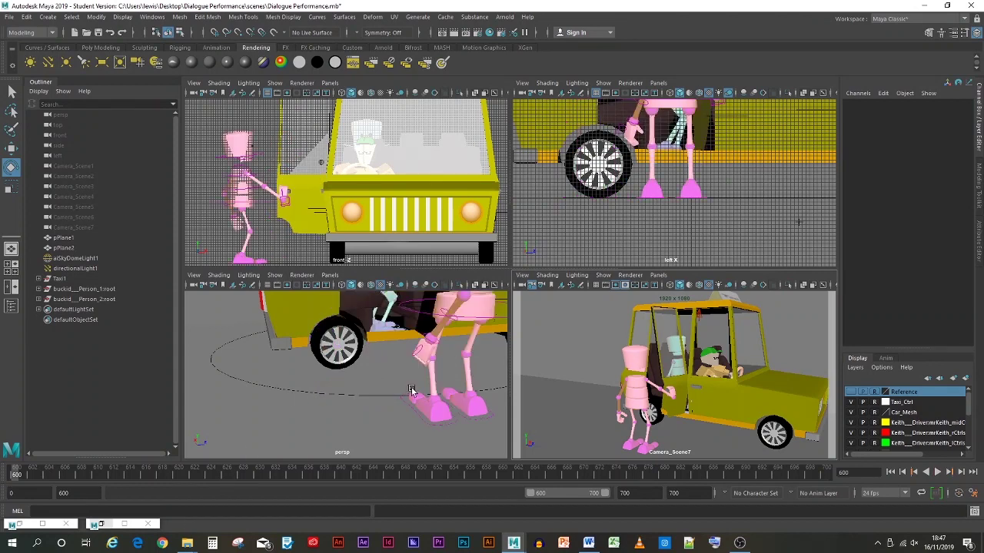
{"action": "left_click", "coordinate": [874, 403]}
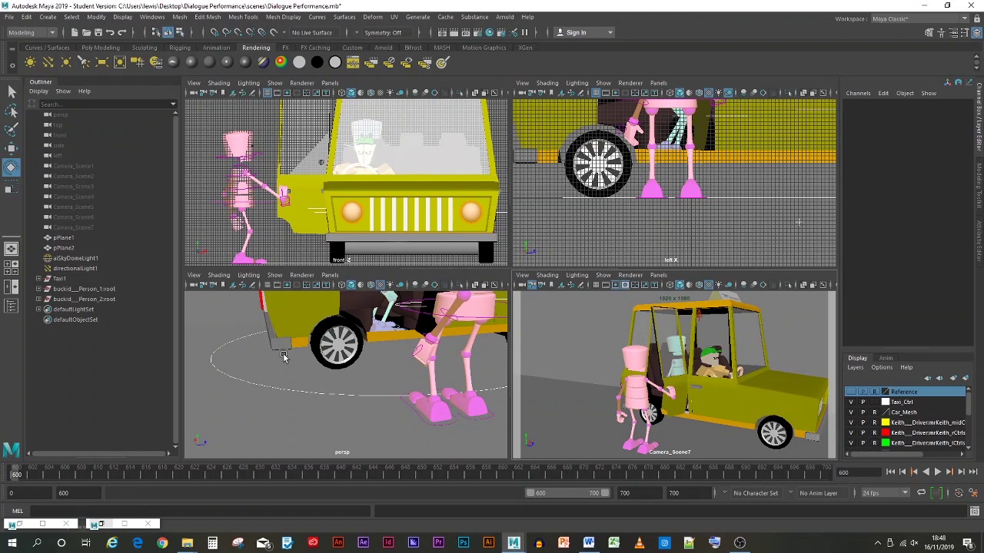
{"action": "left_click_drag", "start_coordinate": [283, 357], "coordinate": [247, 365], "text": "alt"}
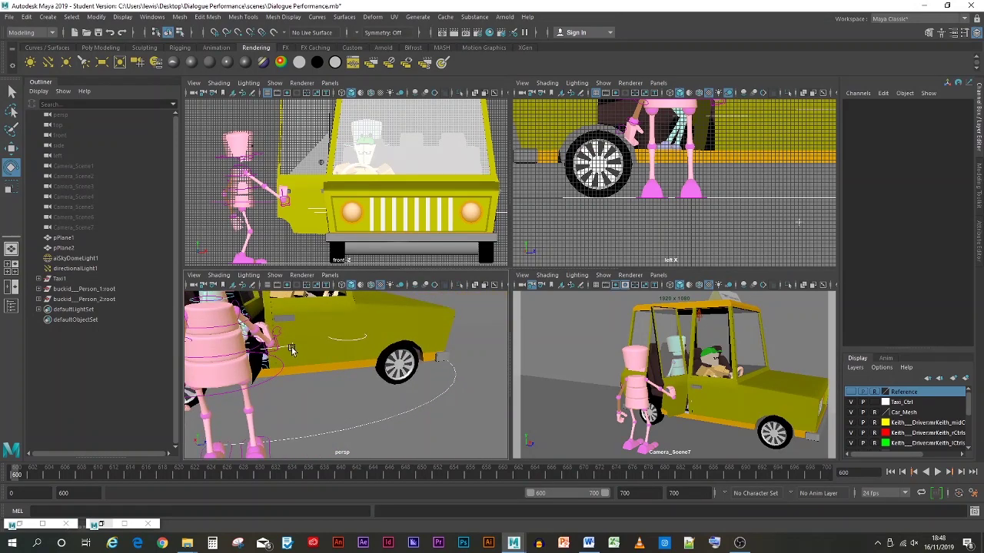
- Delay the rear door's closing by moving Door_4's key from frame 610 to frame 640, and return to frame 600
{"action": "left_click", "coordinate": [263, 384]}
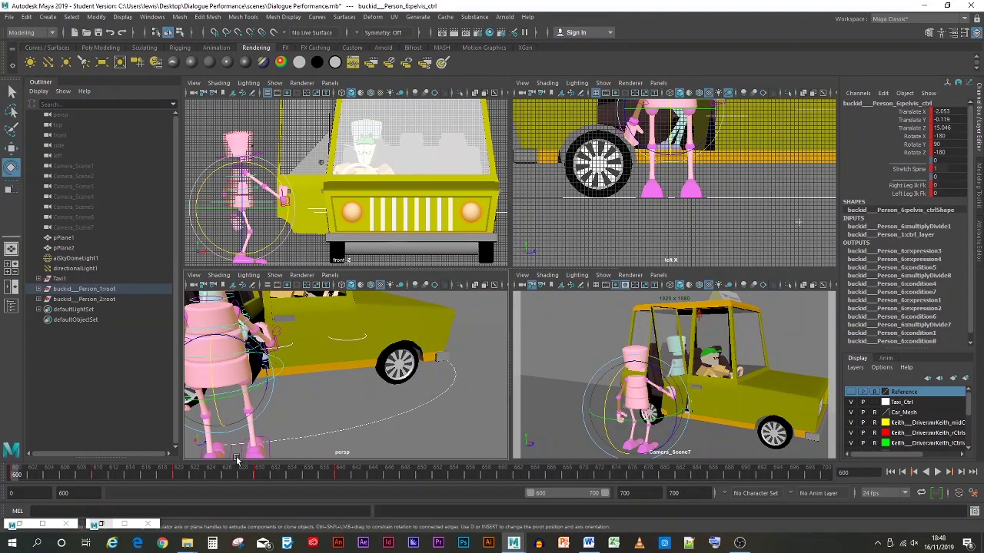
{"action": "left_click_drag", "start_coordinate": [273, 475], "coordinate": [341, 474]}
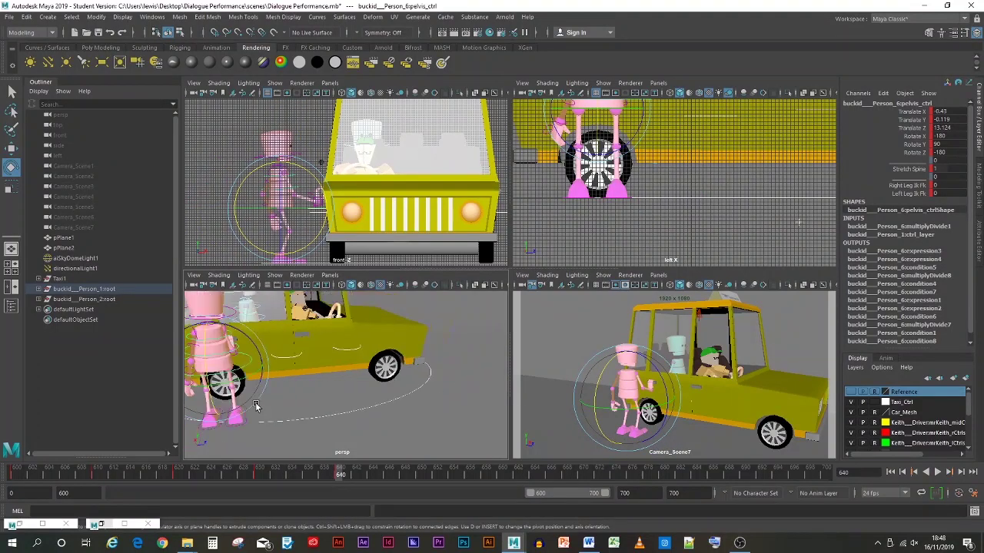
{"action": "left_click", "coordinate": [283, 373]}
{"action": "left_click", "coordinate": [285, 358]}
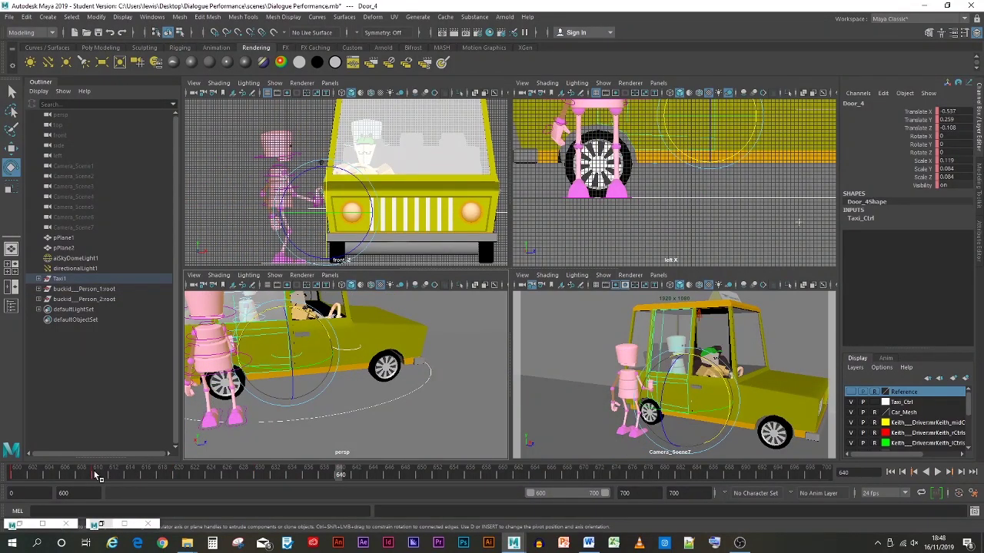
{"action": "left_click", "coordinate": [98, 476]}
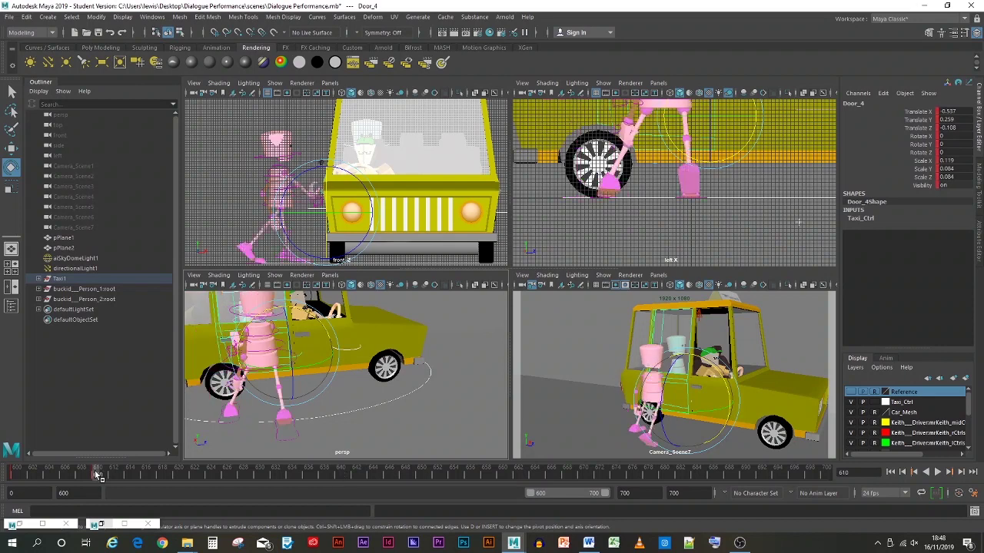
{"action": "double_click", "coordinate": [99, 476]}
{"action": "left_click", "coordinate": [100, 477]}
{"action": "left_click_drag", "start_coordinate": [96, 473], "coordinate": [29, 456]}
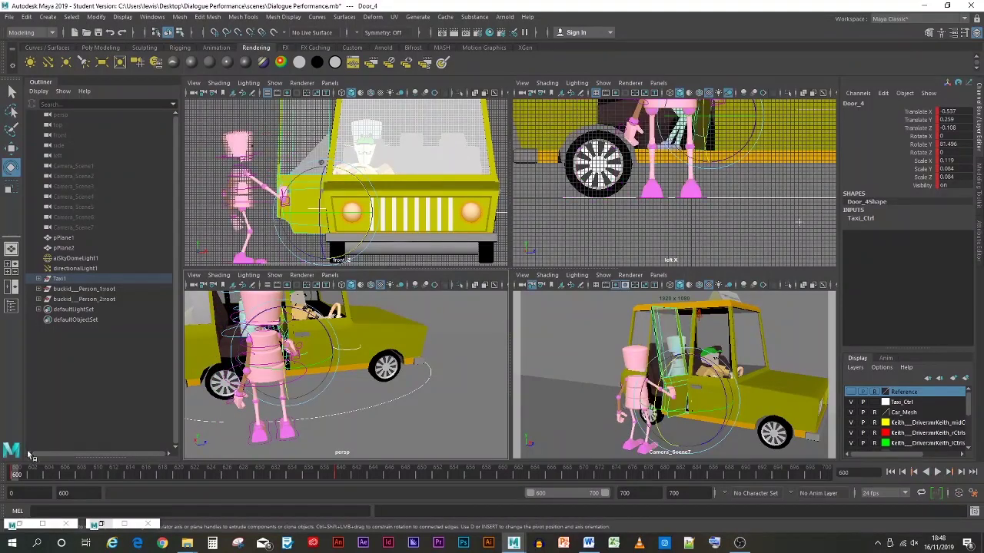
- Deselect the door, scrub to frame 613, and set the Taxi_Ctrl layer back to reference mode
{"action": "left_click", "coordinate": [544, 407]}
{"action": "left_click_drag", "start_coordinate": [23, 475], "coordinate": [121, 471]}
{"action": "scroll", "coordinate": [331, 354], "scroll_direction": "up", "scroll_amount": 5}
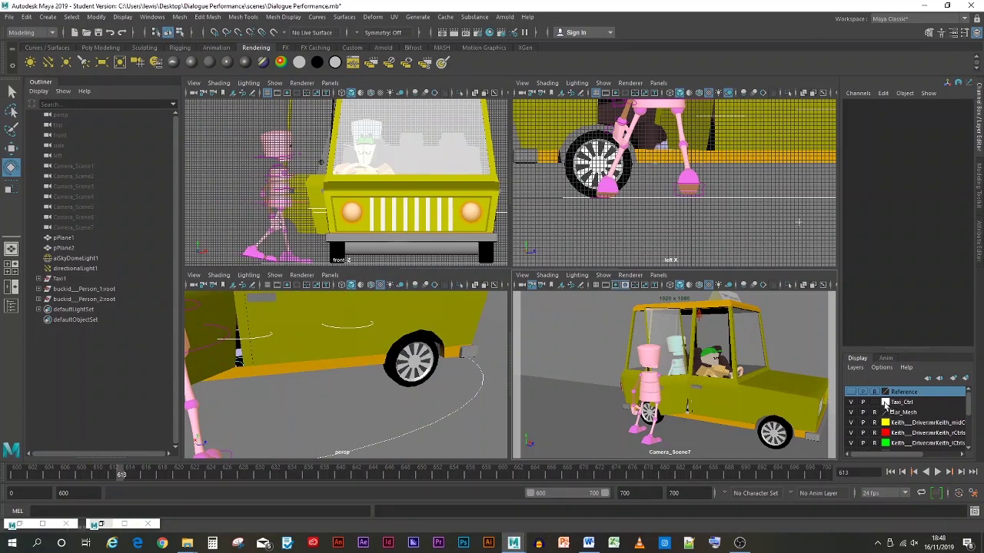
{"action": "left_click", "coordinate": [874, 405]}
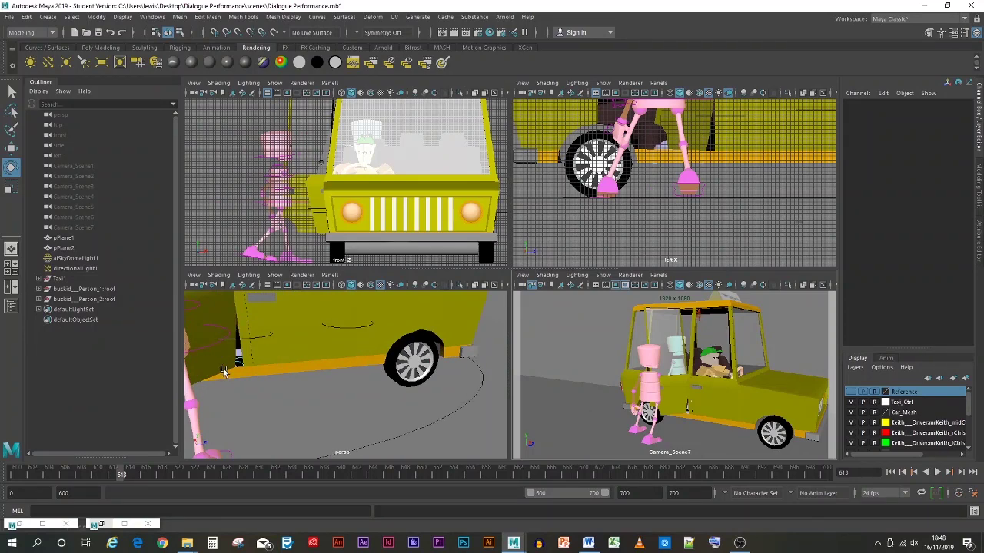
- Try moving the pink character's R_arm_ctrl to about Translate Z -16.1 at frame 613
{"action": "mouse_move", "coordinate": [259, 366]}
{"action": "left_mouse_down", "text": "alt"}
{"action": "mouse_move", "coordinate": [235, 355]}
{"action": "mouse_move", "coordinate": [252, 349]}
{"action": "left_mouse_up", "text": "alt"}
{"action": "key", "text": "a"}
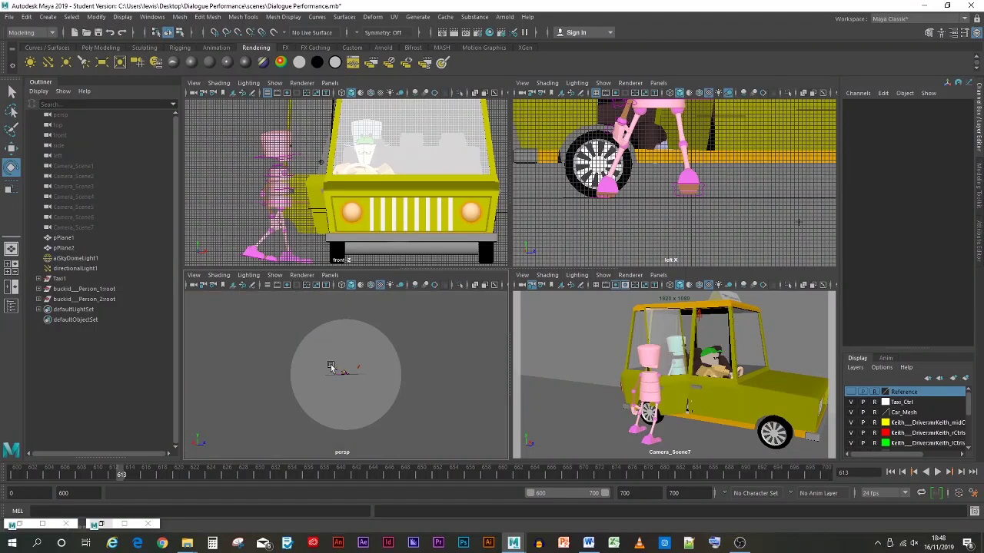
{"action": "scroll", "coordinate": [331, 366], "scroll_direction": "up", "scroll_amount": 10}
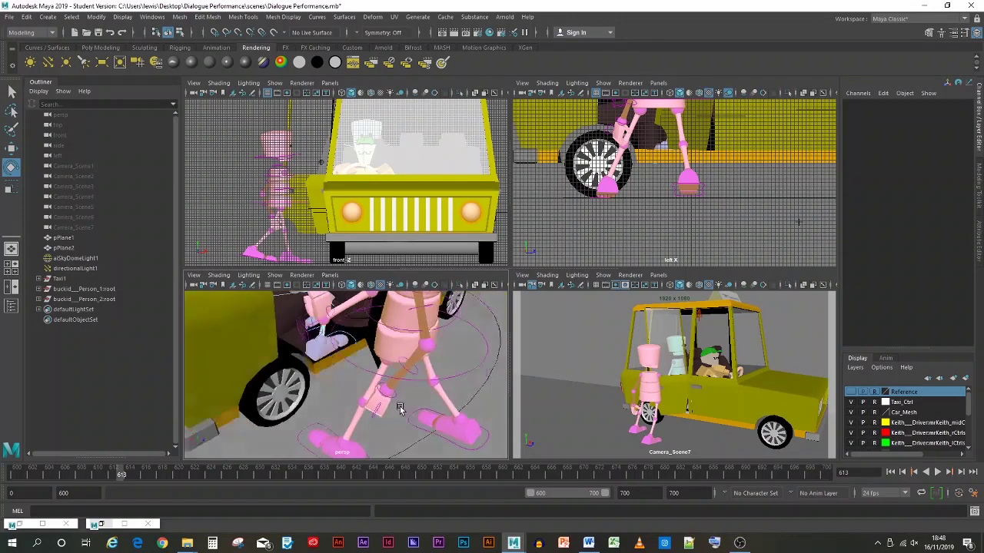
{"action": "left_click_drag", "start_coordinate": [400, 408], "coordinate": [437, 405], "text": "alt"}
{"action": "left_click", "coordinate": [320, 334]}
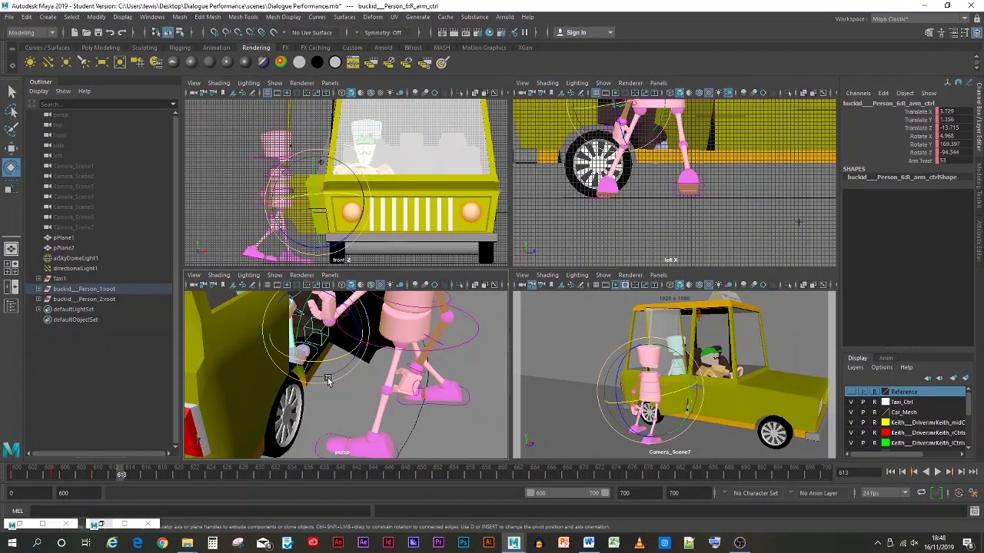
{"action": "key", "text": "f"}
{"action": "scroll", "coordinate": [385, 395], "scroll_direction": "down", "scroll_amount": 5}
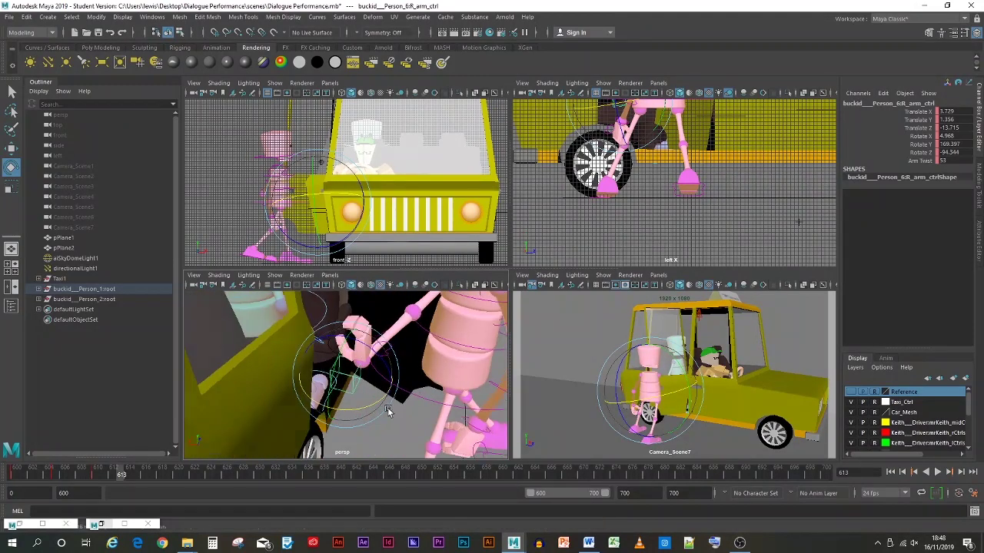
{"action": "left_click_drag", "start_coordinate": [389, 411], "coordinate": [312, 419], "text": "alt"}
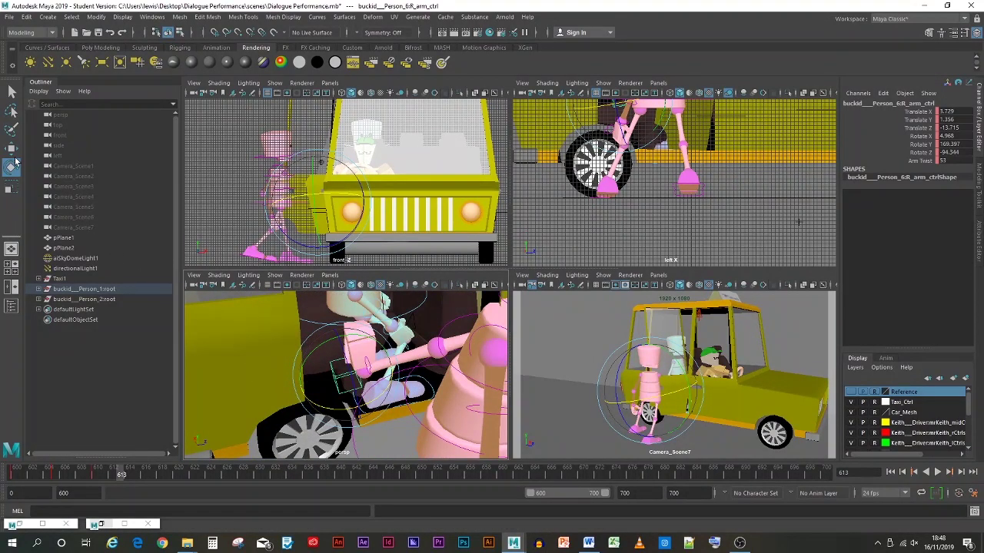
{"action": "left_click", "coordinate": [12, 148]}
{"action": "left_click_drag", "start_coordinate": [400, 375], "coordinate": [523, 403]}
{"action": "scroll", "coordinate": [353, 385], "scroll_direction": "down", "scroll_amount": 6}
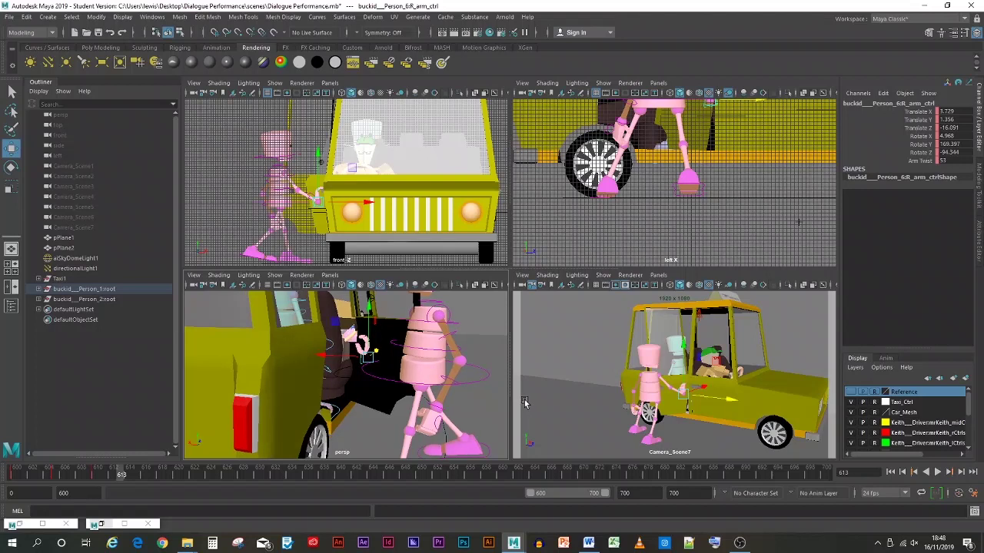
- At frame 613, shift the pink character's pelvis_ctrl to about Translate X -1.07 and key it
{"action": "left_click", "coordinate": [474, 386]}
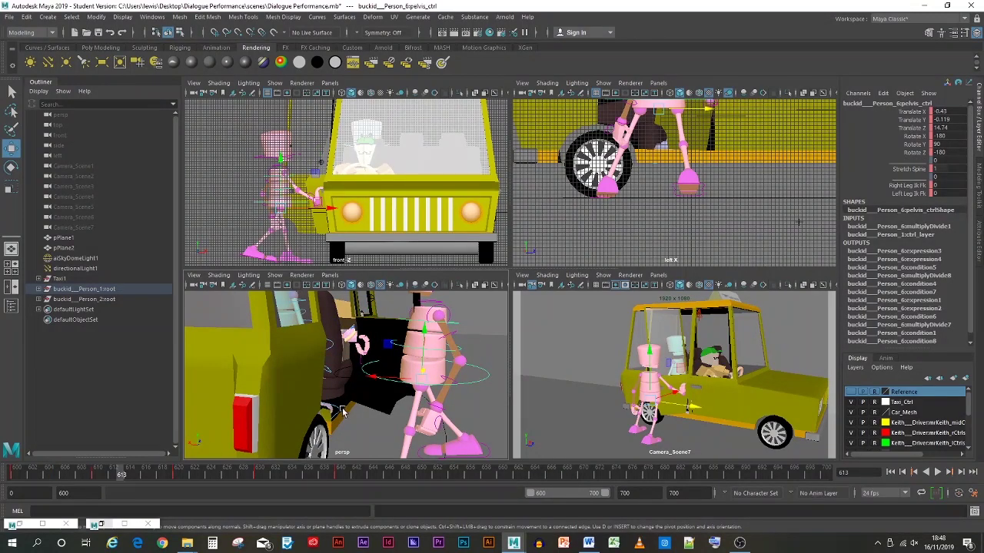
{"action": "left_click_drag", "start_coordinate": [389, 379], "coordinate": [289, 433]}
{"action": "key", "text": "s"}
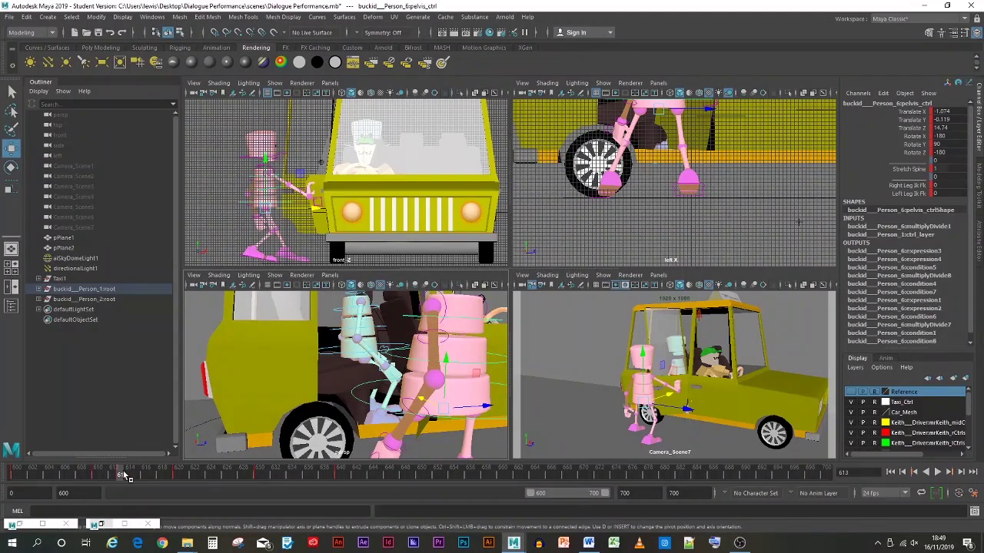
- Compare the pose at frame 610, and cut the pelvis_ctrl key at frame 613
{"action": "left_click_drag", "start_coordinate": [123, 475], "coordinate": [97, 471]}
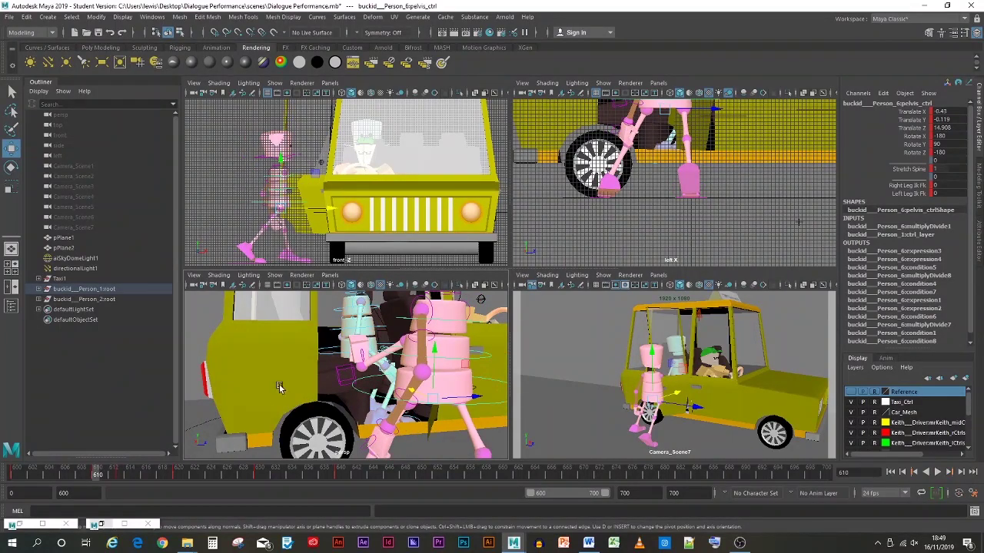
{"action": "left_click_drag", "start_coordinate": [279, 386], "coordinate": [385, 397], "text": "alt"}
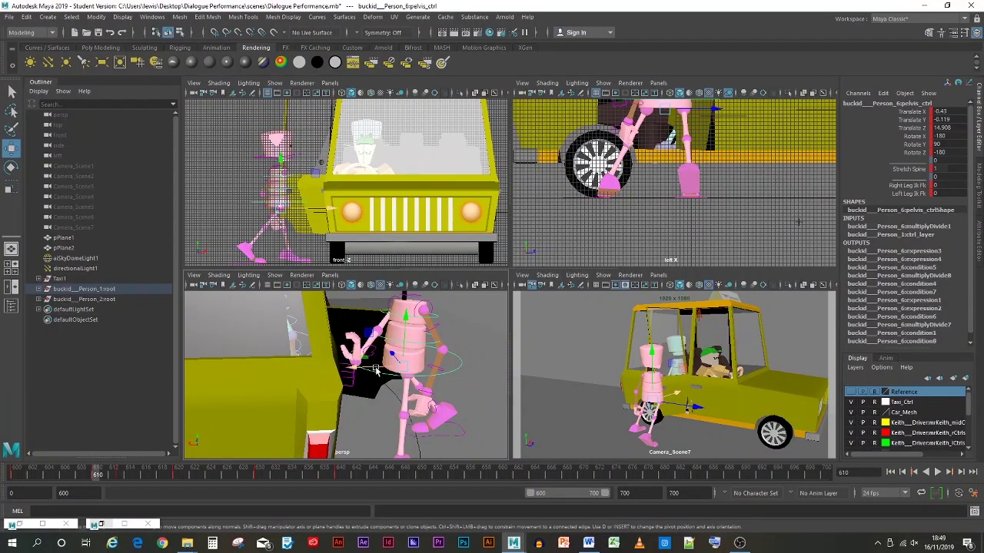
{"action": "left_click", "coordinate": [122, 475]}
{"action": "right_click", "coordinate": [123, 474]}
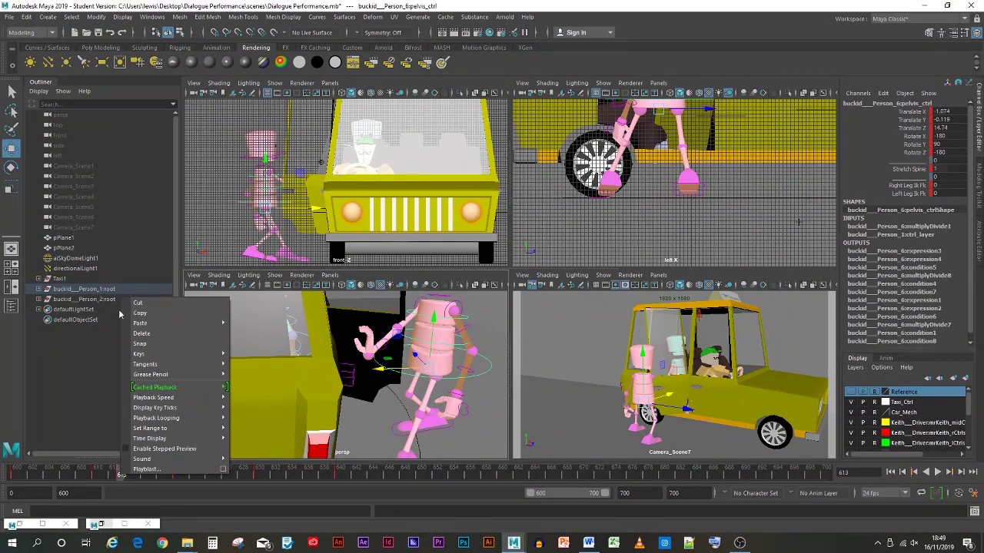
{"action": "left_click", "coordinate": [127, 305]}
- Key pelvis_ctrl farther from the taxi at about Translate X -1.1 on frame 610 and about -0.91 on frame 615
{"action": "left_click_drag", "start_coordinate": [109, 476], "coordinate": [98, 475]}
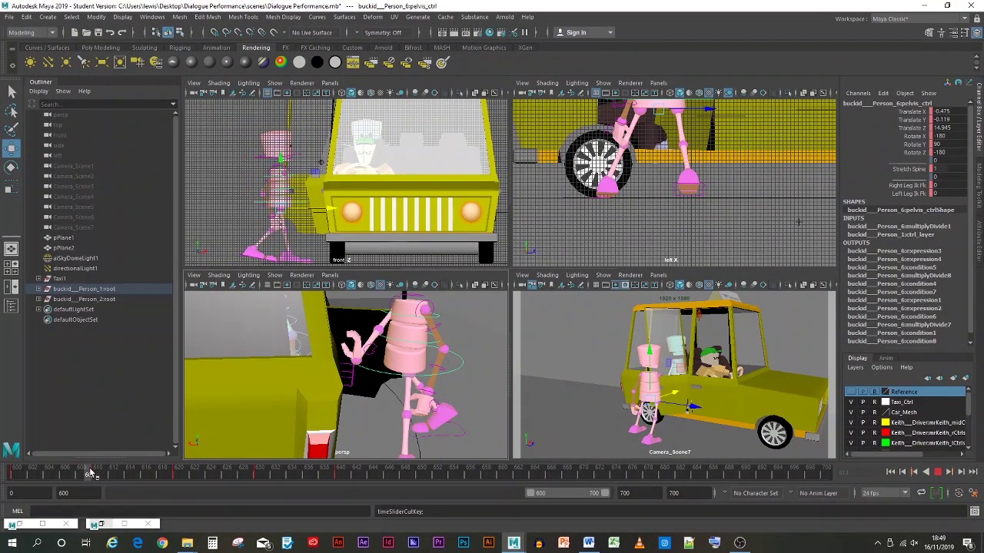
{"action": "left_click_drag", "start_coordinate": [365, 370], "coordinate": [389, 370]}
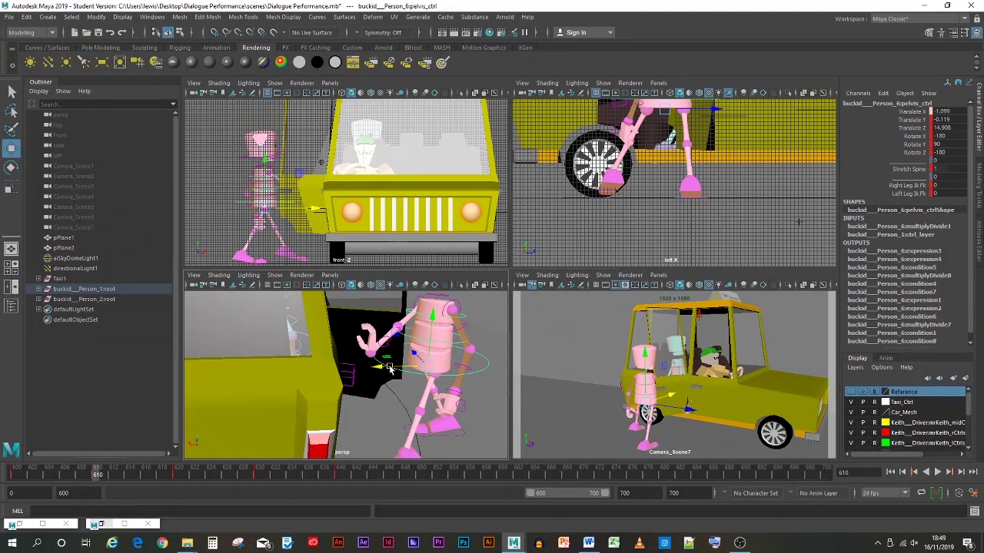
{"action": "left_click_drag", "start_coordinate": [103, 477], "coordinate": [140, 476]}
{"action": "left_click_drag", "start_coordinate": [389, 373], "coordinate": [401, 373]}
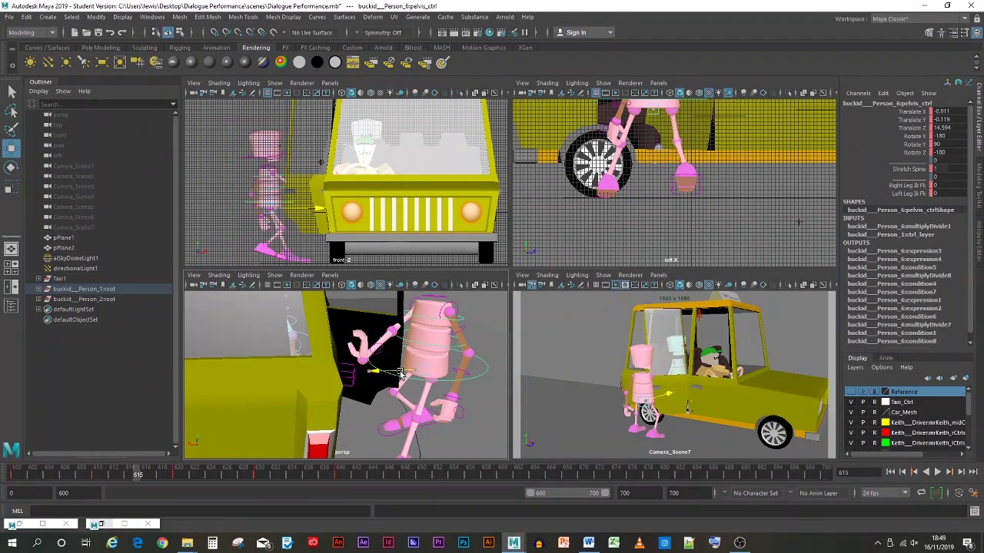
{"action": "key", "text": "s"}
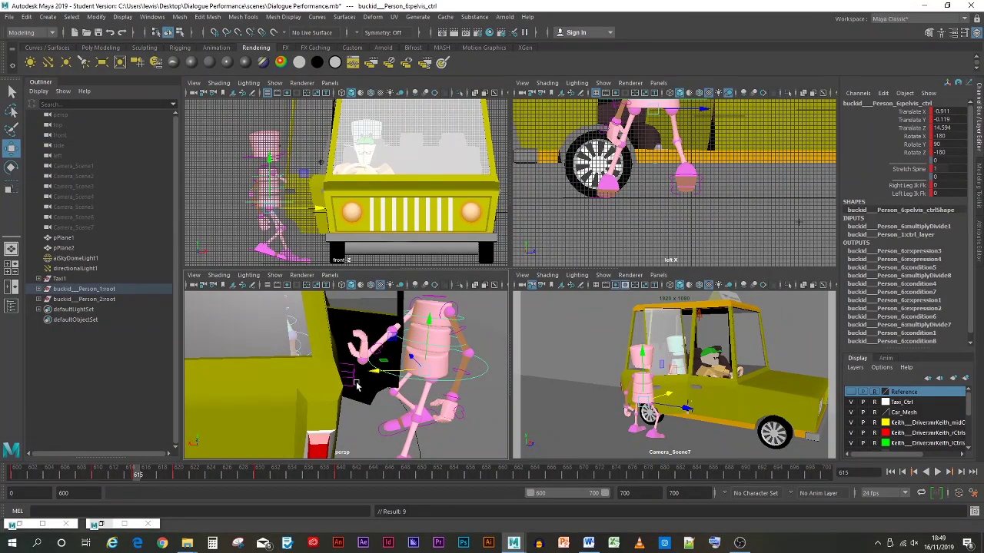
- At frame 620, move pelvis_ctrl to about Translate X -0.62 and key it
{"action": "left_click_drag", "start_coordinate": [143, 477], "coordinate": [162, 475]}
{"action": "left_click_drag", "start_coordinate": [411, 391], "coordinate": [380, 398], "text": "alt"}
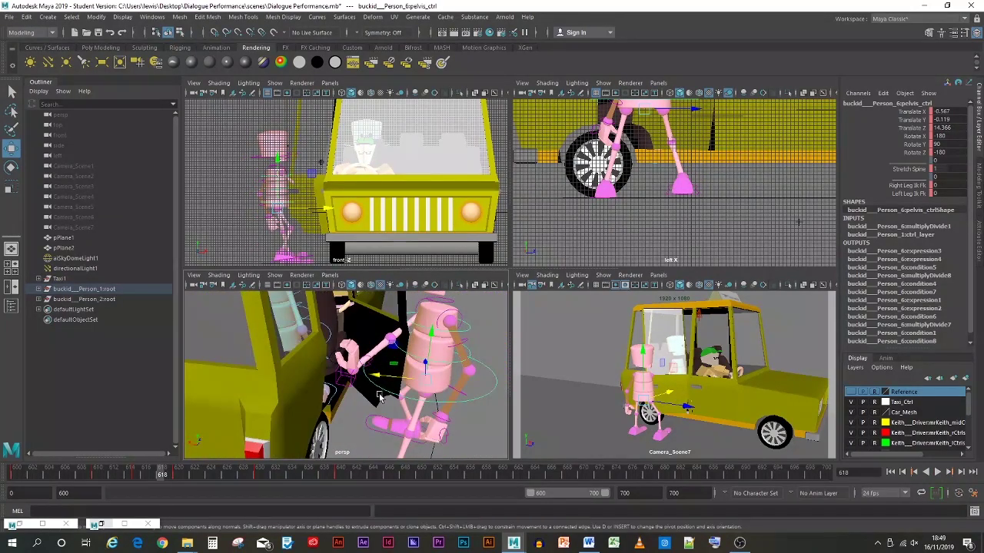
{"action": "left_click_drag", "start_coordinate": [172, 478], "coordinate": [179, 475]}
{"action": "left_click_drag", "start_coordinate": [389, 380], "coordinate": [398, 380]}
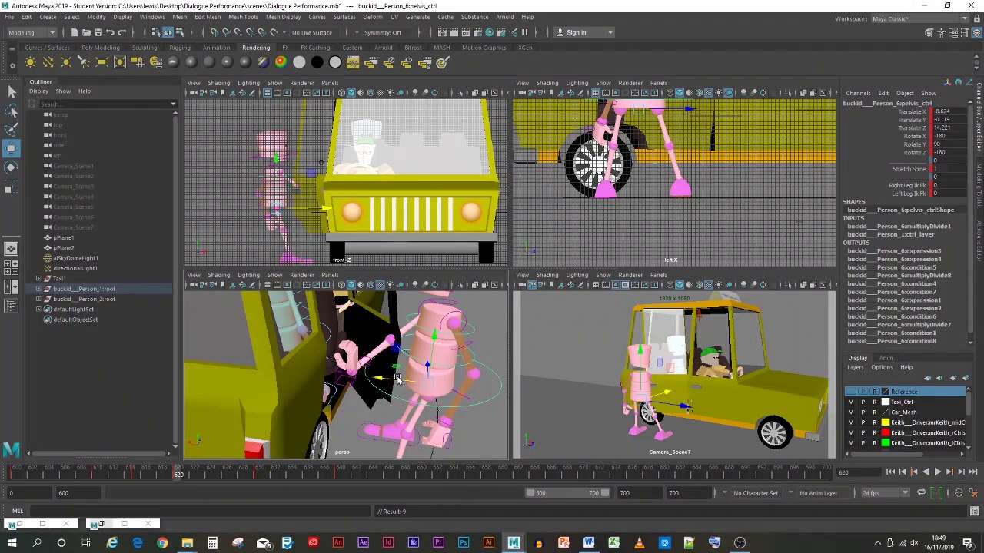
- Play back and scrub the door closing between frames 600 and 630, checking the R_arm_ctrl hand against the door
{"action": "key", "text": "alt+v"}
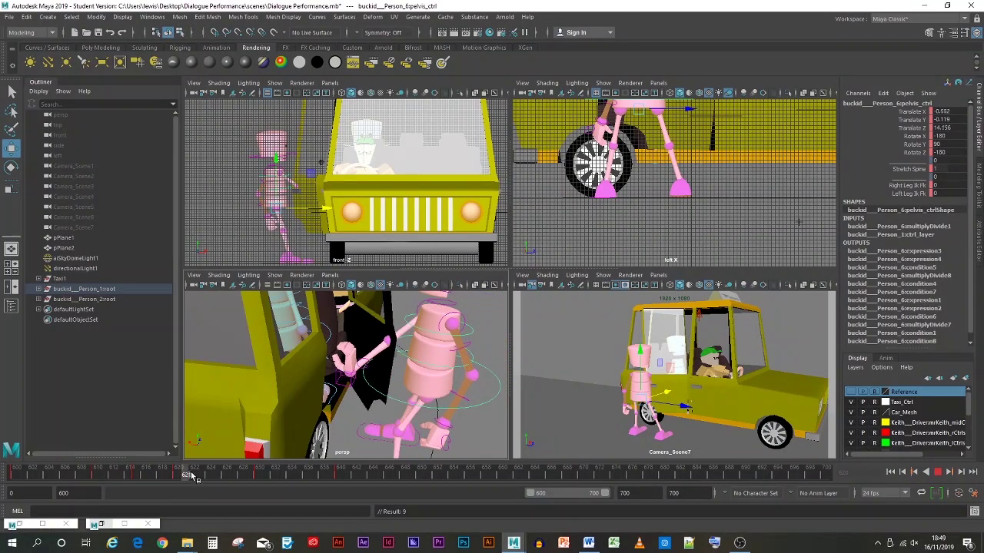
{"action": "left_click", "coordinate": [218, 475]}
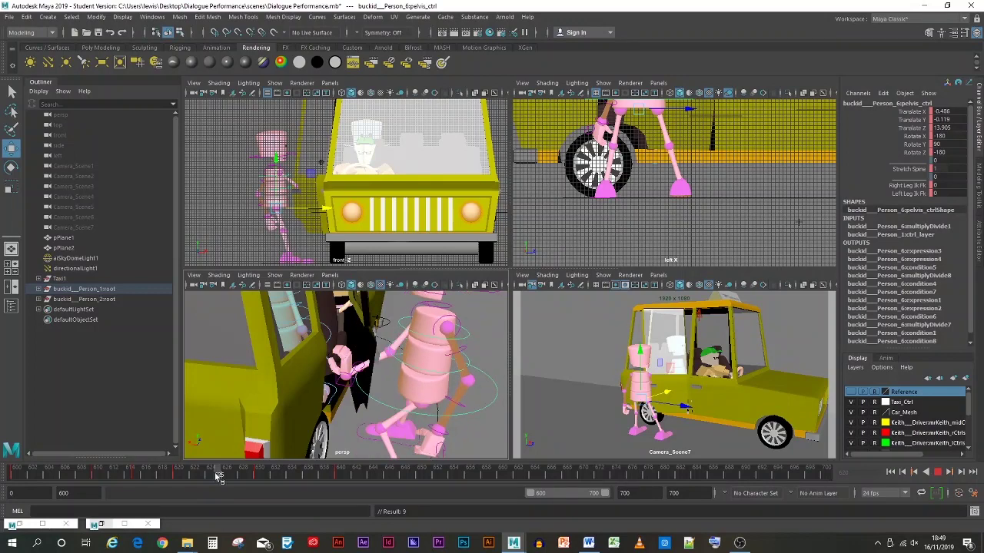
{"action": "left_click", "coordinate": [343, 373]}
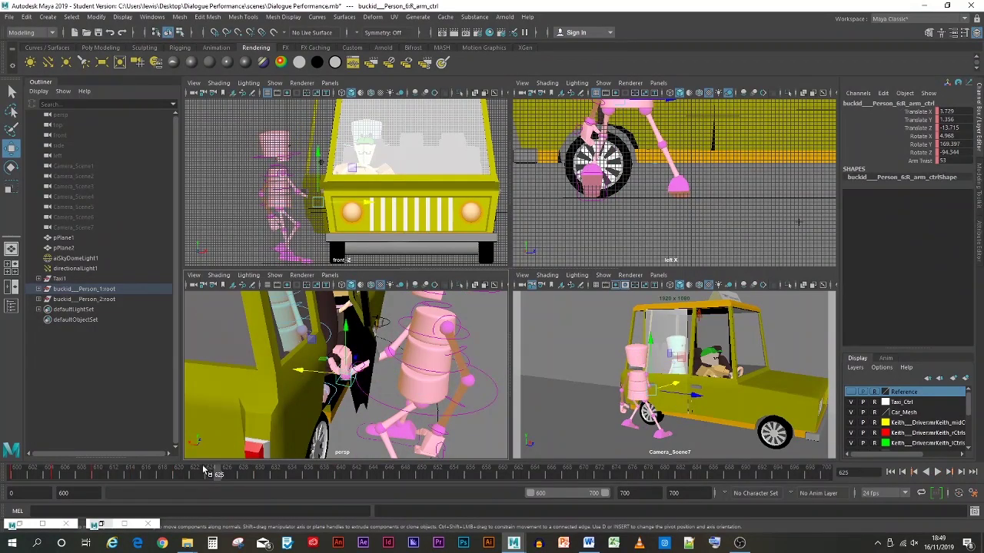
{"action": "left_click_drag", "start_coordinate": [200, 477], "coordinate": [99, 478]}
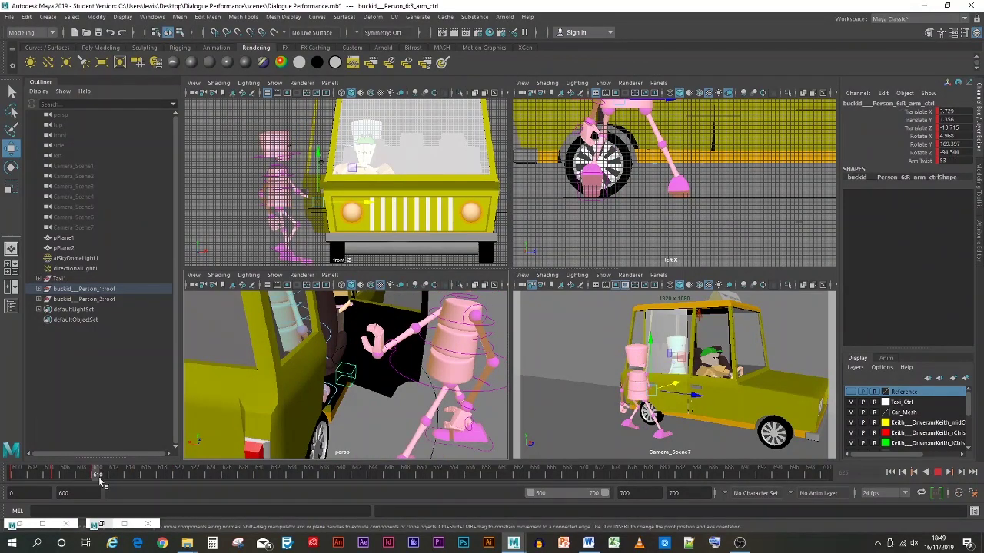
{"action": "key", "text": "alt+v"}
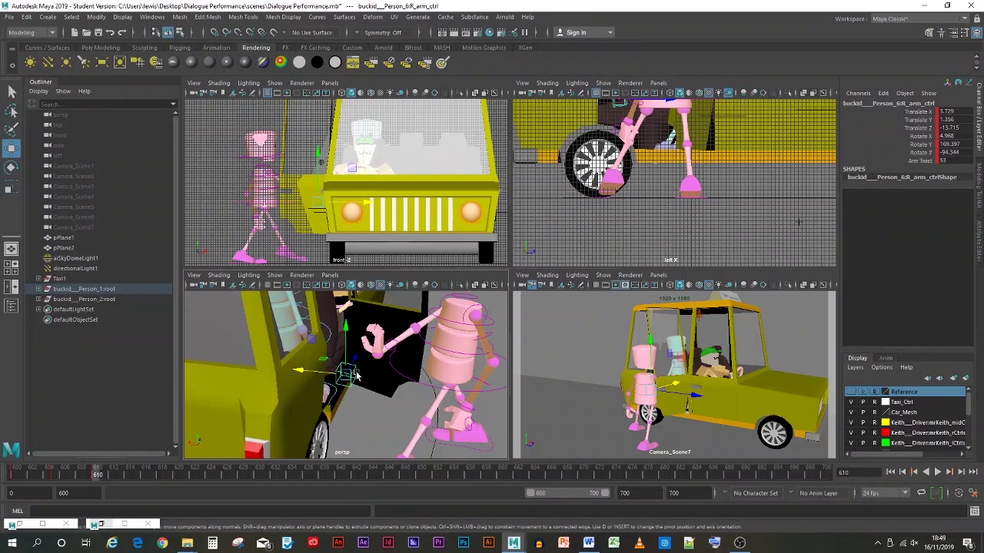
{"action": "left_click_drag", "start_coordinate": [98, 473], "coordinate": [15, 465]}
{"action": "key", "text": "alt+v"}
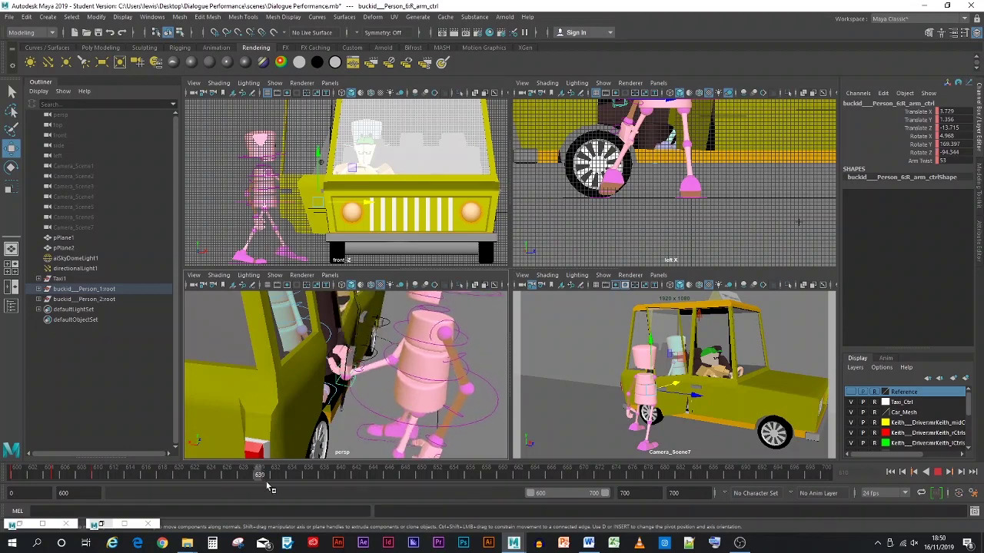
- Take the Taxi_Ctrl layer out of reference mode, and move R_arm_ctrl's key from frame 610 to frame 640
{"action": "left_click", "coordinate": [99, 472]}
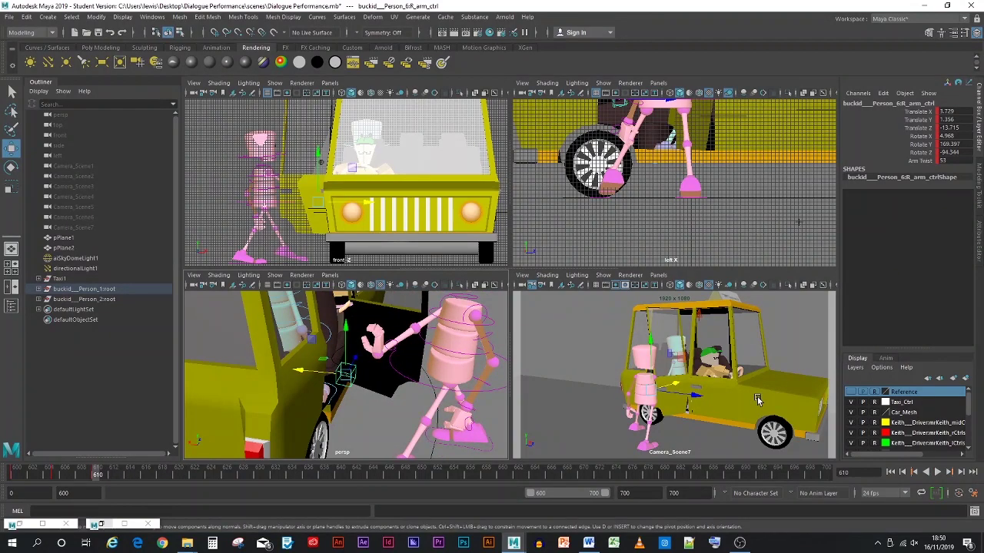
{"action": "left_click", "coordinate": [874, 402]}
{"action": "left_click", "coordinate": [336, 356]}
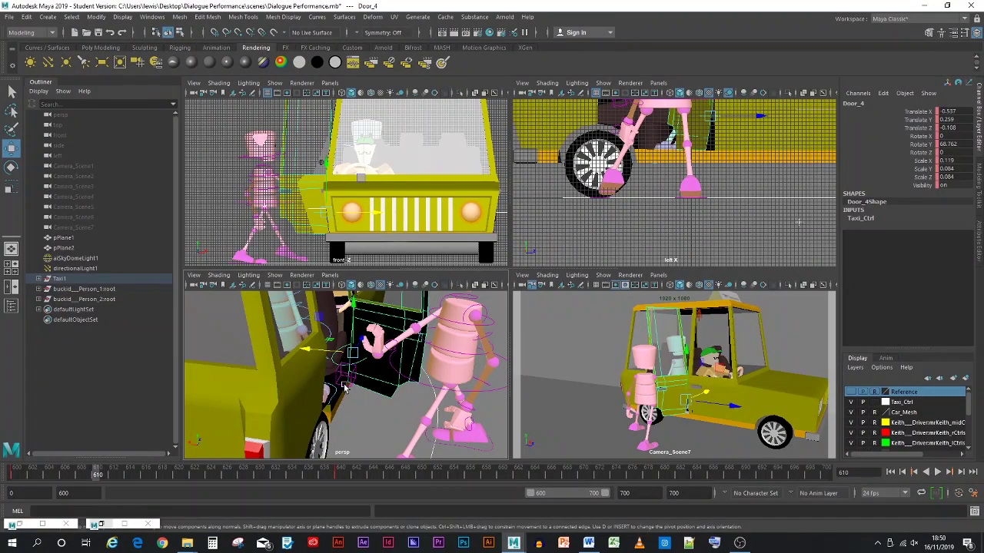
{"action": "left_click", "coordinate": [345, 390]}
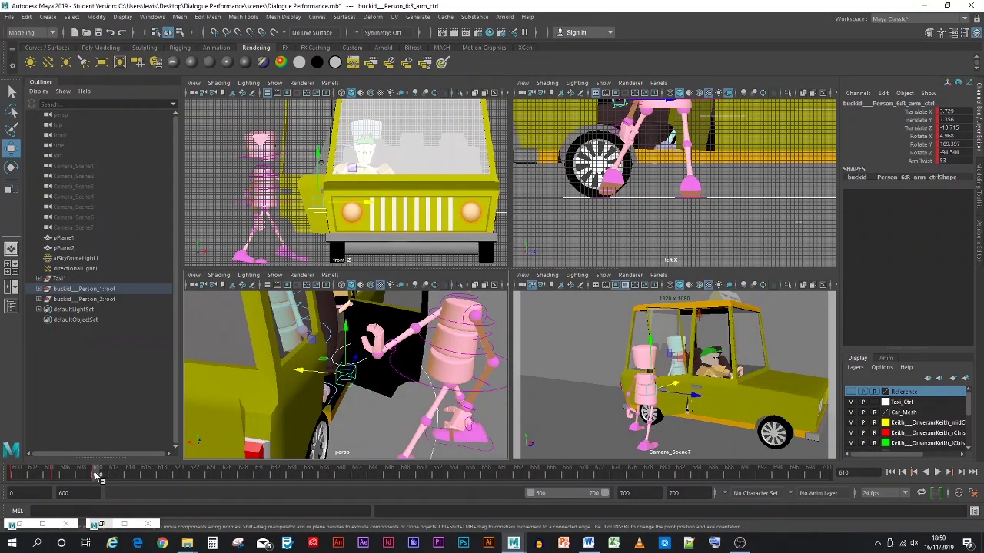
{"action": "left_click_drag", "start_coordinate": [98, 475], "coordinate": [337, 475]}
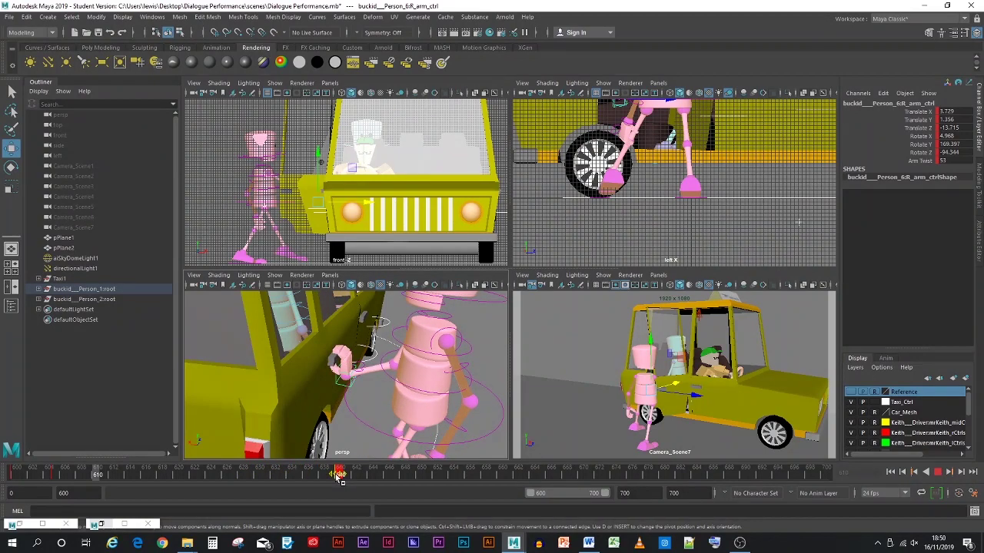
{"action": "left_click", "coordinate": [292, 471]}
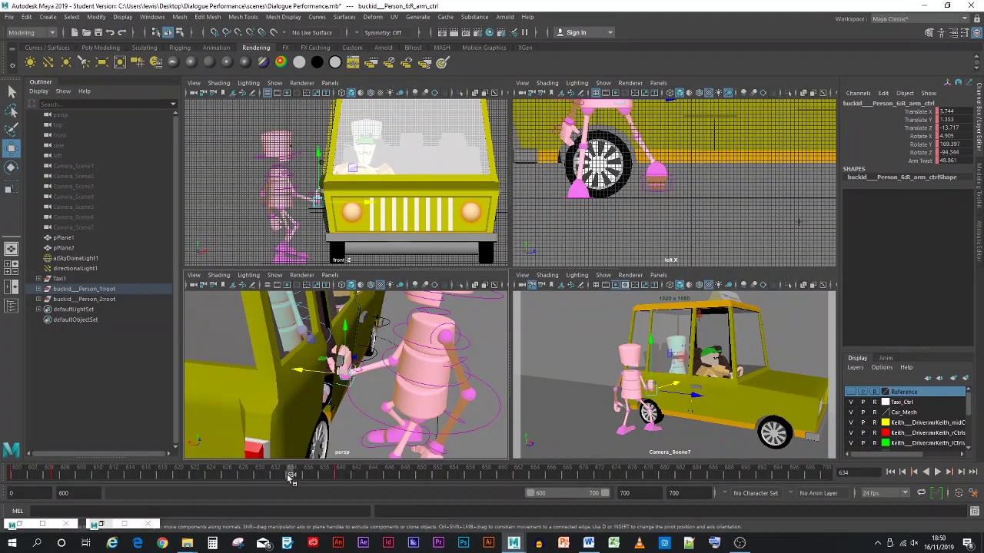
- At frame 610, place R_arm_ctrl on the door's outer side at about Translate X 2.31, Z -15.74, rotate it to Rotate X -52.7, and key it
{"action": "left_click_drag", "start_coordinate": [289, 477], "coordinate": [97, 475]}
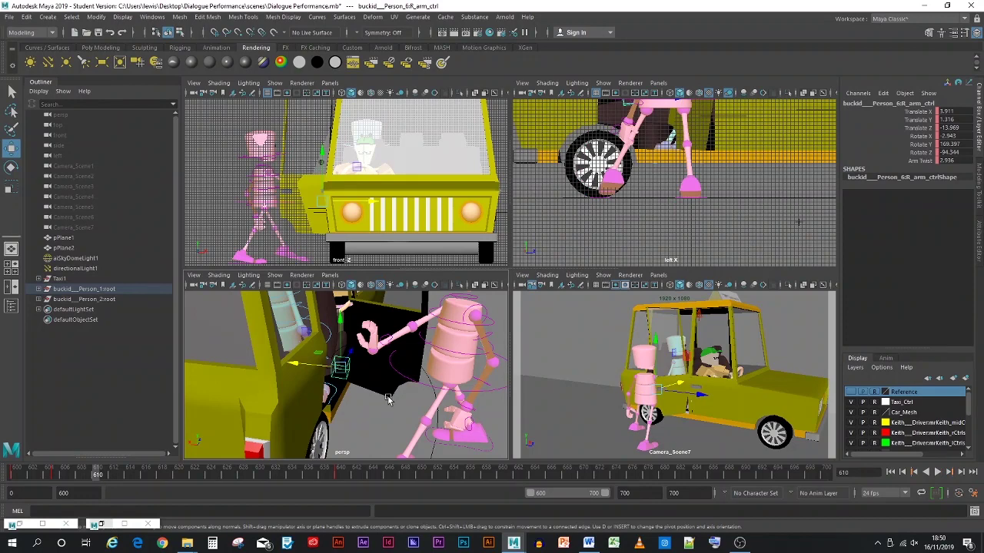
{"action": "left_click_drag", "start_coordinate": [389, 399], "coordinate": [247, 398], "text": "alt"}
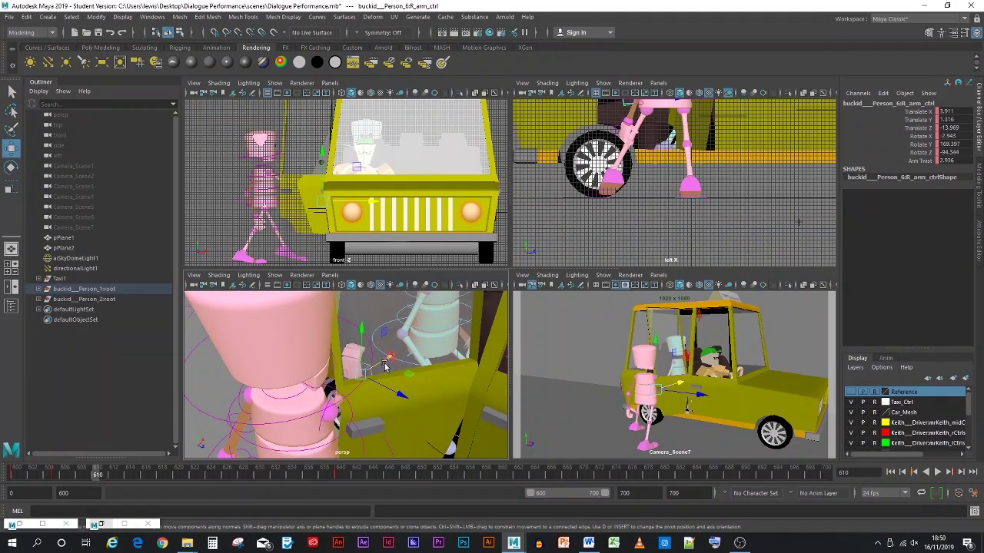
{"action": "left_click_drag", "start_coordinate": [386, 367], "coordinate": [379, 402]}
{"action": "left_click", "coordinate": [11, 167]}
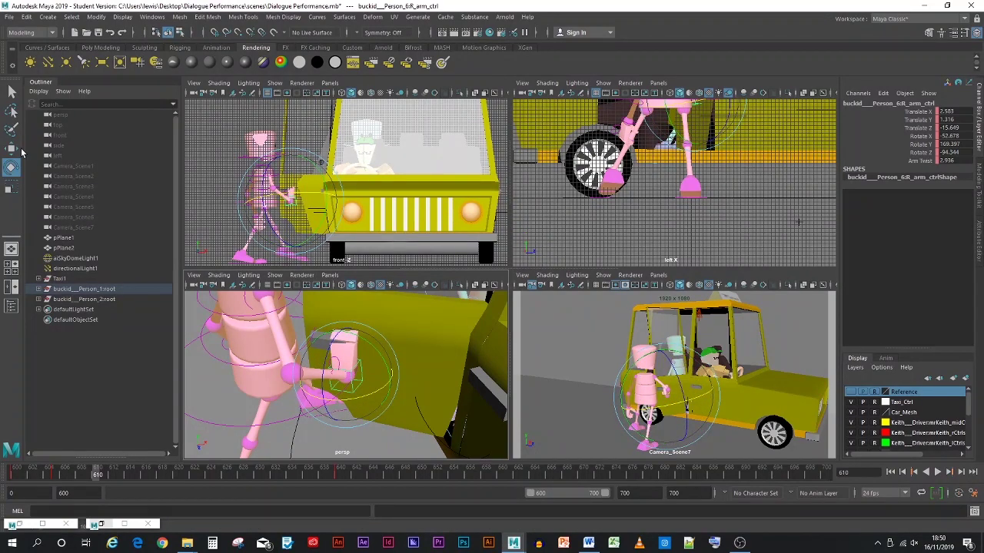
{"action": "key", "text": "w"}
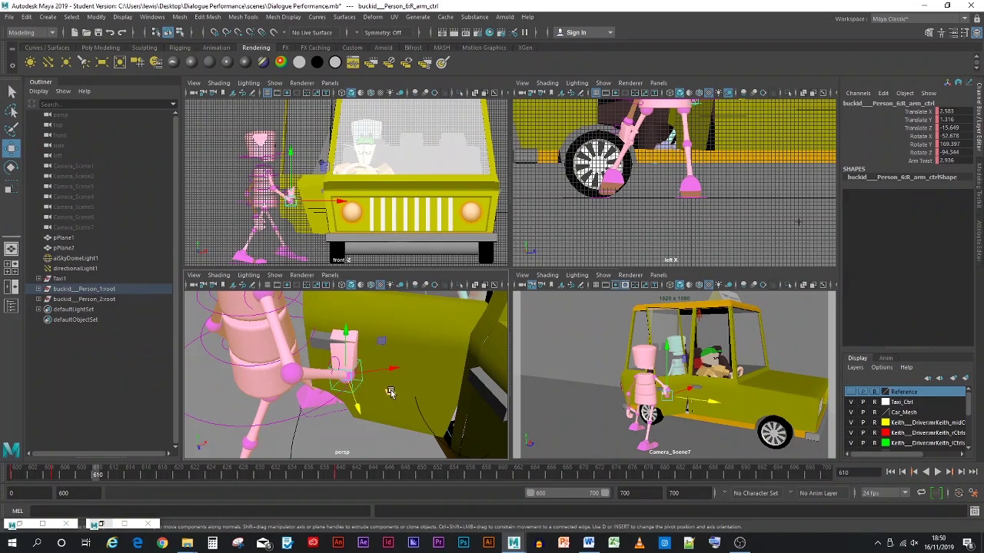
{"action": "left_click_drag", "start_coordinate": [390, 390], "coordinate": [335, 396]}
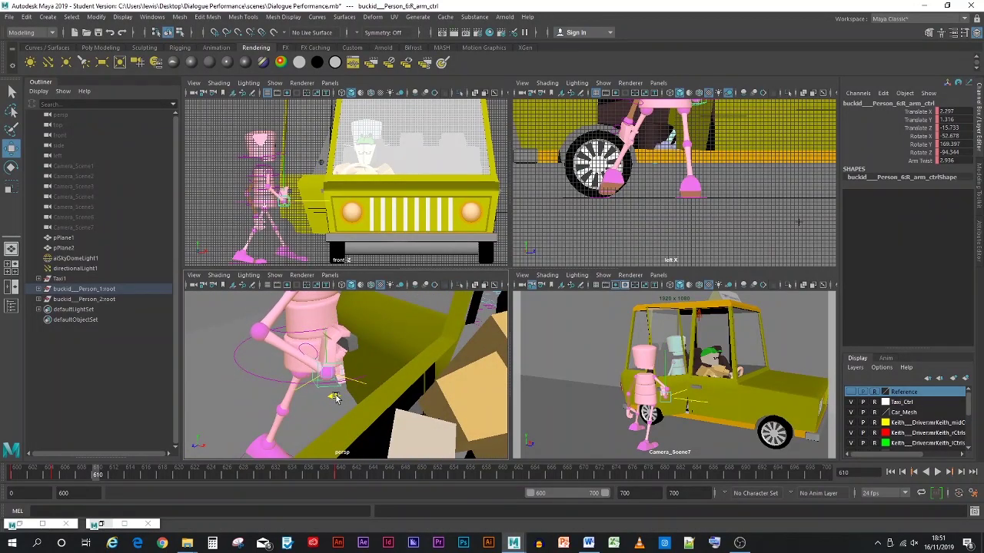
{"action": "left_click_drag", "start_coordinate": [335, 397], "coordinate": [457, 387], "text": "alt"}
{"action": "right_click_drag", "start_coordinate": [457, 388], "coordinate": [365, 411], "text": "alt"}
{"action": "left_click_drag", "start_coordinate": [365, 411], "coordinate": [439, 405], "text": "alt"}
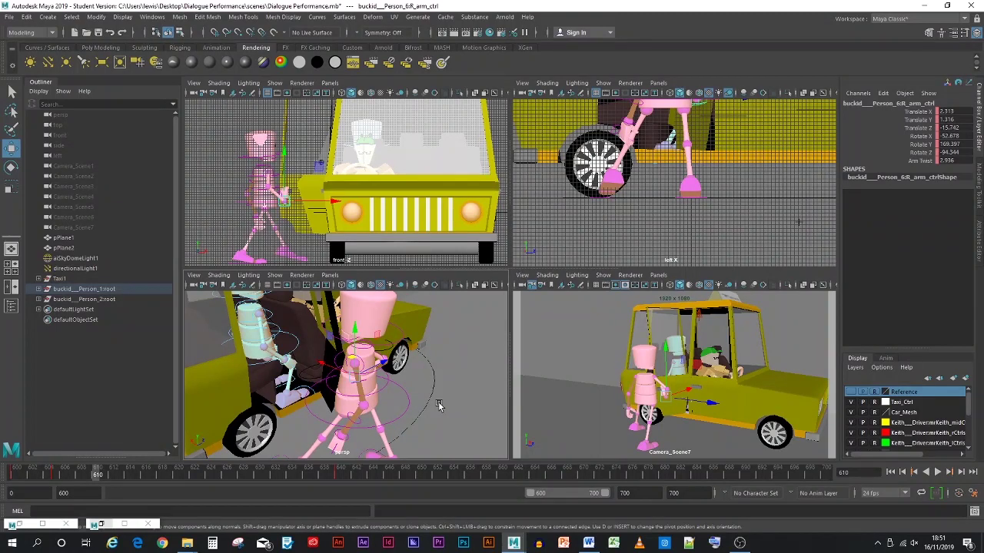
{"action": "key", "text": "s"}
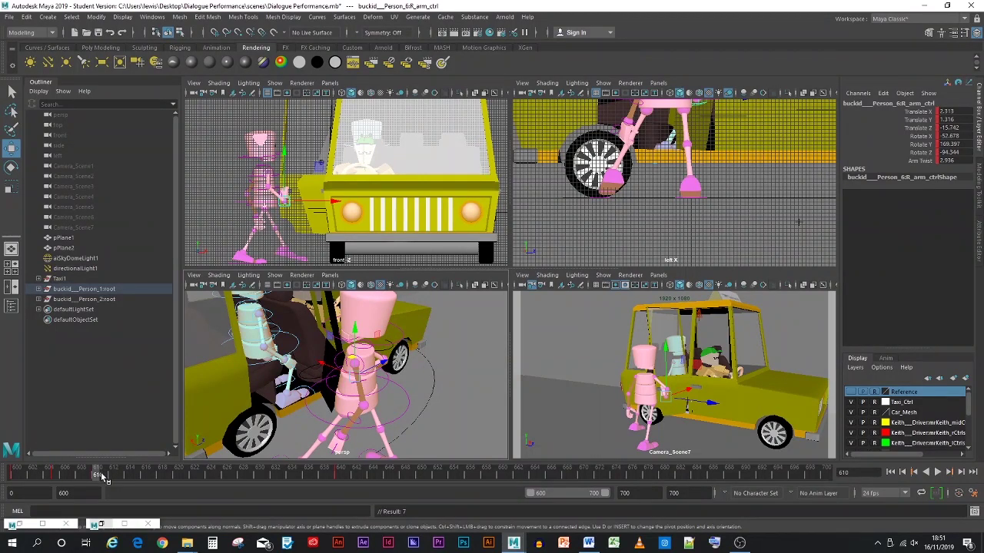
- At frame 620, move R_arm_ctrl against the closing door at about Translate X 2.73, Z -14.58, and key it
{"action": "left_click_drag", "start_coordinate": [105, 477], "coordinate": [179, 479]}
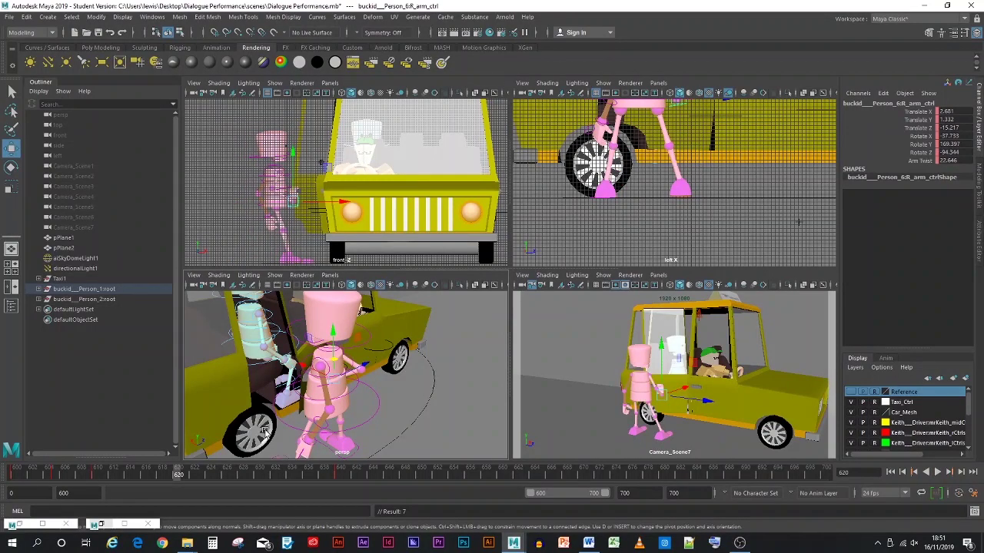
{"action": "left_click_drag", "start_coordinate": [289, 419], "coordinate": [152, 428], "text": "alt"}
{"action": "scroll", "coordinate": [331, 376], "scroll_direction": "up", "scroll_amount": 6}
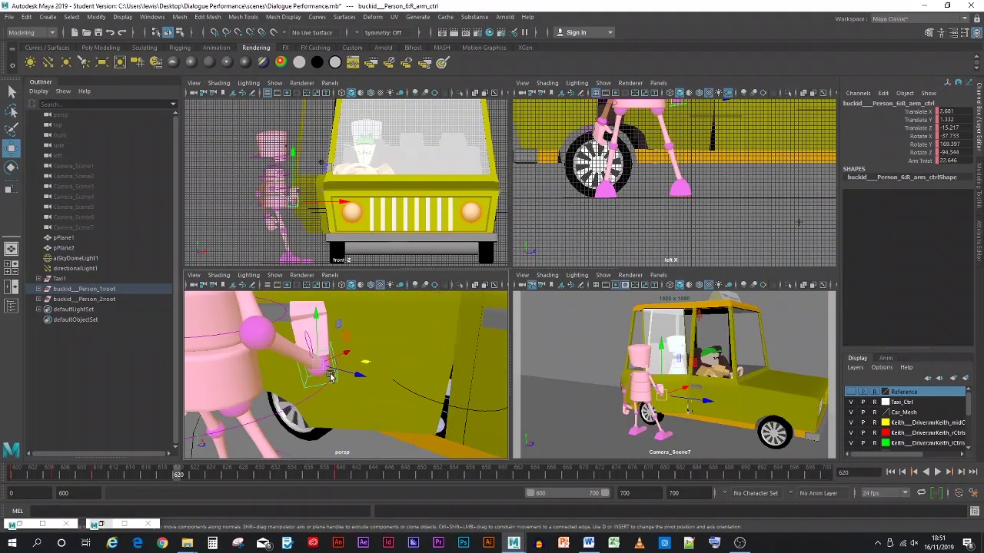
{"action": "left_click_drag", "start_coordinate": [326, 382], "coordinate": [369, 459], "text": "alt"}
{"action": "left_click_drag", "start_coordinate": [348, 472], "coordinate": [193, 454], "text": "alt"}
{"action": "left_click_drag", "start_coordinate": [415, 429], "coordinate": [338, 441], "text": "alt"}
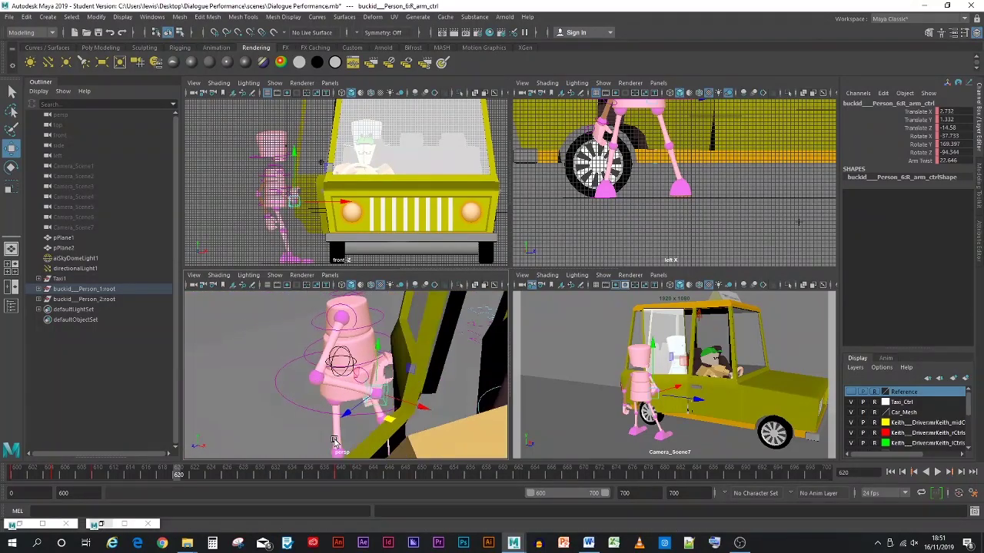
{"action": "scroll", "coordinate": [377, 424], "scroll_direction": "up", "scroll_amount": 5}
{"action": "left_click_drag", "start_coordinate": [393, 423], "coordinate": [382, 439], "text": "alt"}
- At frame 630, move R_arm_ctrl to about Translate X 3.36, Z -13.89, rotate it to Rotate X -7.7, and key it
{"action": "left_click_drag", "start_coordinate": [180, 476], "coordinate": [258, 479]}
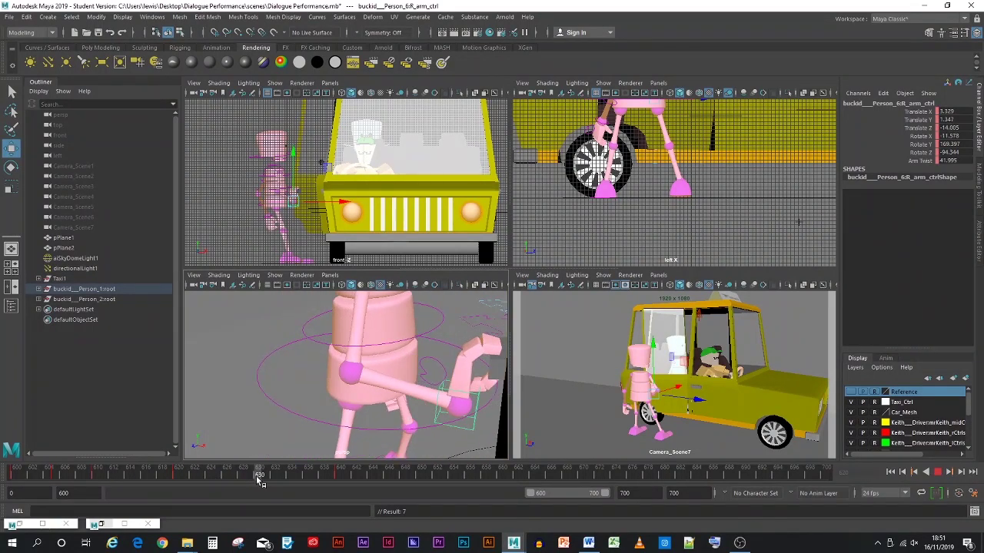
{"action": "left_click_drag", "start_coordinate": [281, 422], "coordinate": [459, 418], "text": "alt"}
{"action": "scroll", "coordinate": [459, 418], "scroll_direction": "down", "scroll_amount": 8}
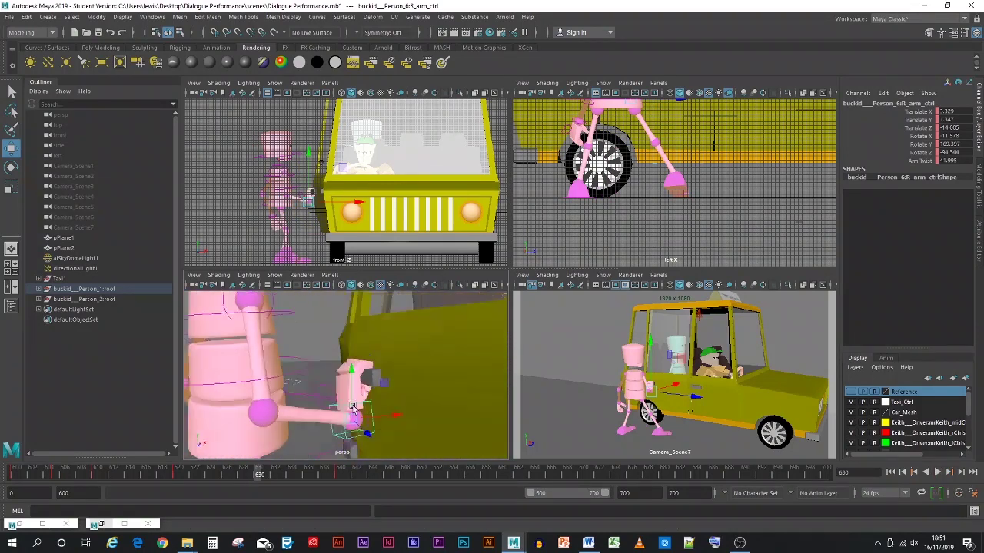
{"action": "left_click_drag", "start_coordinate": [344, 400], "coordinate": [428, 407], "text": "alt"}
{"action": "left_click_drag", "start_coordinate": [304, 415], "coordinate": [288, 400], "text": "alt"}
{"action": "left_click", "coordinate": [11, 167]}
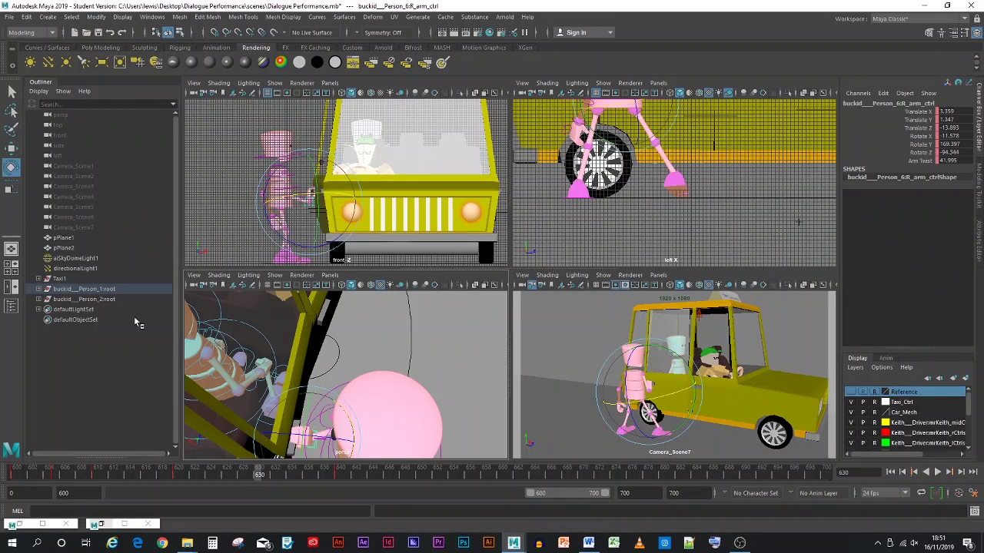
{"action": "left_click_drag", "start_coordinate": [340, 412], "coordinate": [341, 415]}
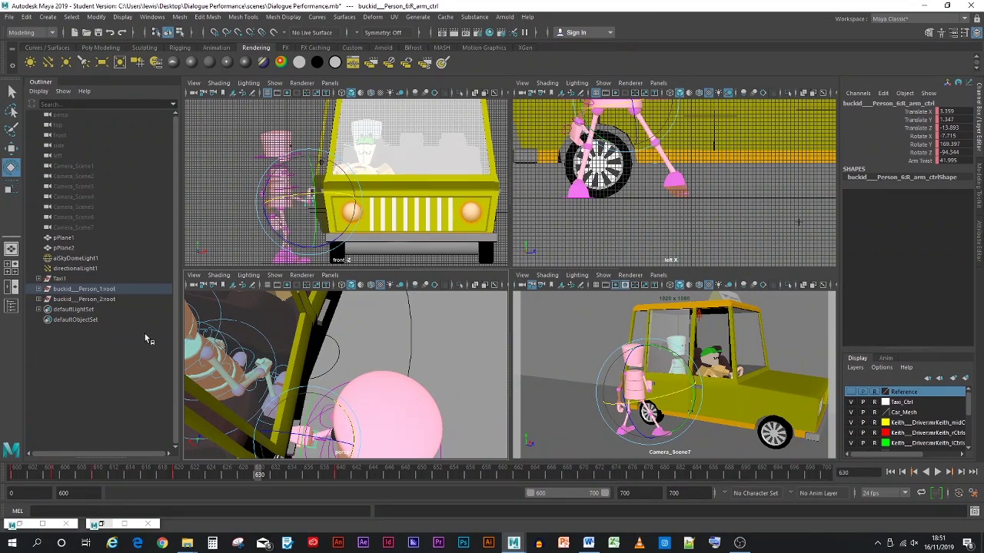
{"action": "key", "text": "s"}
- At frame 615, move R_arm_ctrl to about Translate X 2.43, Z -15.13, rotate it to Rotate X -42.7, and key it
{"action": "left_click_drag", "start_coordinate": [263, 476], "coordinate": [121, 474]}
{"action": "left_click_drag", "start_coordinate": [334, 440], "coordinate": [164, 449], "text": "alt"}
{"action": "left_click_drag", "start_coordinate": [121, 474], "coordinate": [137, 476]}
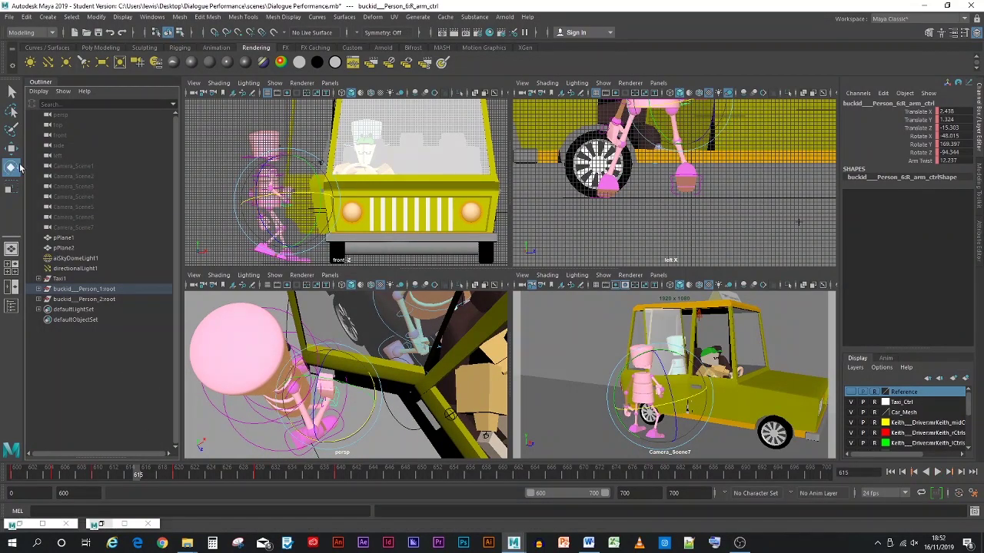
{"action": "left_click", "coordinate": [11, 148]}
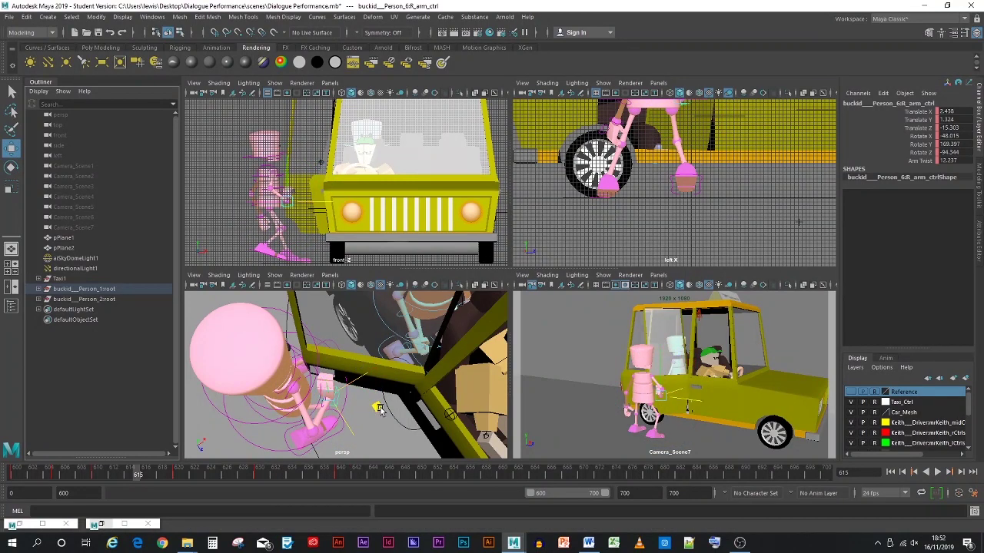
{"action": "left_click_drag", "start_coordinate": [377, 406], "coordinate": [375, 401]}
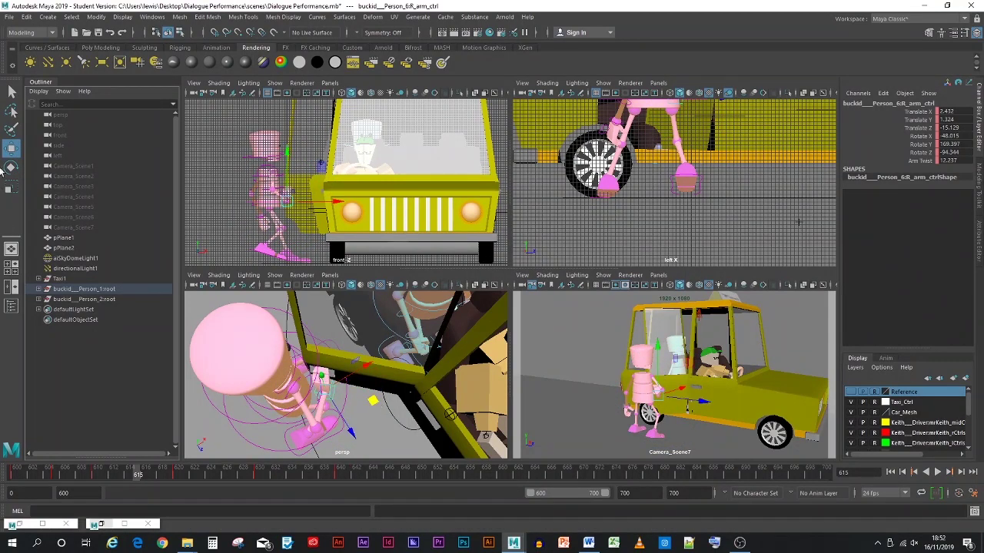
{"action": "key", "text": "e"}
{"action": "left_click_drag", "start_coordinate": [361, 418], "coordinate": [356, 419]}
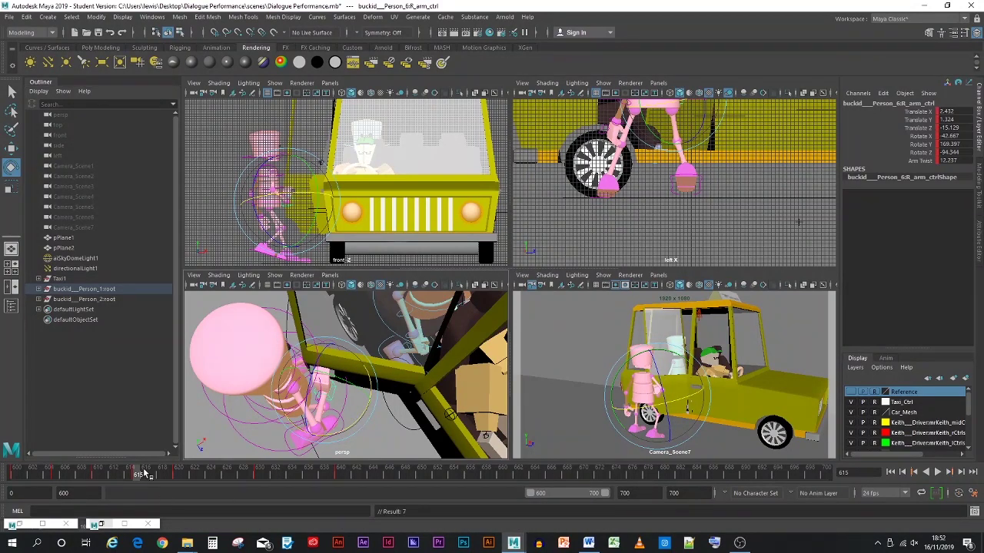
- At frame 625, move R_arm_ctrl to about Translate X 3.0, Z -14.13, rotate it to Rotate X -18.5, and key it
{"action": "left_click_drag", "start_coordinate": [151, 476], "coordinate": [220, 476]}
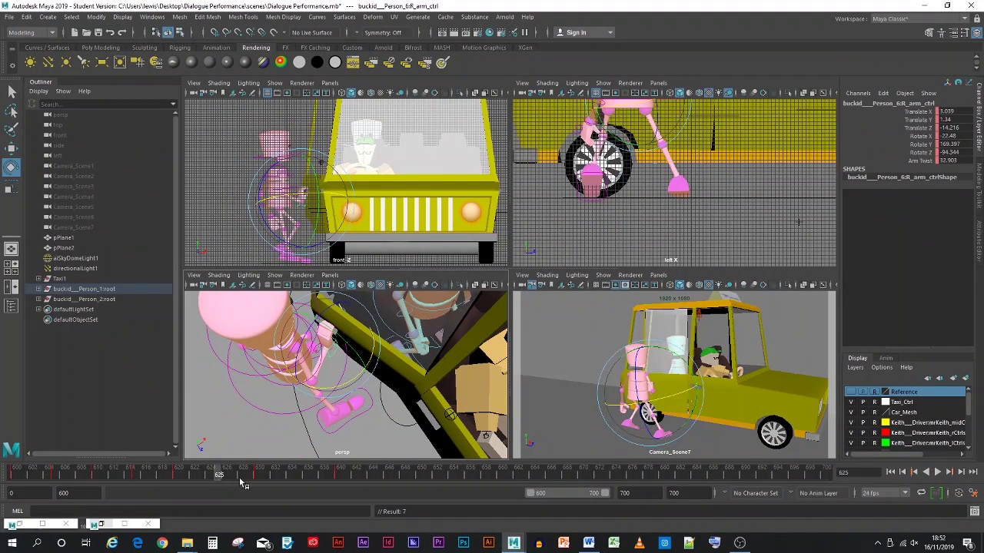
{"action": "left_click_drag", "start_coordinate": [317, 405], "coordinate": [362, 411], "text": "alt"}
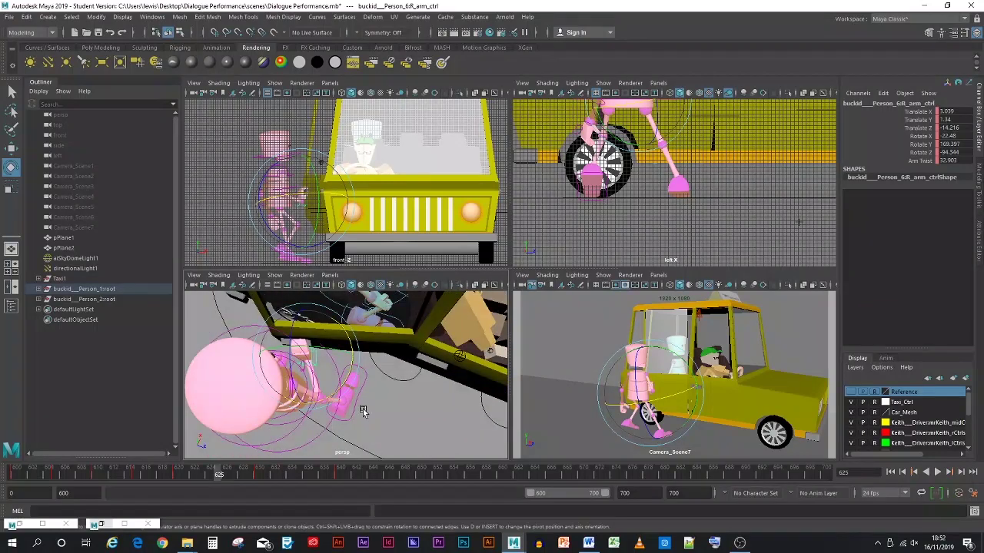
{"action": "left_click", "coordinate": [10, 147]}
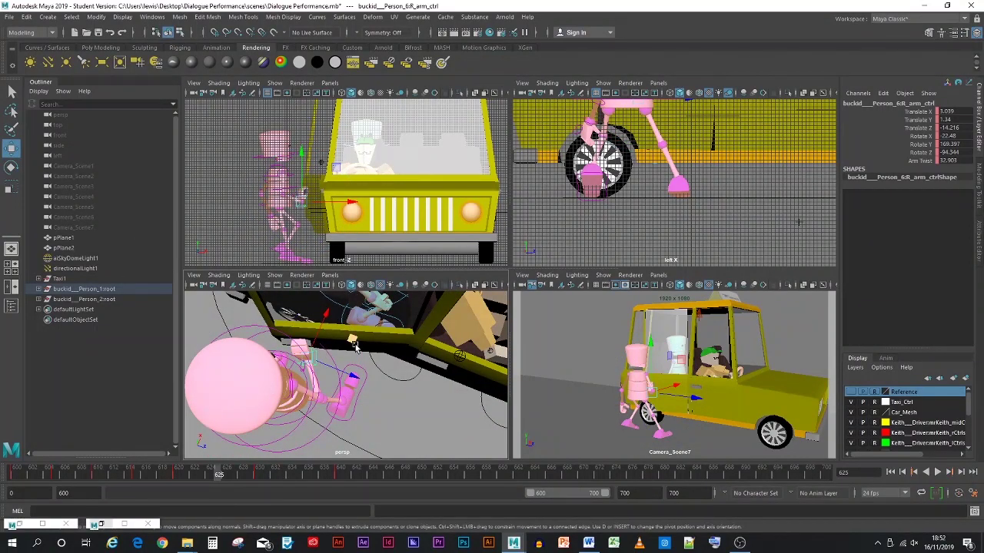
{"action": "left_click_drag", "start_coordinate": [356, 347], "coordinate": [350, 346]}
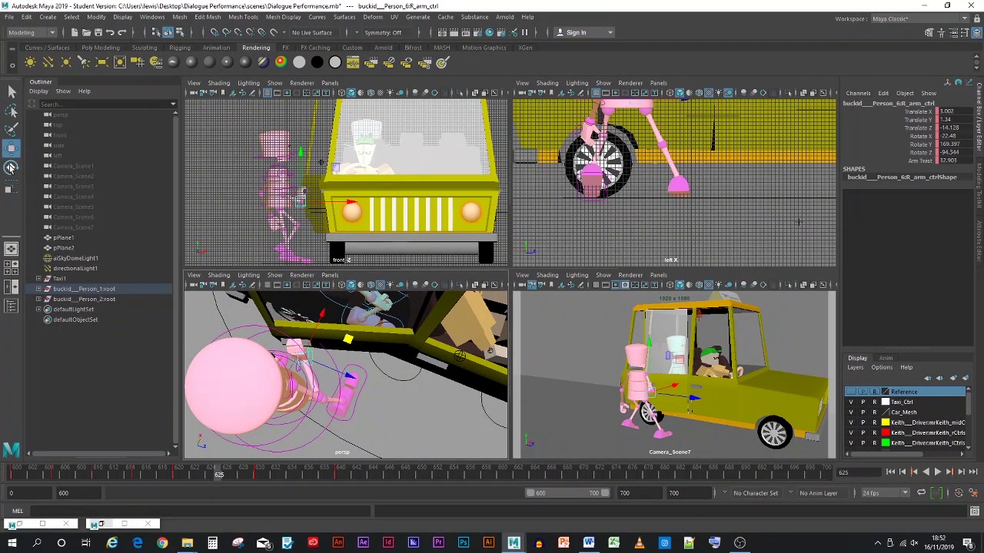
{"action": "left_click", "coordinate": [11, 167]}
{"action": "left_click_drag", "start_coordinate": [347, 375], "coordinate": [342, 376]}
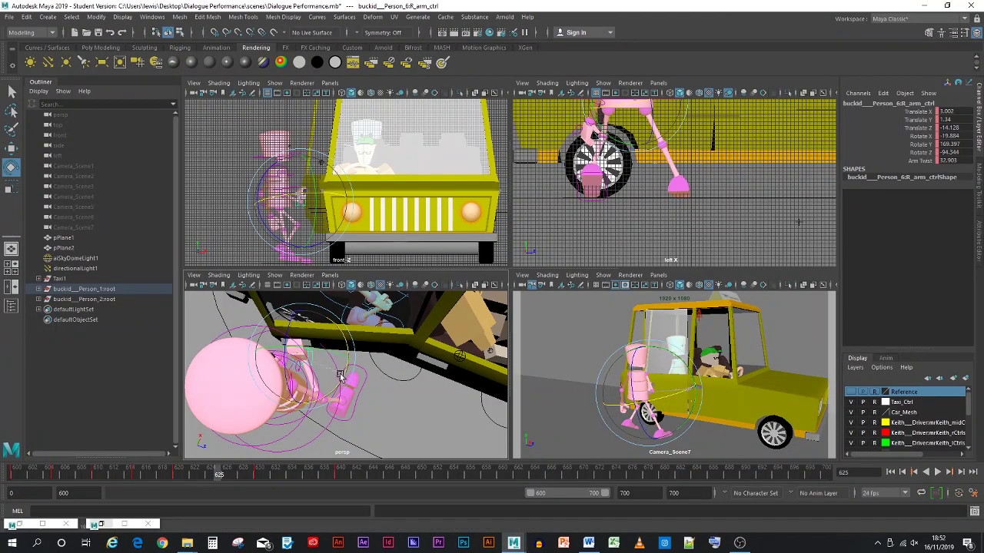
{"action": "left_click", "coordinate": [11, 148]}
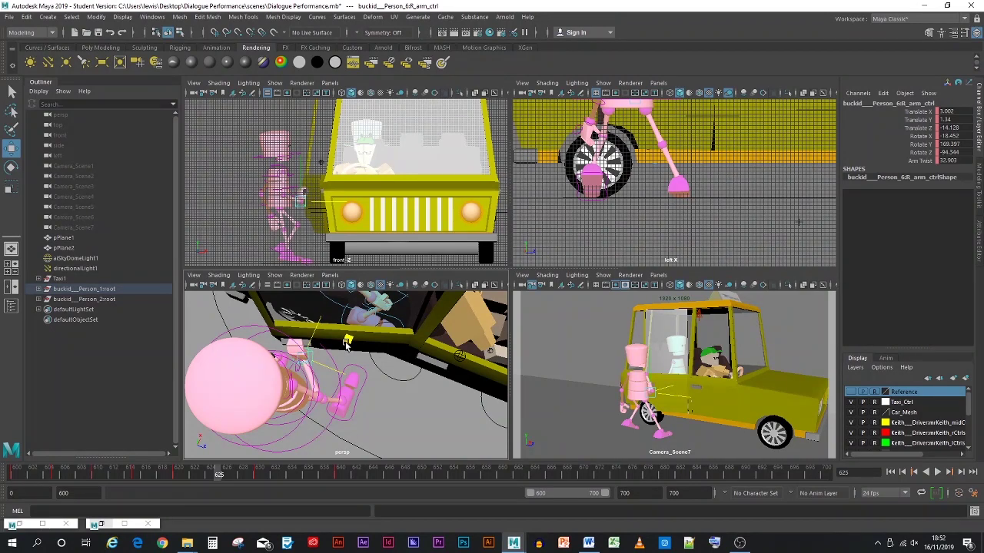
{"action": "key", "text": "s"}
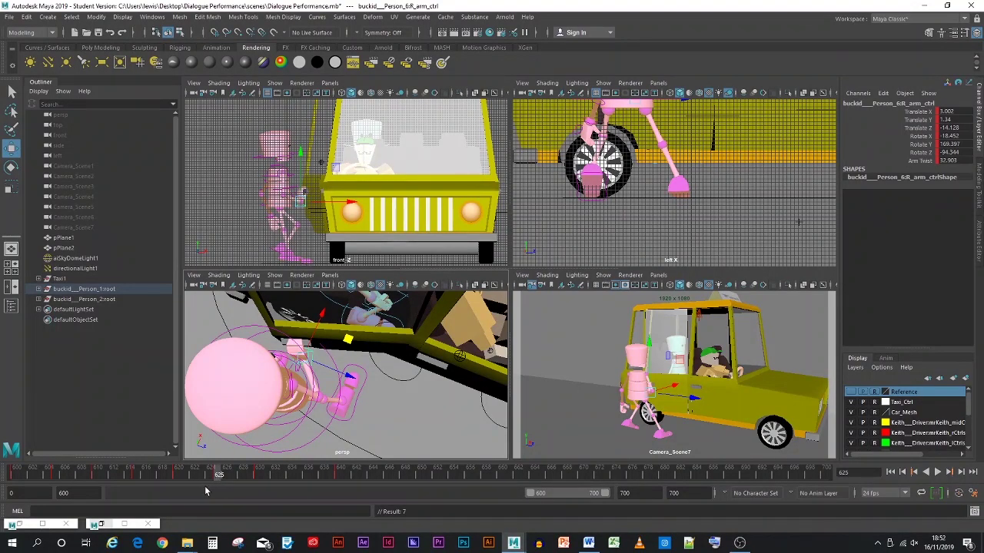
- Copy R_arm_ctrl's key from frame 610 and paste it at frame 605
{"action": "left_click_drag", "start_coordinate": [219, 477], "coordinate": [98, 478]}
{"action": "right_click", "coordinate": [98, 477]}
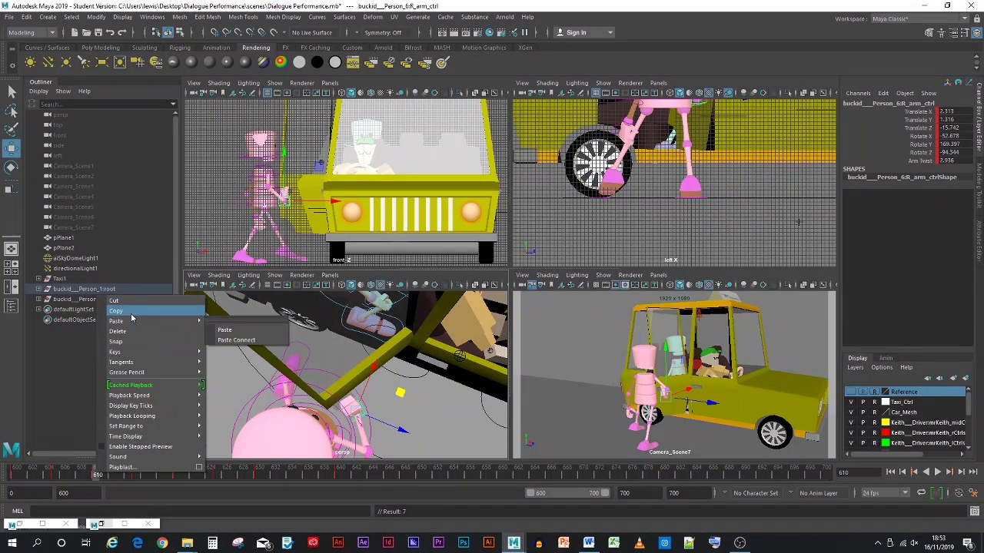
{"action": "left_click", "coordinate": [121, 311]}
{"action": "left_click", "coordinate": [59, 475]}
{"action": "right_click", "coordinate": [56, 475]}
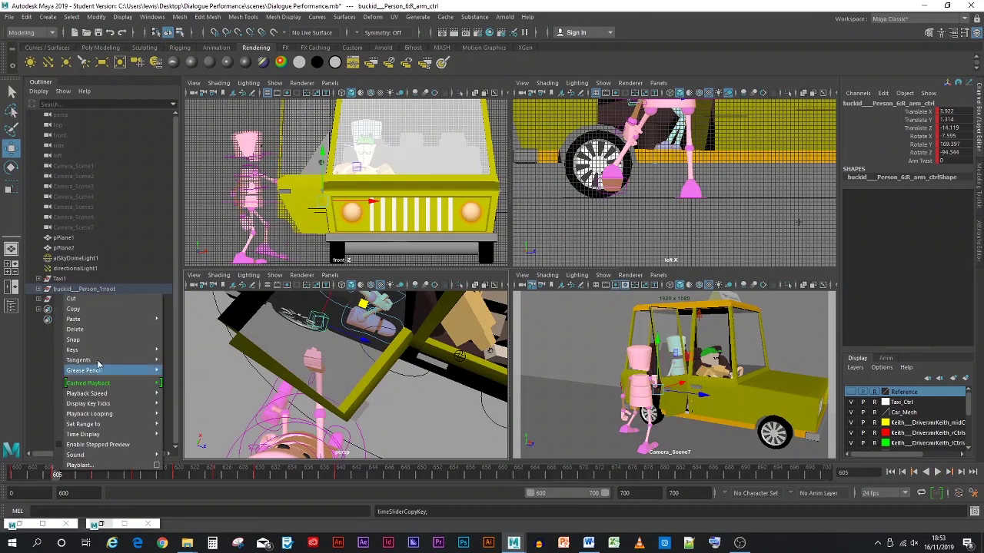
{"action": "left_click", "coordinate": [172, 329]}
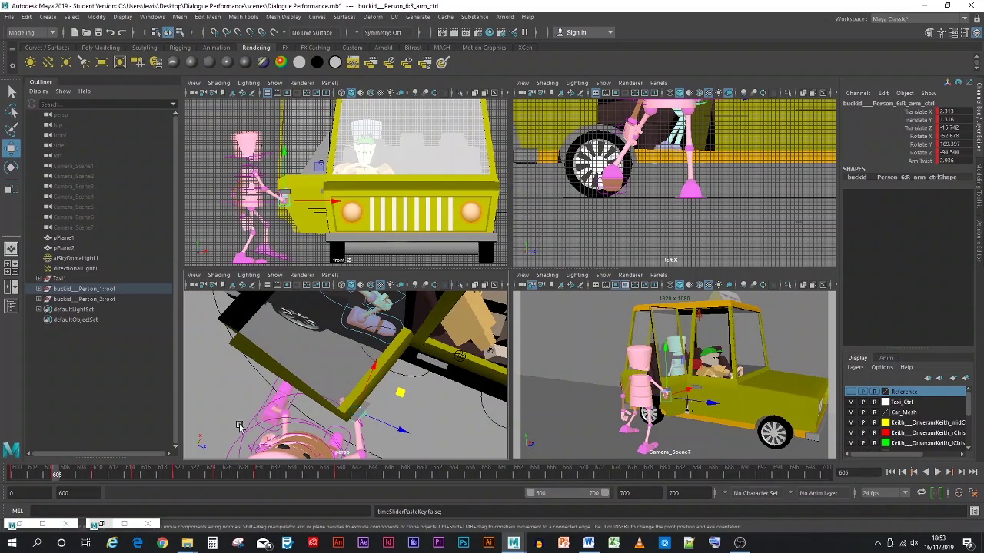
- At frame 605, shift R_arm_ctrl toward the open door and rotate it to about Rotate X -71.8, Y 176.5, Z -96.7
{"action": "scroll", "coordinate": [324, 417], "scroll_direction": "down", "scroll_amount": 3}
{"action": "mouse_move", "coordinate": [393, 433]}
{"action": "left_mouse_down", "text": "alt"}
{"action": "mouse_move", "coordinate": [387, 415]}
{"action": "mouse_move", "coordinate": [390, 425]}
{"action": "left_mouse_up", "text": "alt"}
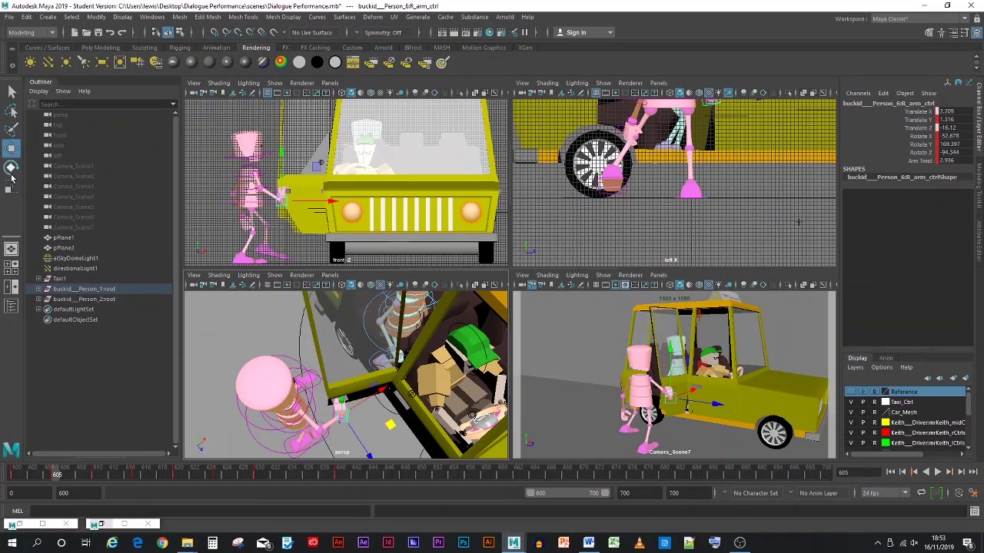
{"action": "left_click", "coordinate": [11, 167]}
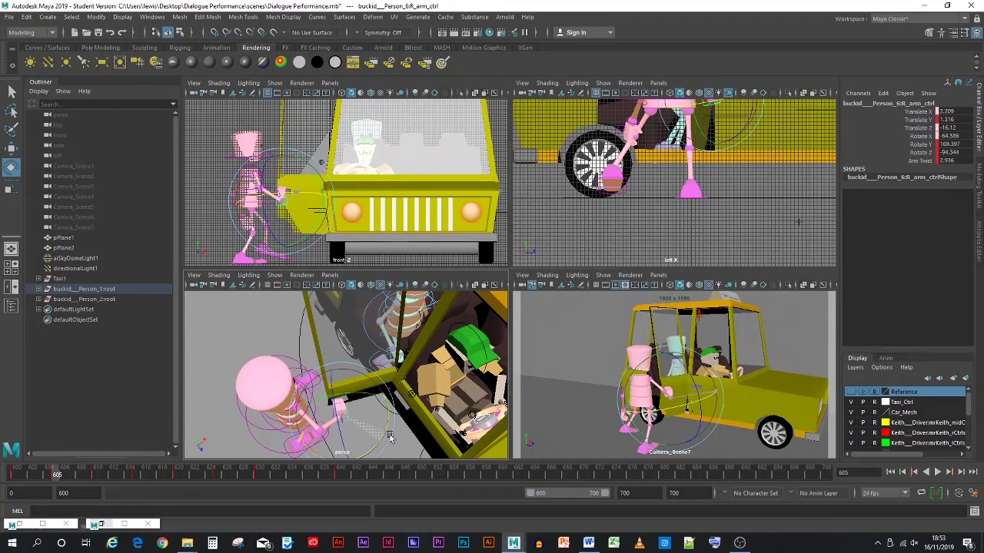
{"action": "left_click_drag", "start_coordinate": [379, 445], "coordinate": [219, 339]}
{"action": "key", "text": "f"}
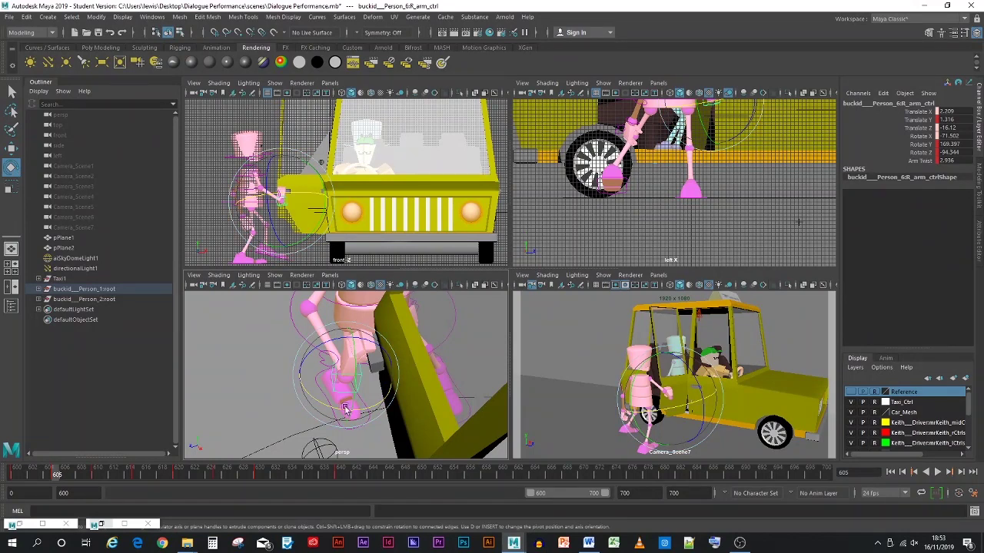
{"action": "left_click_drag", "start_coordinate": [321, 341], "coordinate": [326, 333]}
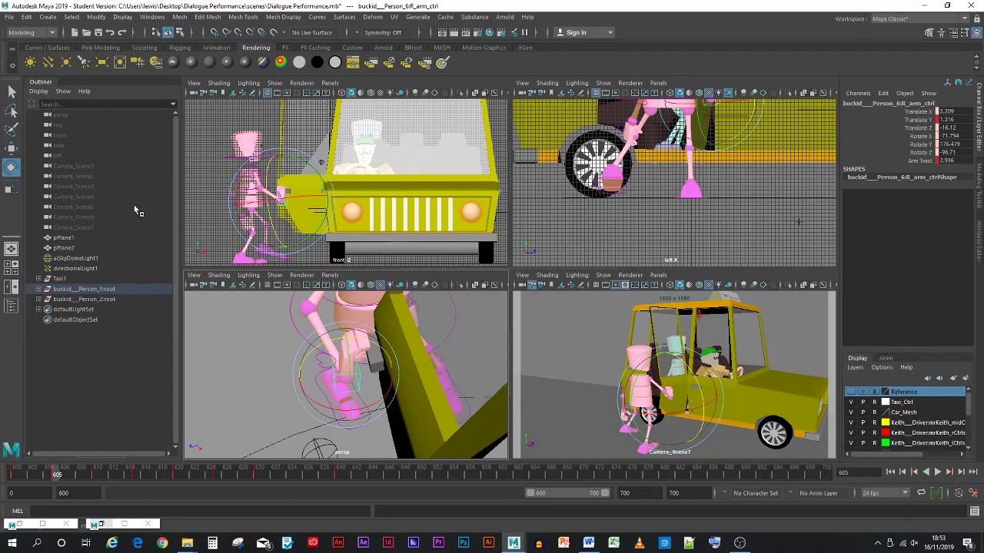
- At frame 605, move R_arm_ctrl to about Translate X 2.34, Y 1.31, Z -16.04 so the hand meets the door, and key it
{"action": "left_click", "coordinate": [11, 147]}
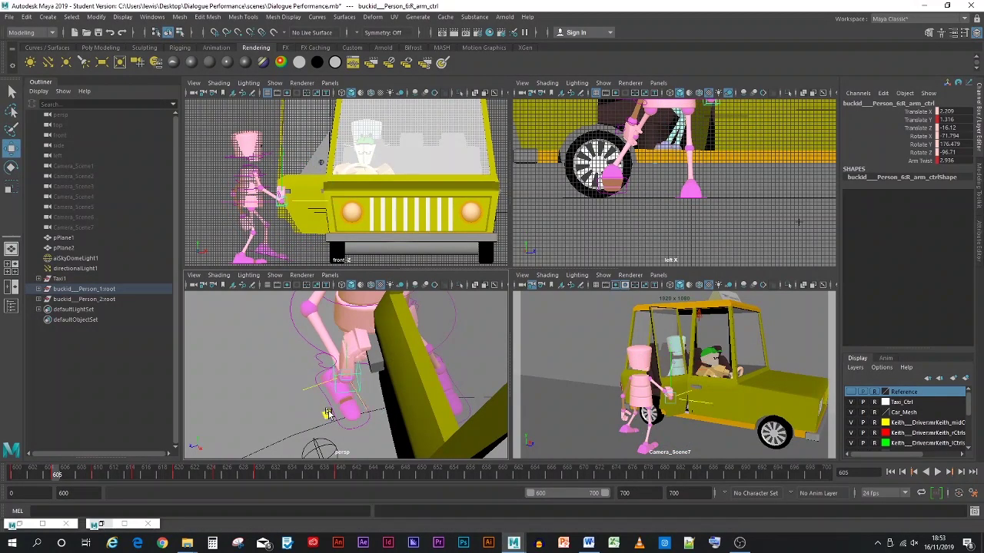
{"action": "left_click_drag", "start_coordinate": [332, 403], "coordinate": [337, 416]}
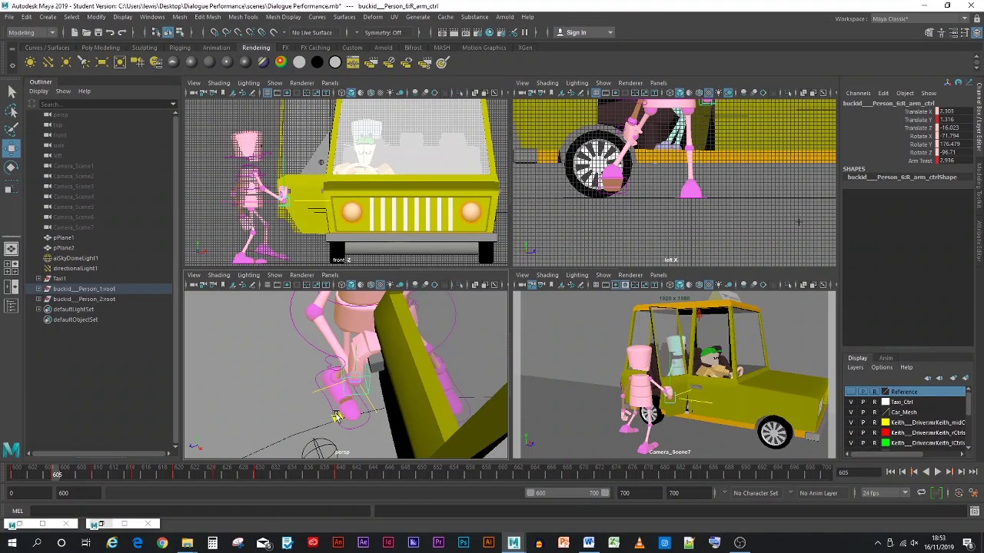
{"action": "left_click_drag", "start_coordinate": [354, 339], "coordinate": [533, 340]}
{"action": "mouse_move", "coordinate": [383, 396]}
{"action": "left_mouse_down", "text": "alt"}
{"action": "mouse_move", "coordinate": [417, 386]}
{"action": "mouse_move", "coordinate": [350, 406]}
{"action": "mouse_move", "coordinate": [338, 430]}
{"action": "mouse_move", "coordinate": [384, 396]}
{"action": "left_mouse_up", "text": "alt"}
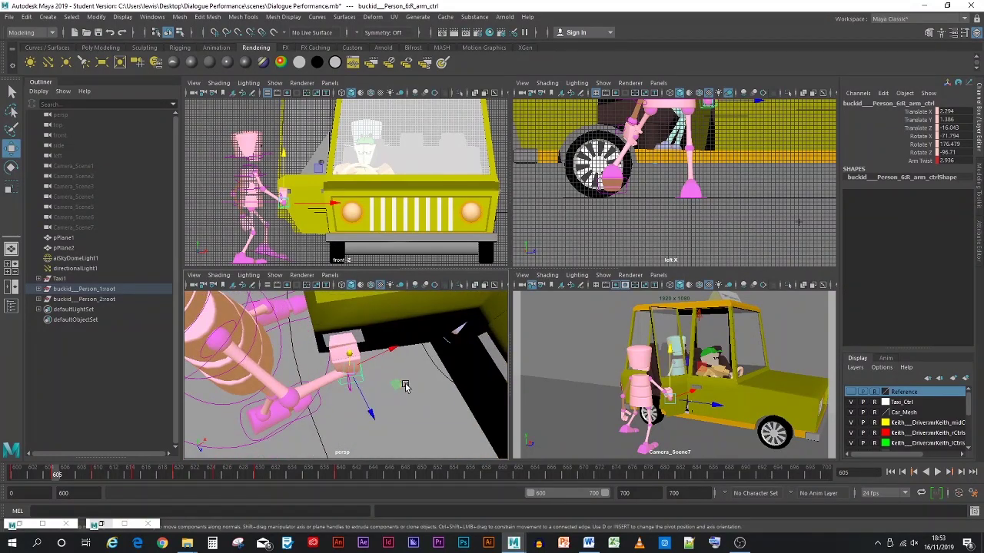
{"action": "middle_click_drag", "start_coordinate": [396, 384], "coordinate": [398, 386]}
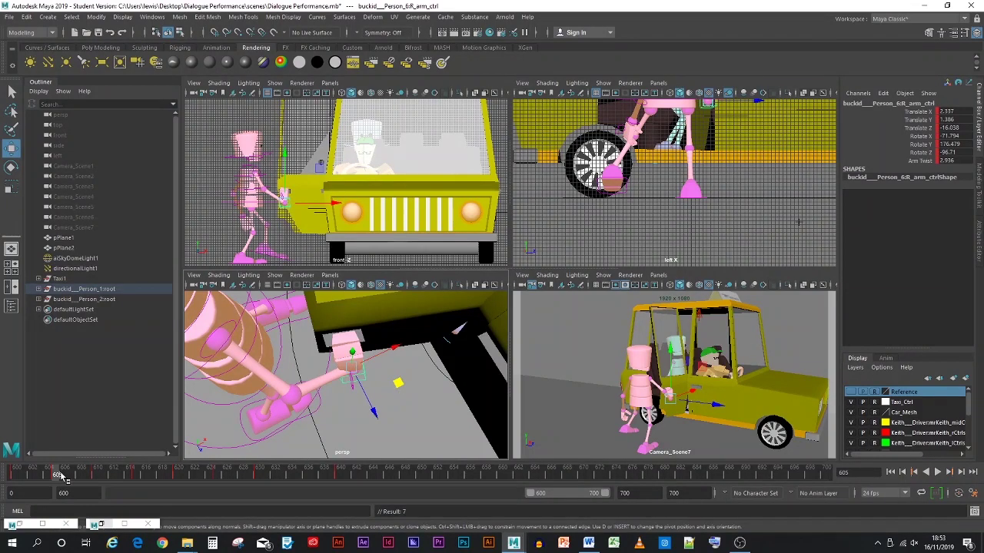
- At frame 610, rotate R_arm_ctrl to Rotate X -62.8, move it to about Translate X 2.33, Z -15.71, and key it
{"action": "left_click_drag", "start_coordinate": [57, 475], "coordinate": [98, 467]}
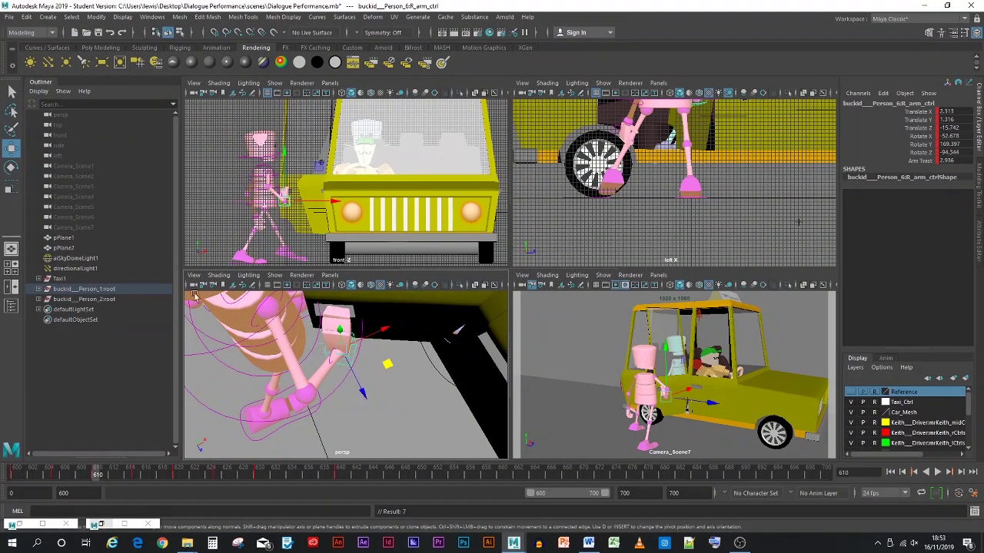
{"action": "key", "text": "e"}
{"action": "left_click_drag", "start_coordinate": [352, 392], "coordinate": [338, 339]}
{"action": "left_click", "coordinate": [11, 149]}
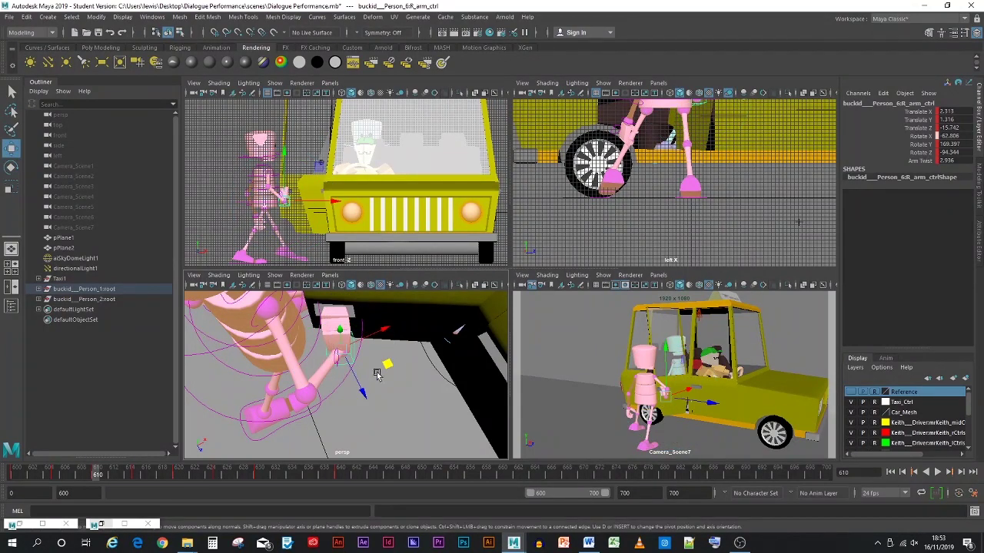
{"action": "left_click_drag", "start_coordinate": [391, 362], "coordinate": [393, 362]}
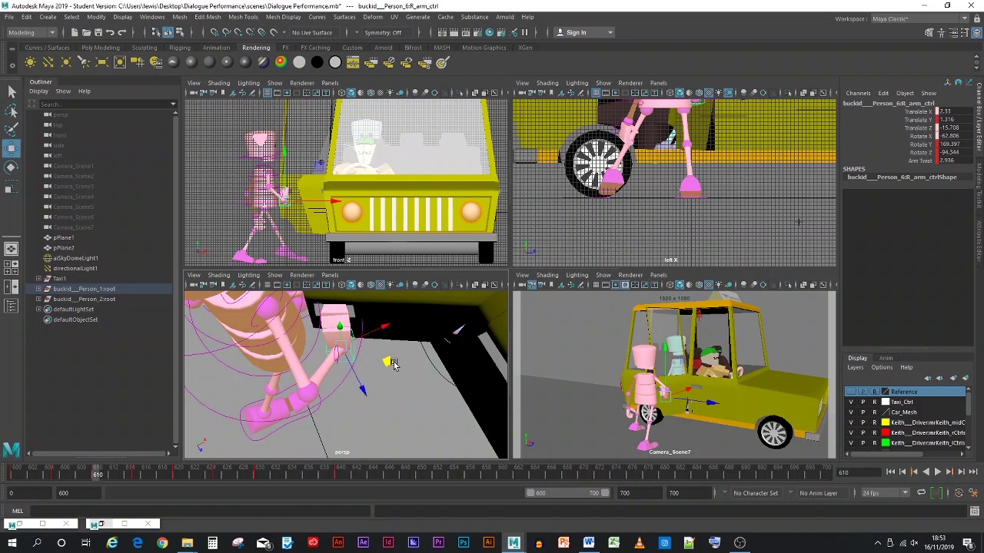
{"action": "key", "text": "s"}
- Deselect the arm control and play back the door-closing animation to check the hand's motion against the door
{"action": "left_click_drag", "start_coordinate": [98, 478], "coordinate": [373, 489]}
{"action": "key", "text": "alt+v"}
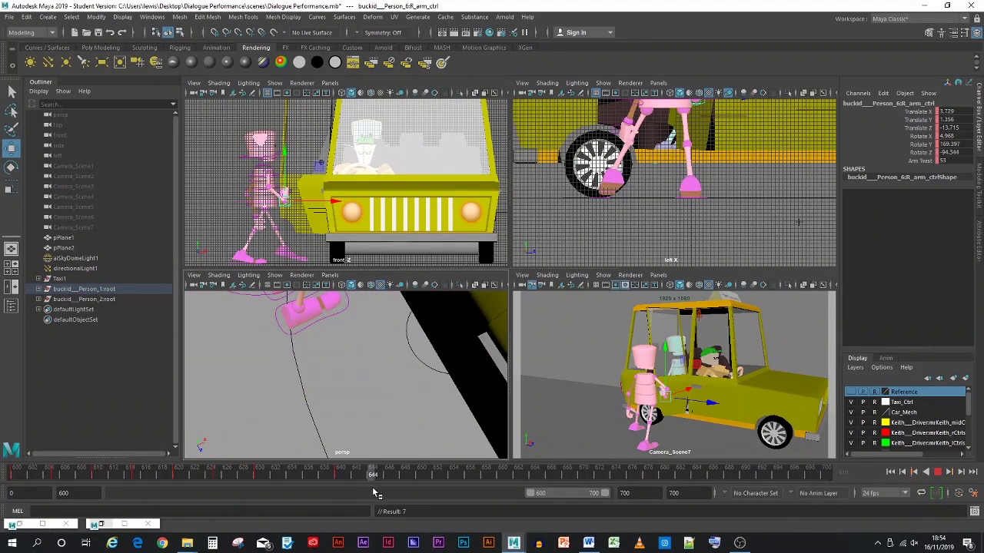
{"action": "left_click", "coordinate": [303, 409]}
{"action": "left_click", "coordinate": [569, 402]}
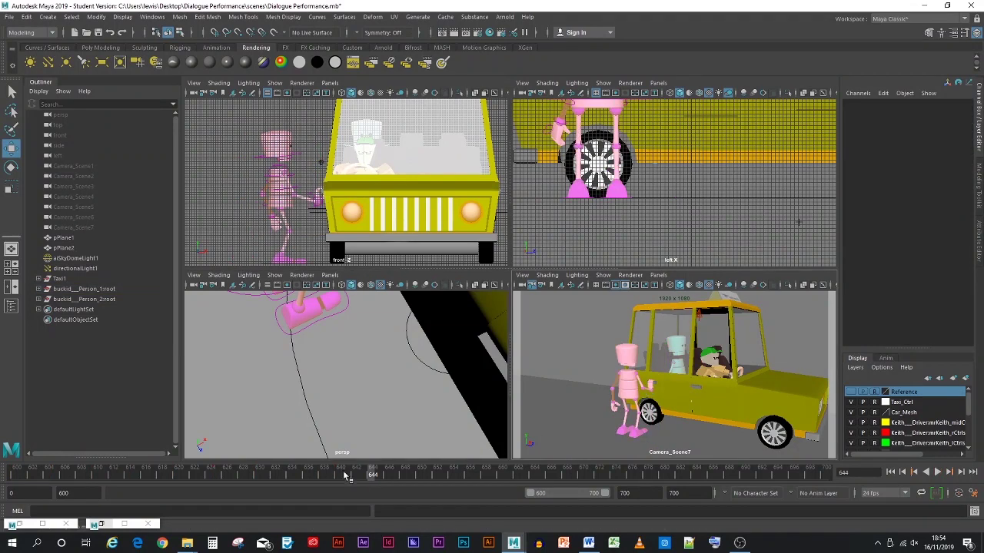
{"action": "left_click_drag", "start_coordinate": [278, 475], "coordinate": [131, 468]}
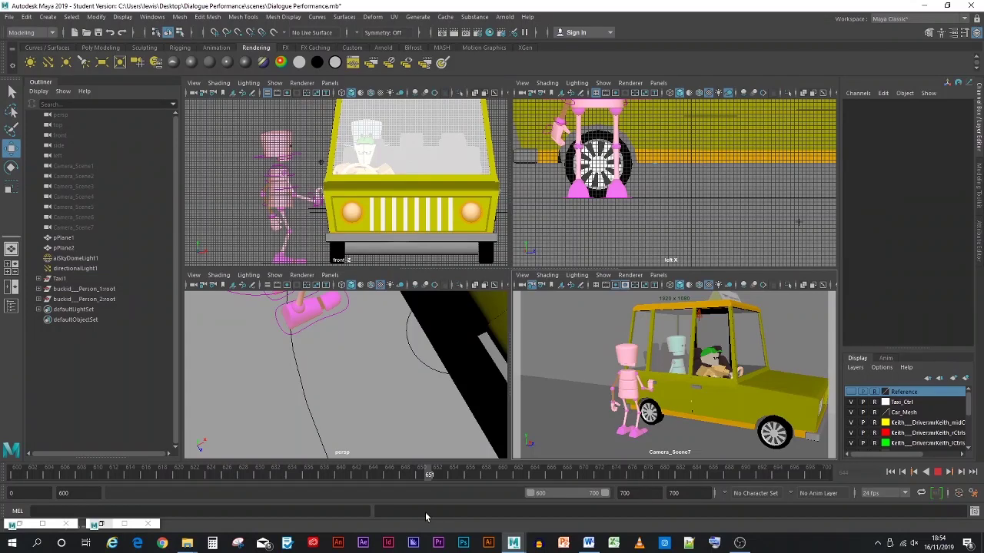
{"action": "key", "text": "Escape"}
- Save the Dialogue Performance scene file
{"action": "left_click", "coordinate": [14, 16]}
{"action": "left_click", "coordinate": [35, 44]}
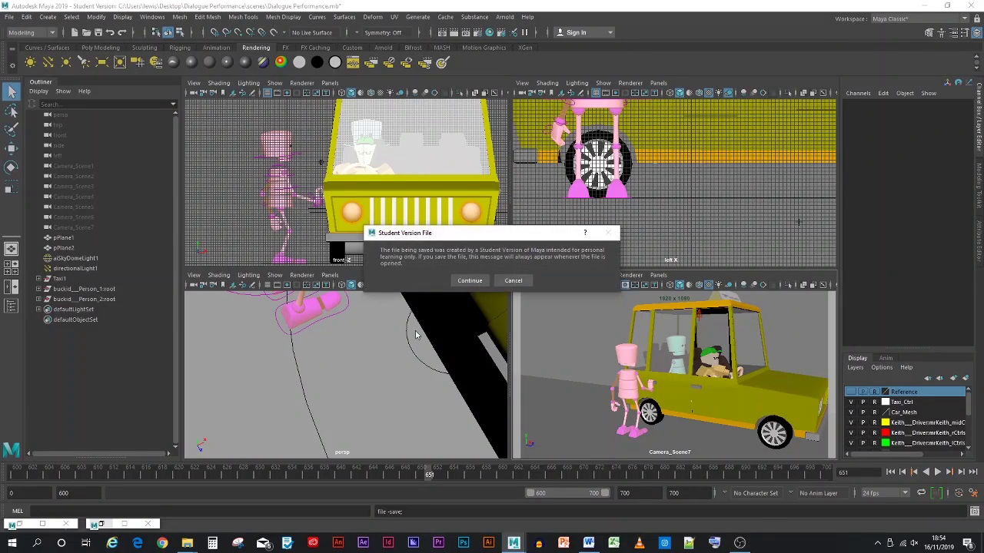